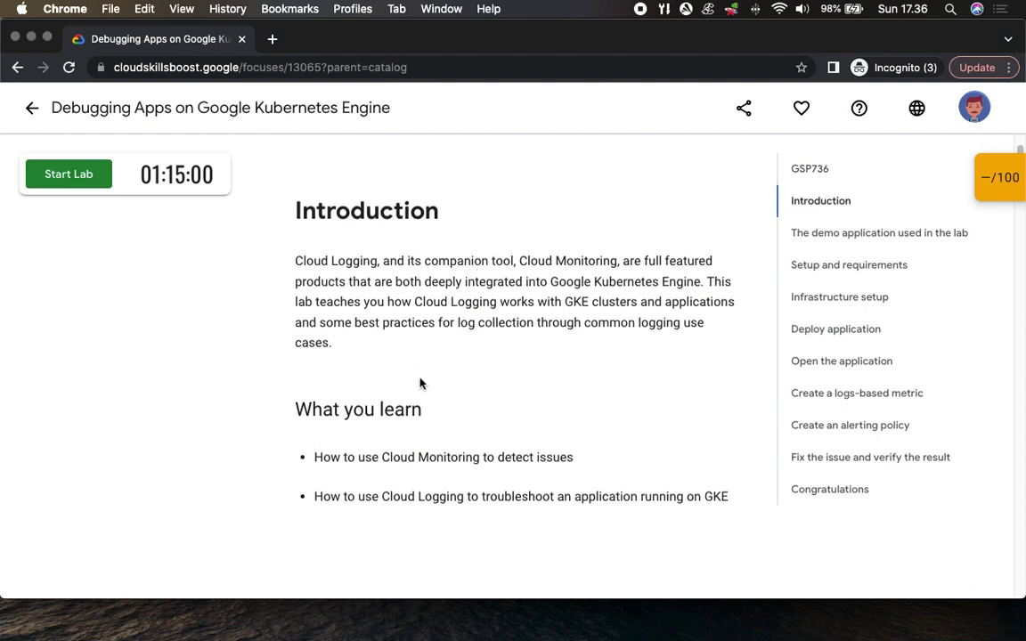
Review the lab's learning goals, its scored checkpoints and the architecture diagram of the microservices demo application
scroll(419, 370, down, 3)
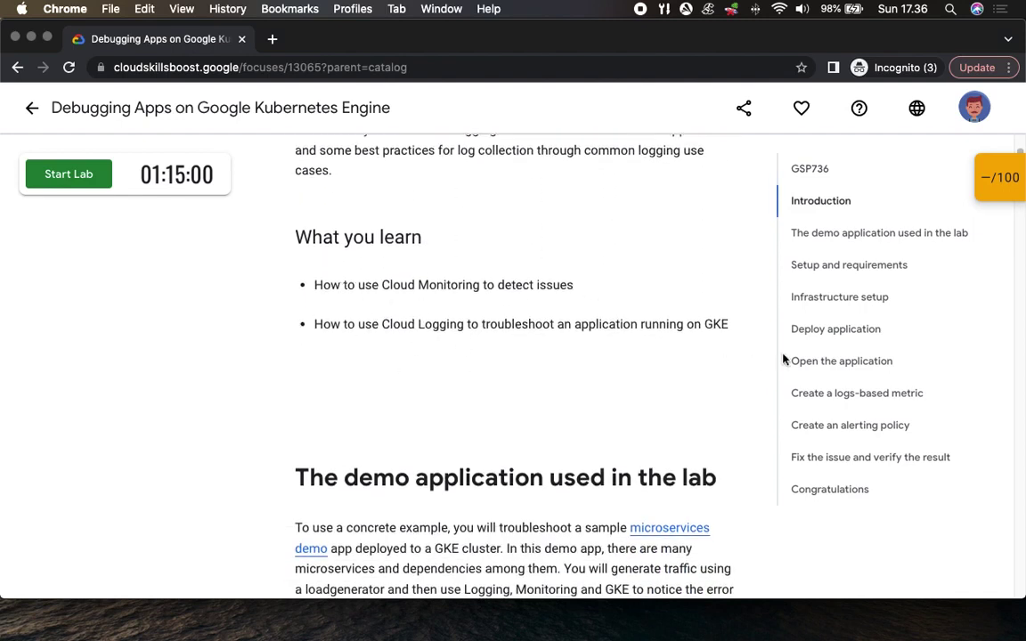
click(1010, 196)
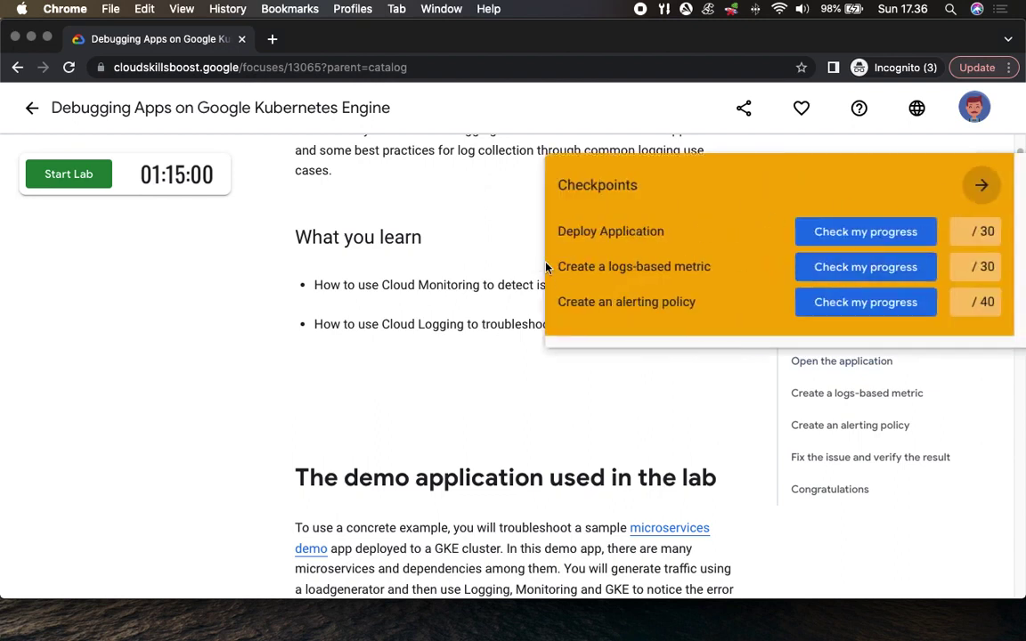
click(981, 184)
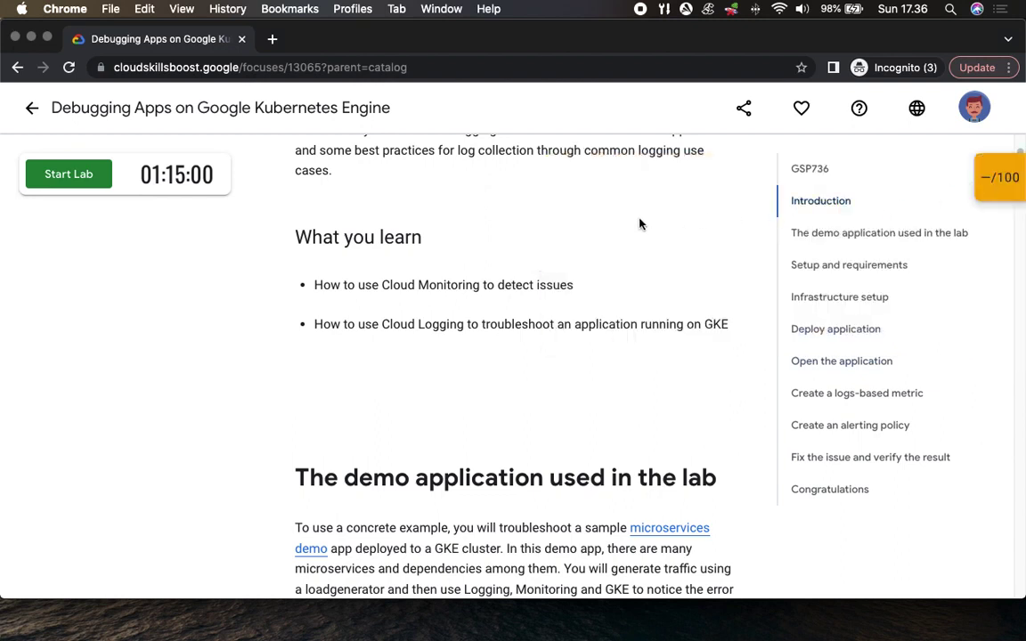
scroll(485, 301, down, 3)
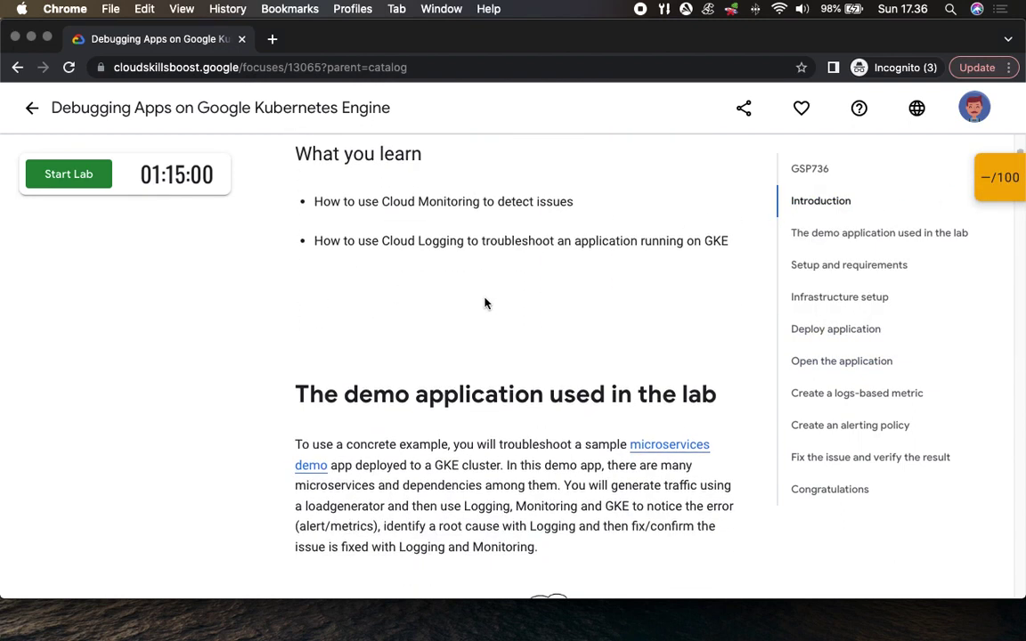
scroll(485, 303, down, 2)
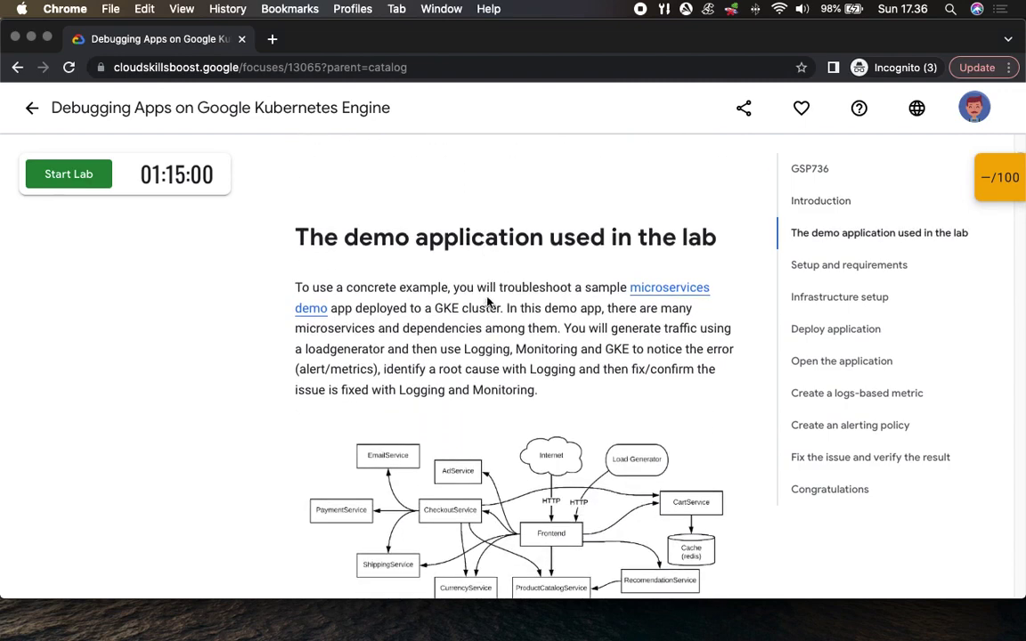
scroll(488, 302, down, 2)
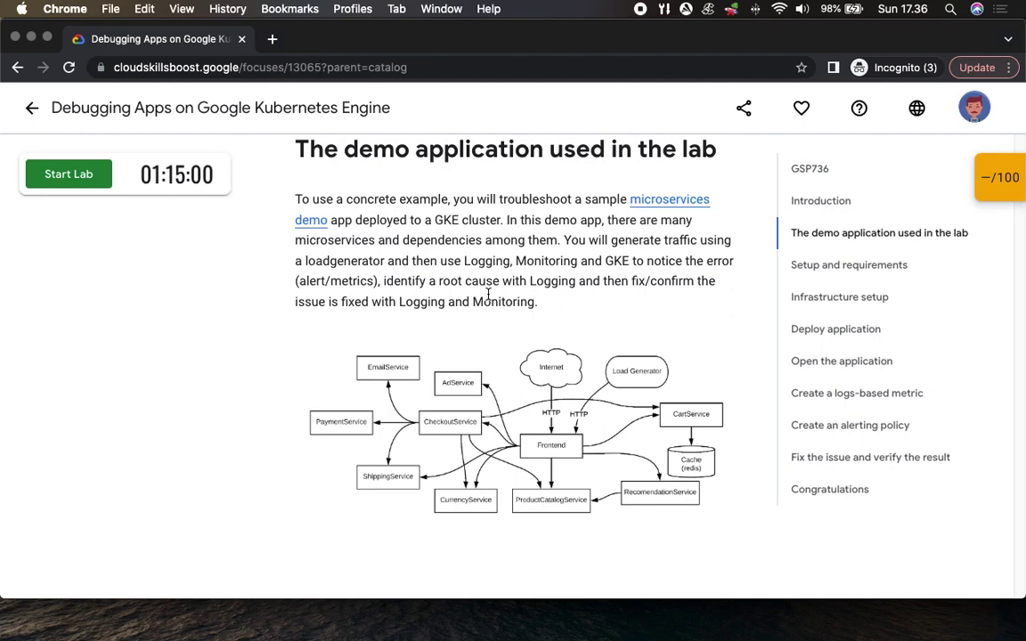
scroll(327, 258, down, 5)
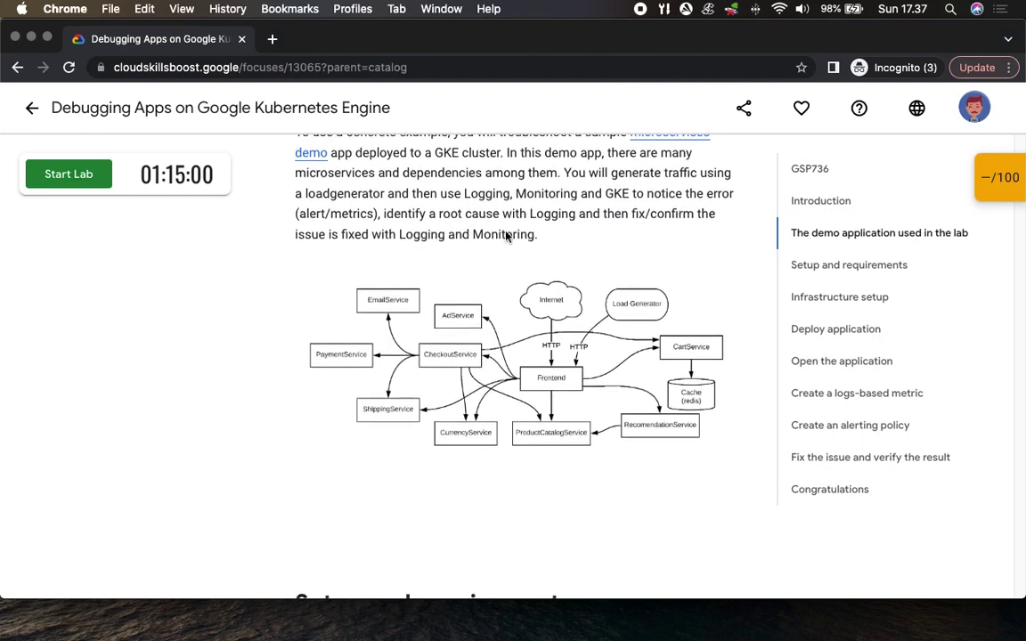
scroll(637, 248, down, 1)
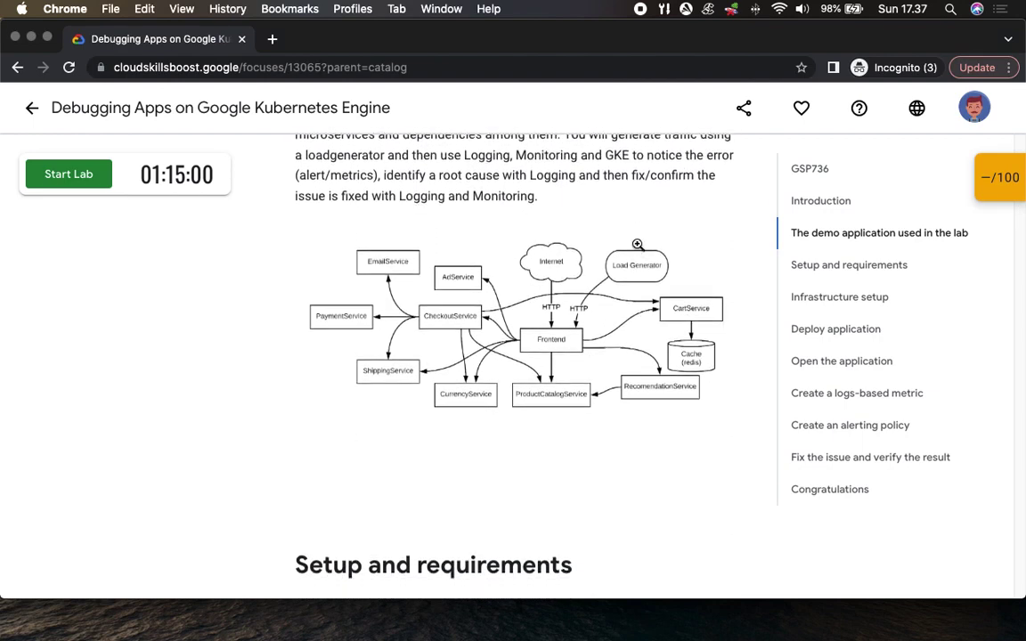
scroll(608, 250, down, 4)
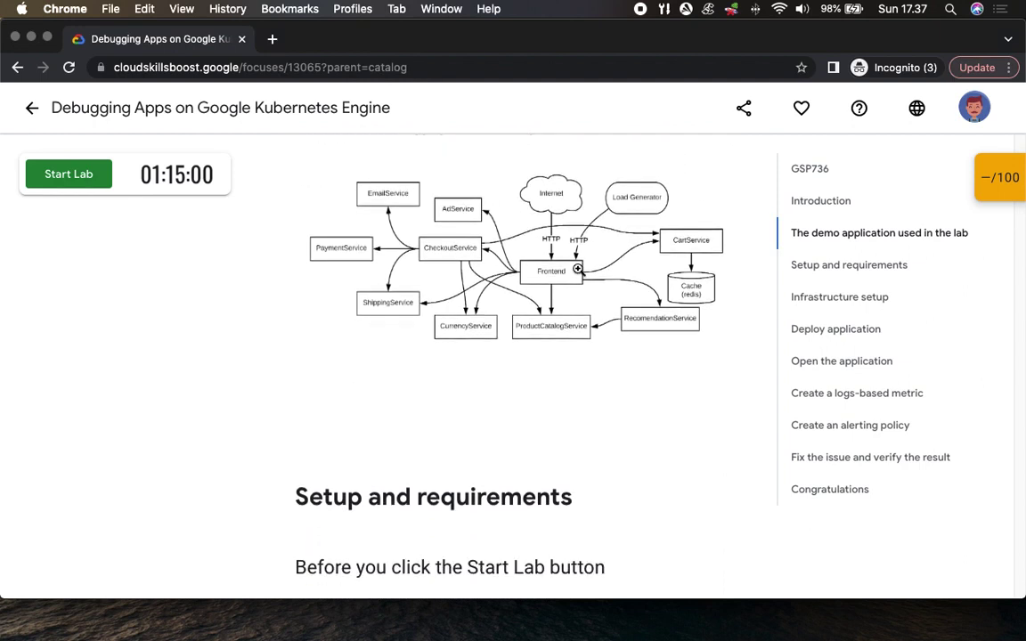
scroll(577, 269, down, 2)
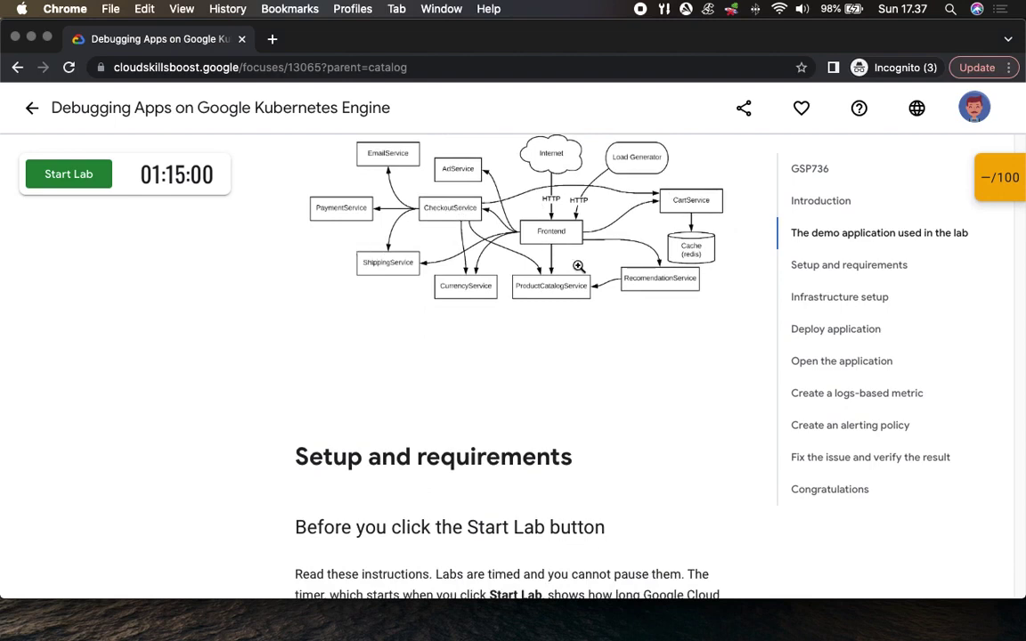
scroll(592, 264, down, 10)
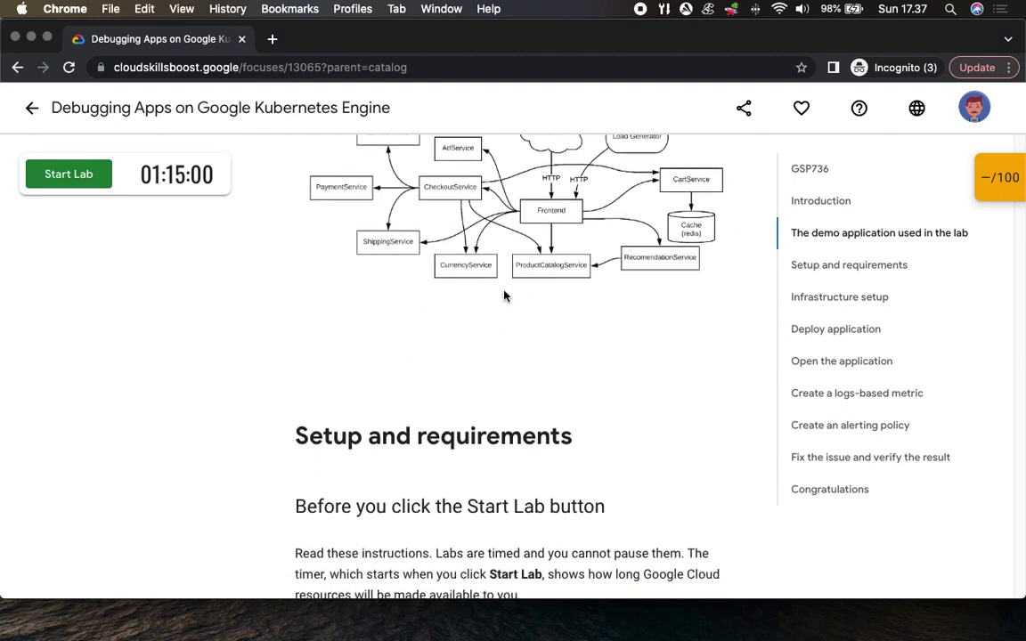
Read the Setup and requirements section, from the pre-start notes and sign-in instructions to activating Cloud Shell
scroll(592, 263, down, 1)
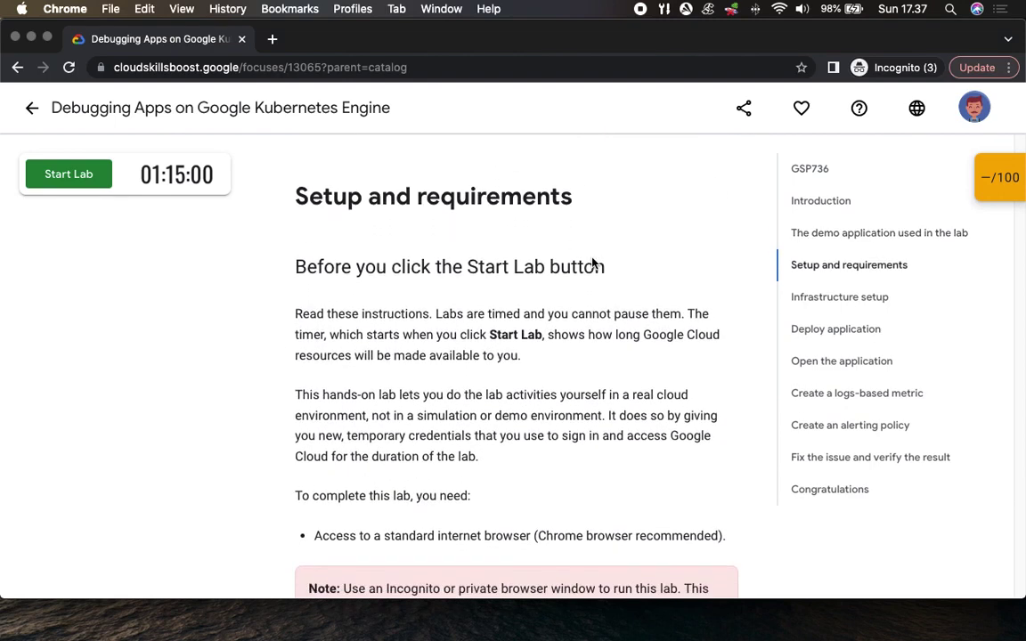
scroll(469, 274, down, 4)
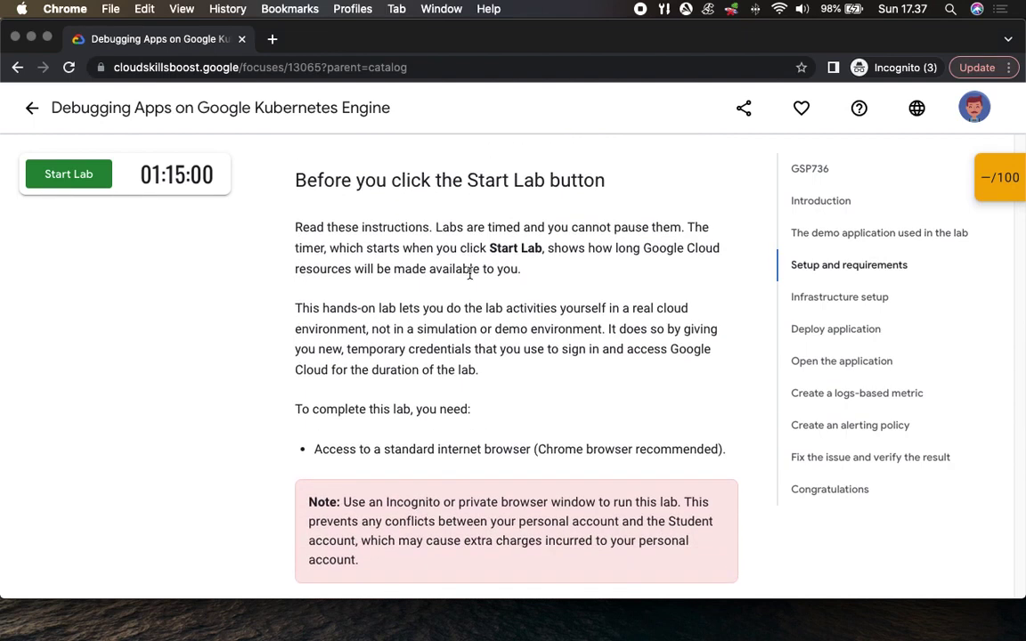
scroll(469, 273, down, 2)
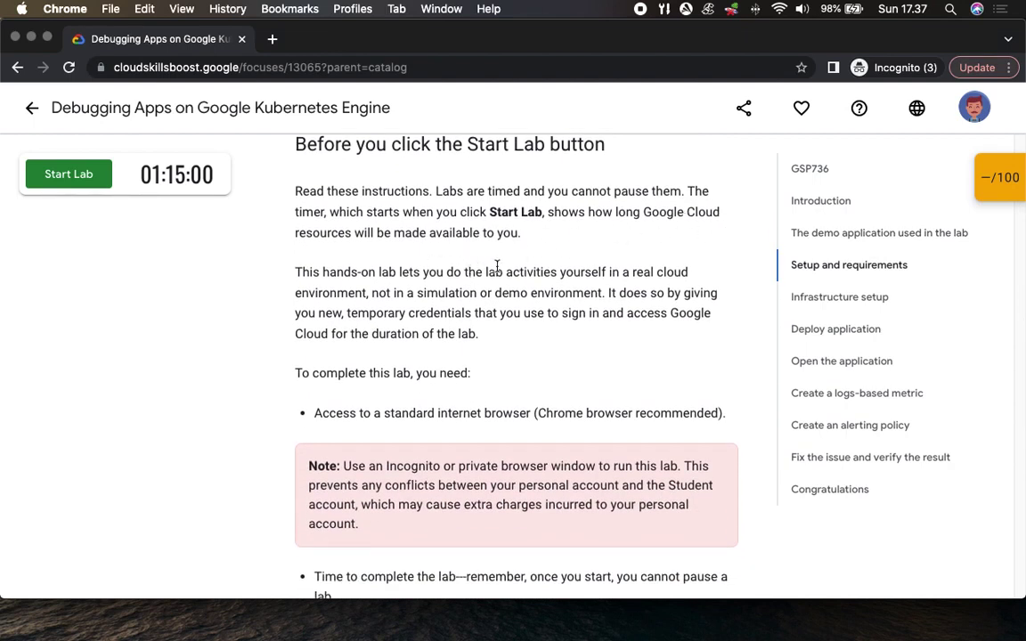
scroll(472, 276, down, 3)
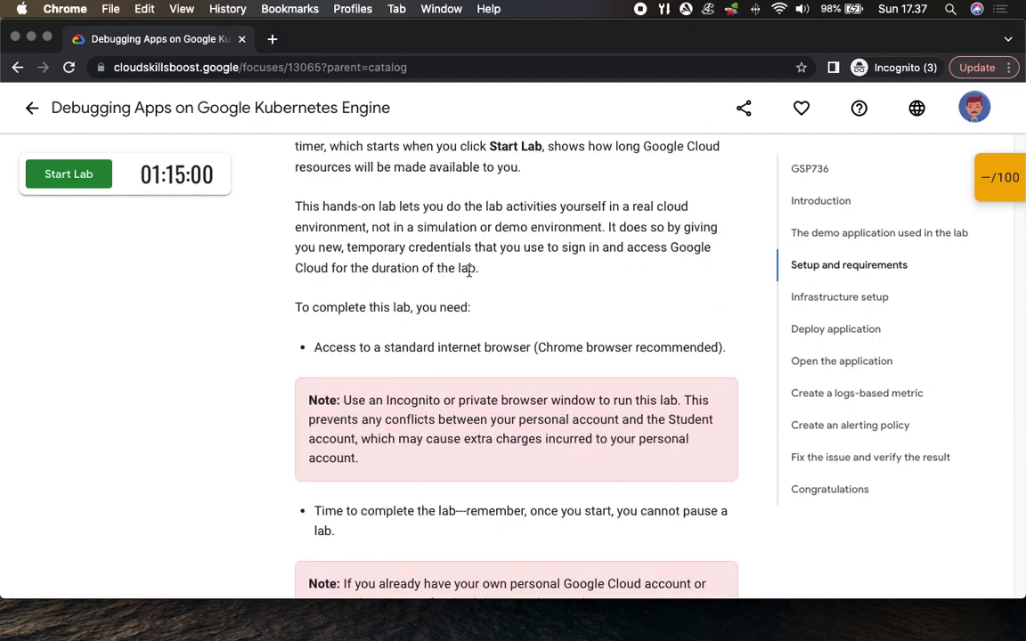
scroll(381, 294, down, 20)
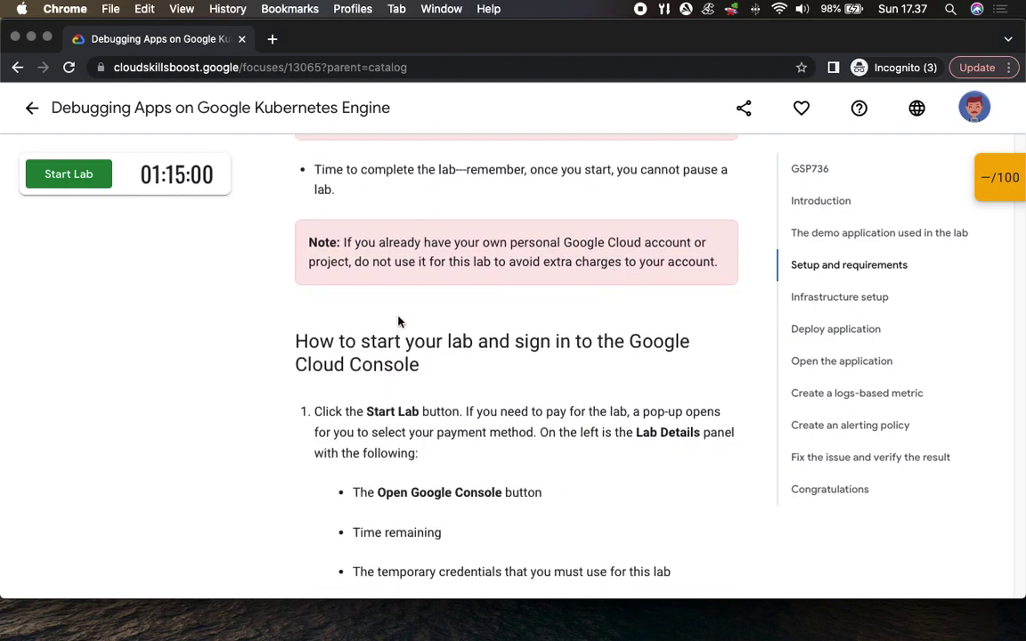
scroll(524, 303, down, 20)
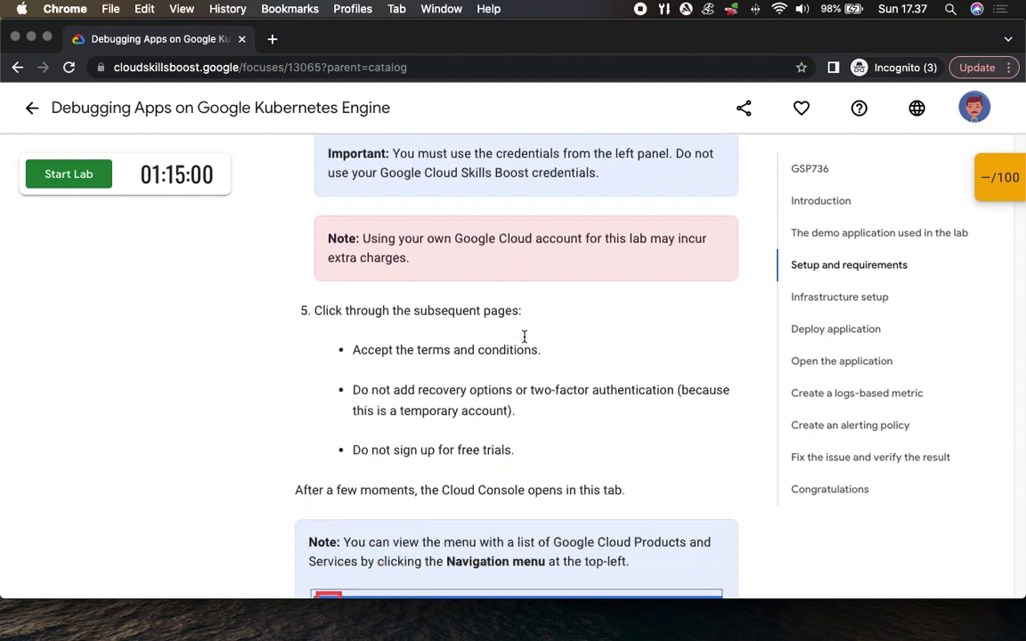
scroll(524, 336, down, 10)
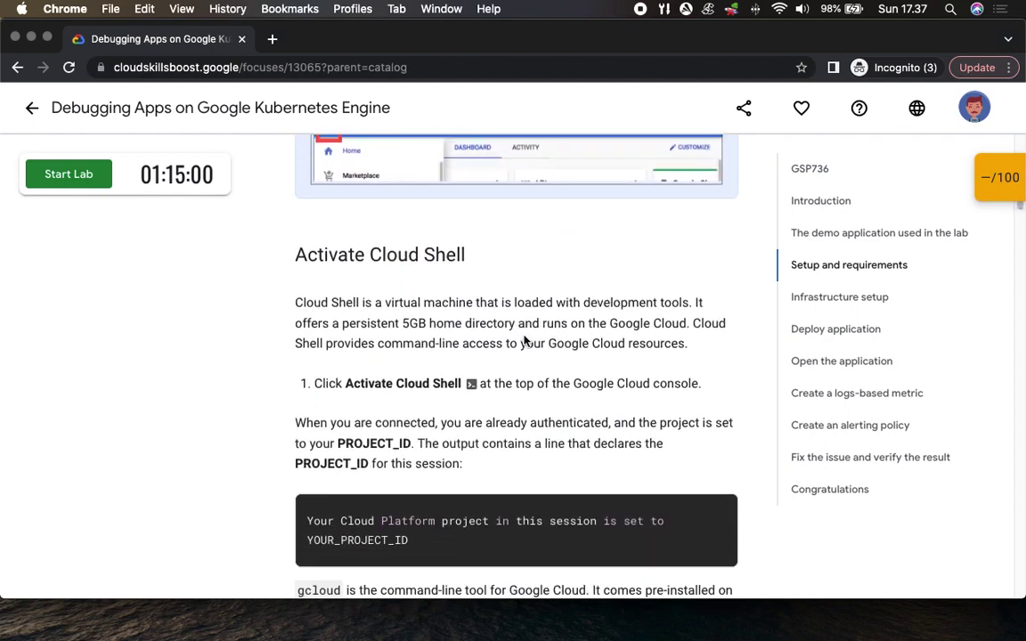
scroll(523, 339, down, 1)
drag(341, 317, 486, 318)
scroll(524, 341, down, 7)
scroll(525, 341, down, 5)
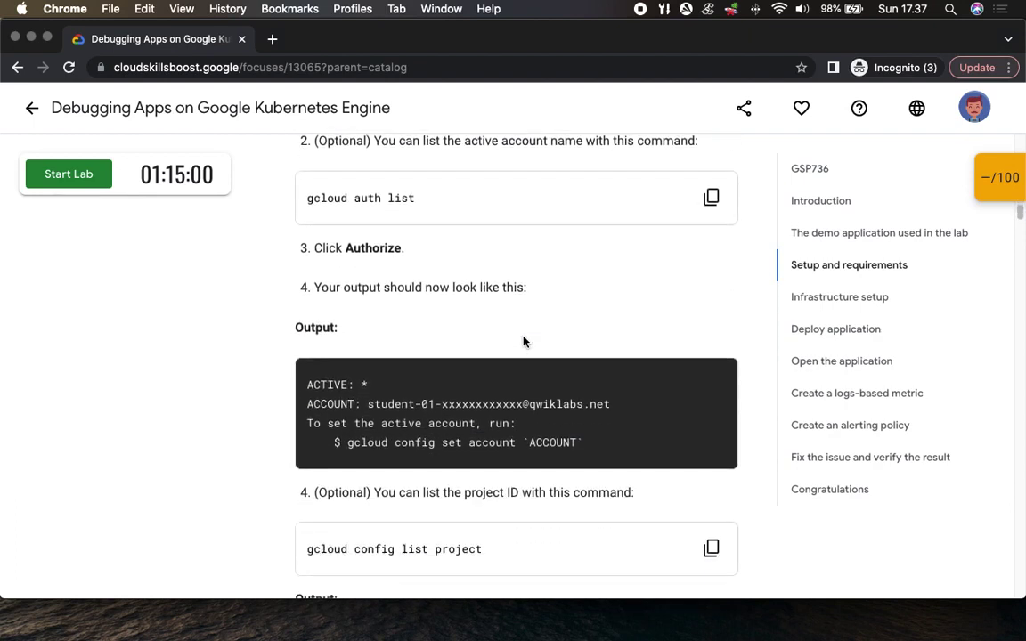
Start the lab, copy its temporary username, open the Google Console and submit the username on the sign-in page
click(53, 174)
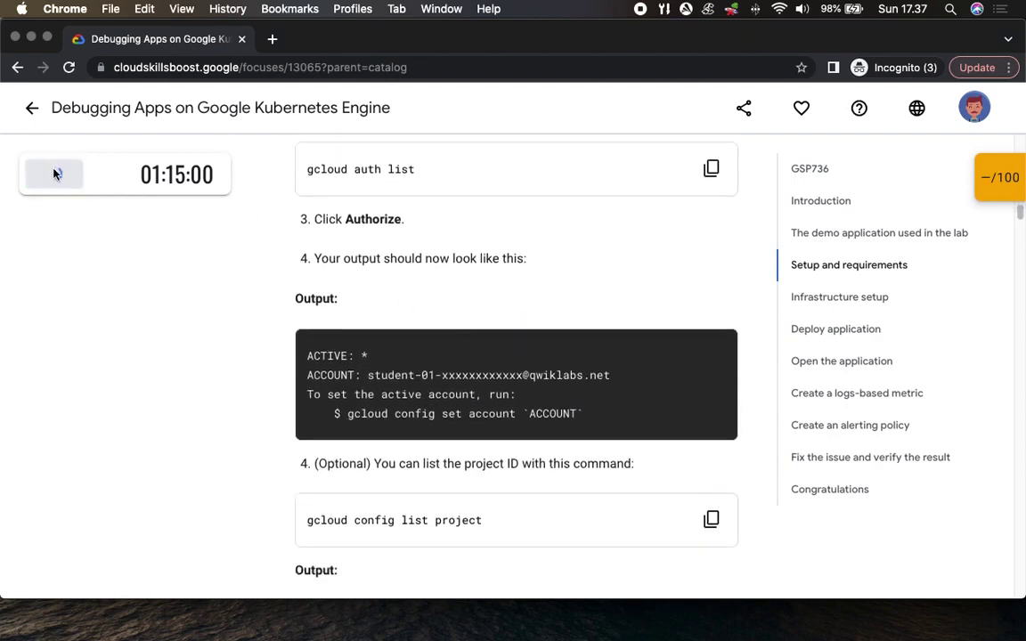
click(205, 348)
click(171, 293)
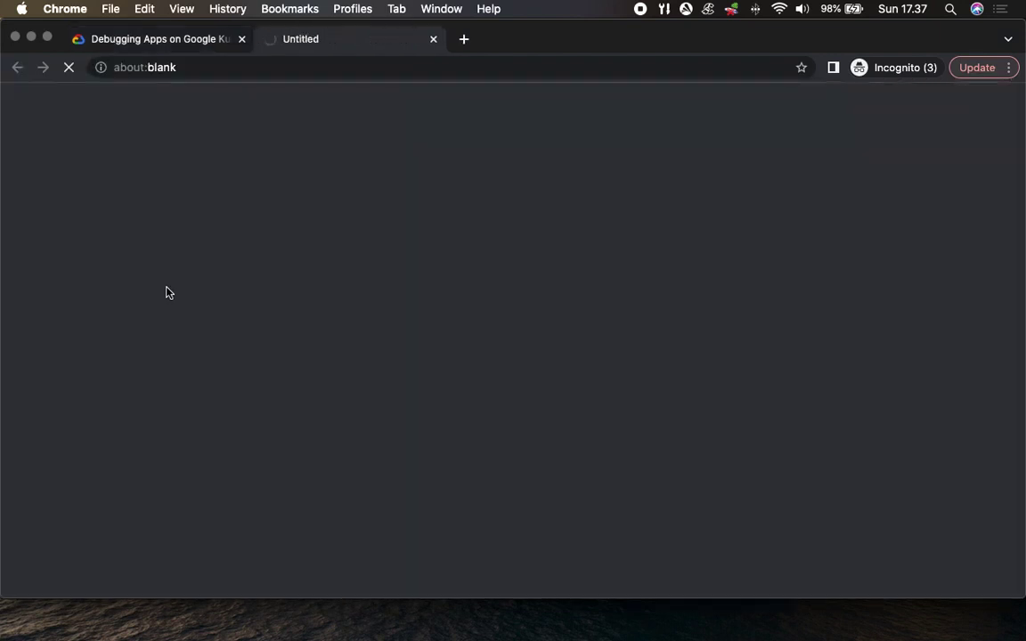
key(super+v)
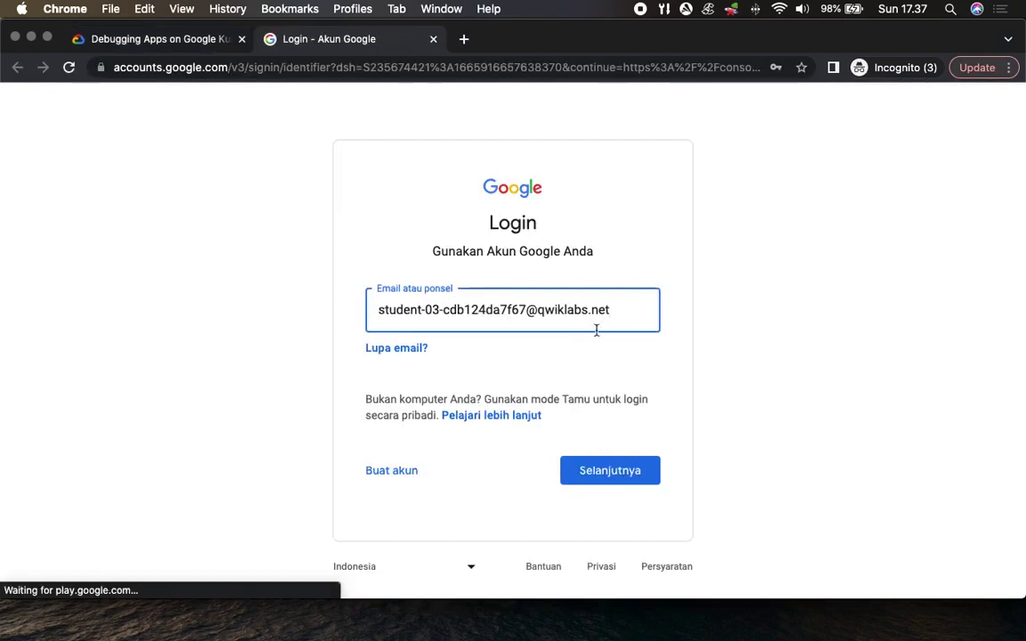
click(602, 472)
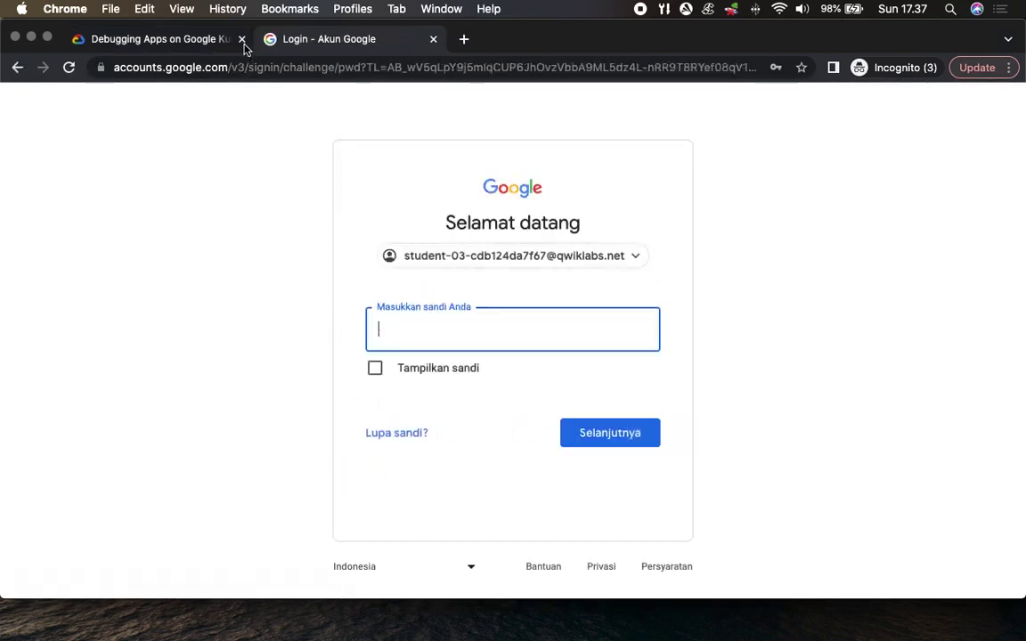
Copy the temporary password from the lab details and submit it in the Google sign-in password field
click(214, 40)
click(204, 412)
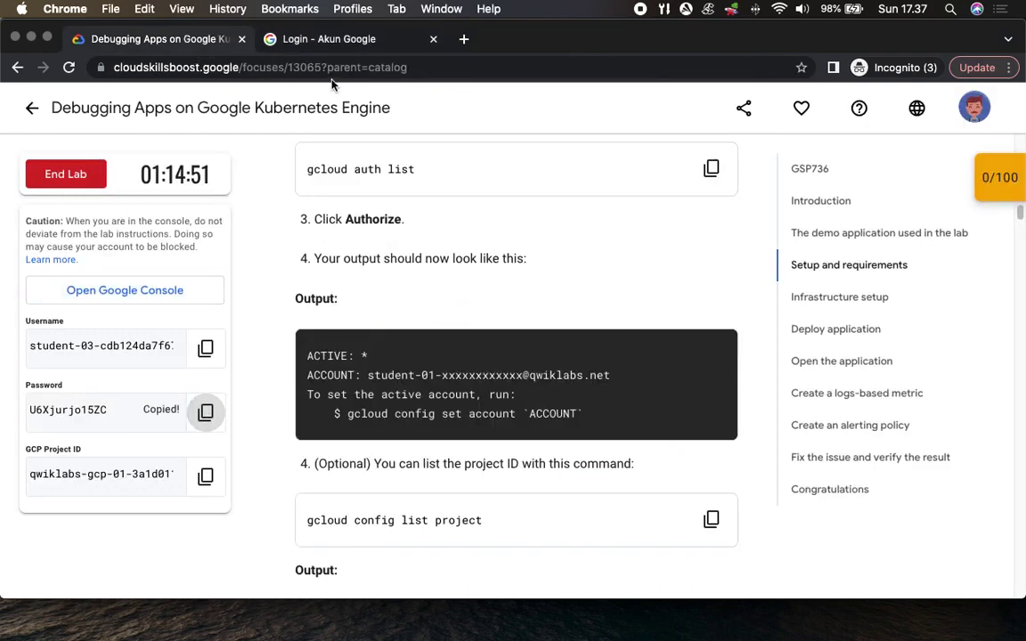
click(332, 39)
key(super+v)
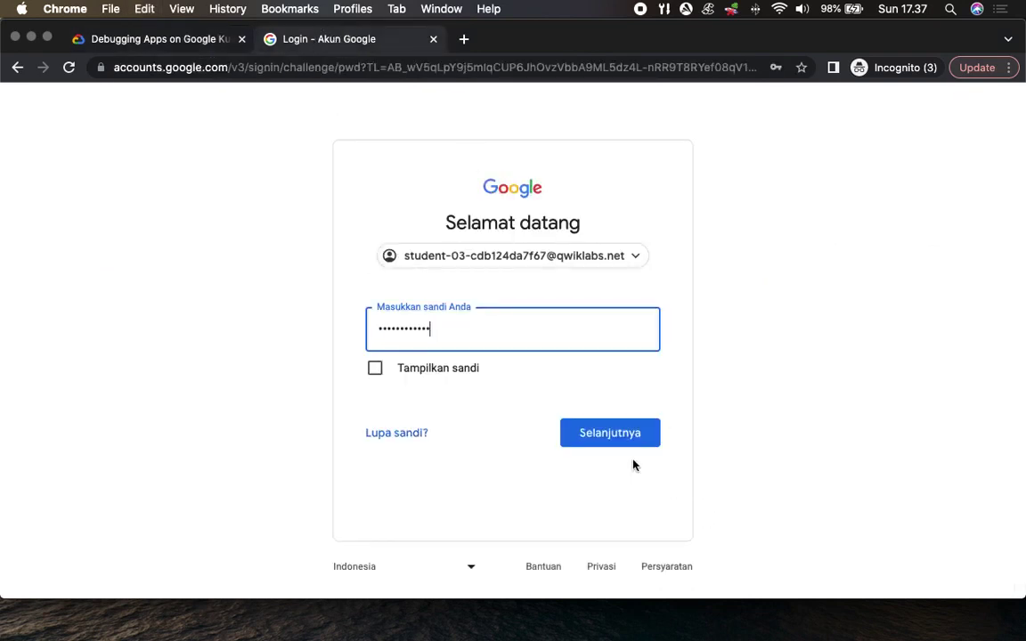
click(614, 433)
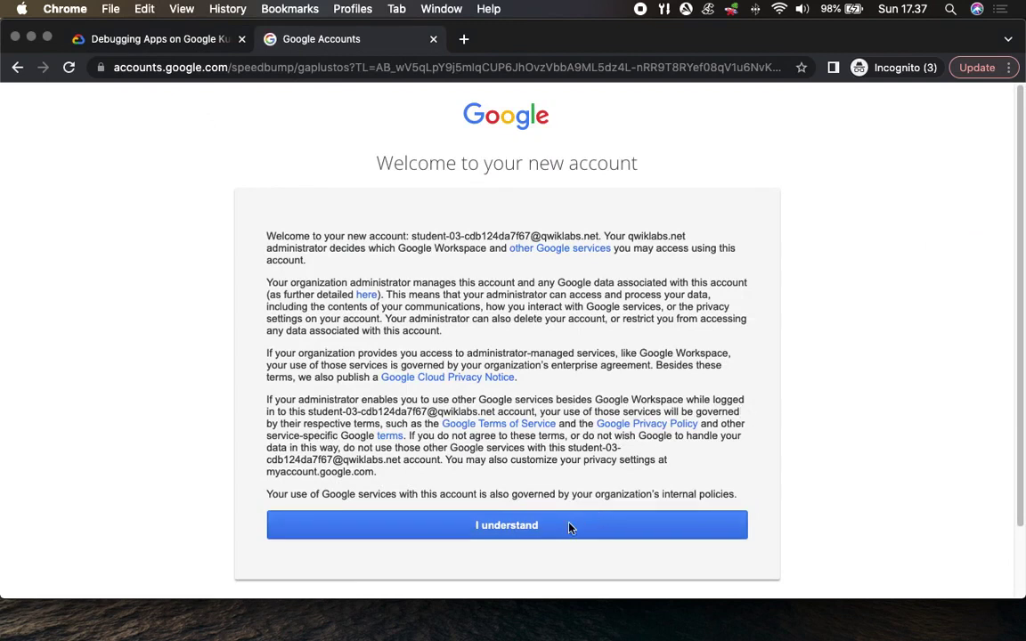
Acknowledge the new account notice and agree to the Google Cloud Terms of Service without opting into email updates
click(570, 529)
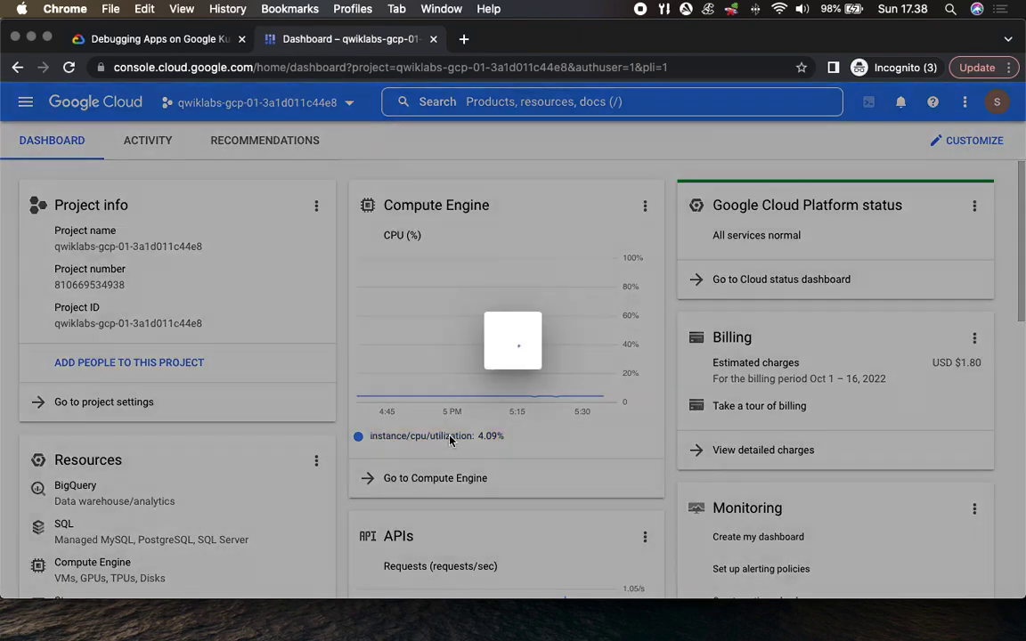
click(314, 372)
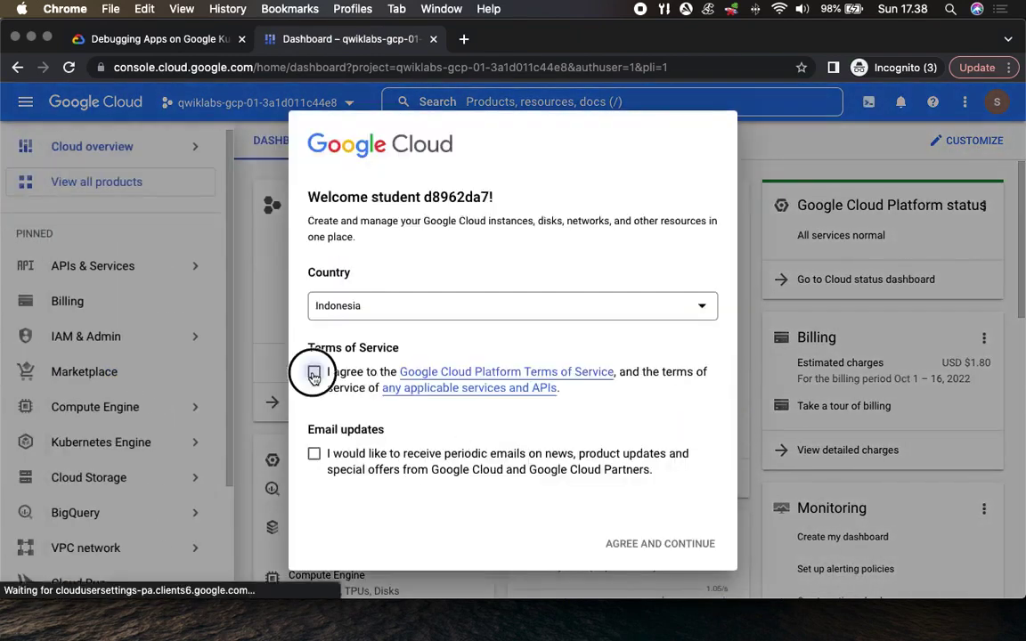
click(631, 542)
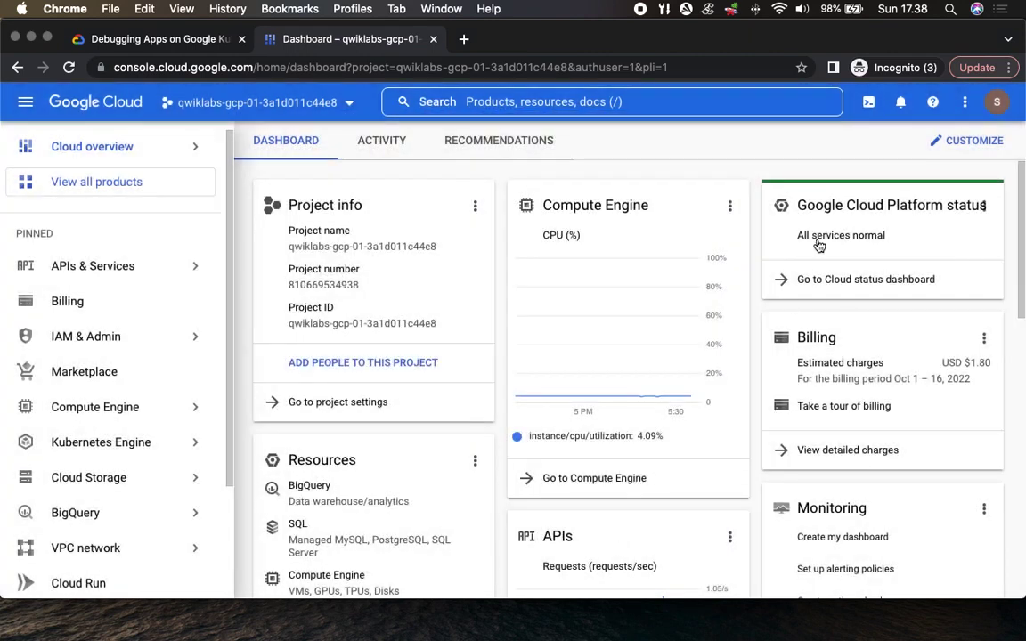
Activate Cloud Shell for the lab project and dismiss the session details hint
click(869, 104)
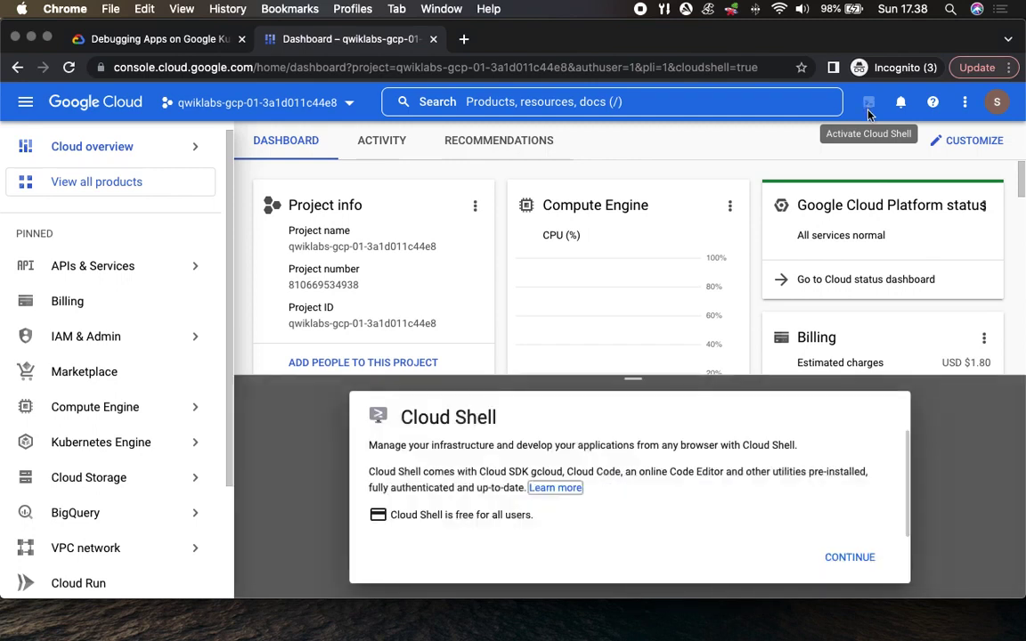
click(862, 563)
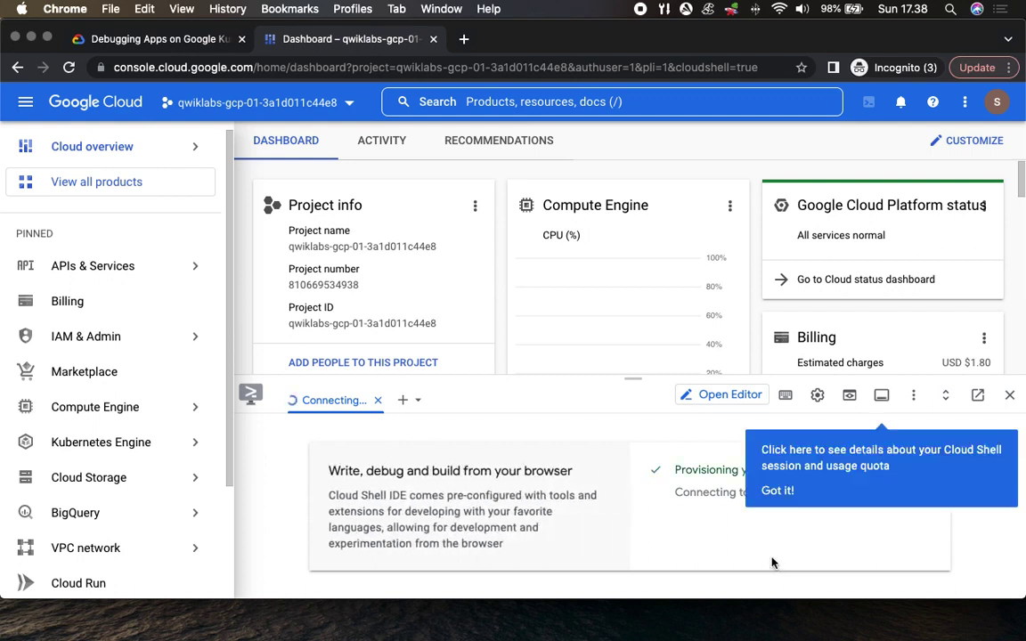
click(779, 493)
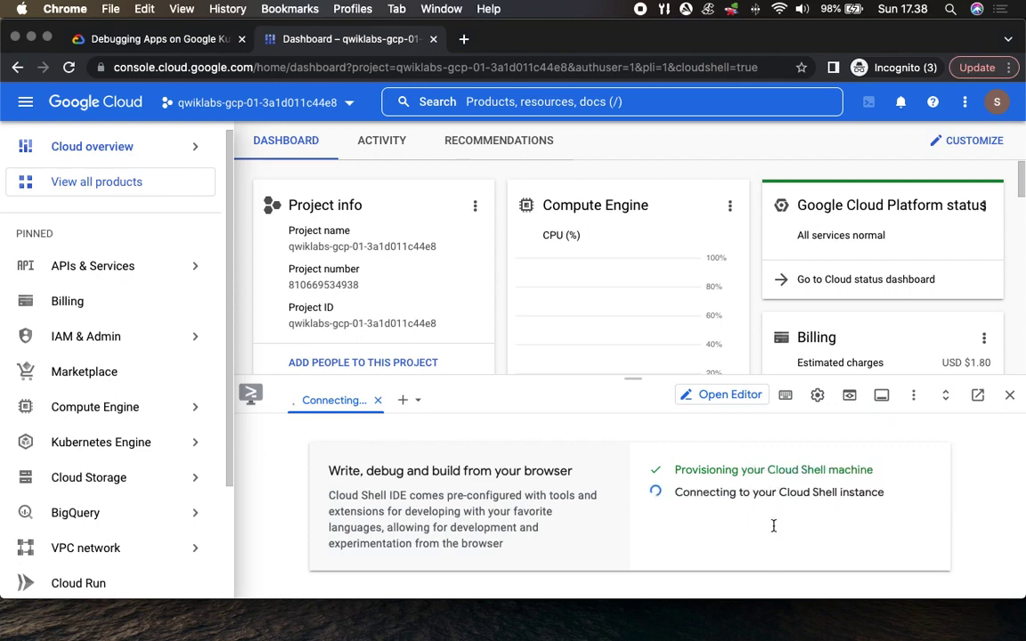
Set the Cloud Shell terminal text size to Medium and return to the lab instructions
click(817, 397)
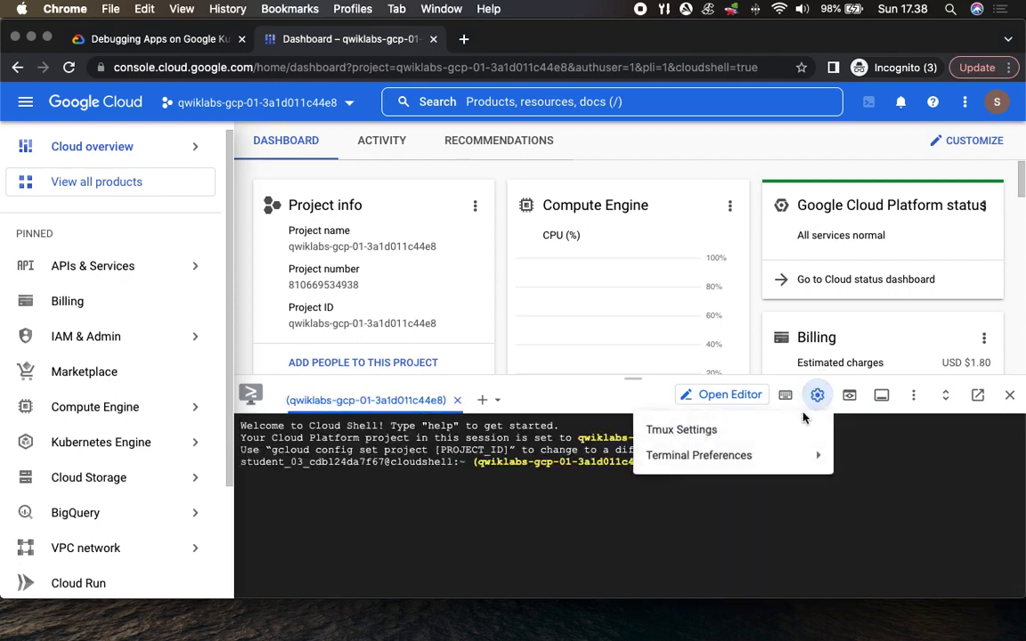
mouse_move(710, 458)
mouse_move(485, 468)
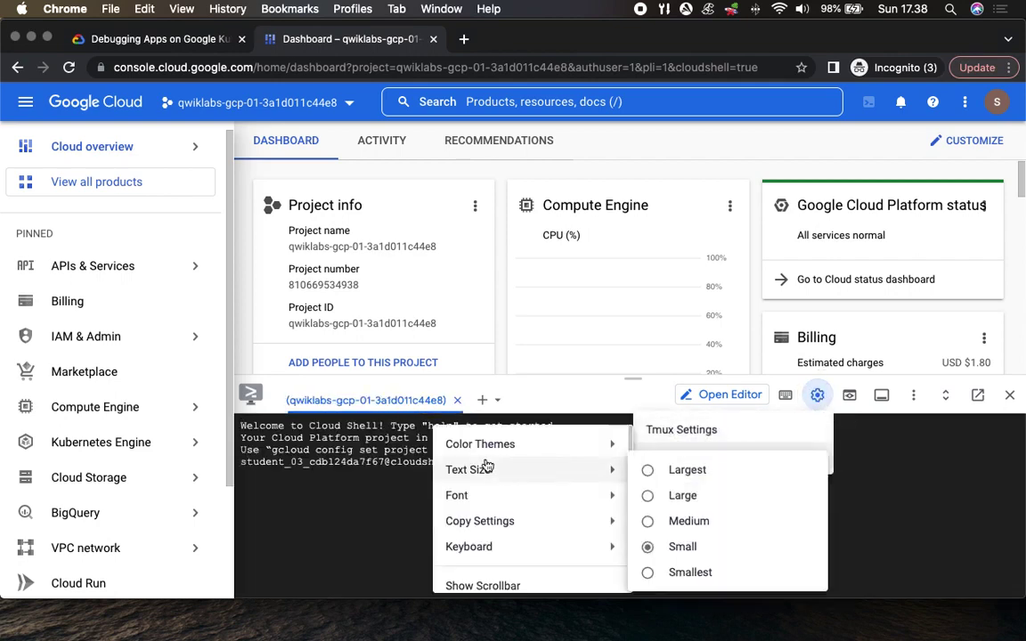
click(692, 527)
click(131, 39)
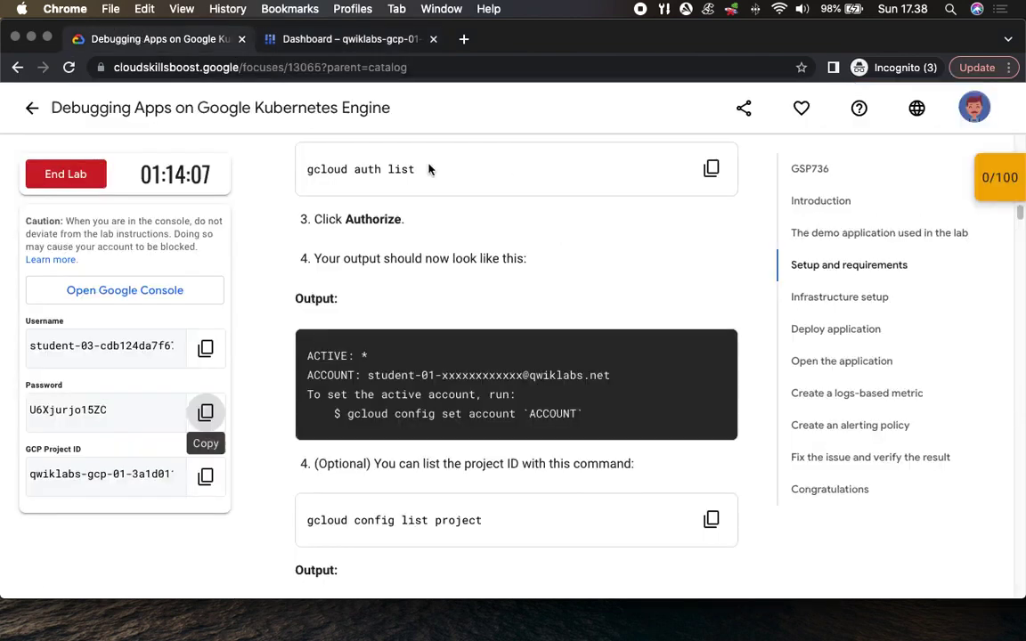
Copy the gcloud auth list command from the lab instructions, run it in Cloud Shell and authorize the request
click(711, 168)
click(347, 39)
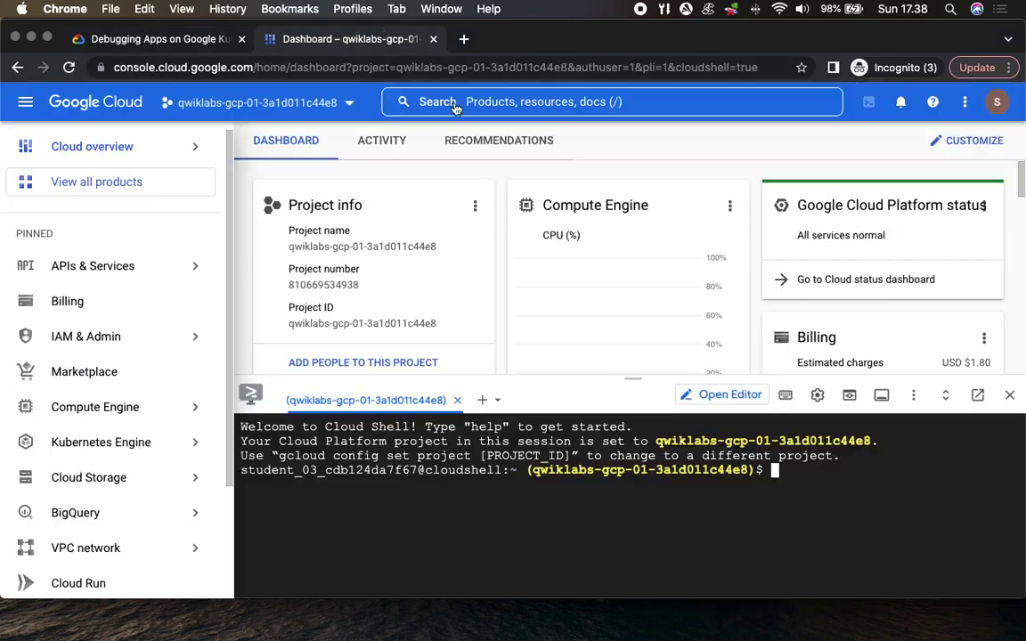
key(super+v)
key(Return)
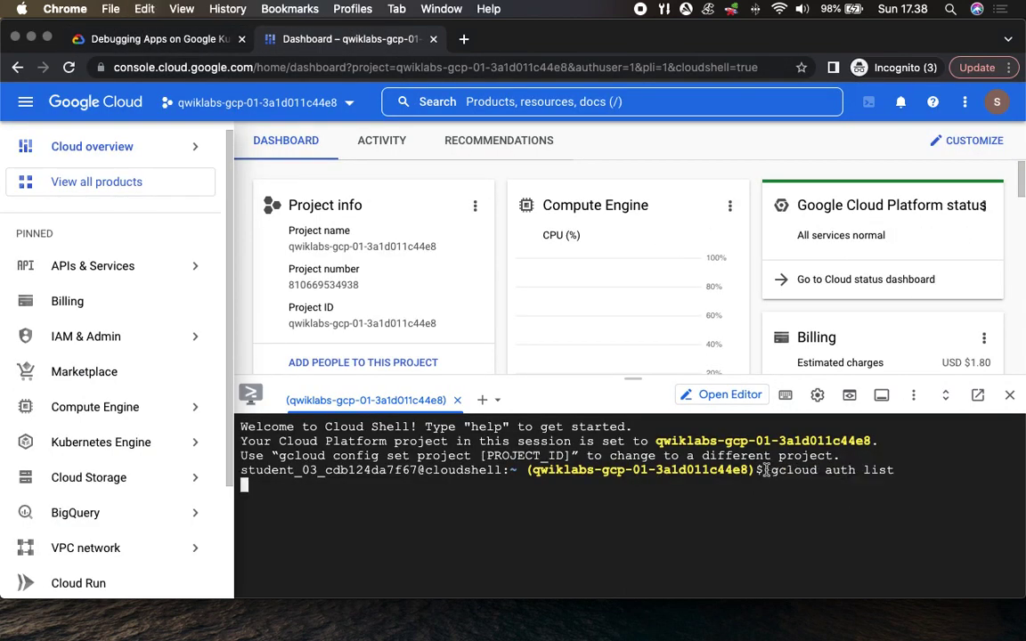
click(750, 549)
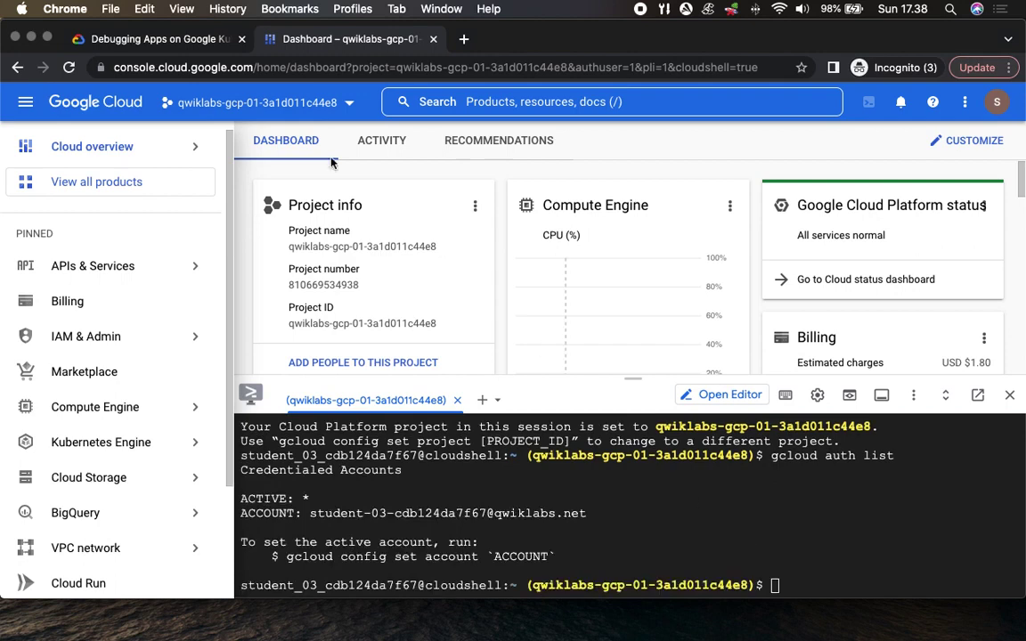
Copy the gcloud config list project command from the lab instructions and run it in Cloud Shell
click(161, 40)
scroll(597, 317, down, 5)
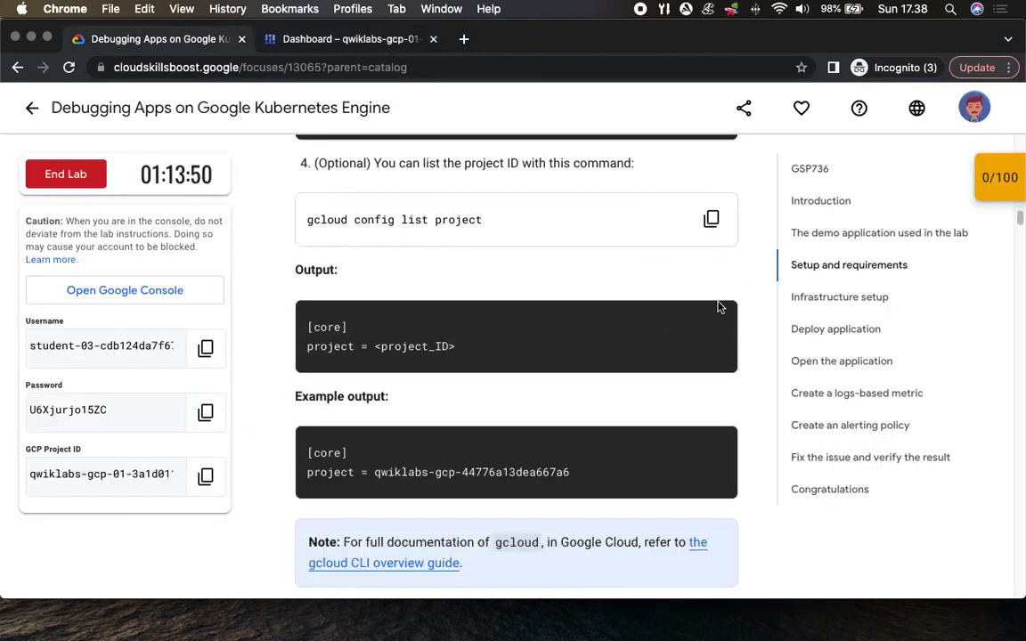
click(712, 220)
click(354, 39)
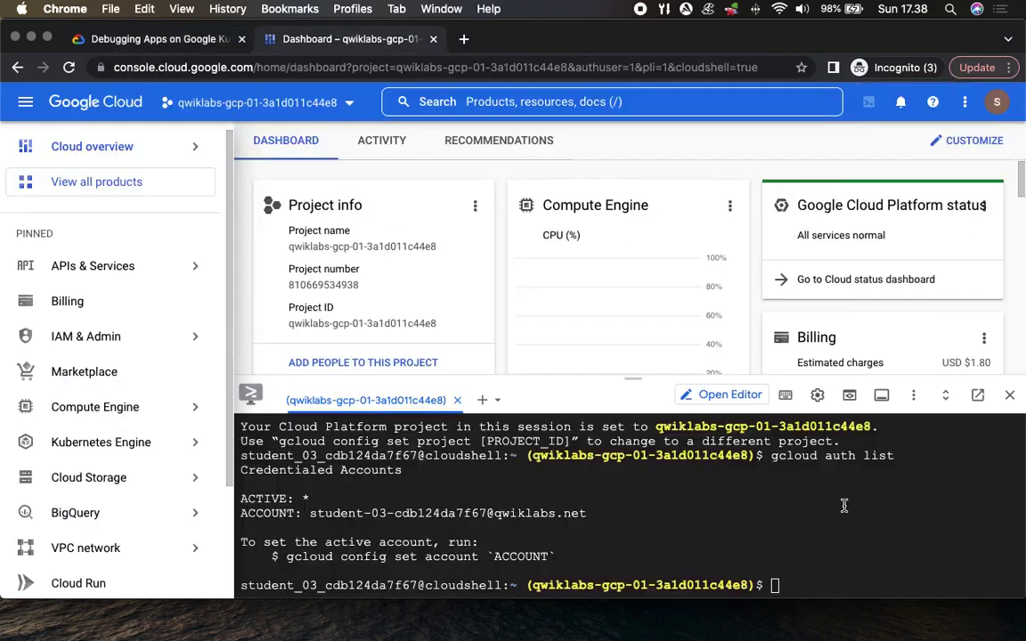
key(super+v)
key(Return)
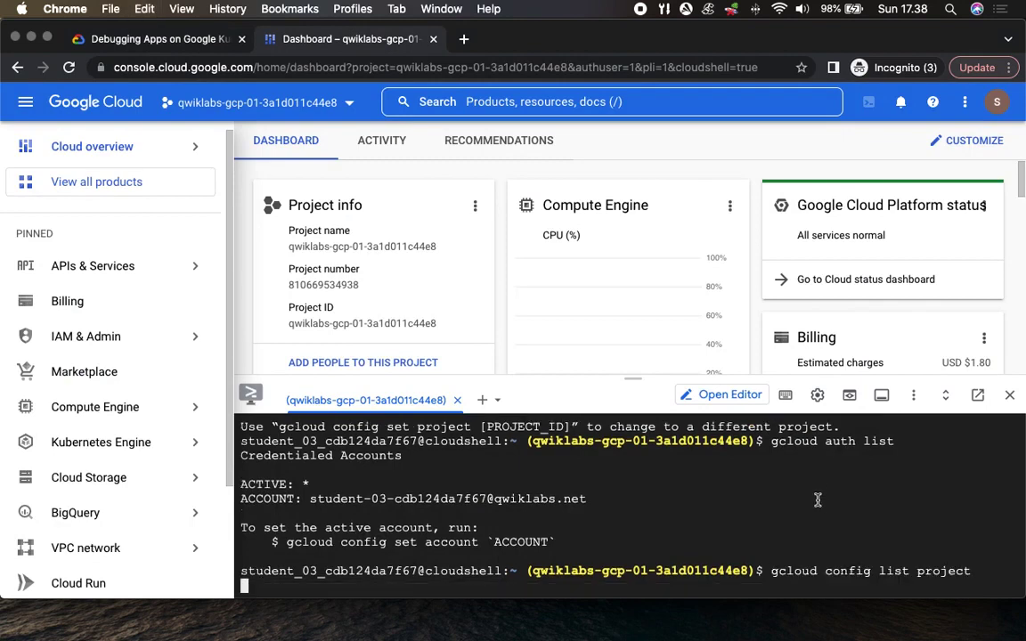
Set the gcloud compute zone to us-central1-b by running the command from the lab's Infrastructure setup section in Cloud Shell
click(159, 39)
scroll(575, 356, down, 2)
scroll(575, 357, down, 10)
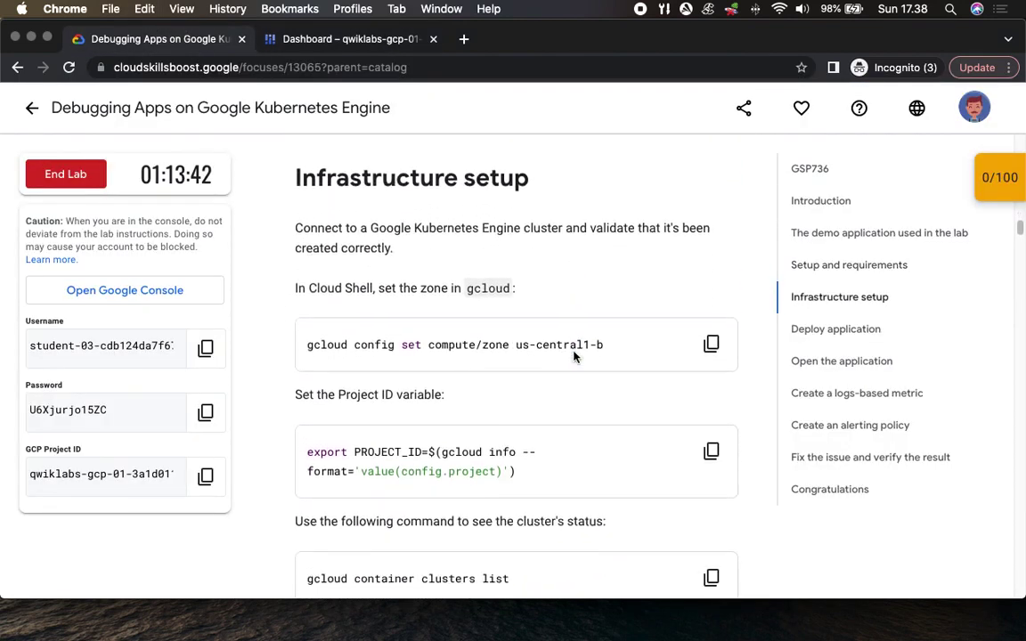
scroll(396, 340, down, 3)
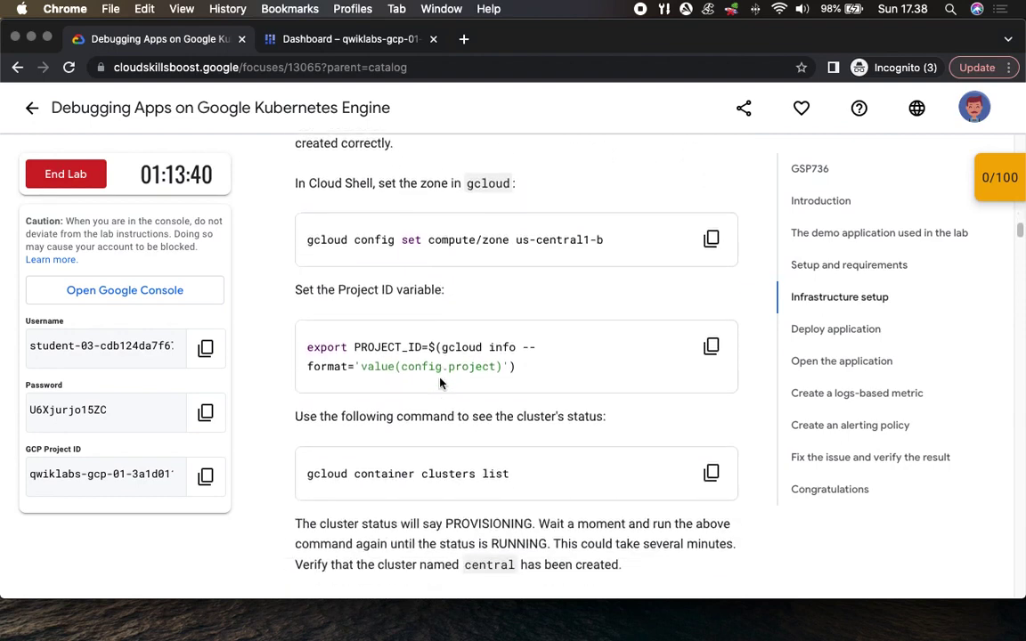
click(712, 215)
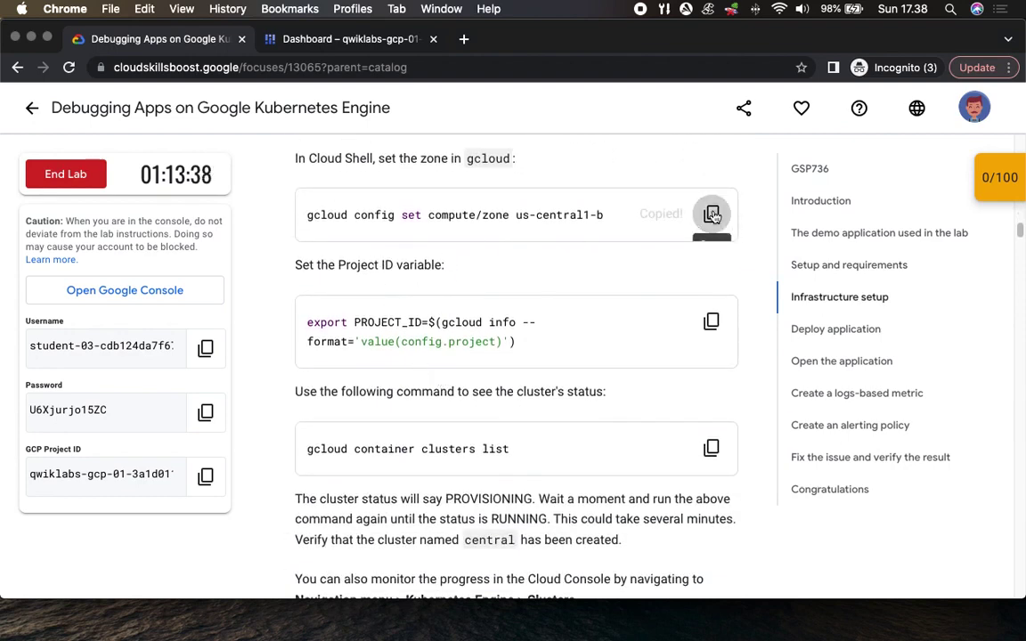
click(347, 40)
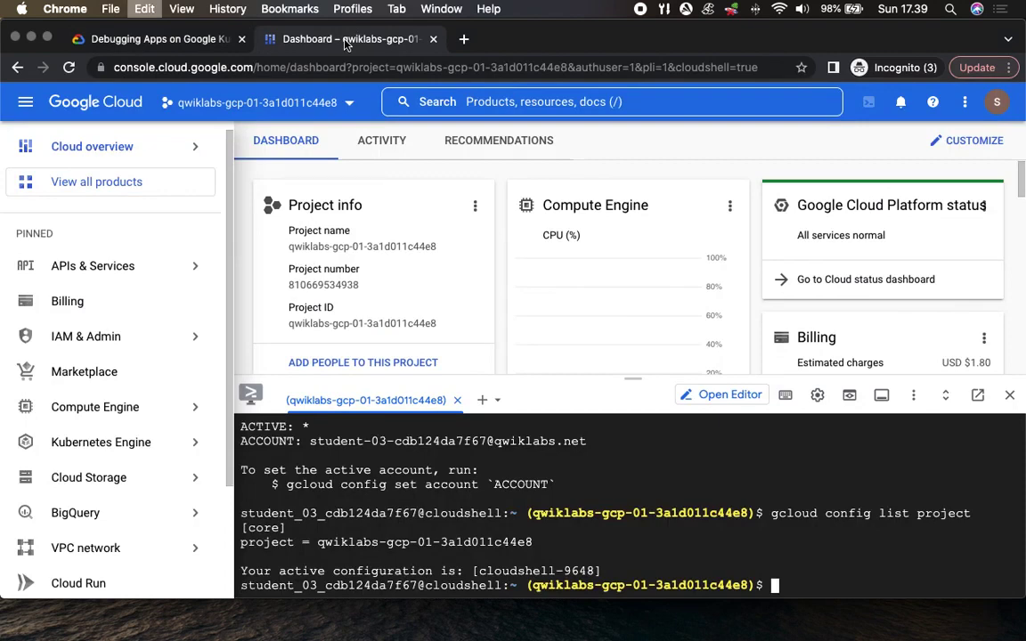
key(super+v)
key(Return)
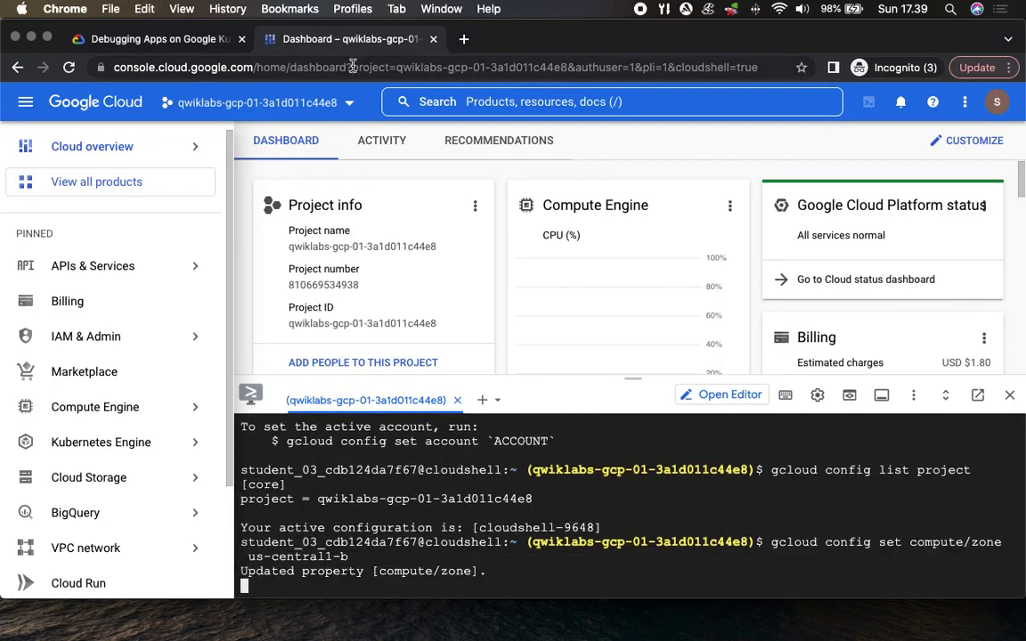
Export the PROJECT_ID variable in Cloud Shell using the lab's gcloud info --format='value(config.project)' command
click(214, 42)
scroll(708, 374, down, 2)
click(710, 222)
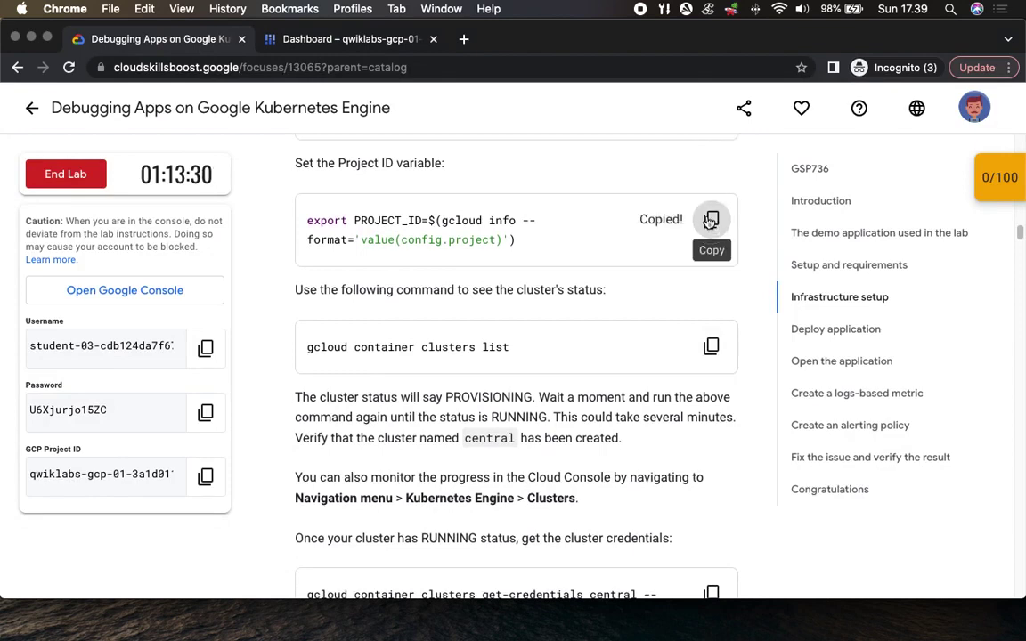
click(350, 40)
key(super+v)
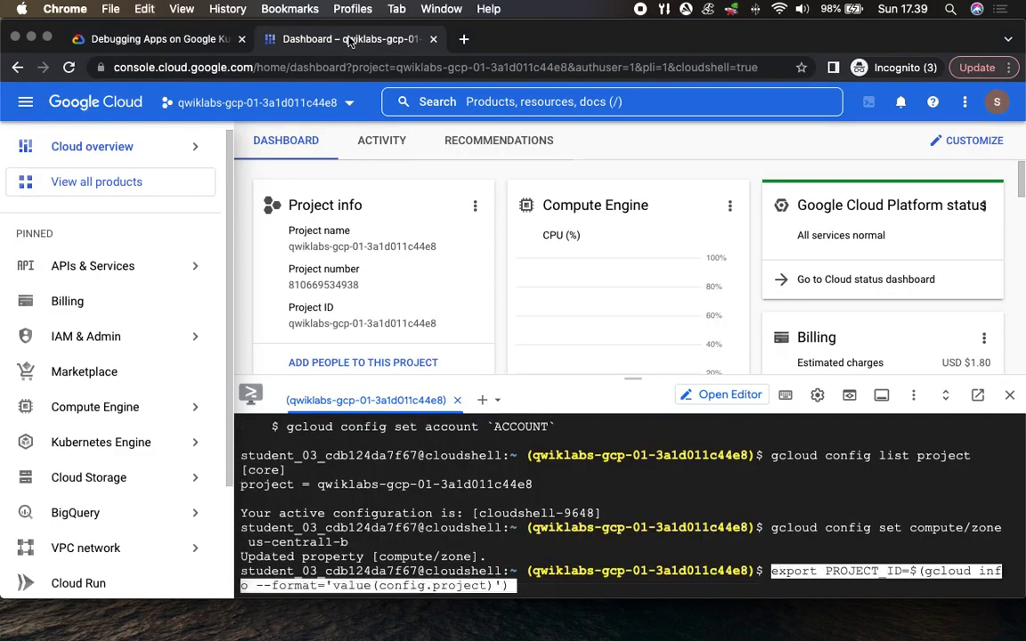
key(Return)
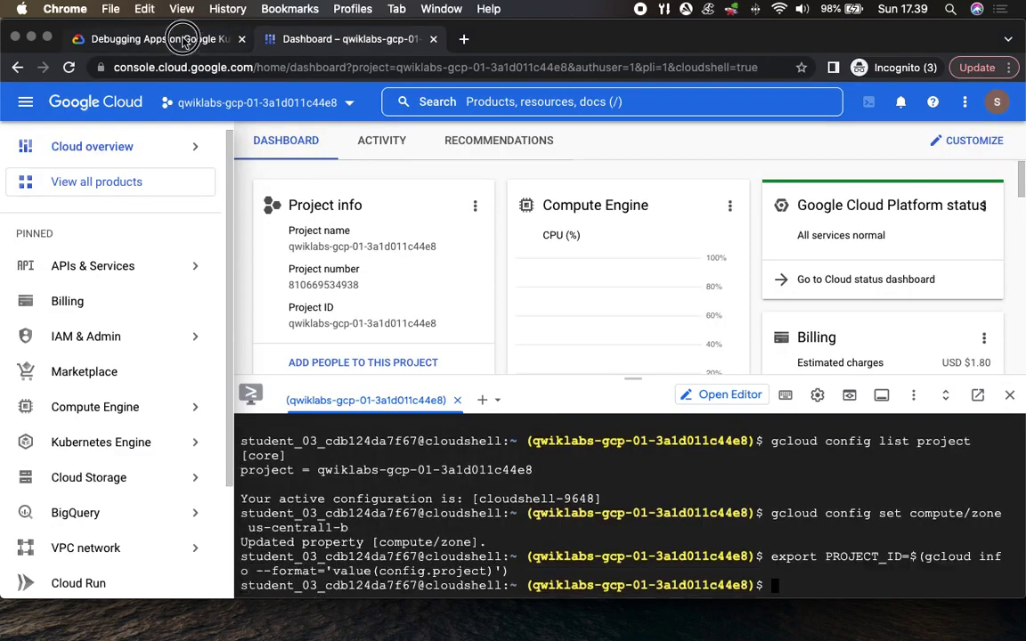
Check the cluster's status by running the lab's gcloud container clusters list command in Cloud Shell
click(162, 39)
scroll(437, 296, down, 3)
scroll(436, 297, down, 2)
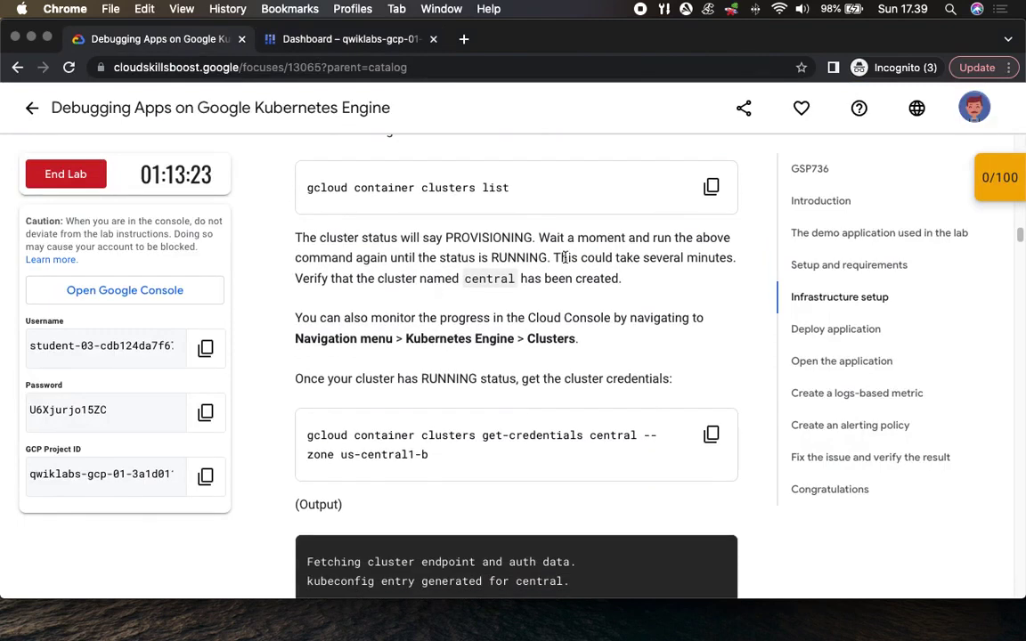
click(711, 187)
click(352, 39)
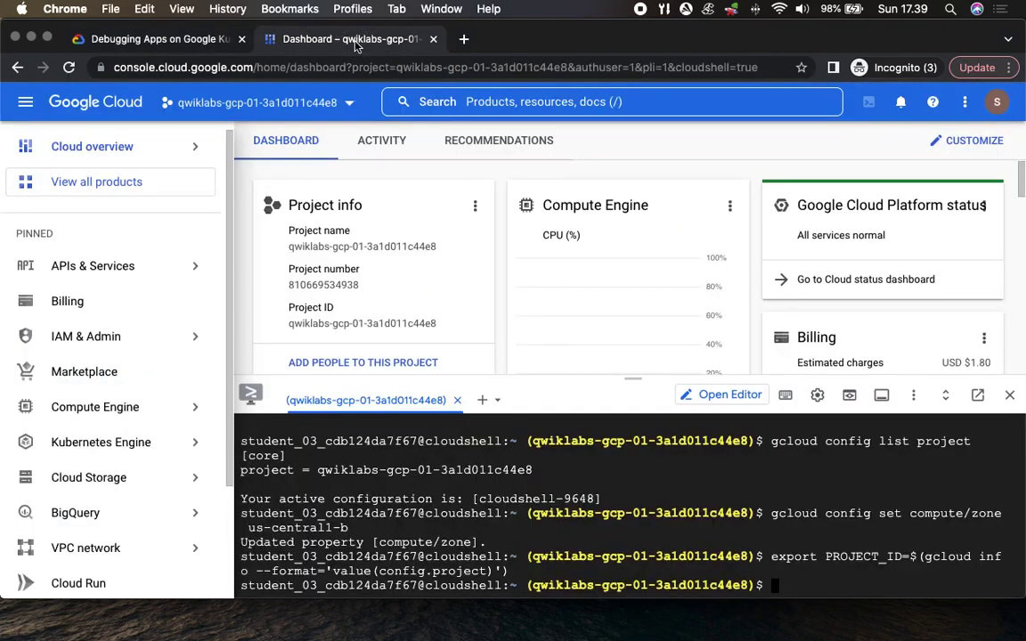
key(super+v)
key(Return)
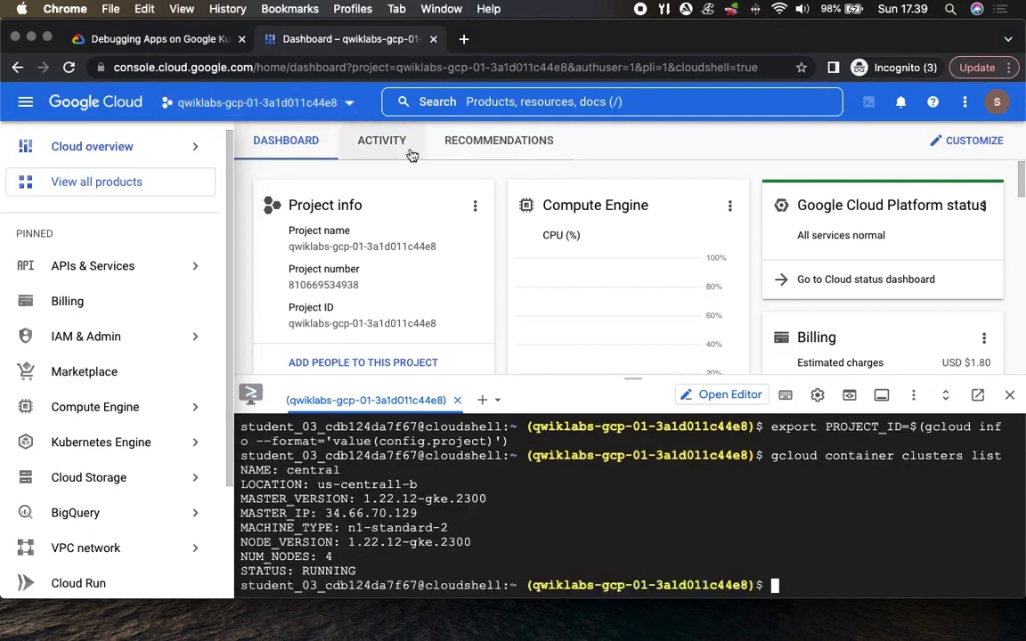
Get the credentials for the central cluster in zone us-central1-b by running the lab's get-credentials command in Cloud Shell
click(156, 38)
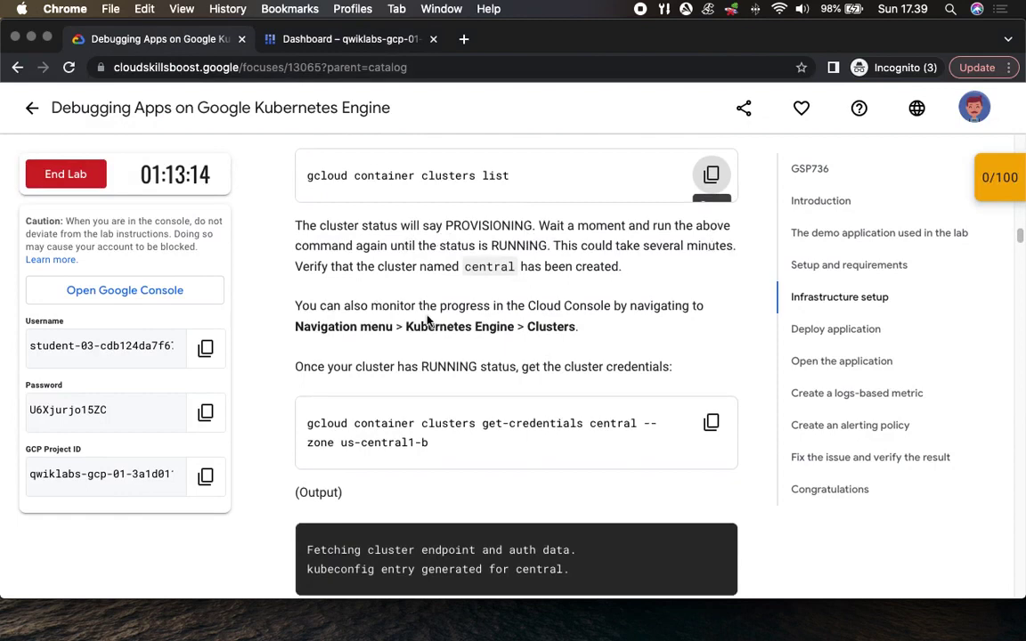
scroll(427, 322, down, 3)
scroll(535, 294, down, 2)
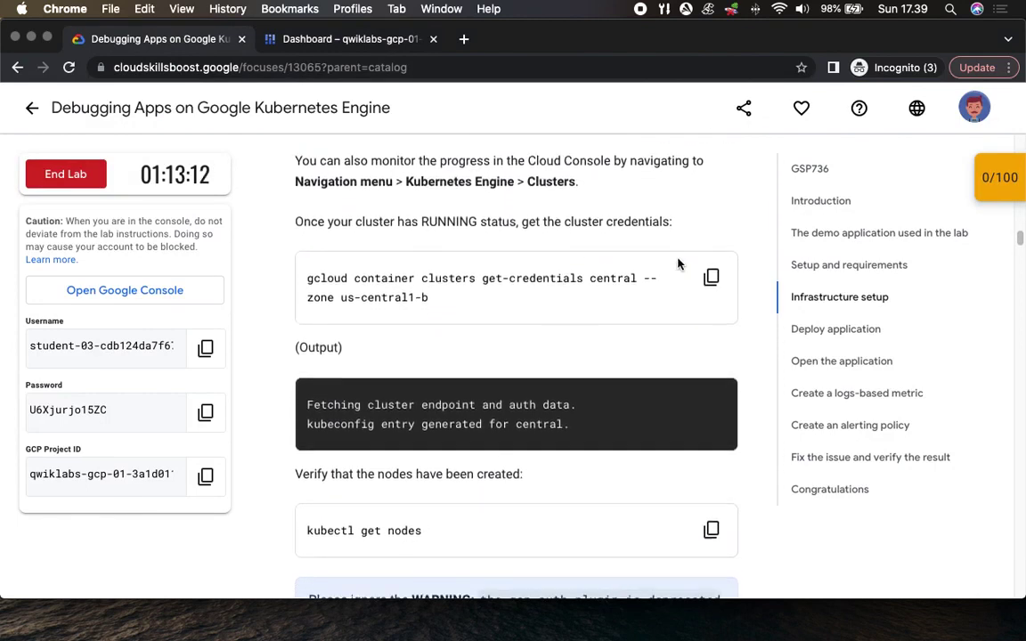
click(710, 211)
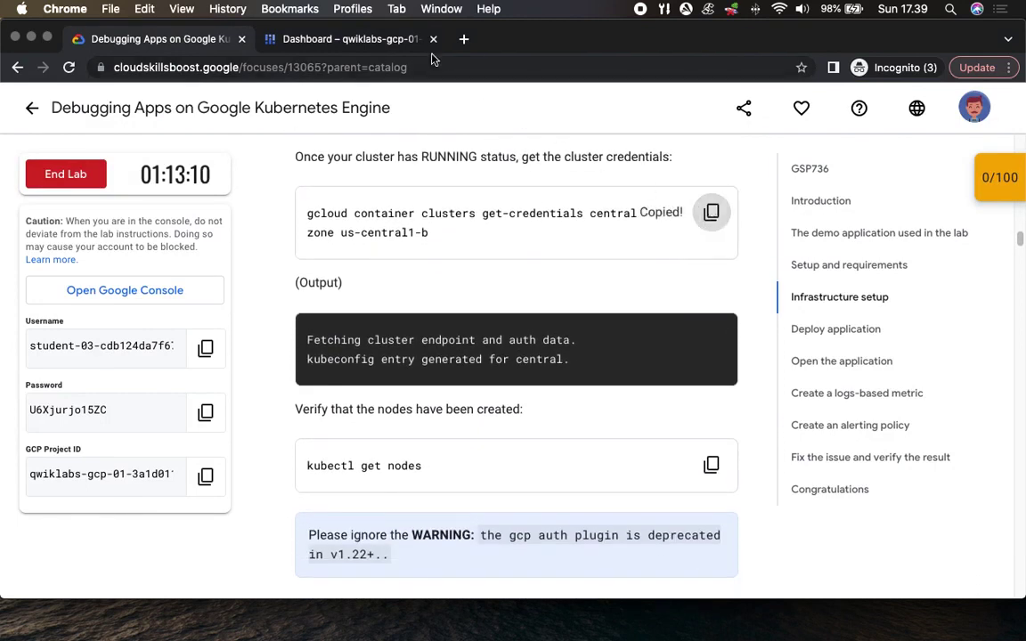
click(388, 43)
key(super+v)
key(Return)
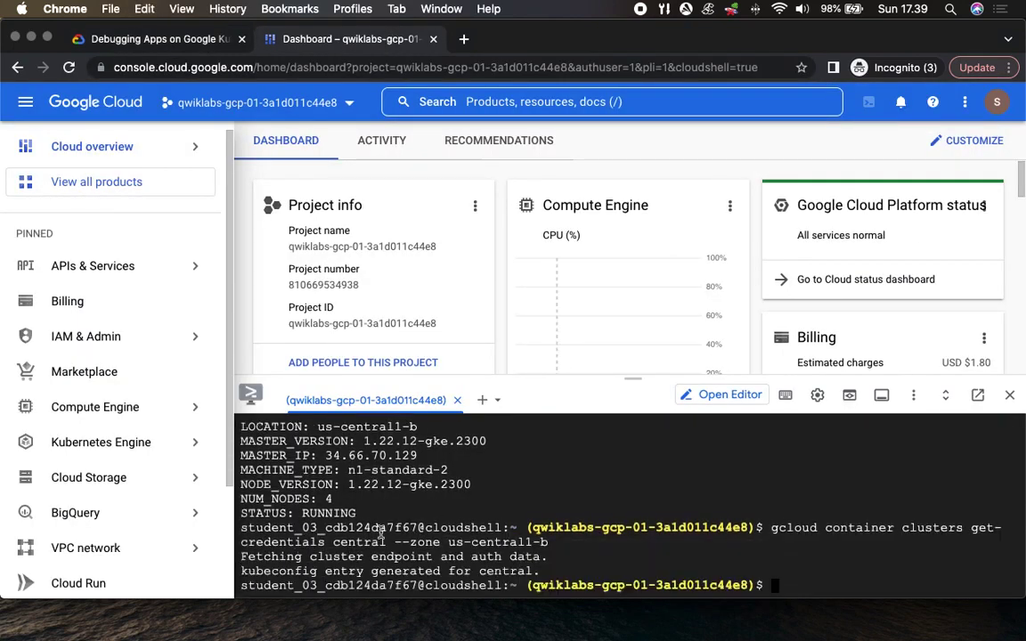
Open the Kubernetes Engine Clusters page in the Cloud console and close the tutorial pane to inspect the central cluster
click(148, 45)
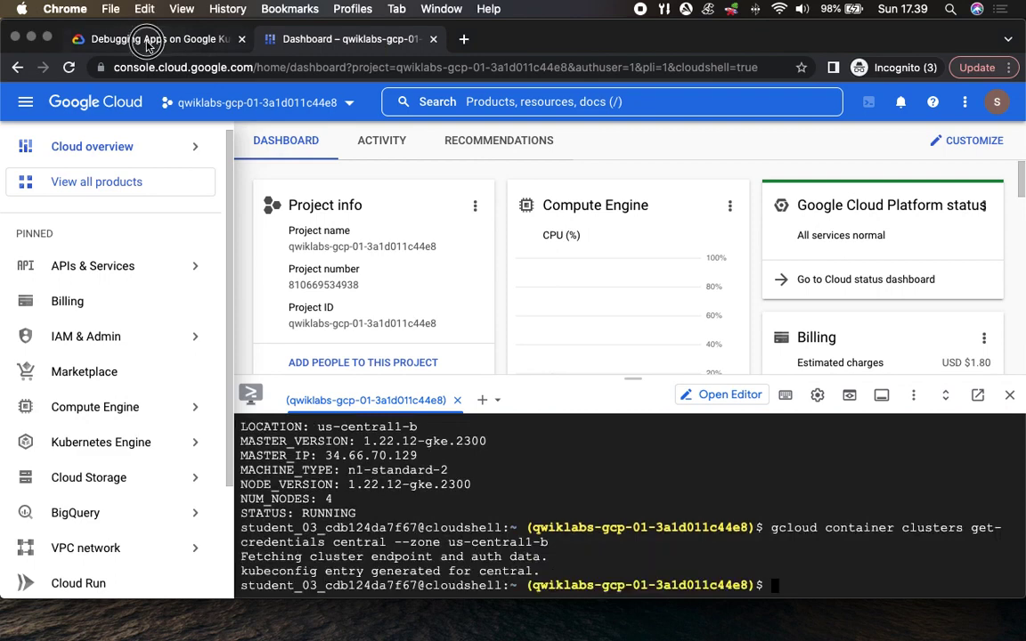
scroll(455, 241, up, 2)
scroll(455, 241, down, 1)
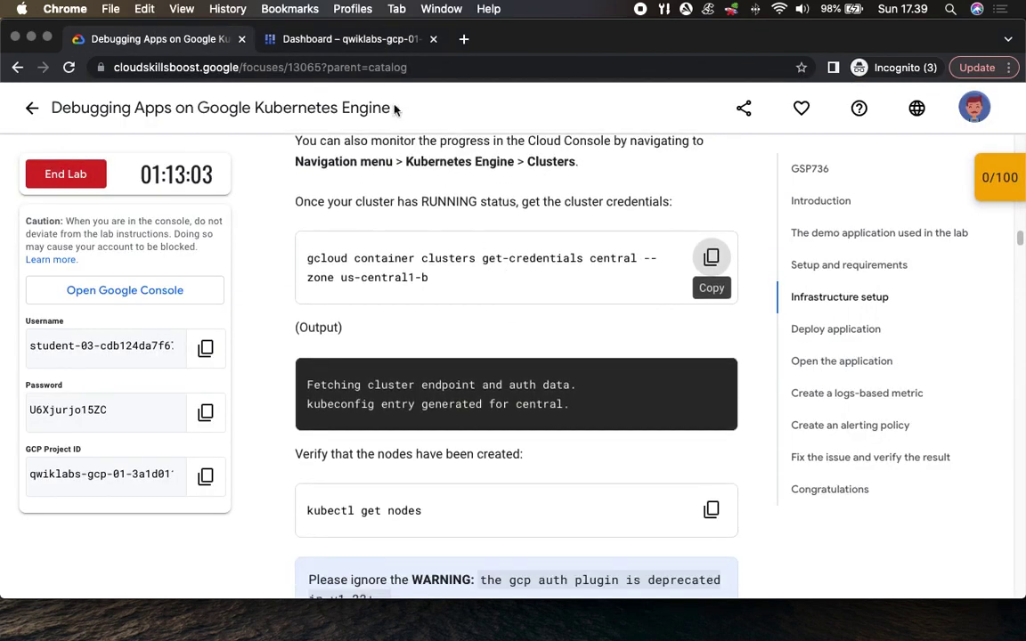
click(343, 38)
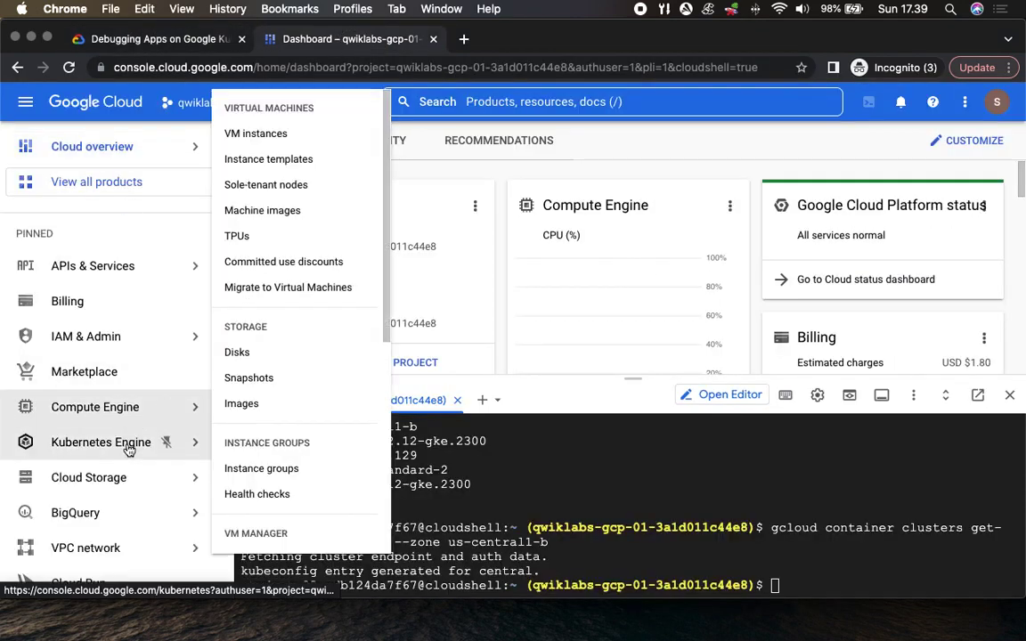
mouse_move(130, 452)
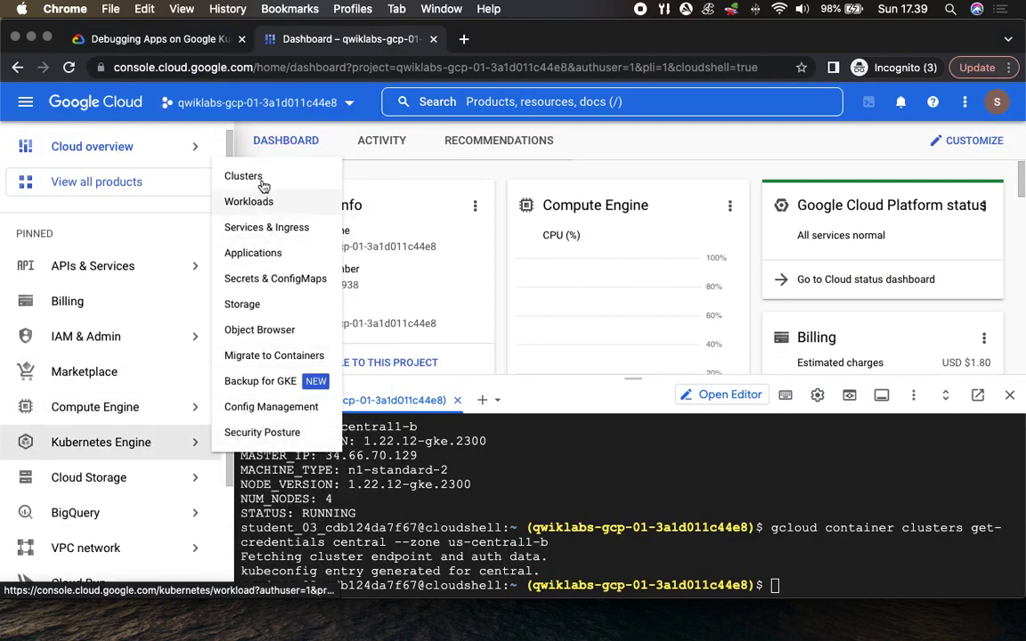
click(259, 176)
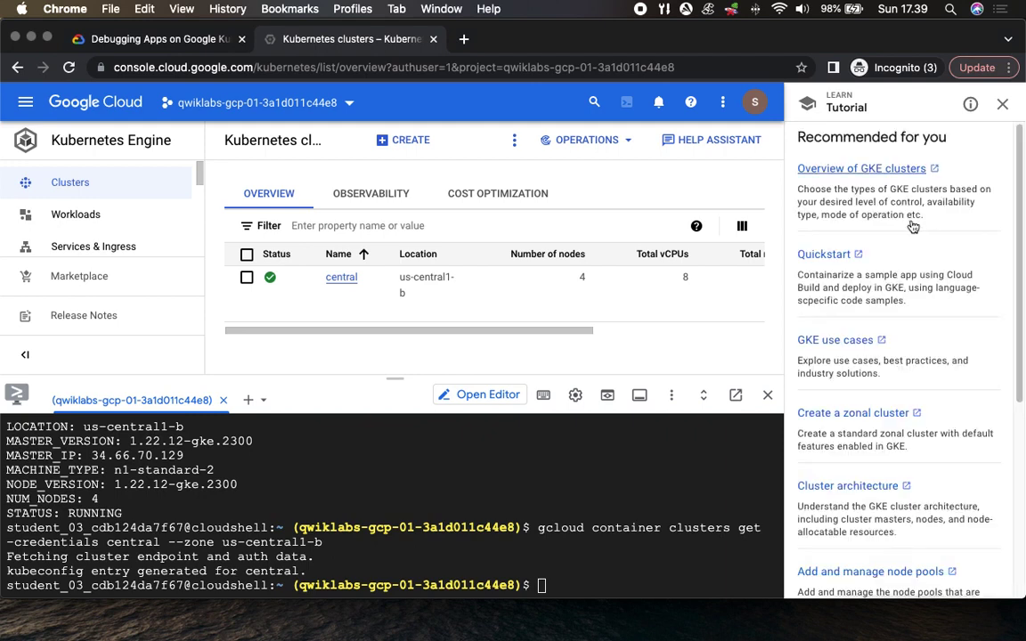
click(1002, 104)
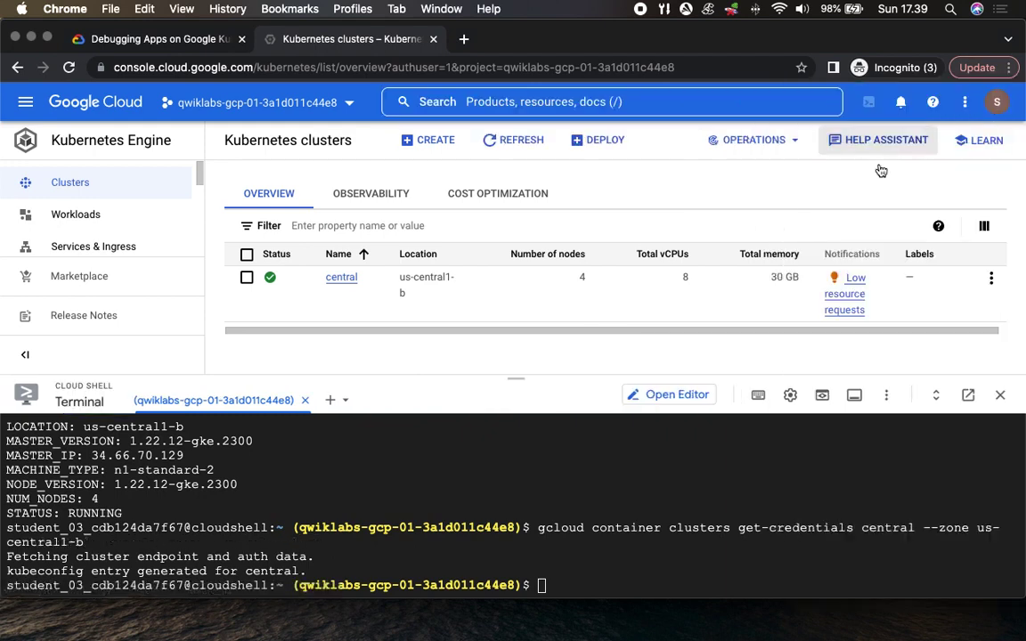
scroll(309, 493, up, 2)
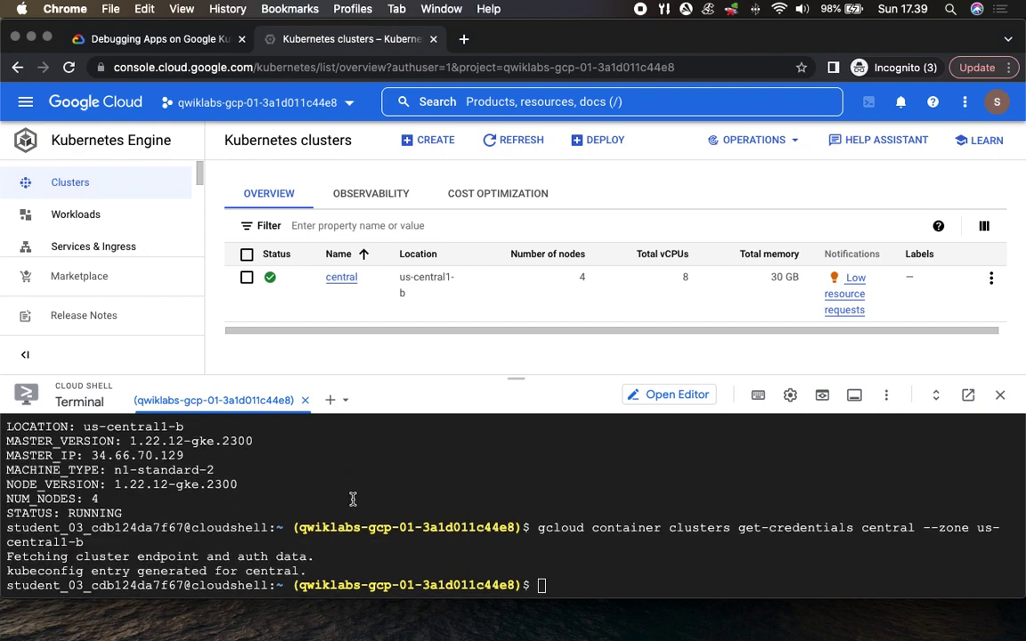
Run the lab's kubectl get nodes command in Cloud Shell, enlarge the terminal to check the nodes, and return to the instructions
click(156, 40)
scroll(610, 421, down, 5)
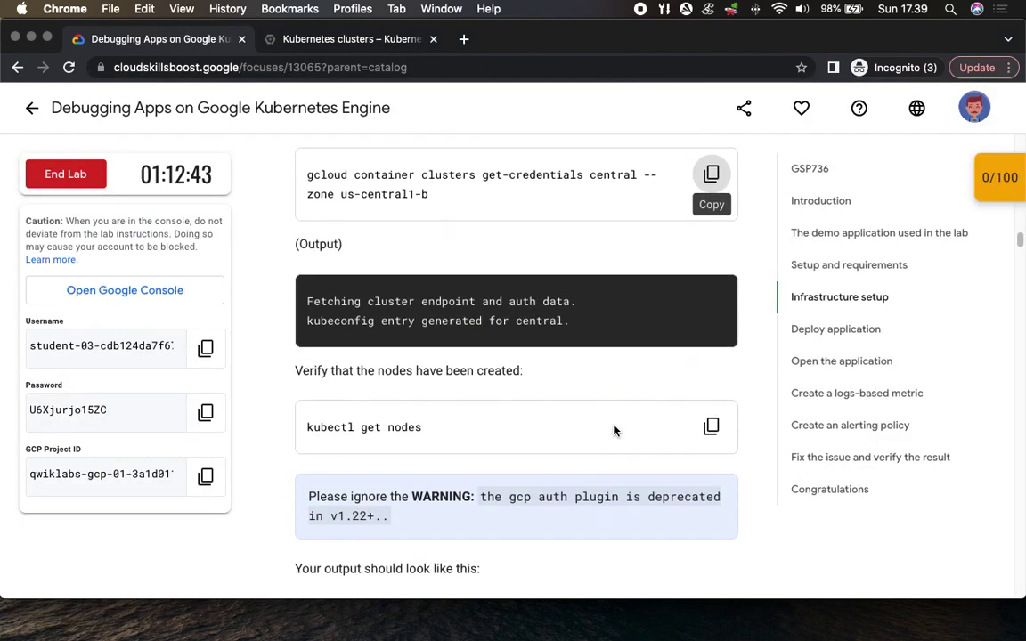
click(293, 39)
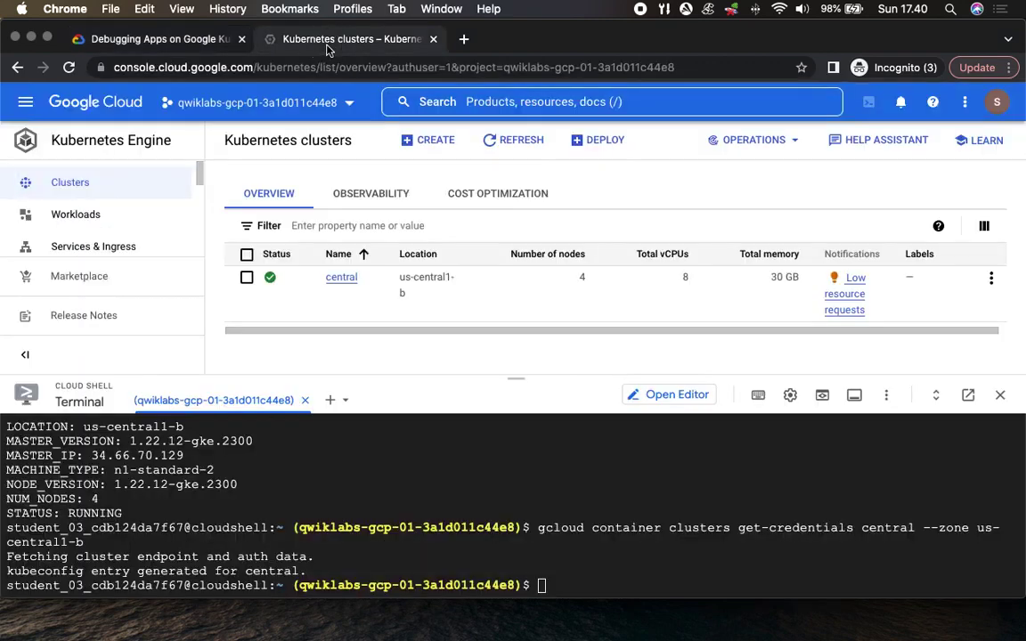
click(178, 39)
scroll(379, 191, down, 2)
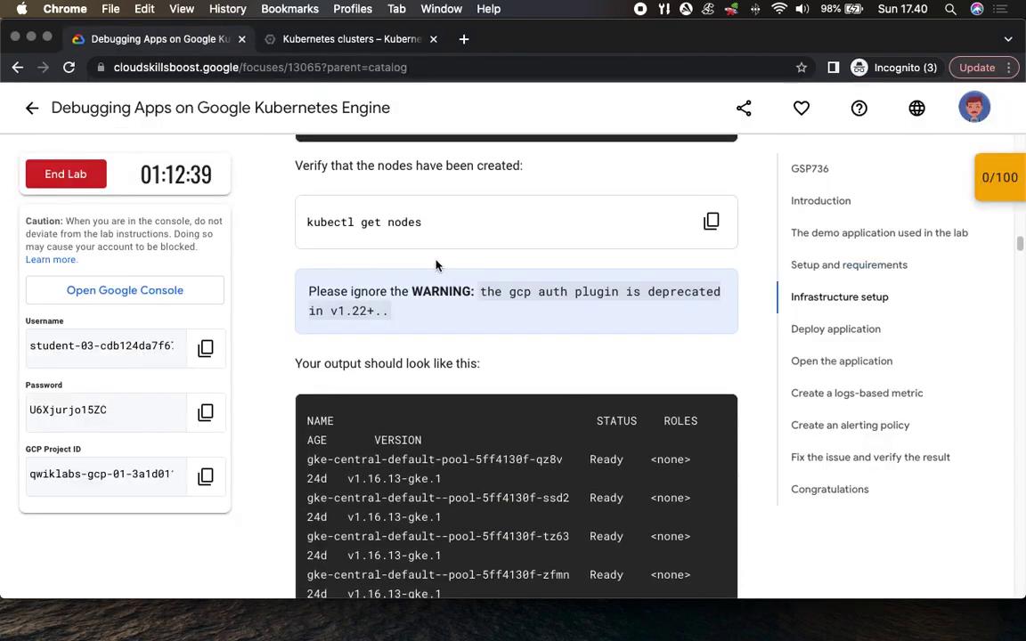
click(711, 220)
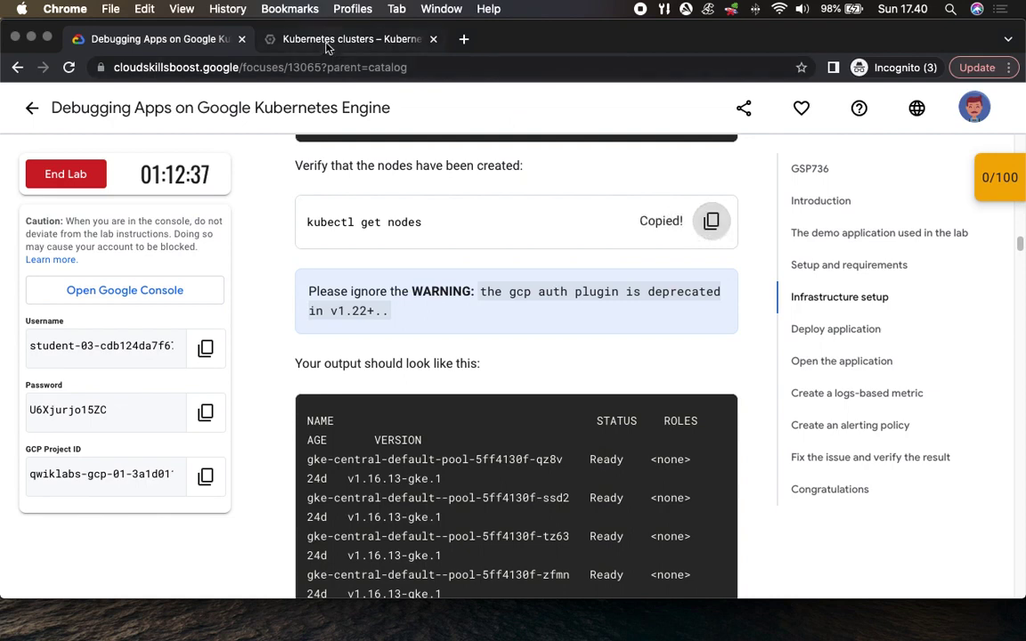
click(328, 41)
click(578, 580)
key(super+v)
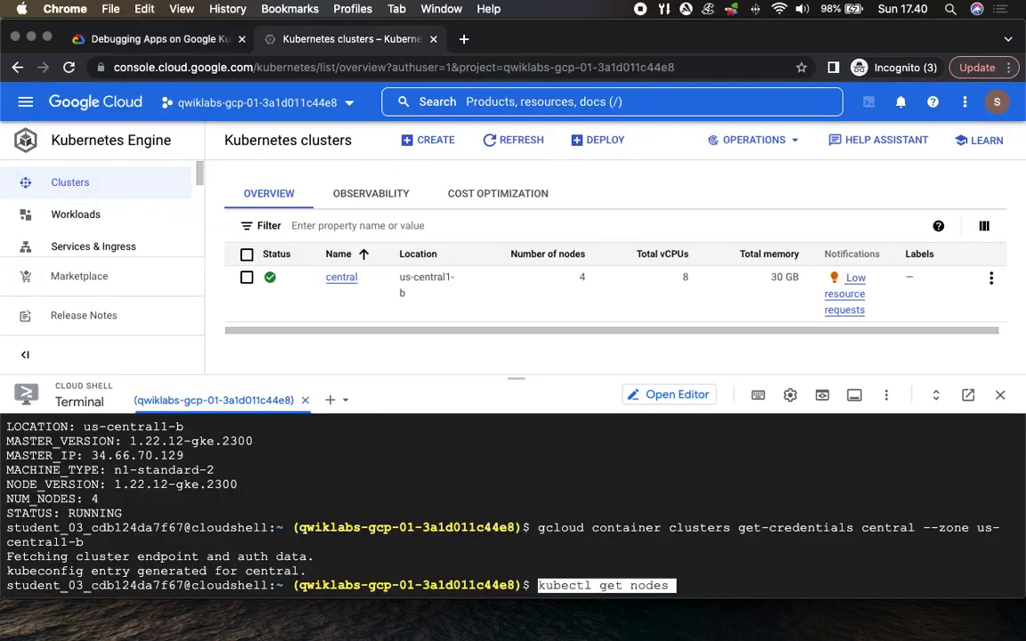
key(Return)
drag(515, 370, 516, 313)
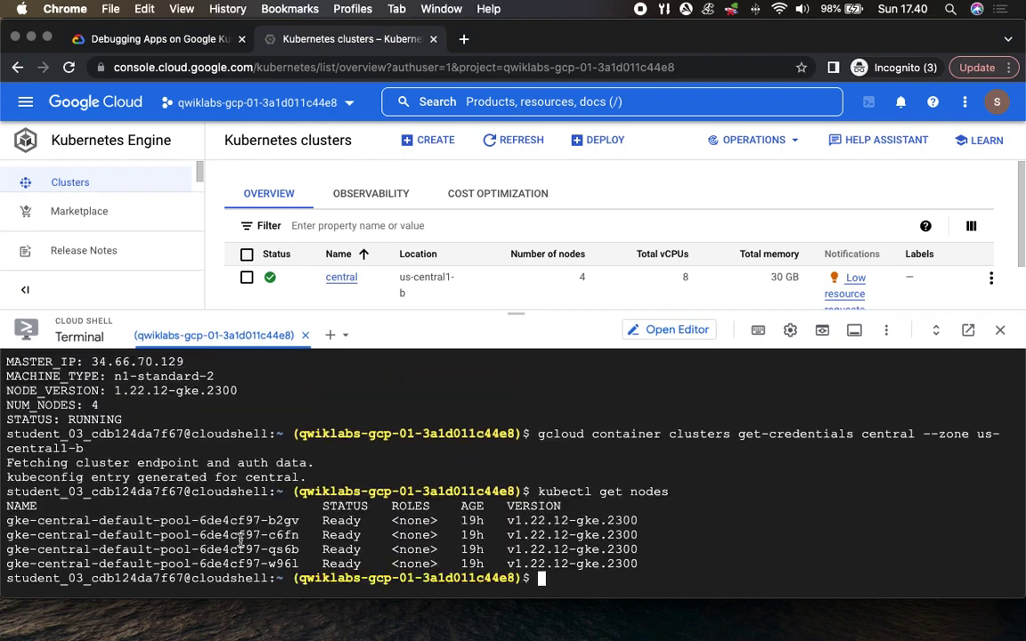
click(165, 39)
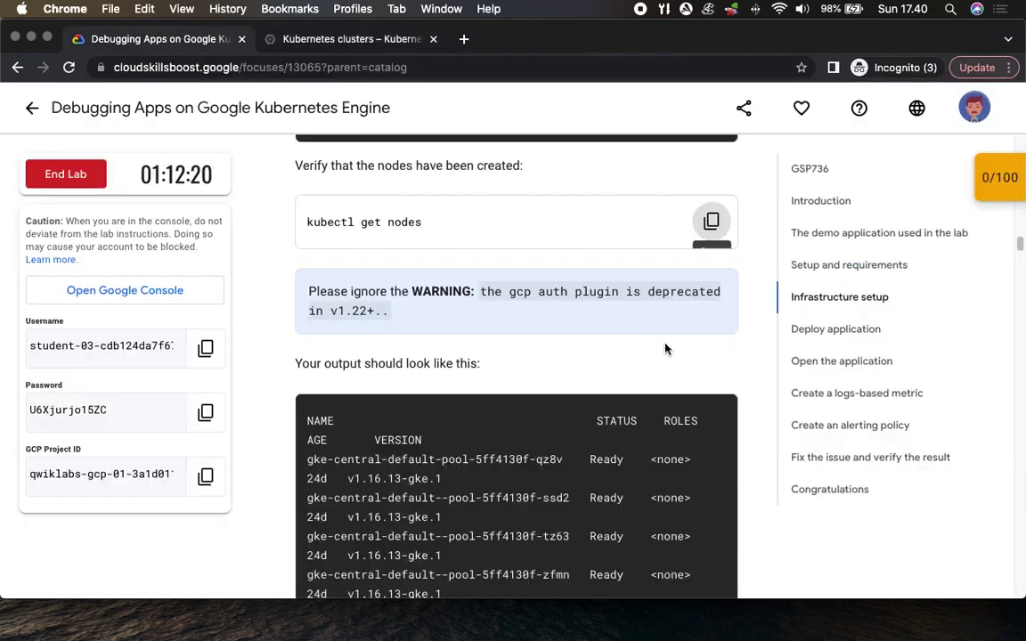
scroll(665, 348, down, 5)
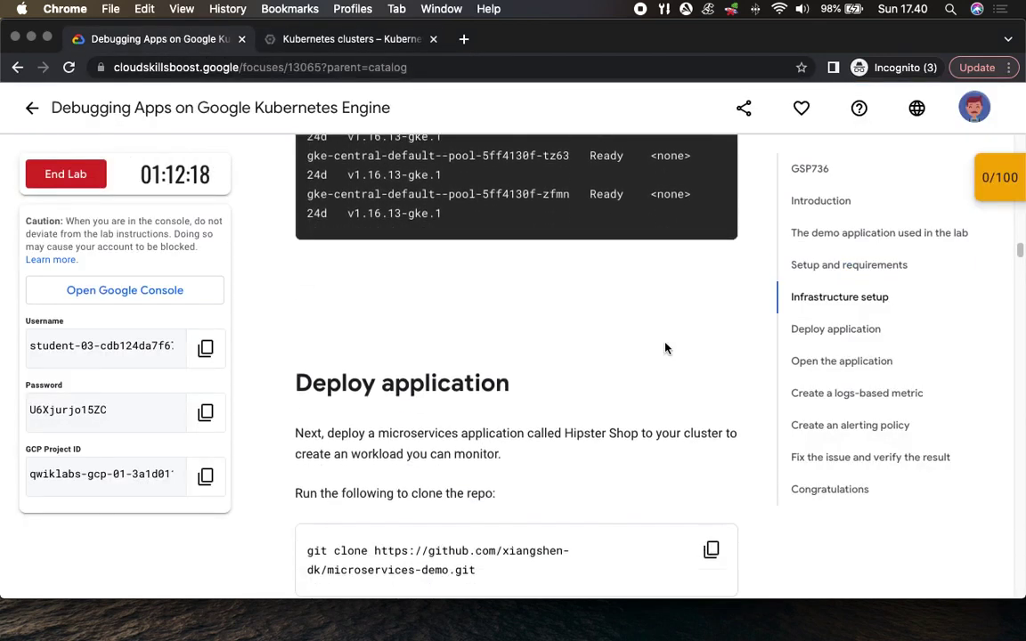
scroll(665, 348, down, 4)
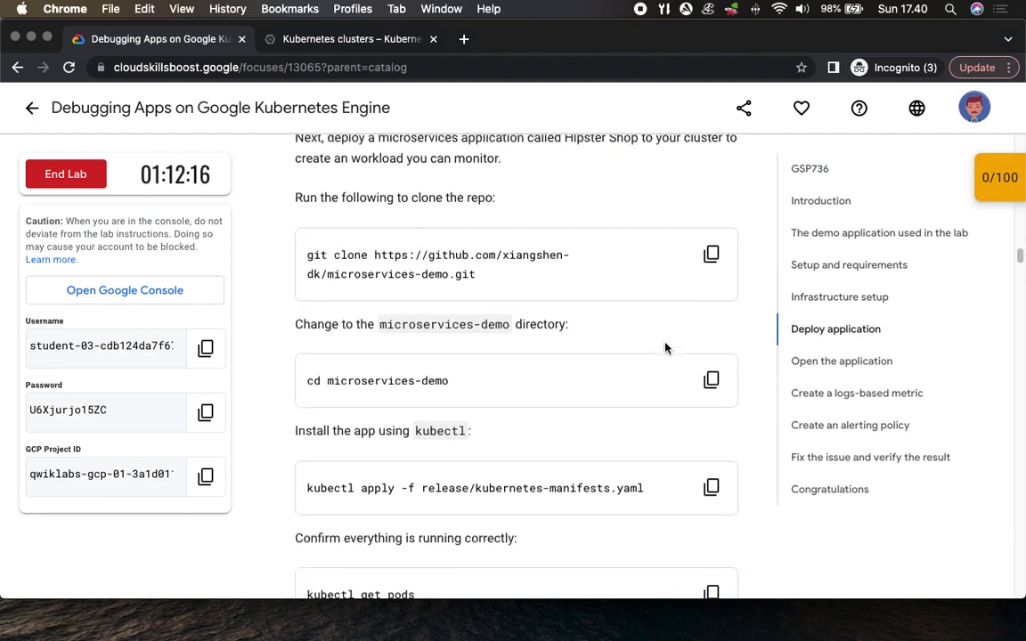
scroll(665, 348, down, 1)
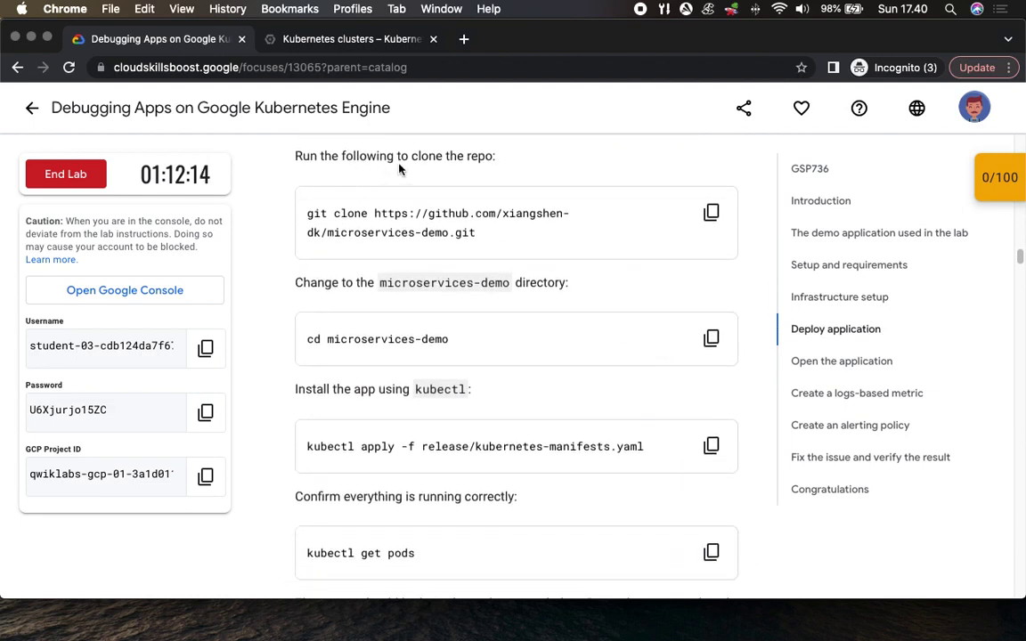
click(713, 214)
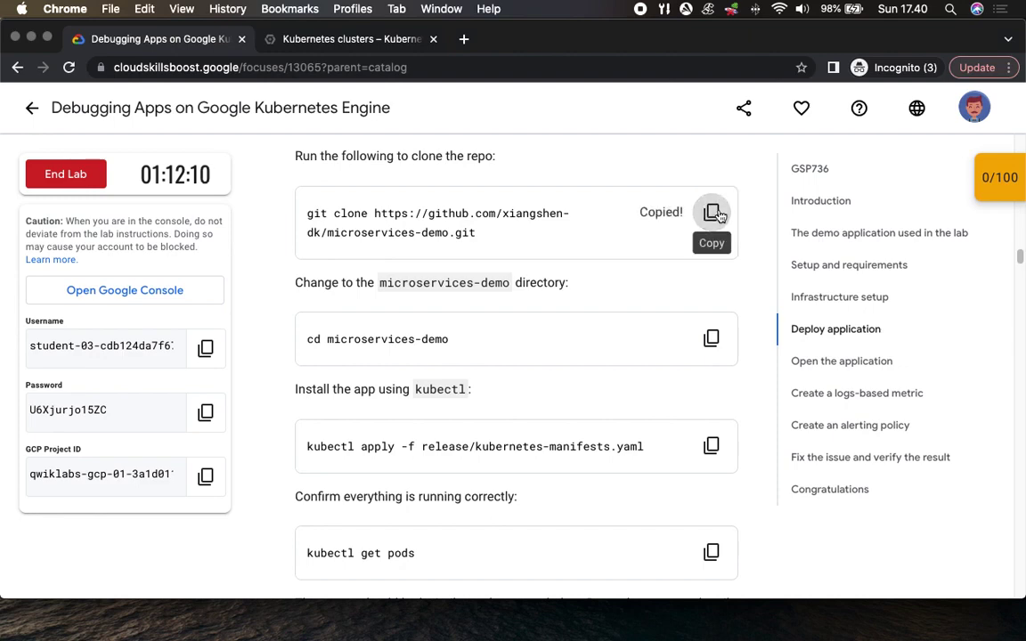
click(318, 40)
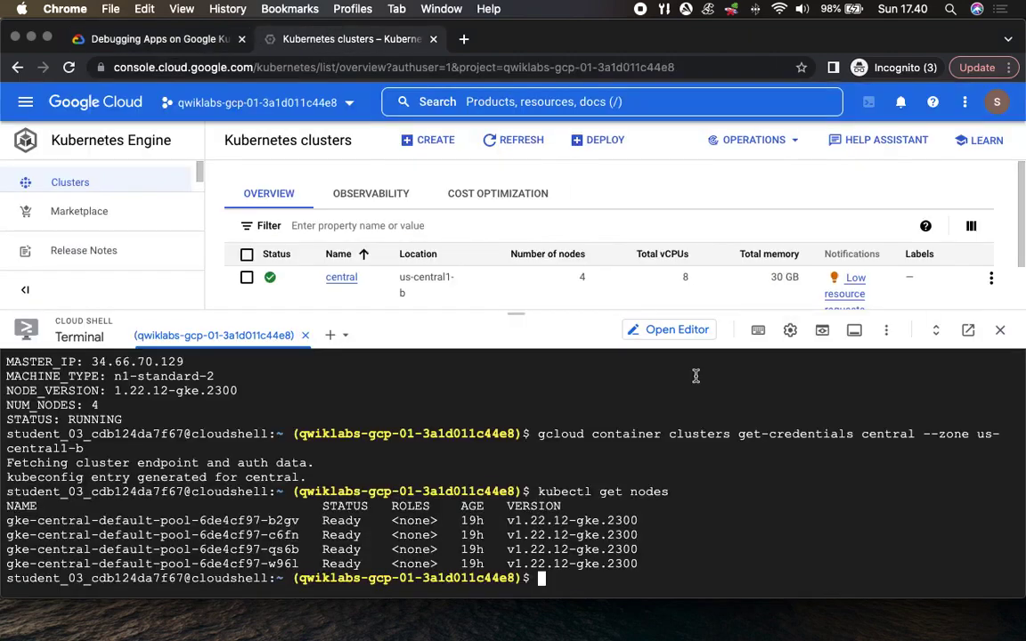
key(super+v)
key(Return)
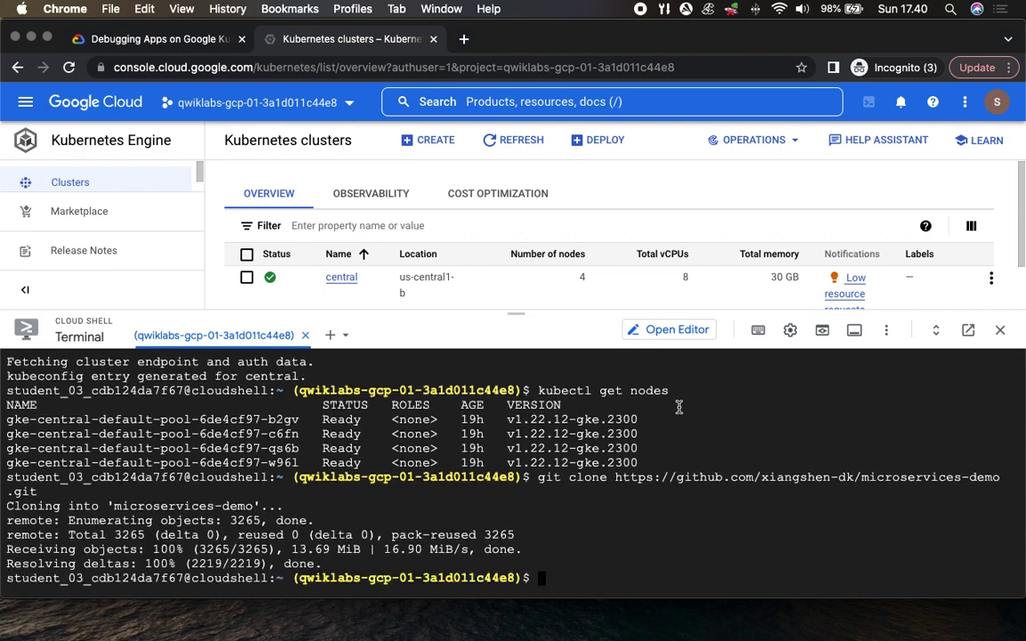
Change to the microservices-demo directory in Cloud Shell using the lab's cd command
click(167, 45)
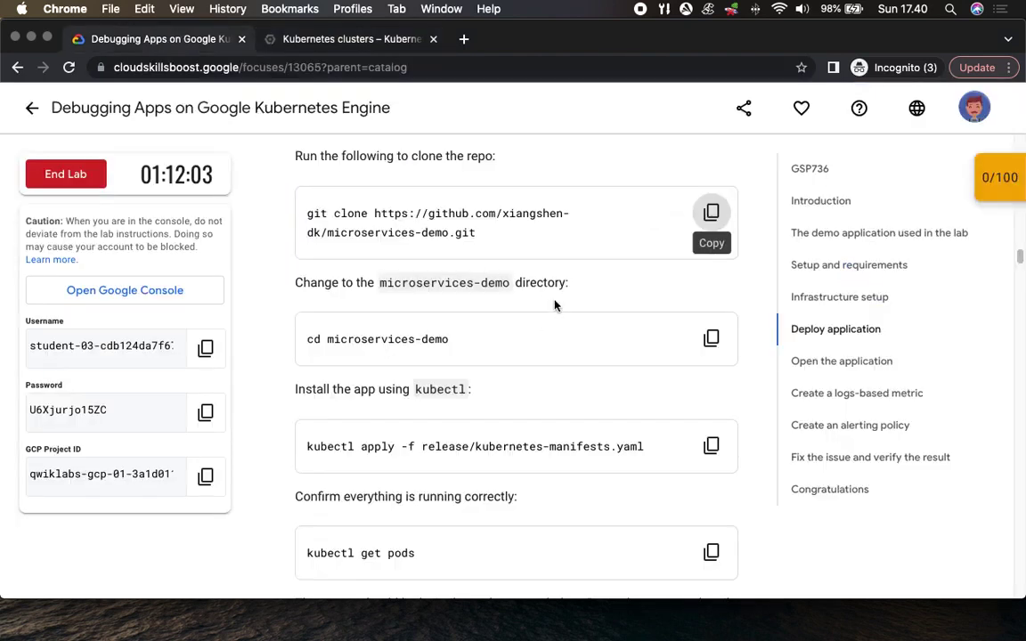
click(712, 339)
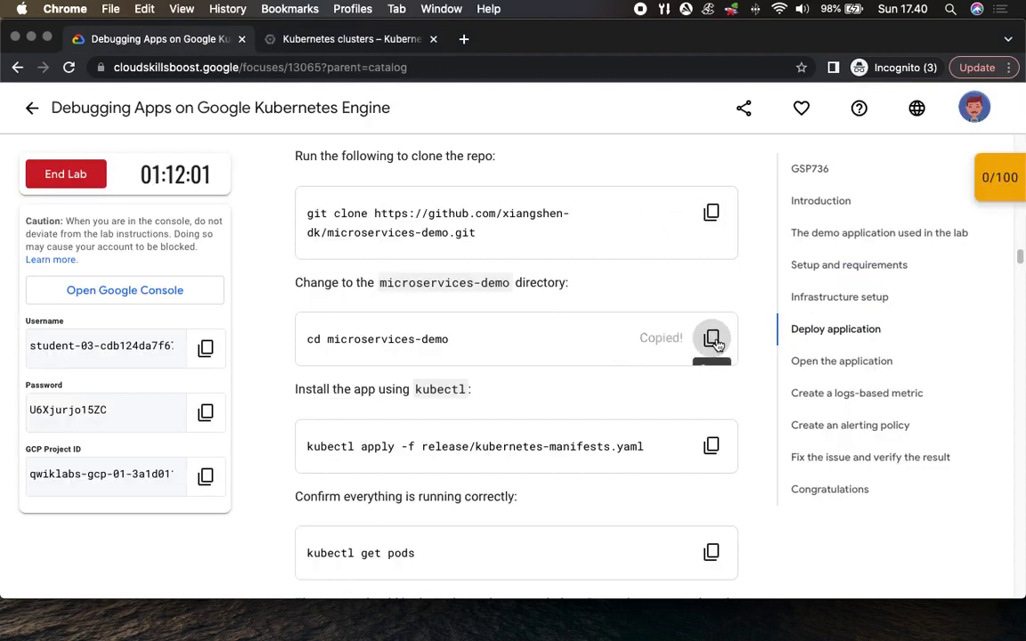
click(302, 40)
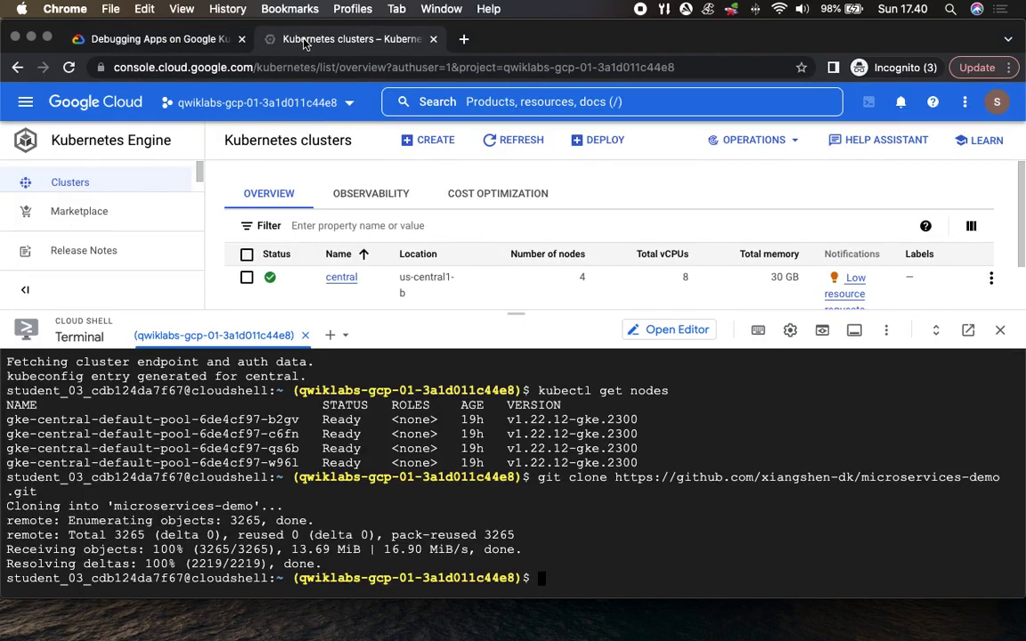
key(super+v)
key(Return)
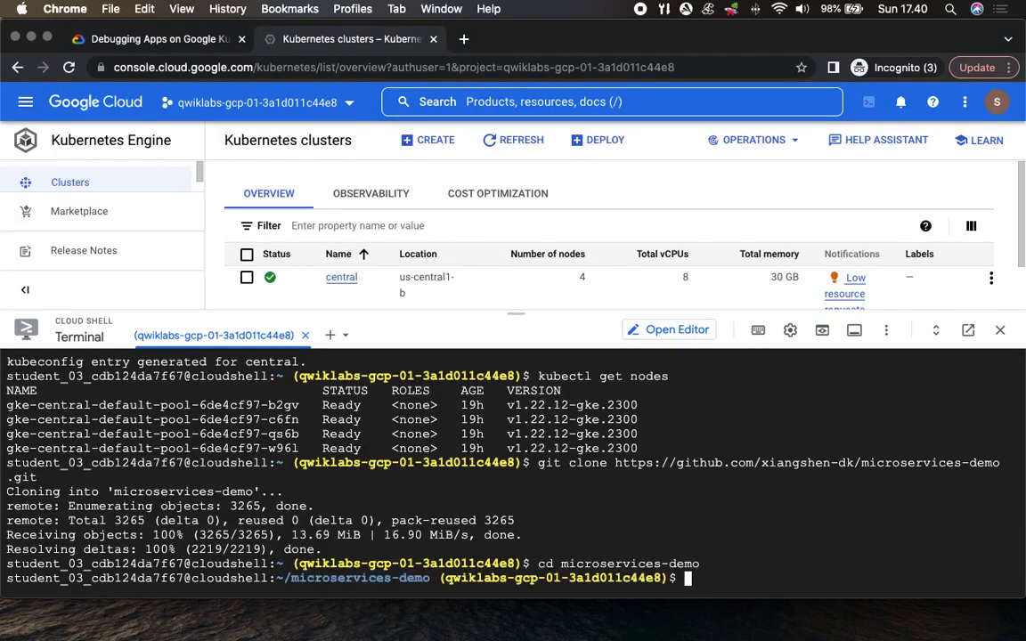
Install the app on the cluster by running kubectl apply -f release/kubernetes-manifests.yaml in Cloud Shell
click(143, 38)
scroll(659, 499, down, 5)
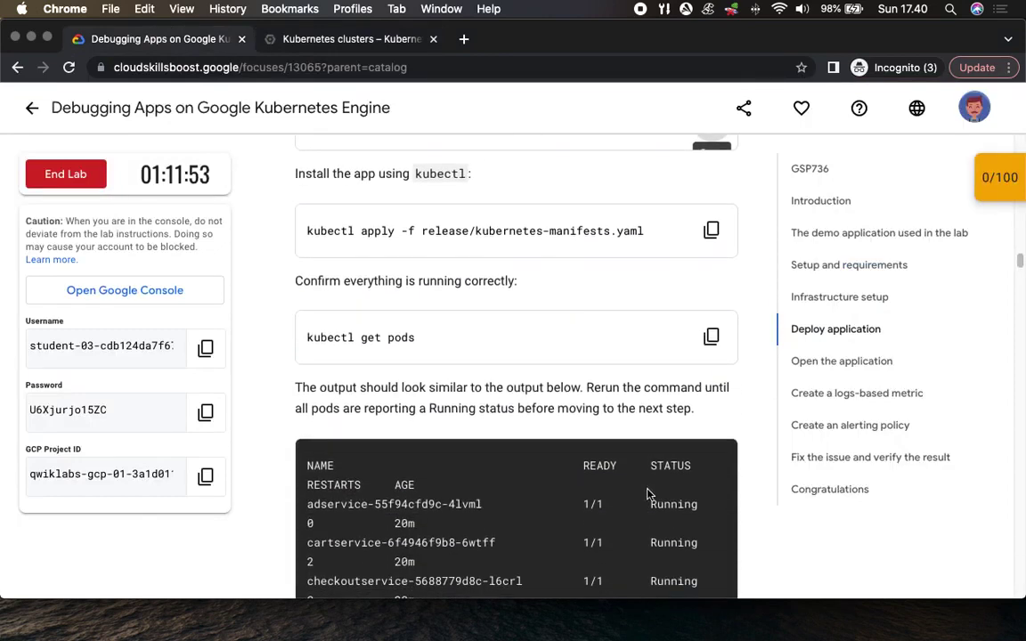
click(710, 232)
click(346, 41)
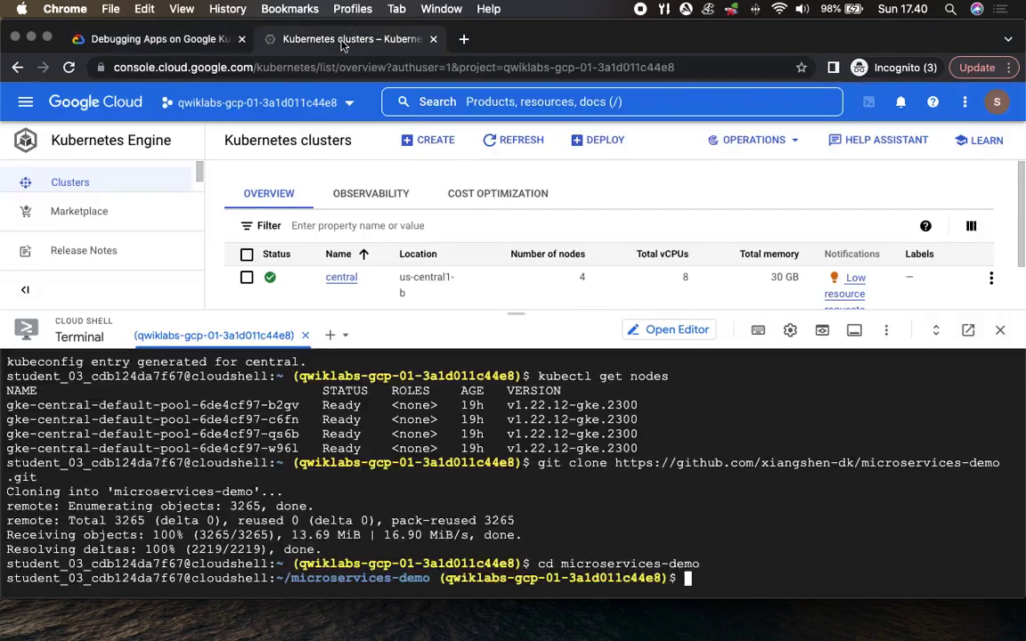
key(super+v)
key(Return)
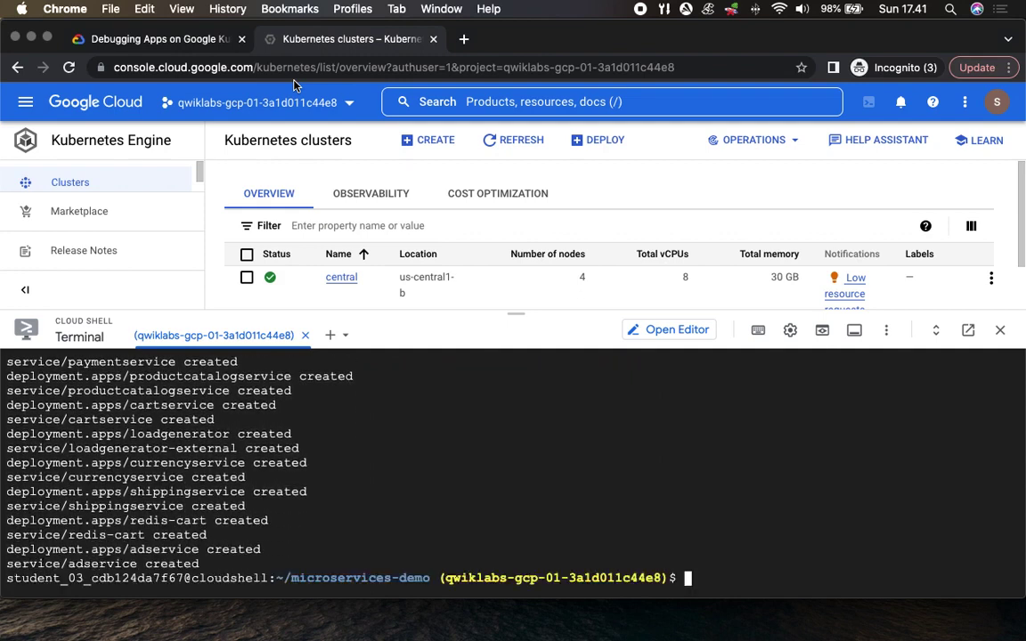
Check the status of the deployed pods by running the lab's kubectl get pods command in Cloud Shell
click(121, 39)
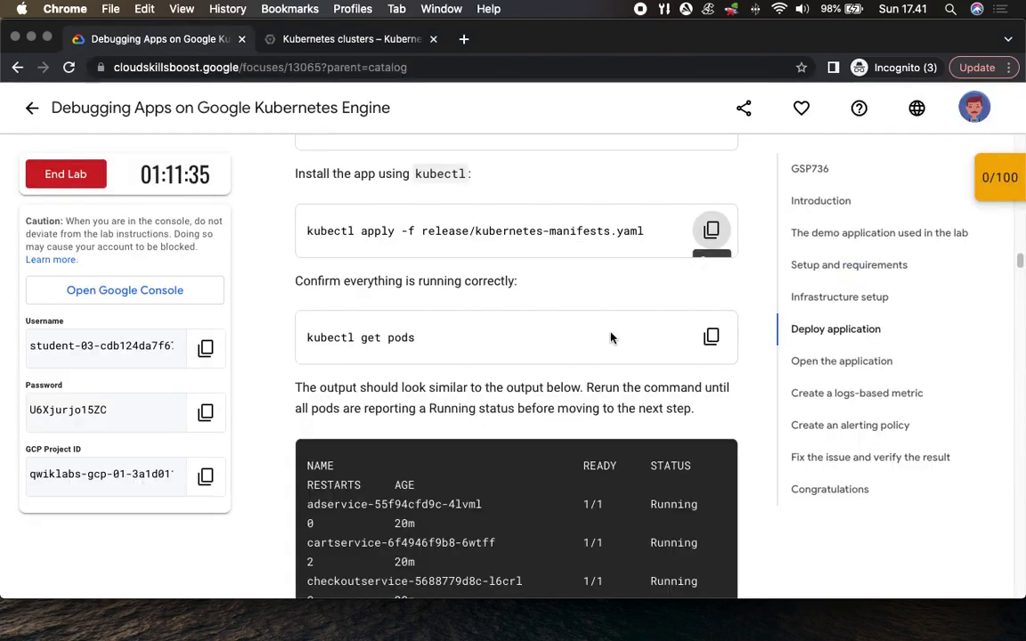
scroll(610, 336, down, 2)
scroll(611, 335, down, 2)
click(712, 223)
click(357, 41)
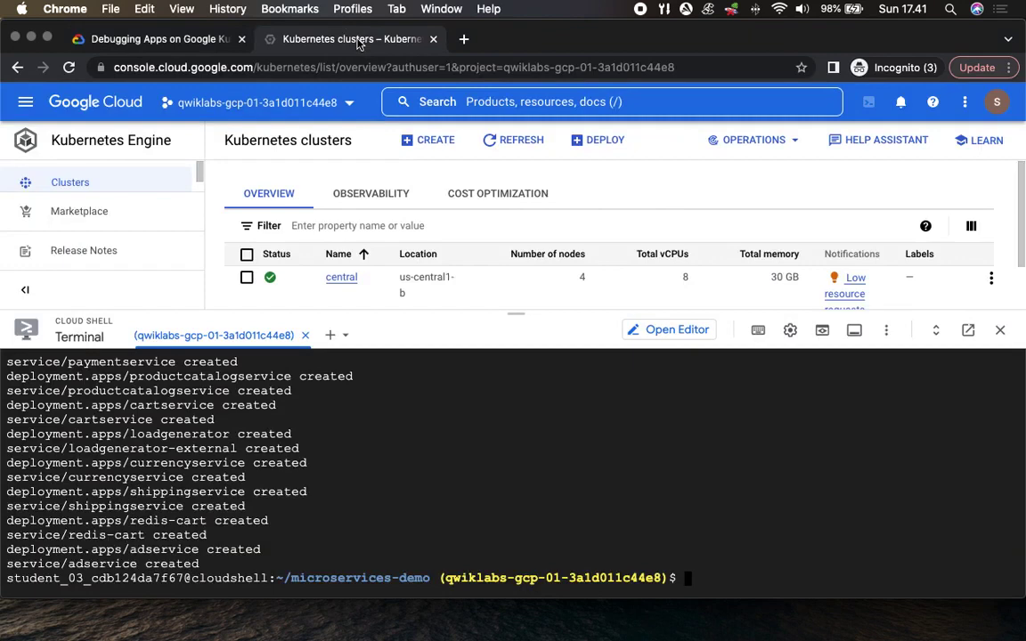
key(super+v)
key(Return)
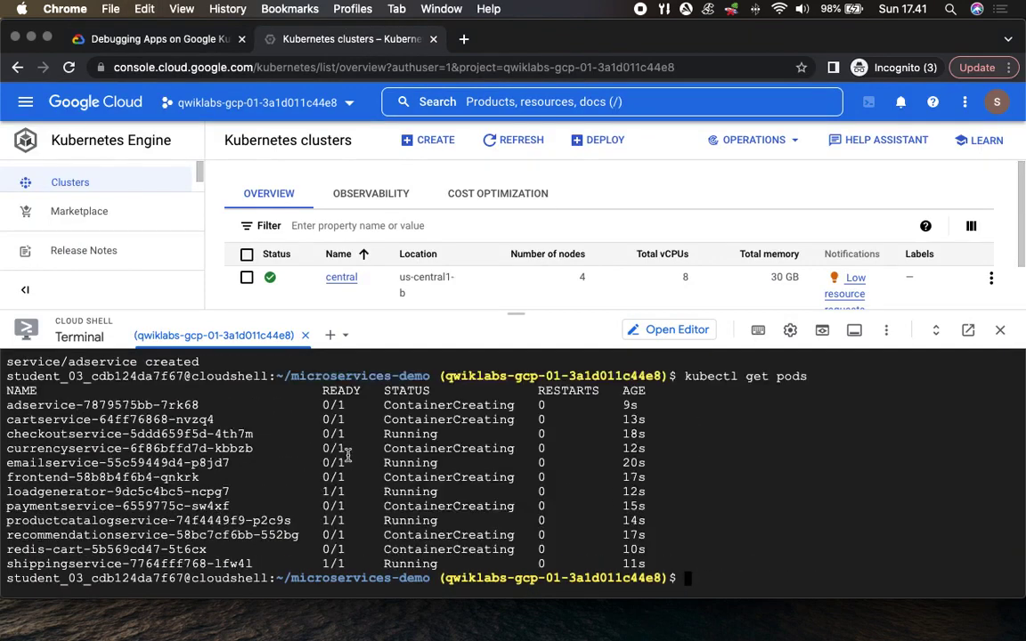
Review the lab's expected pod output and the Deploy Application checkpoint, and rerun kubectl get pods in Cloud Shell
click(156, 38)
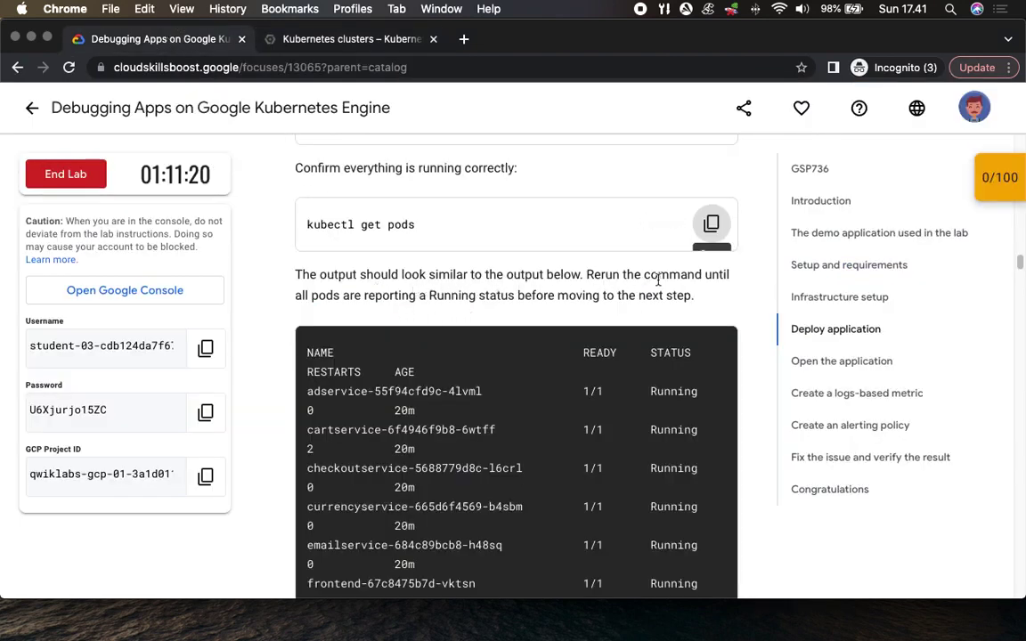
drag(613, 274, 481, 298)
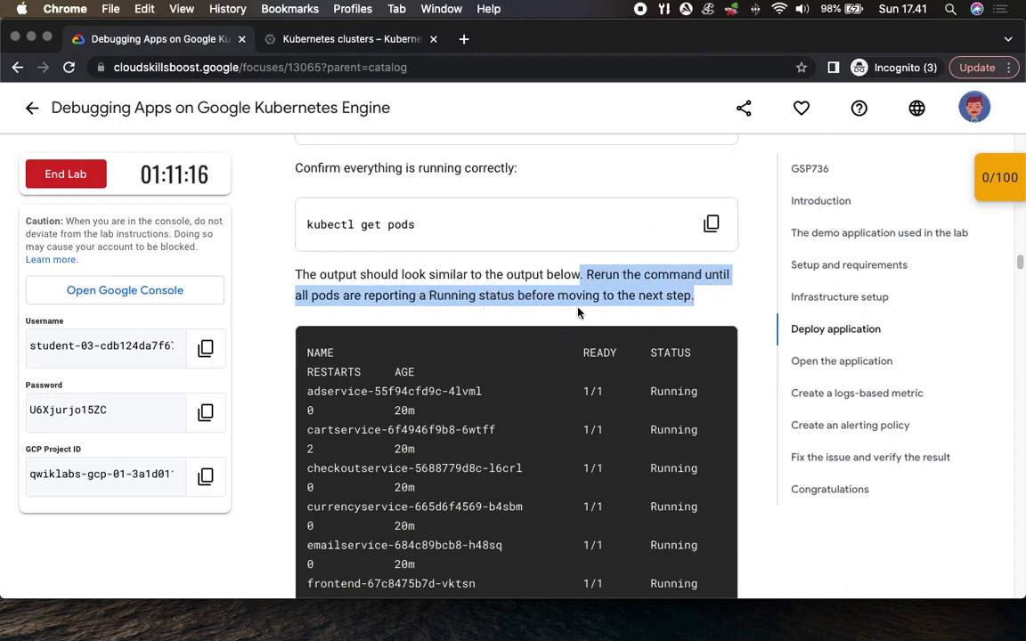
scroll(579, 313, down, 5)
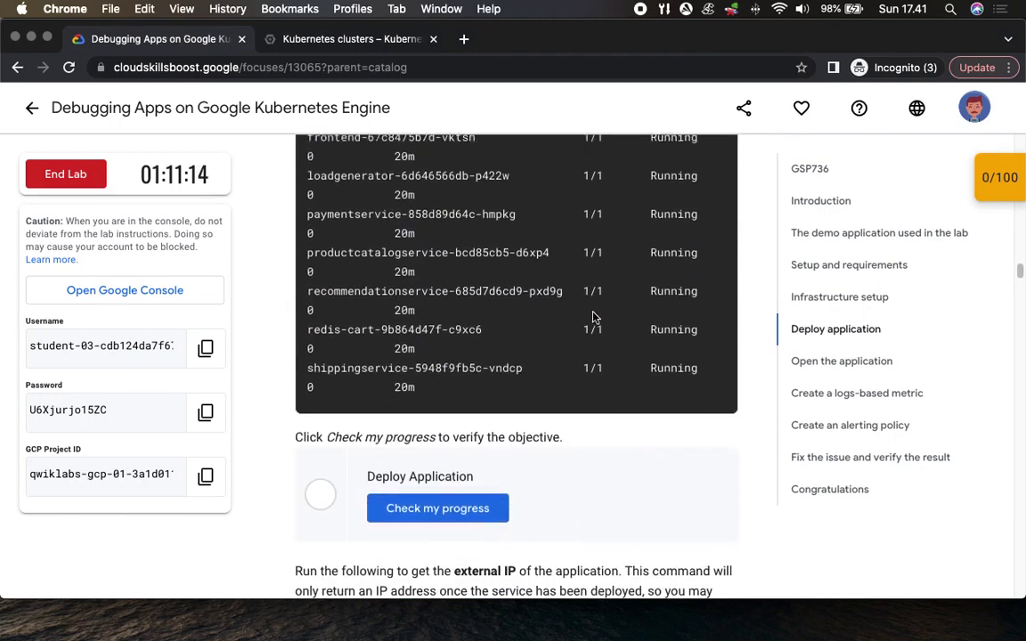
scroll(603, 272, up, 4)
scroll(591, 366, down, 2)
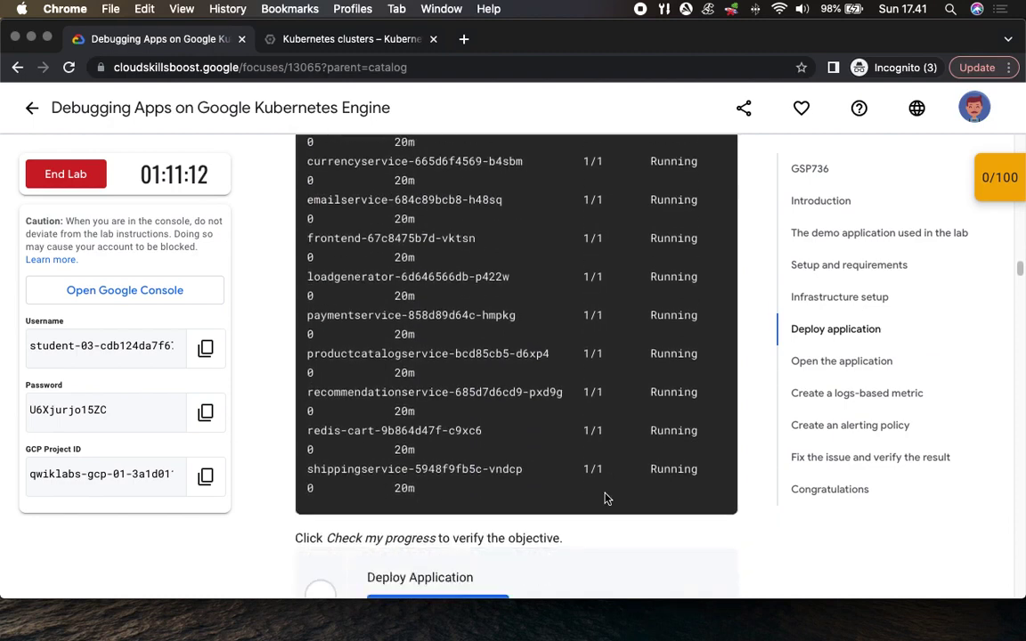
scroll(605, 499, down, 5)
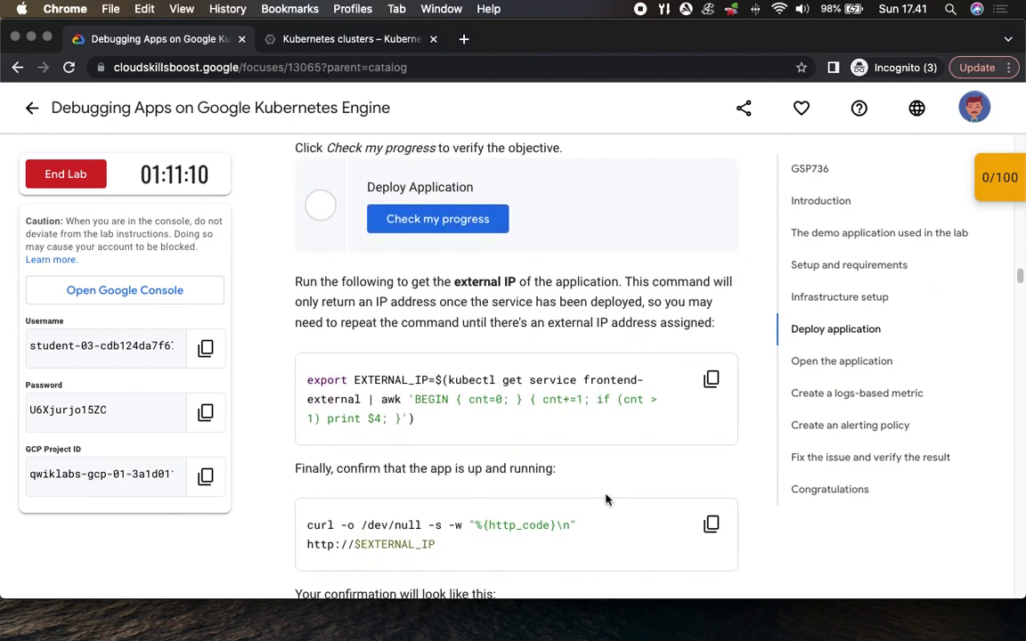
click(350, 42)
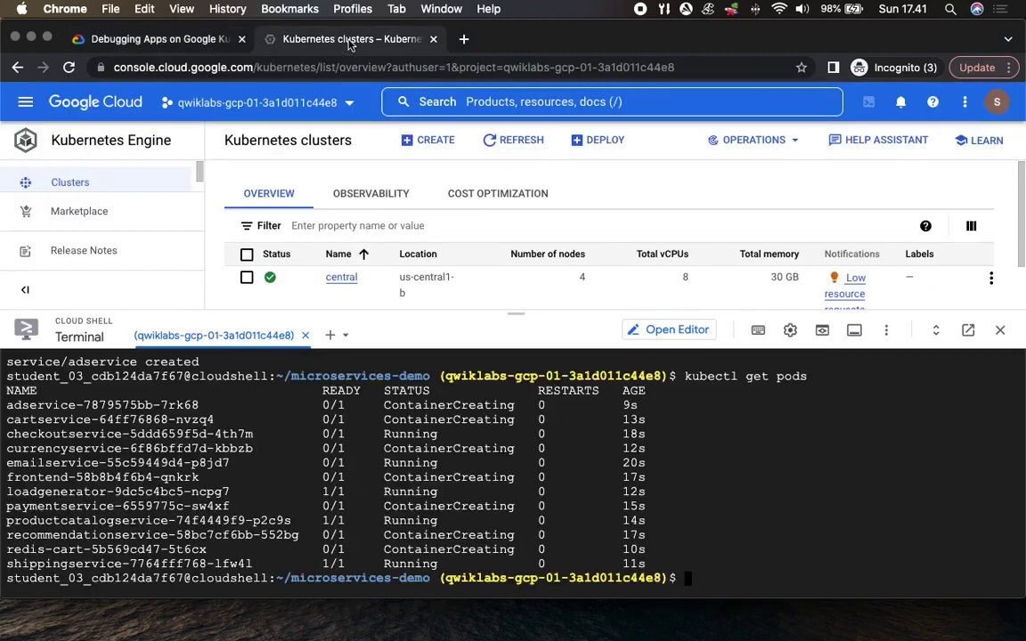
key(Up)
key(Return)
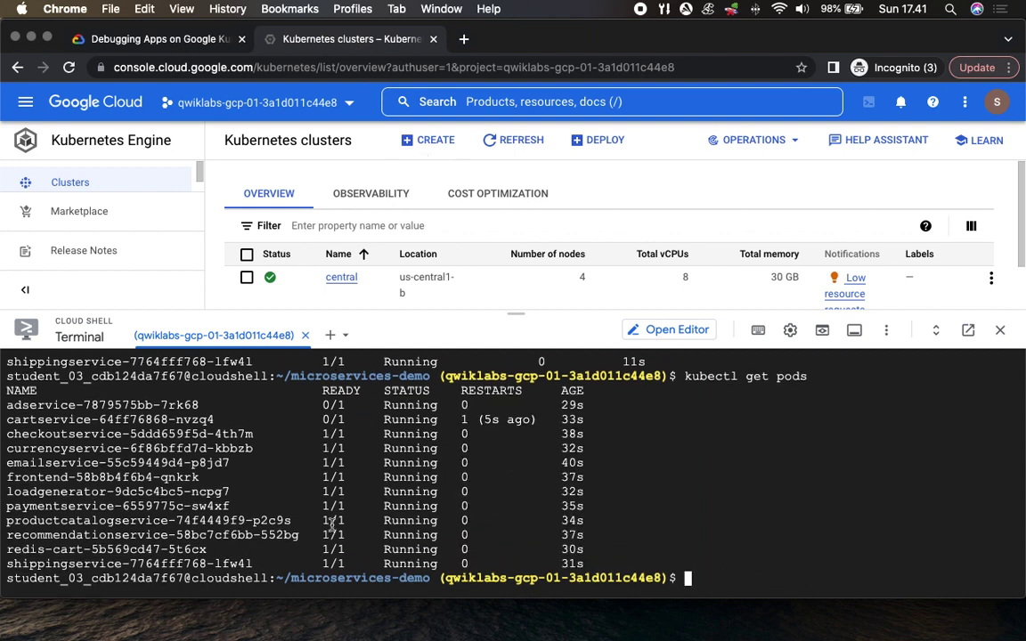
Repeat kubectl get pods, examining the READY column for adservice and cartservice, until every pod is ready
drag(317, 405, 346, 414)
click(346, 414)
key(Up)
key(Return)
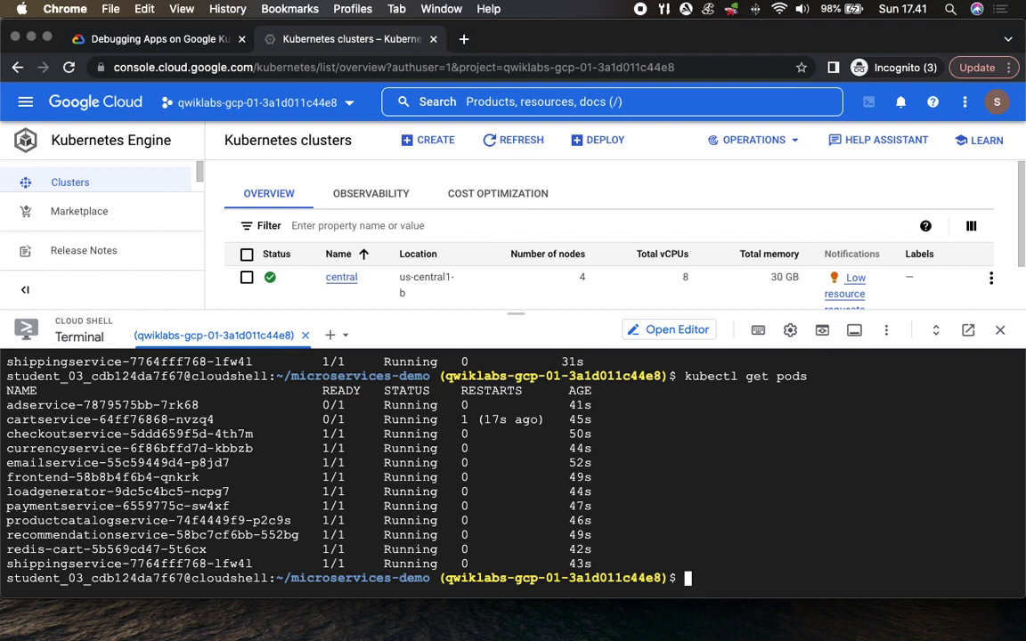
key(Up)
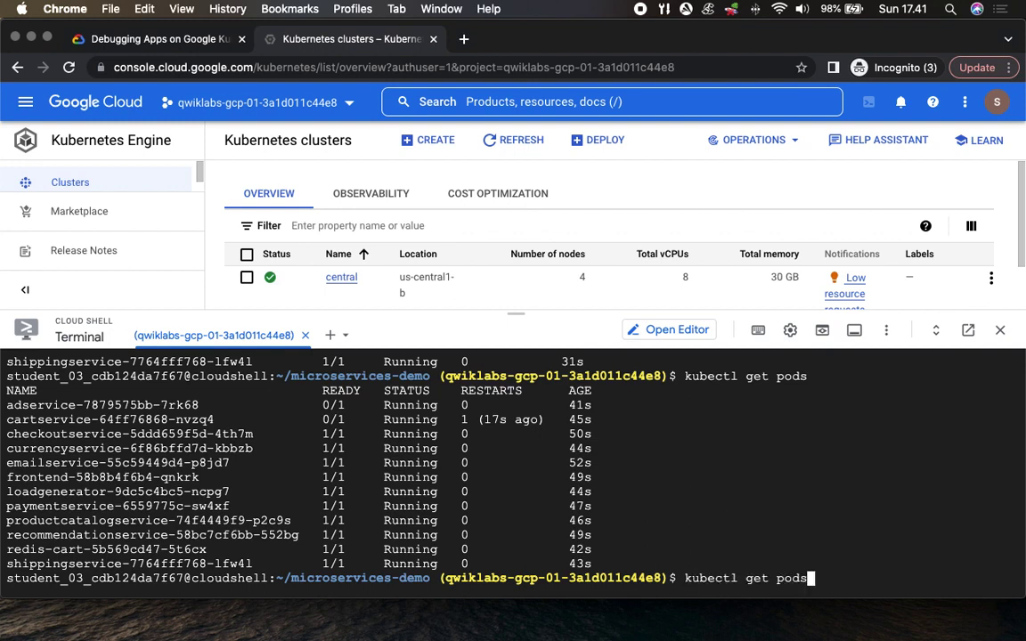
key(Return)
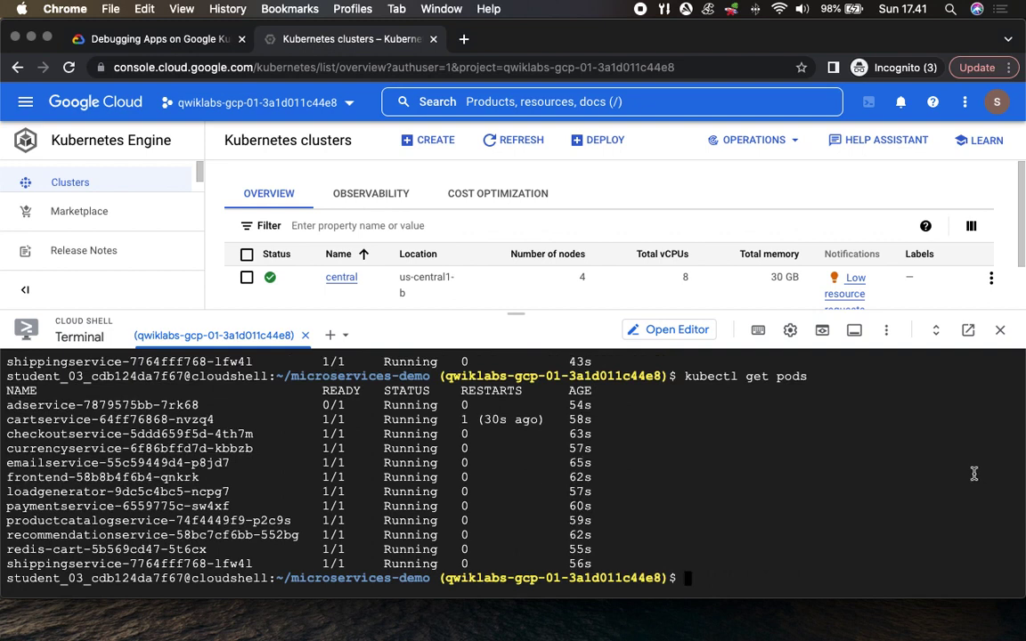
drag(314, 405, 367, 405)
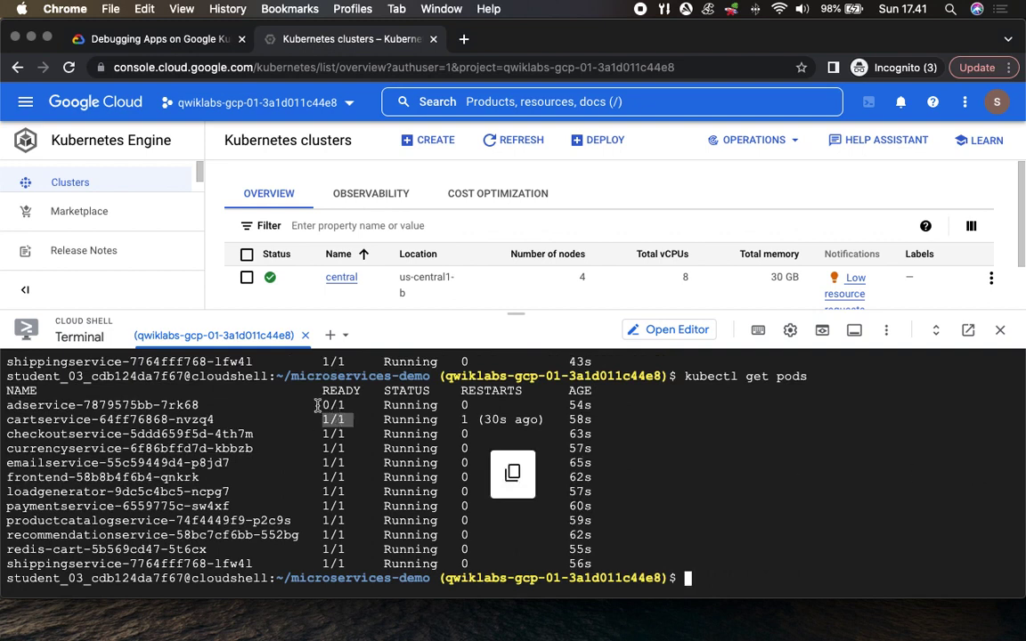
click(746, 543)
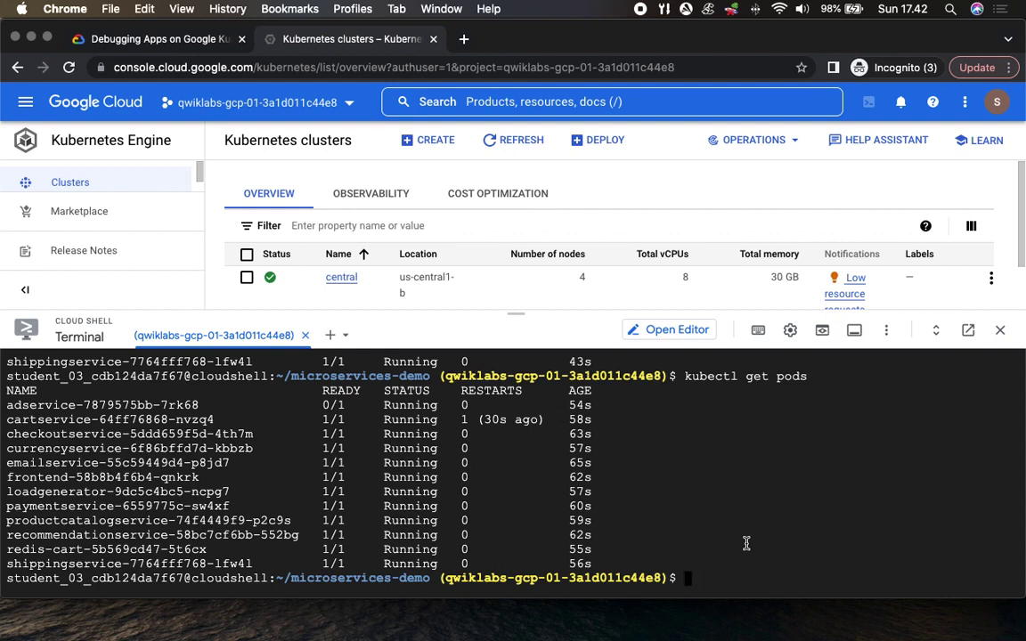
key(Up)
key(Return)
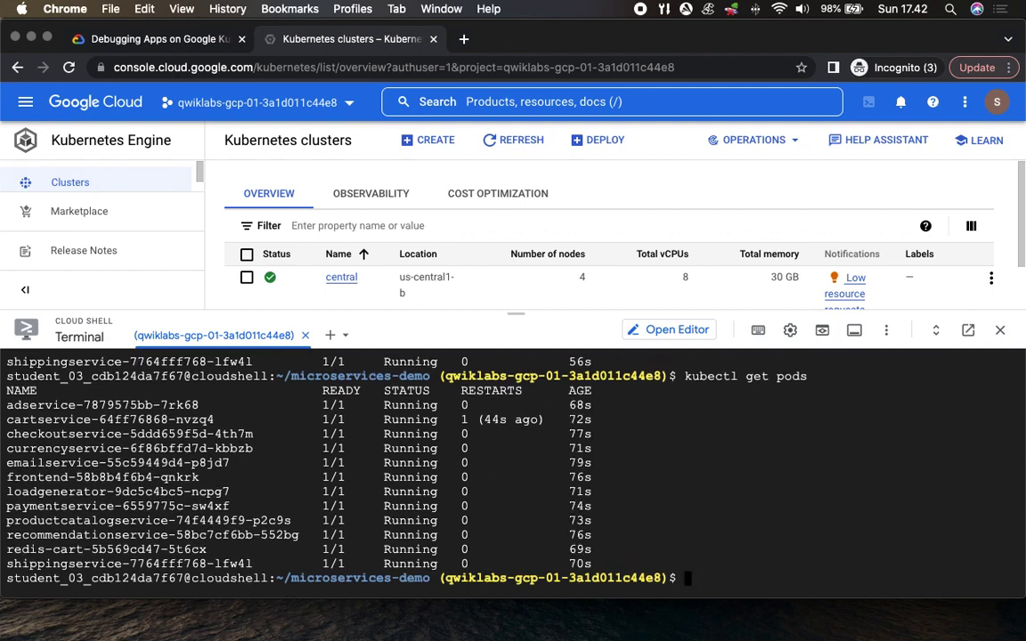
Check the lab progress for the Deploy Application objective, and view and close the Checkpoints score overview
click(152, 39)
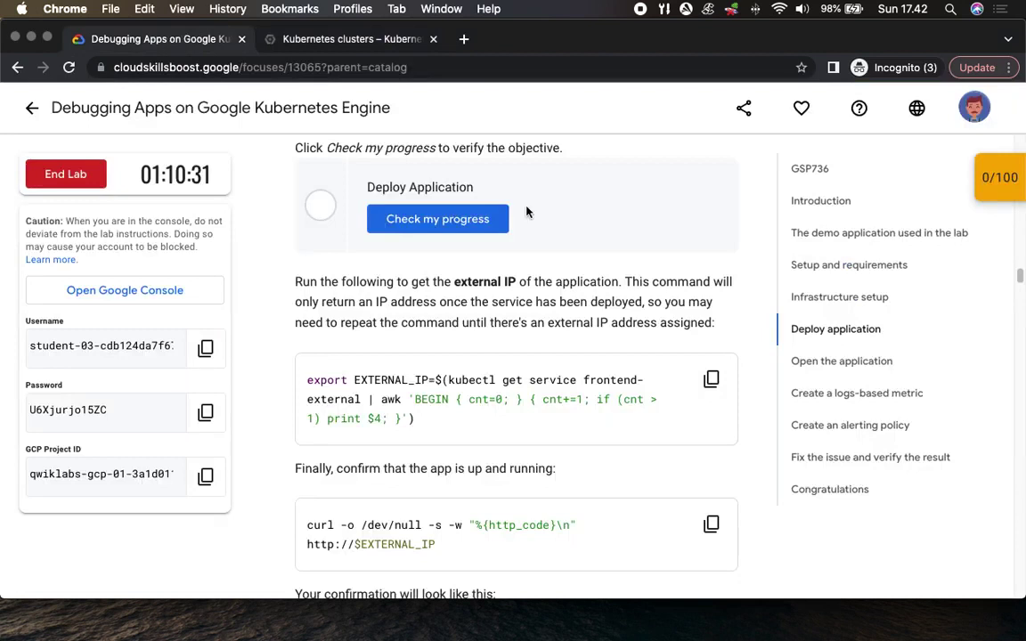
click(424, 225)
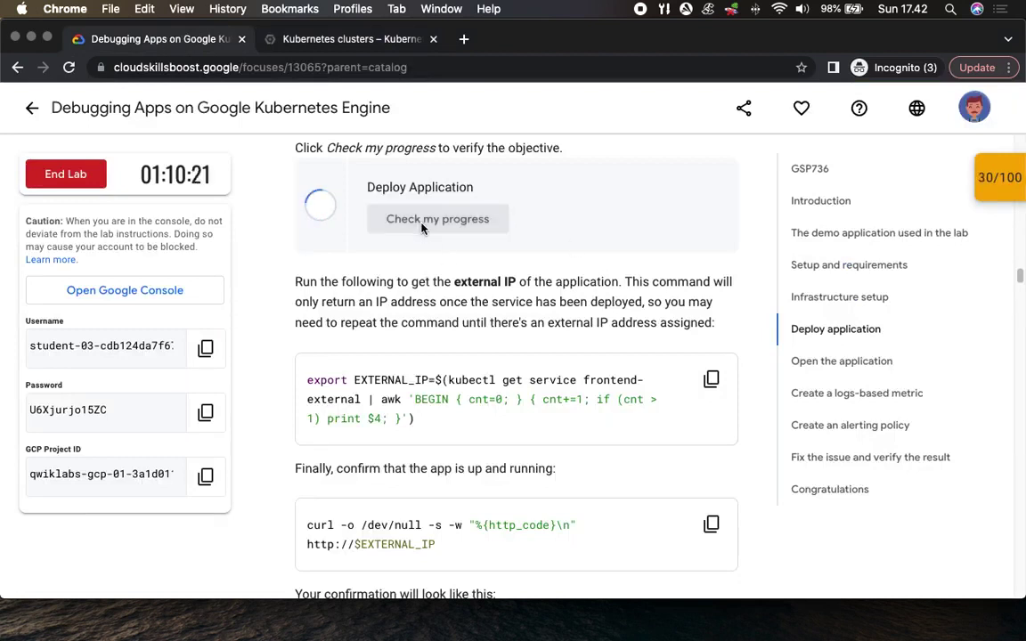
click(984, 236)
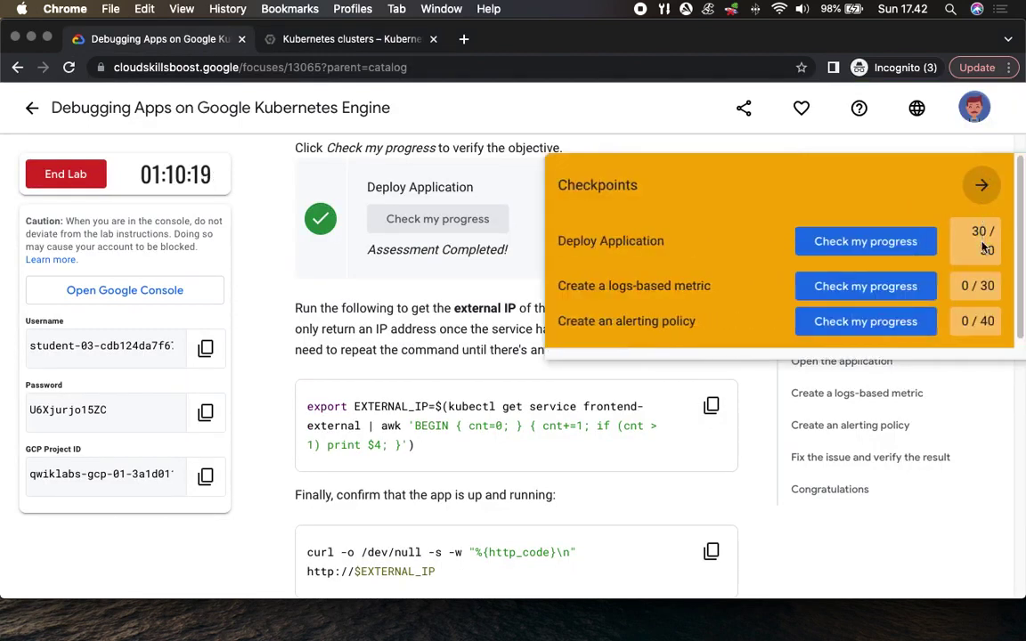
click(981, 186)
Store the frontend-external service's external IP in the EXTERNAL_IP variable by running the lab's export command in Cloud Shell
scroll(660, 339, down, 3)
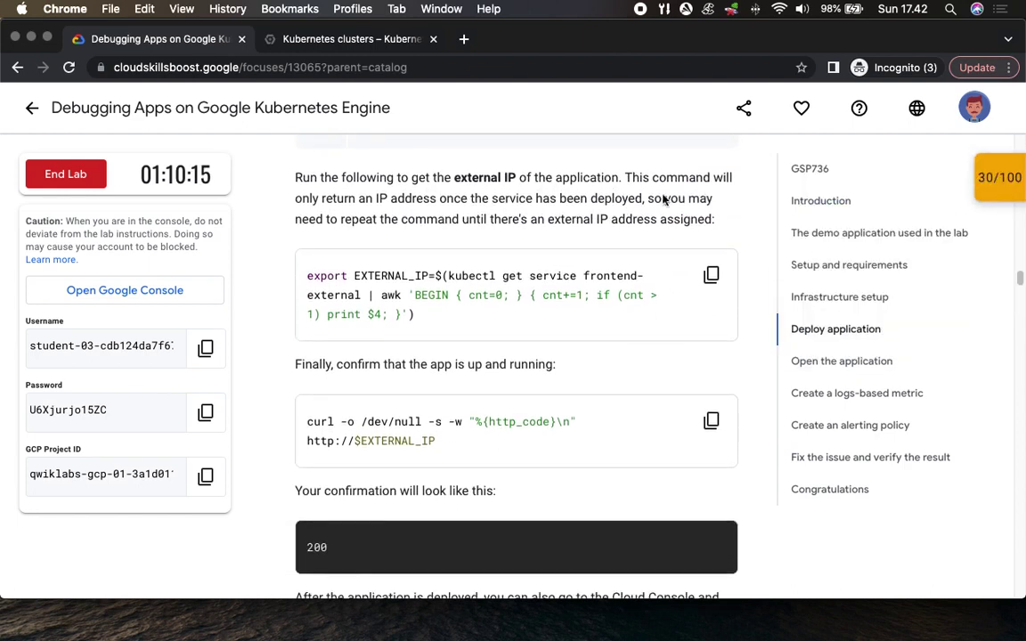
click(711, 275)
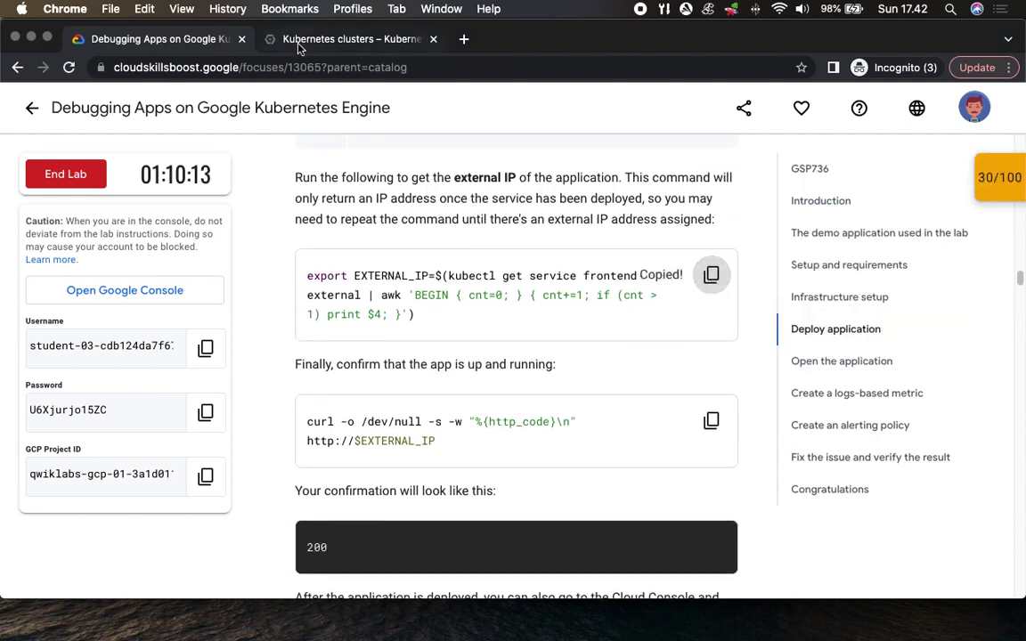
click(333, 40)
drag(520, 307, 520, 305)
key(super+v)
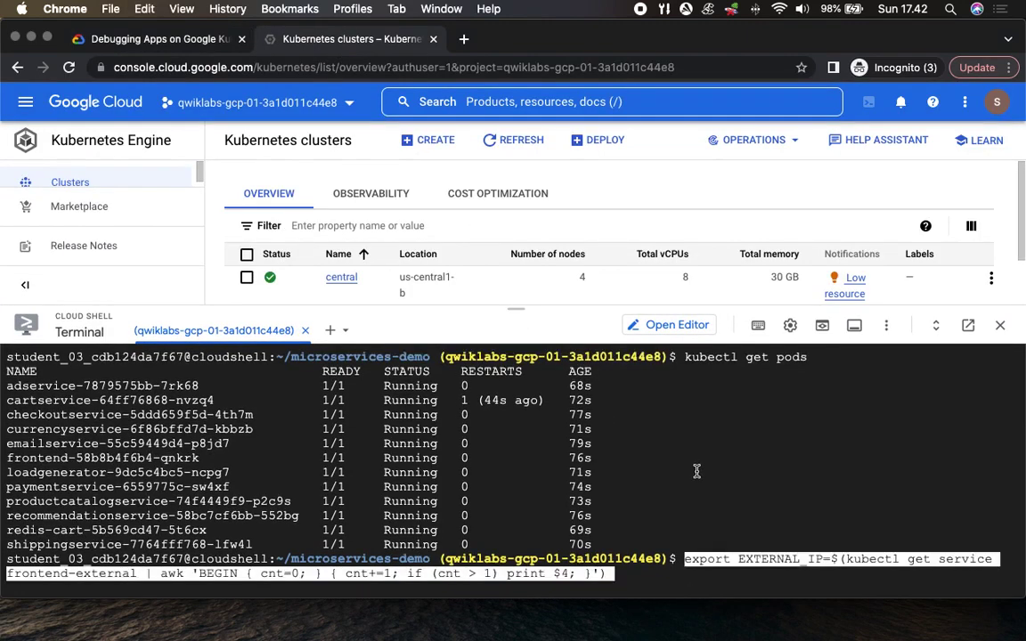
key(Return)
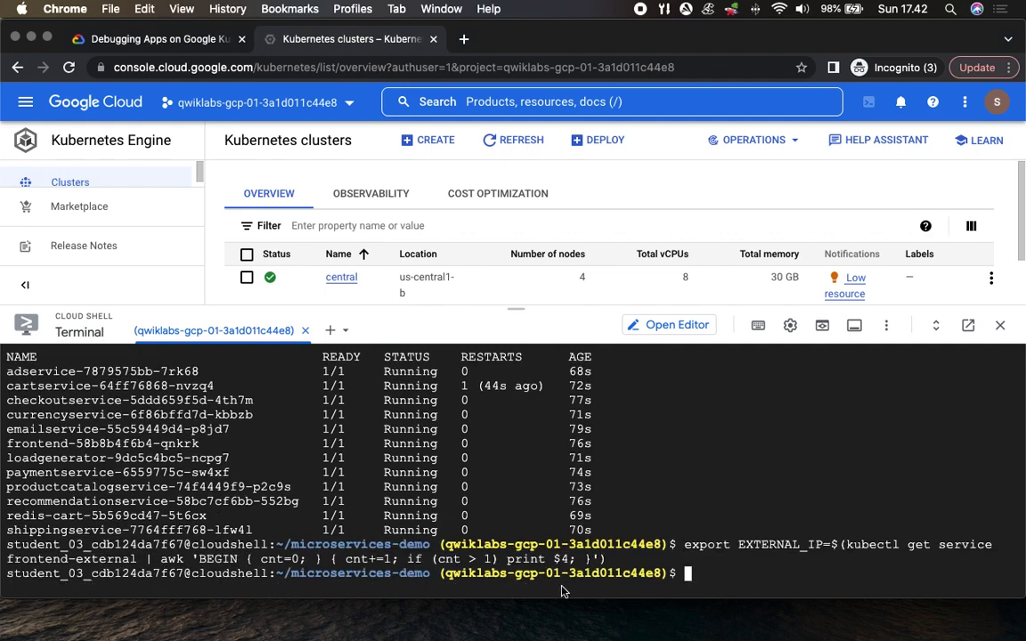
click(152, 39)
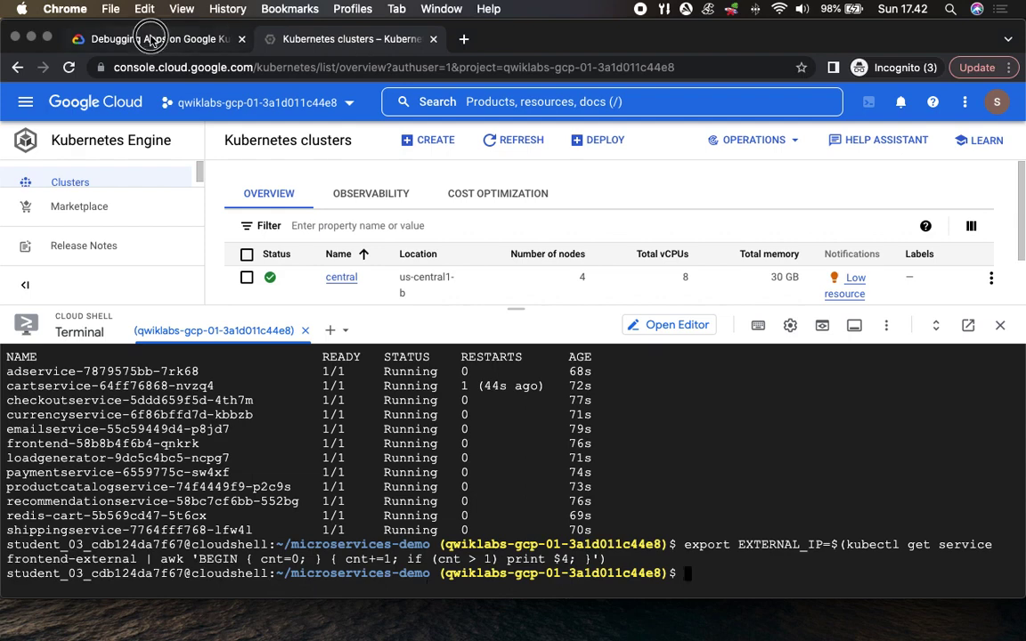
scroll(312, 398, down, 5)
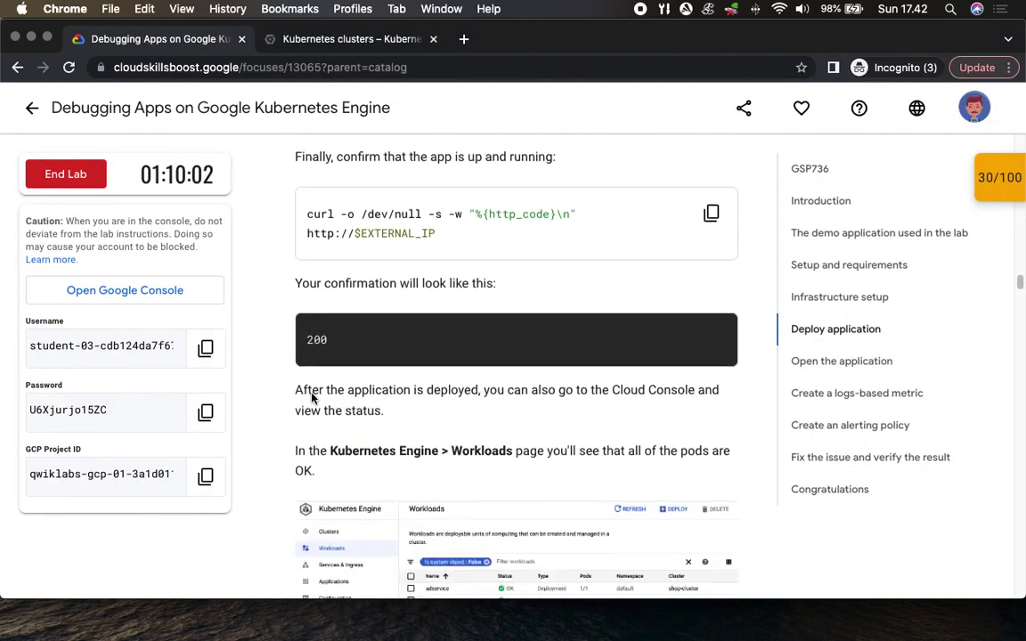
click(710, 214)
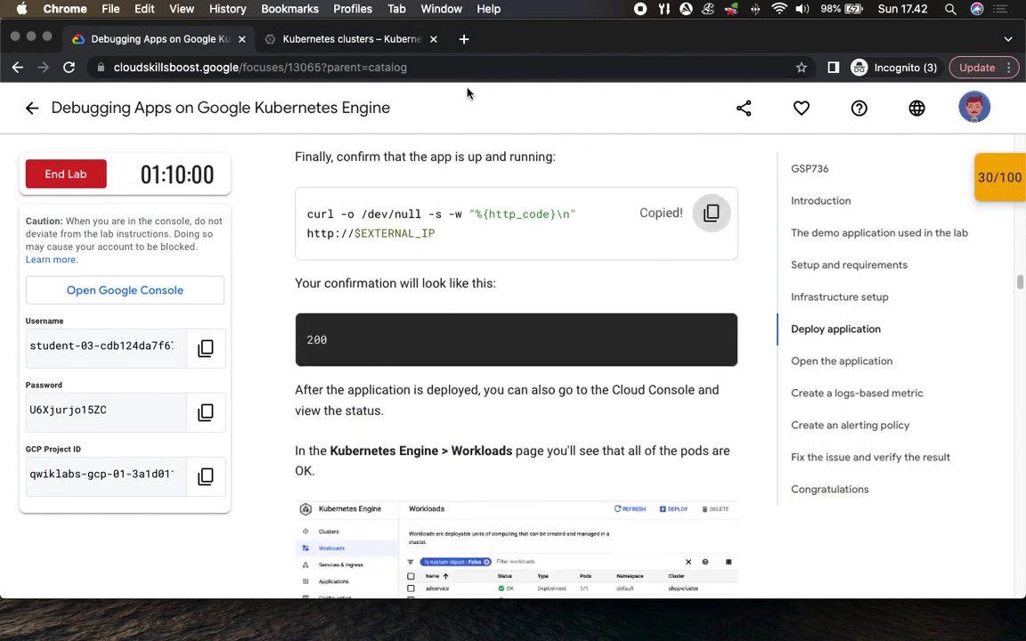
click(365, 39)
key(super+v)
key(Return)
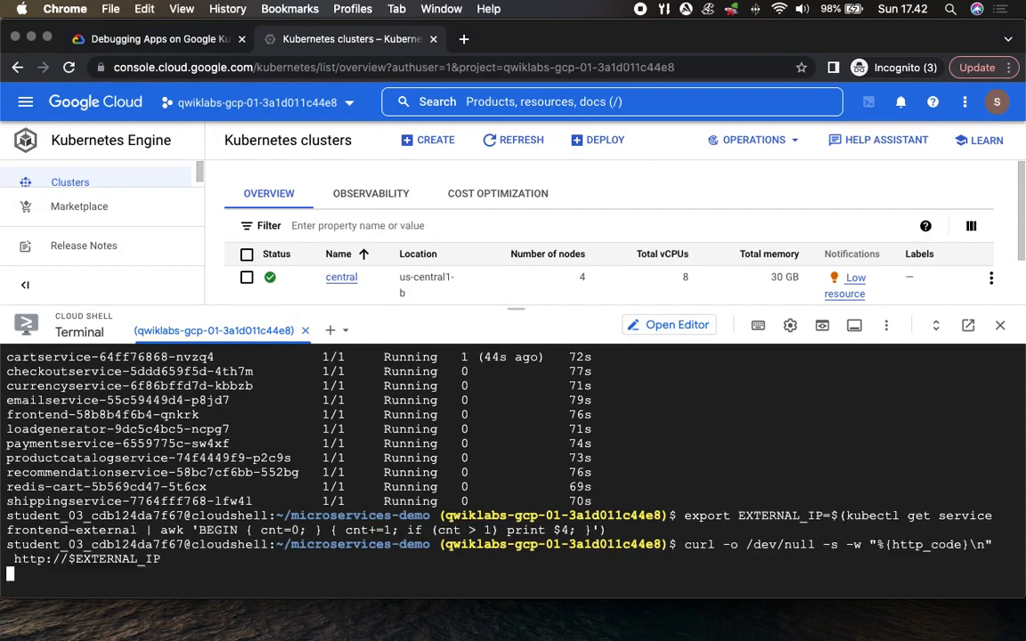
double_click(18, 559)
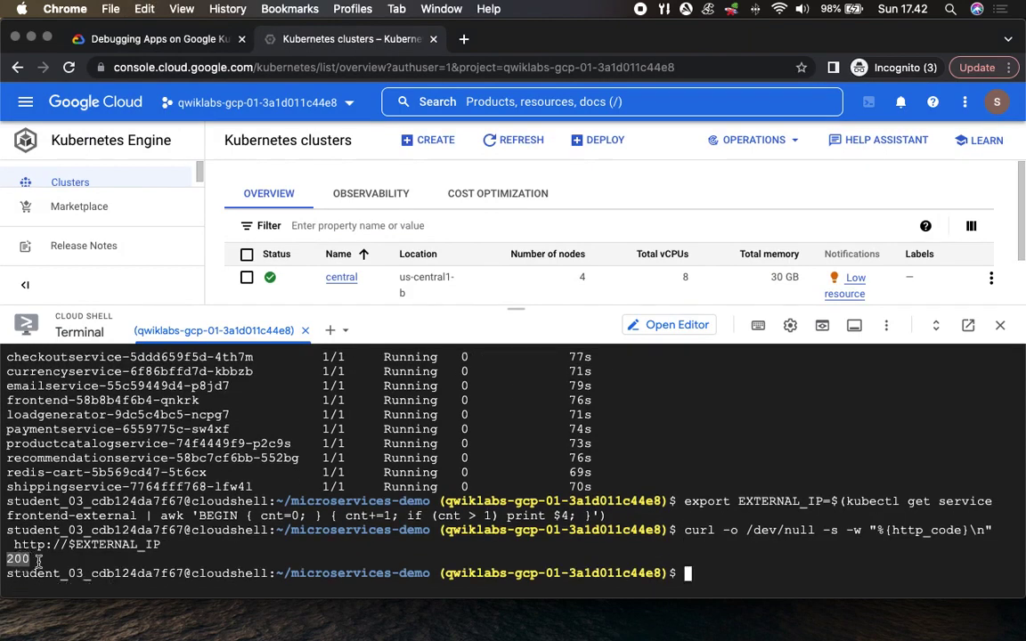
Shrink the Cloud Shell terminal and examine the status of all deployments on the Kubernetes Engine Workloads page, following the lab instructions
click(162, 39)
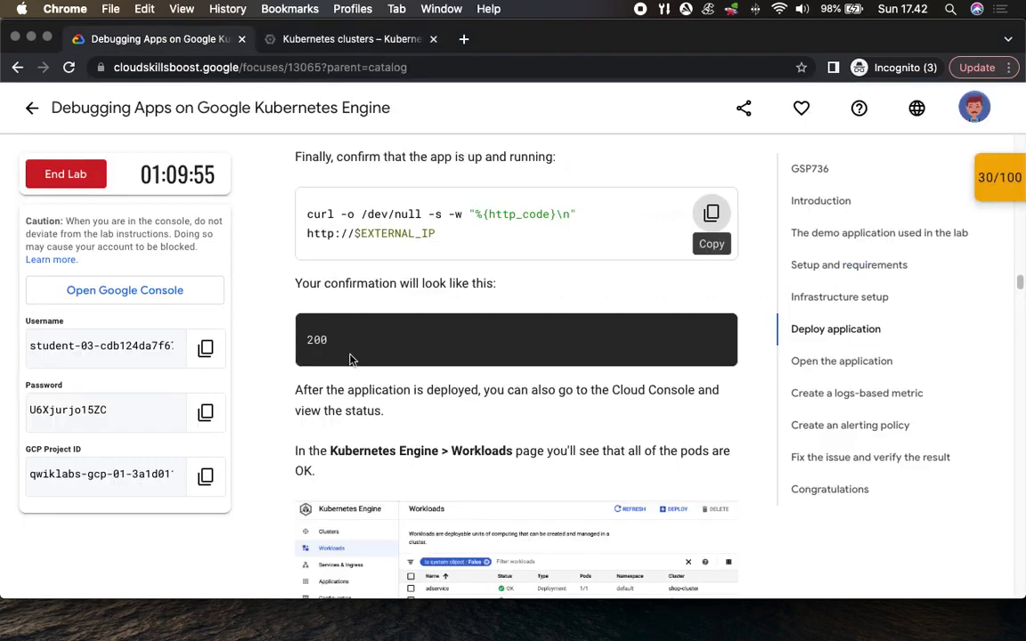
scroll(432, 381, down, 5)
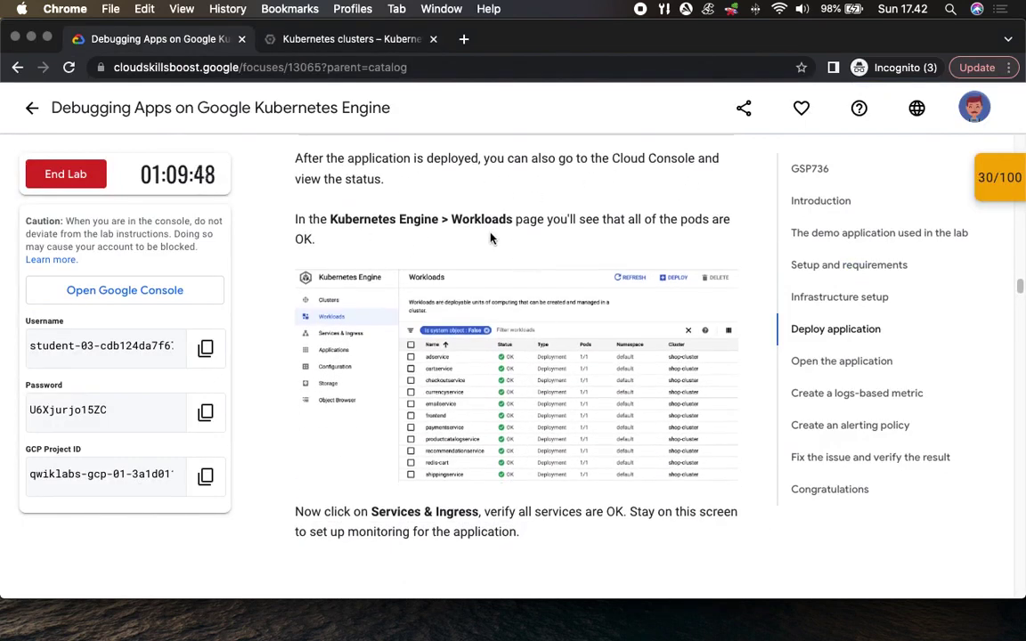
click(344, 39)
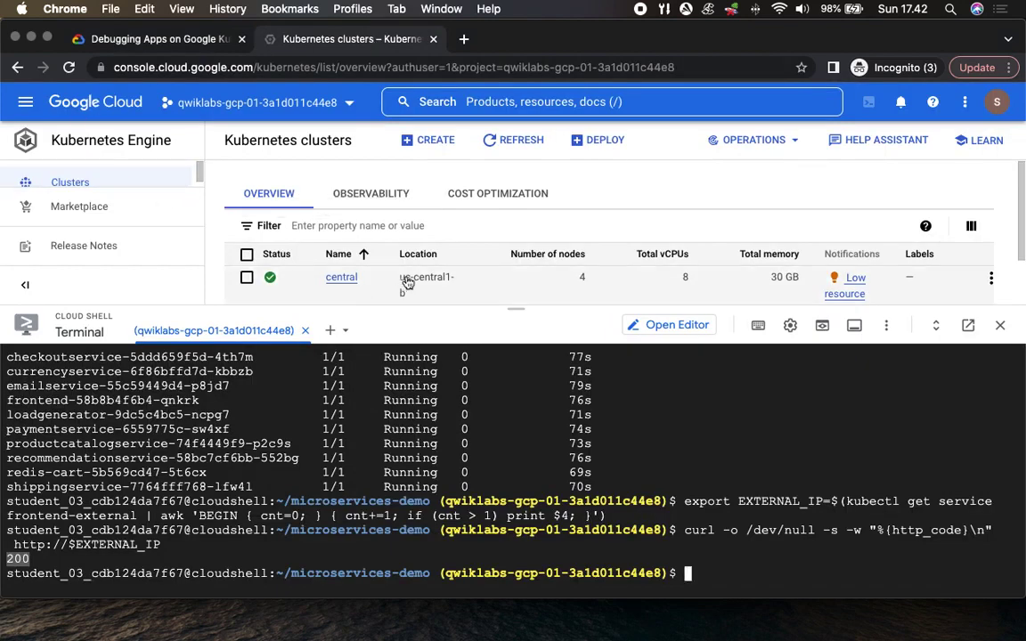
drag(519, 309, 517, 415)
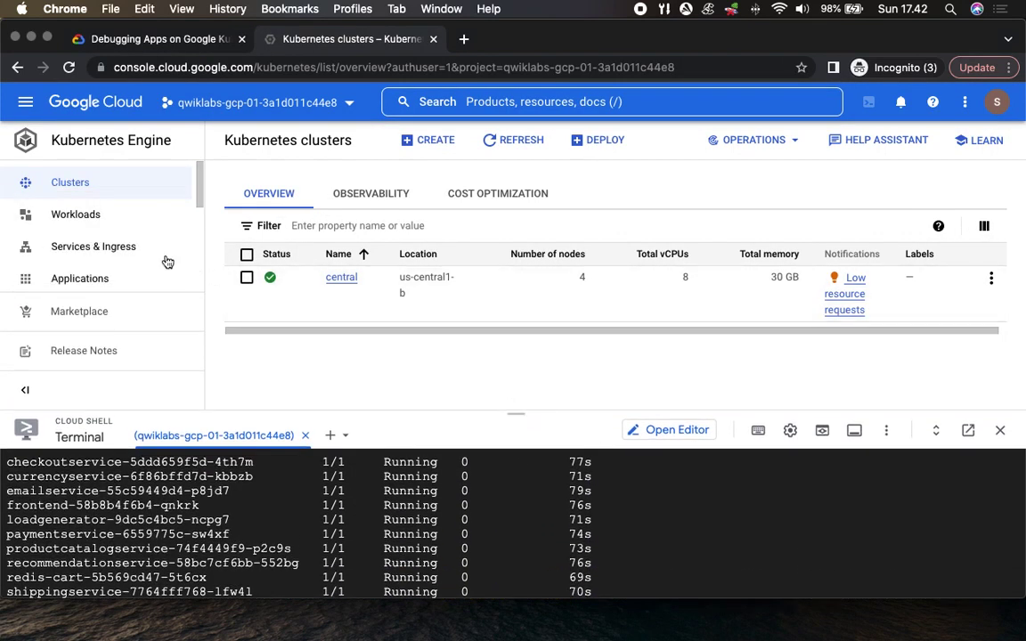
click(81, 220)
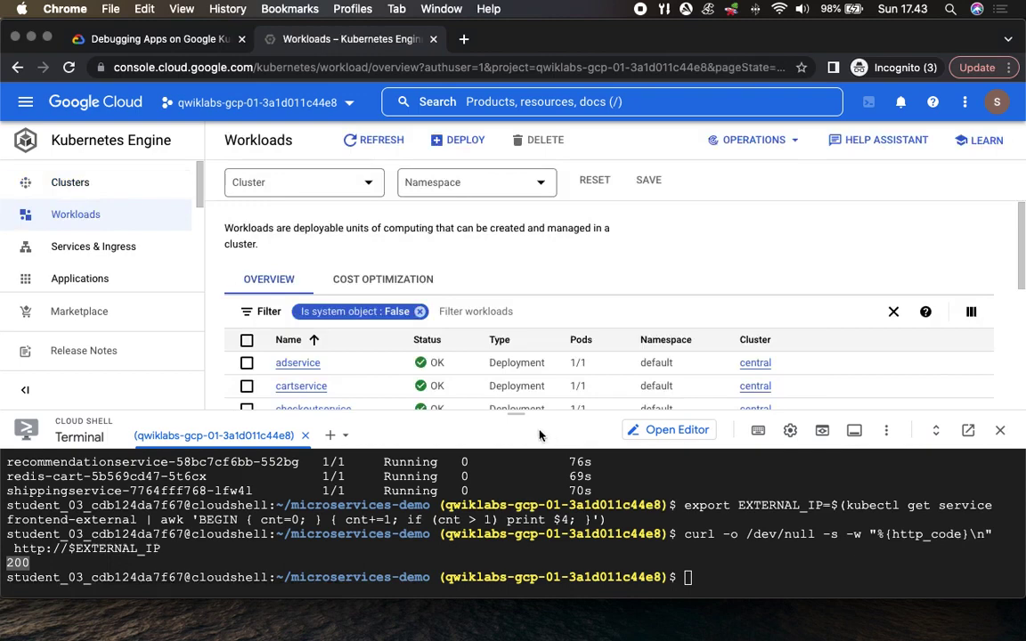
scroll(418, 285, down, 3)
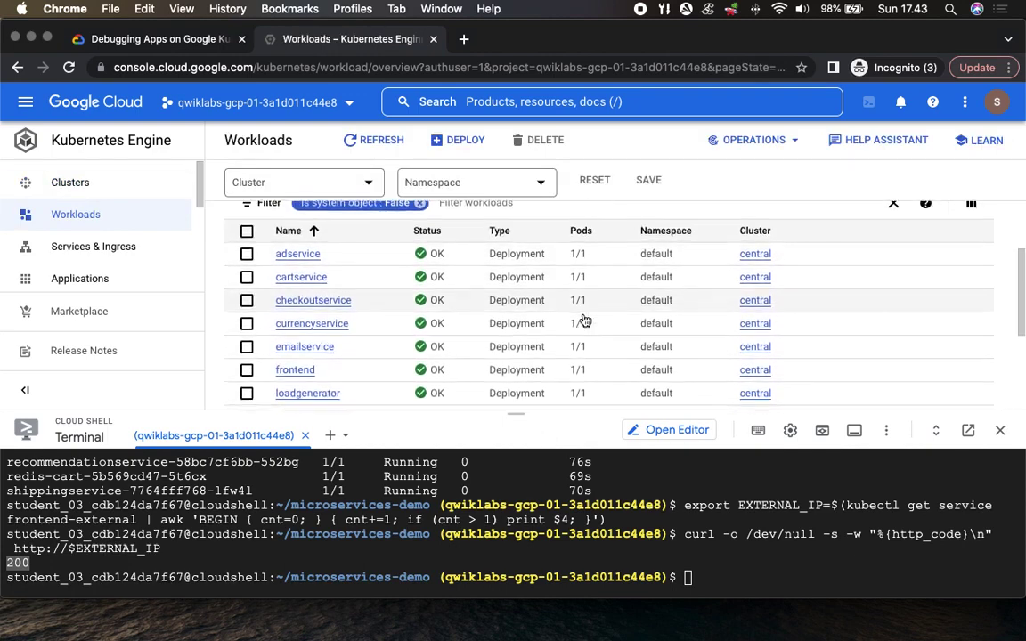
scroll(465, 297, down, 5)
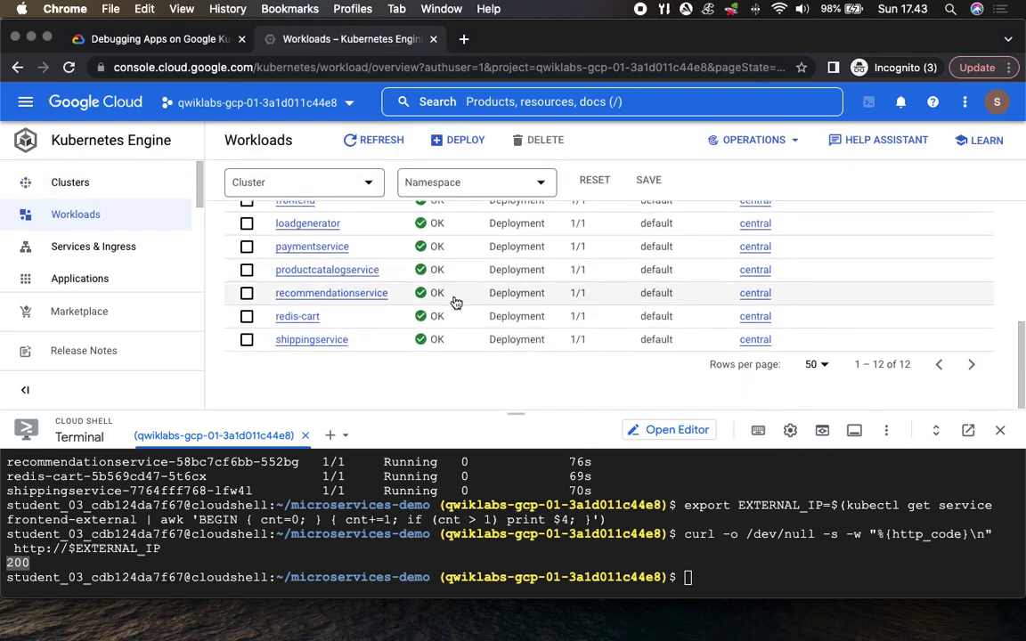
Follow the lab instruction to view Services & Ingress and examine the status of all listed services
click(149, 39)
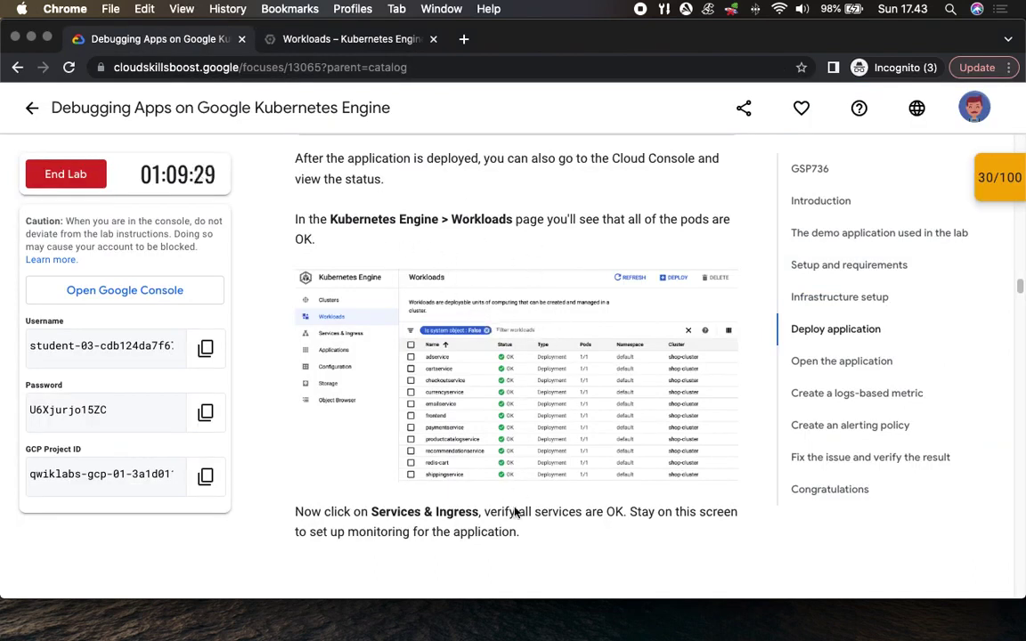
drag(370, 513, 482, 514)
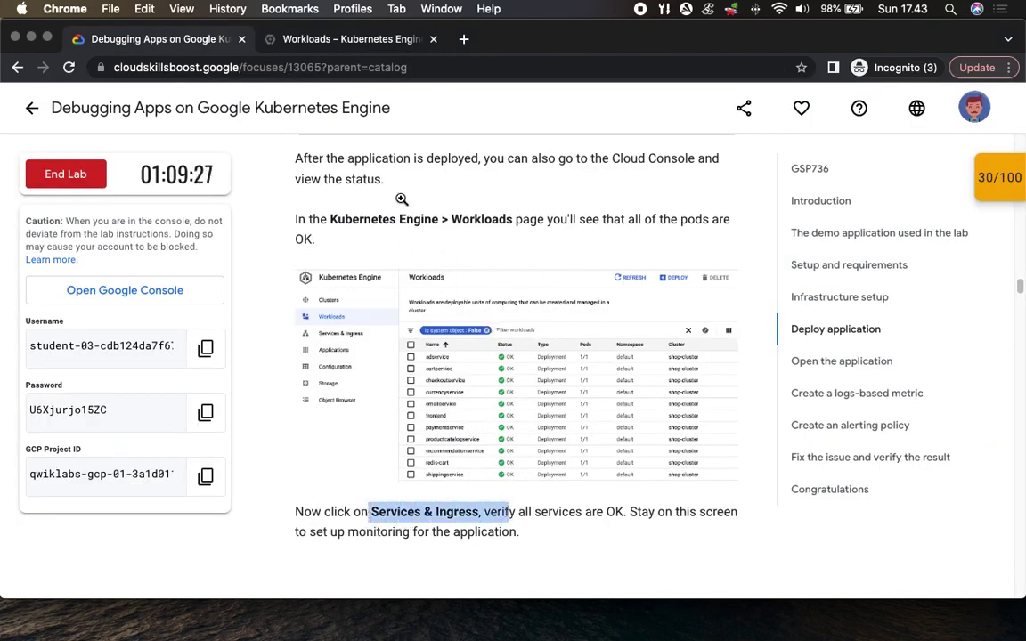
click(281, 35)
click(91, 248)
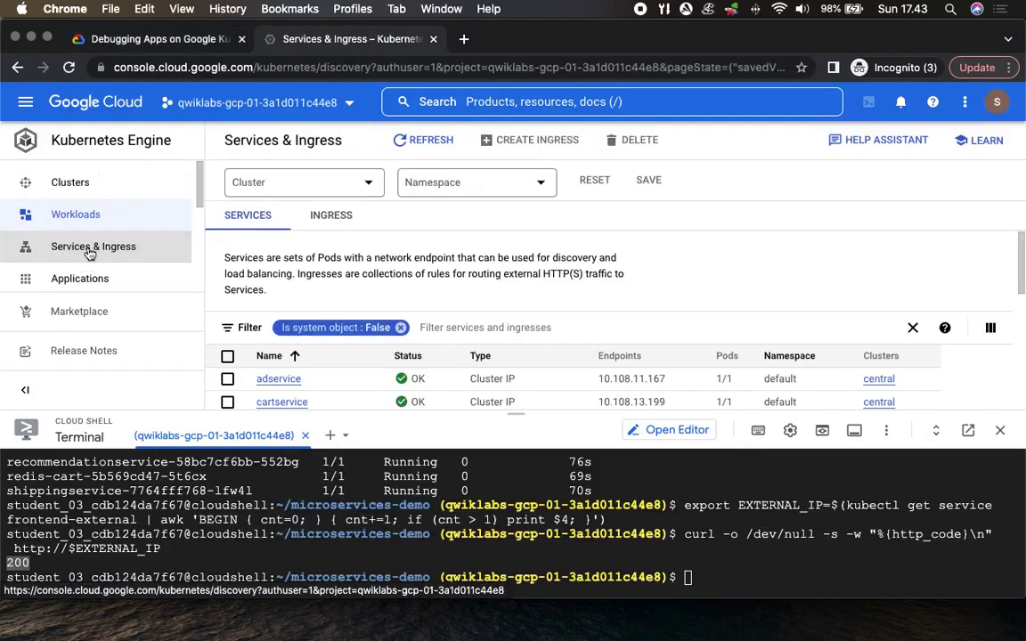
scroll(588, 337, down, 3)
scroll(591, 343, down, 5)
scroll(590, 339, up, 5)
Open the frontend-external service's endpoint as the lab's Open the application section directs, and look through the Online Boutique home page
click(160, 39)
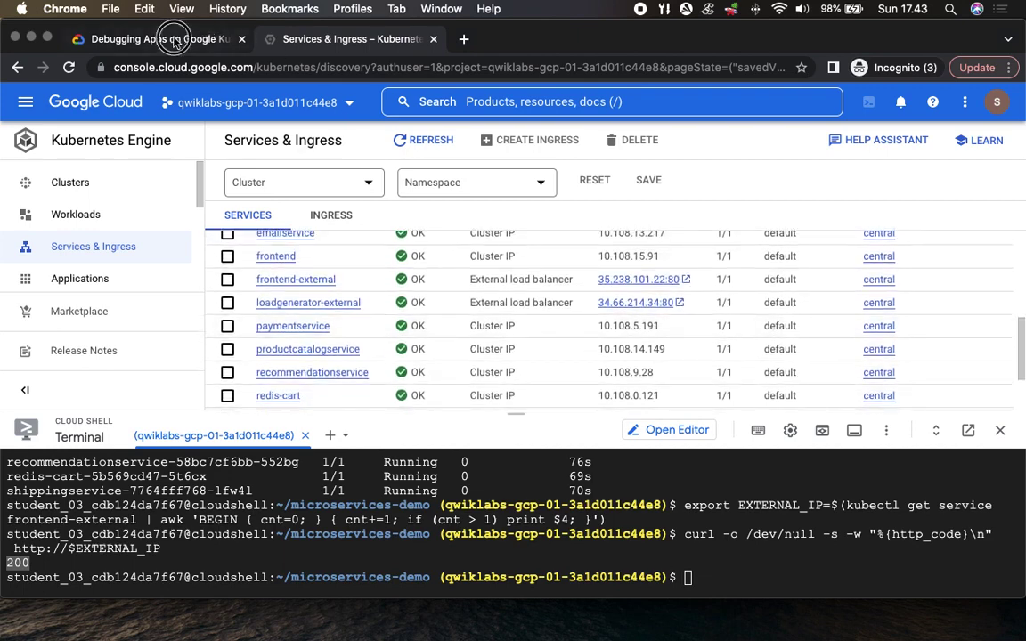
scroll(596, 457, down, 5)
scroll(596, 457, down, 3)
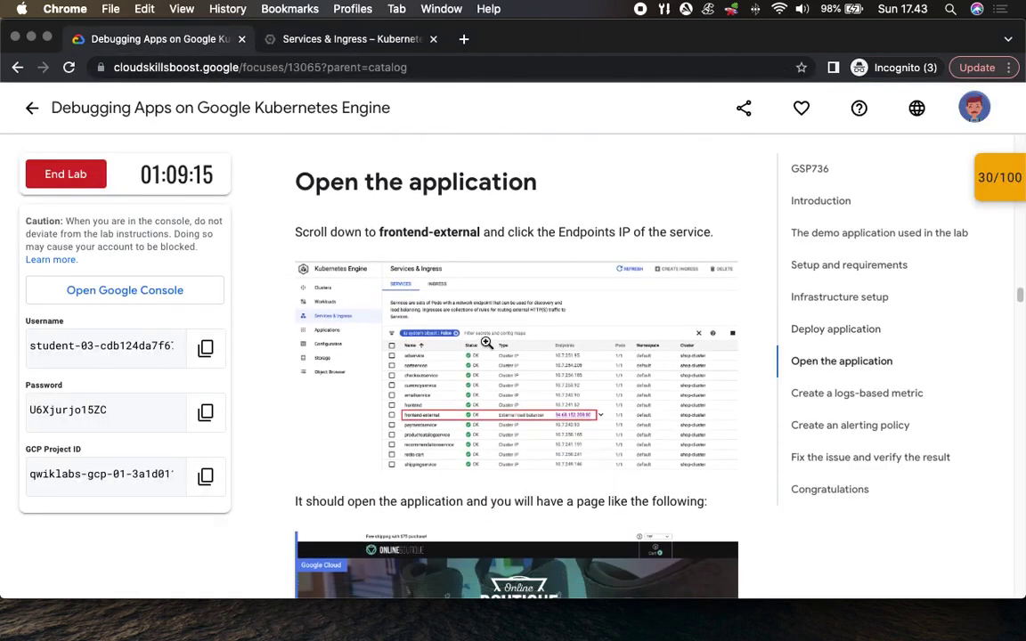
drag(363, 230, 499, 218)
scroll(585, 355, down, 1)
scroll(585, 355, down, 2)
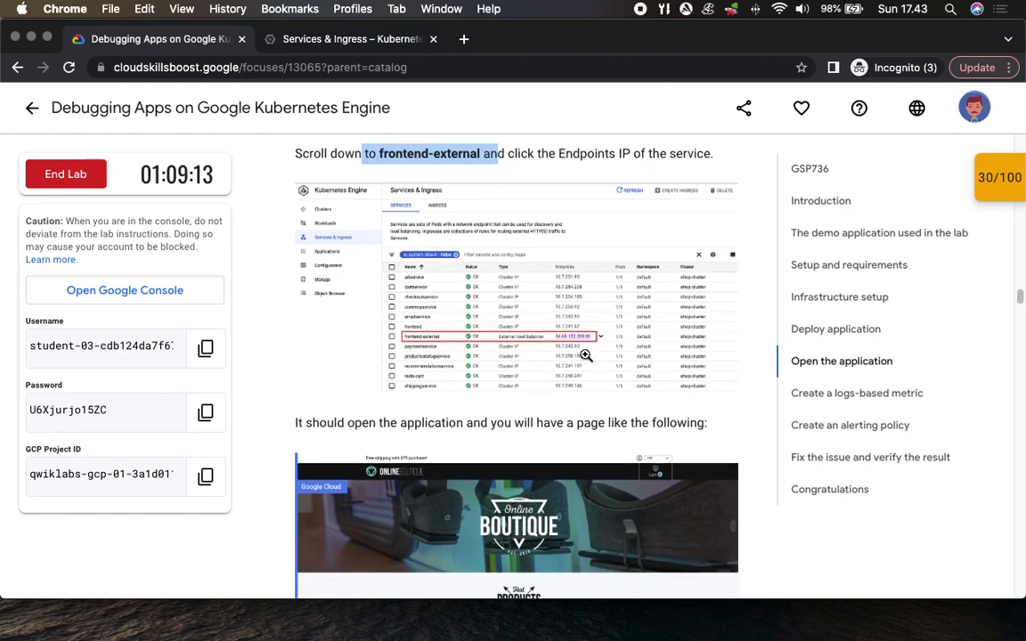
click(354, 45)
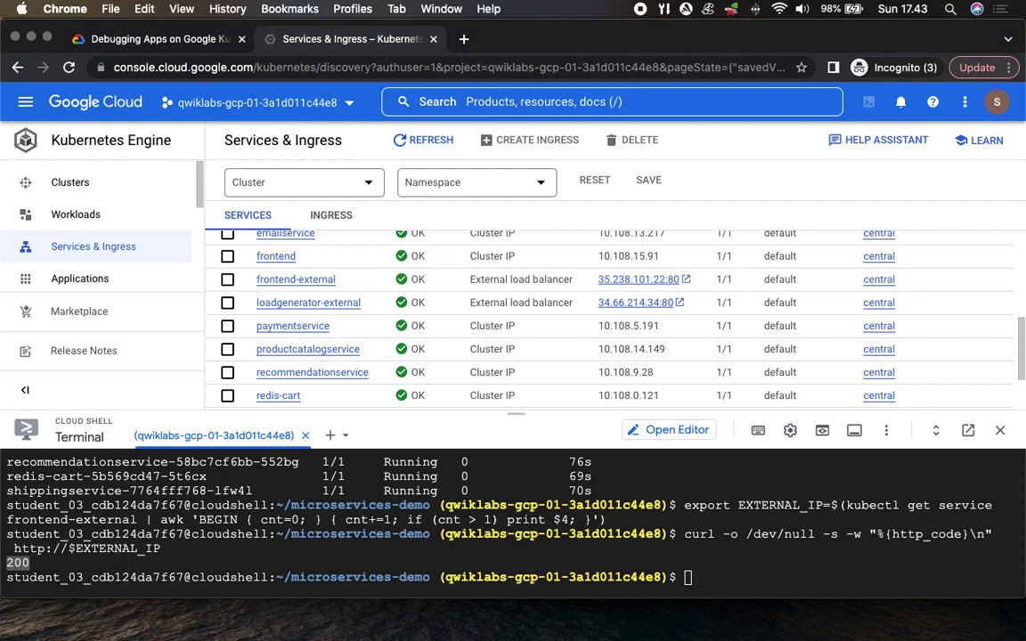
click(648, 280)
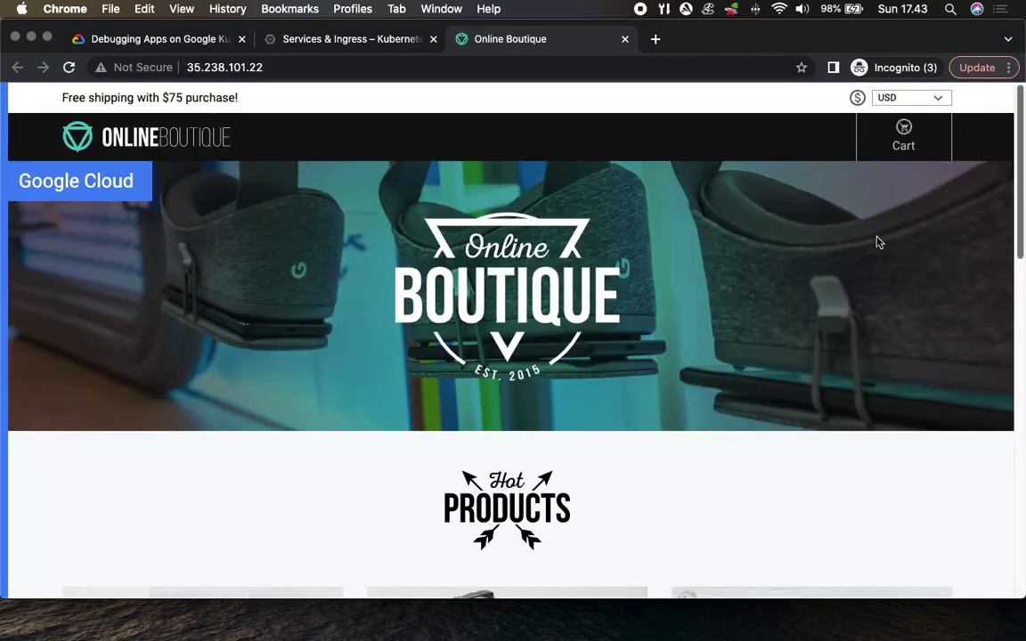
scroll(602, 403, down, 15)
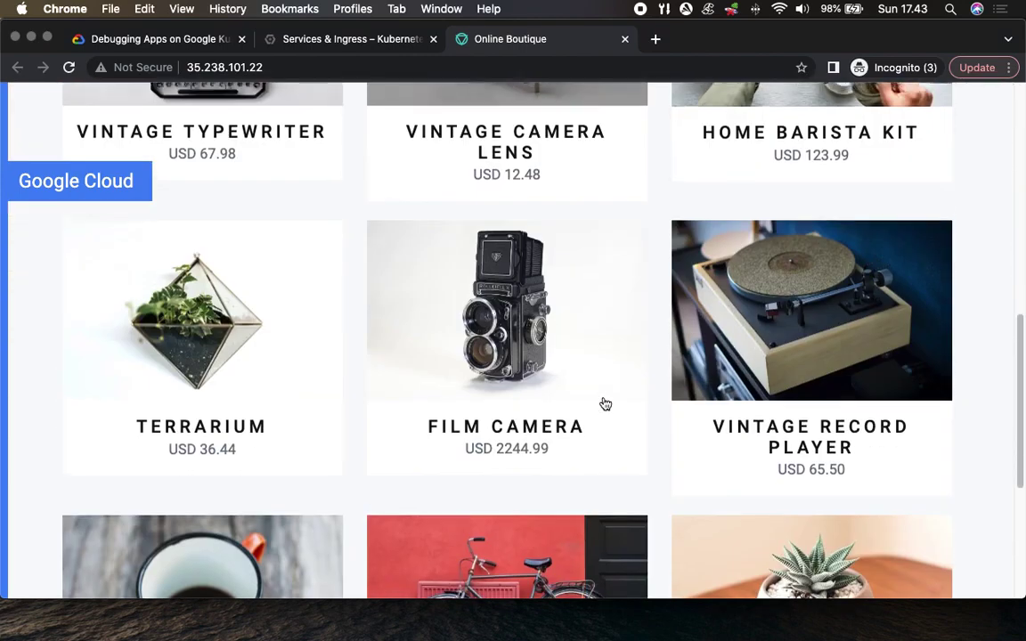
scroll(606, 403, up, 15)
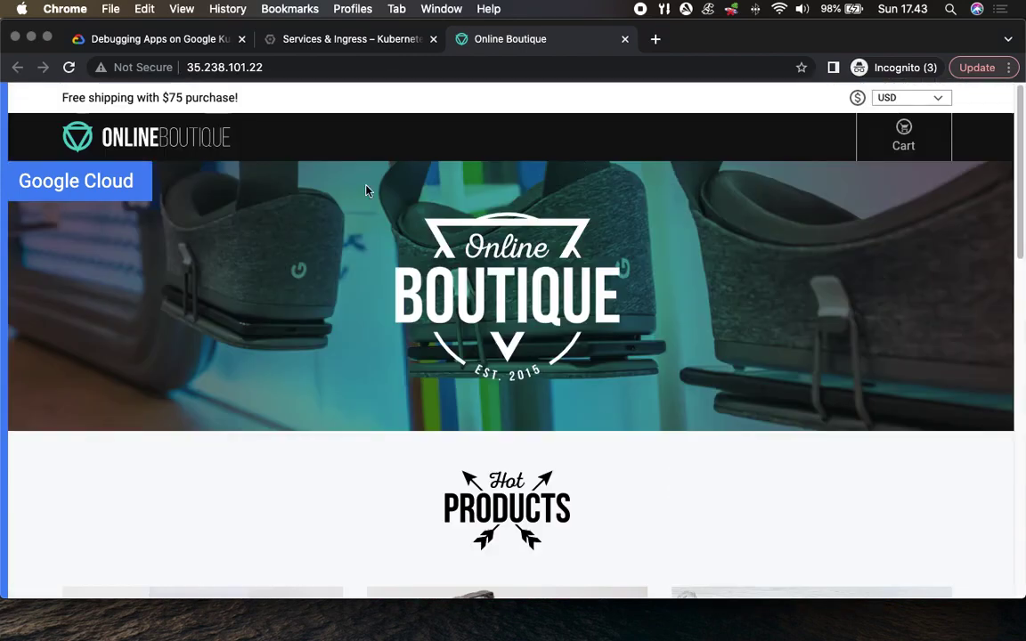
Return to the lab and read the Create a logs-based metric section, including the Logs Explorer and query instructions
click(160, 39)
scroll(570, 382, down, 3)
scroll(570, 383, down, 10)
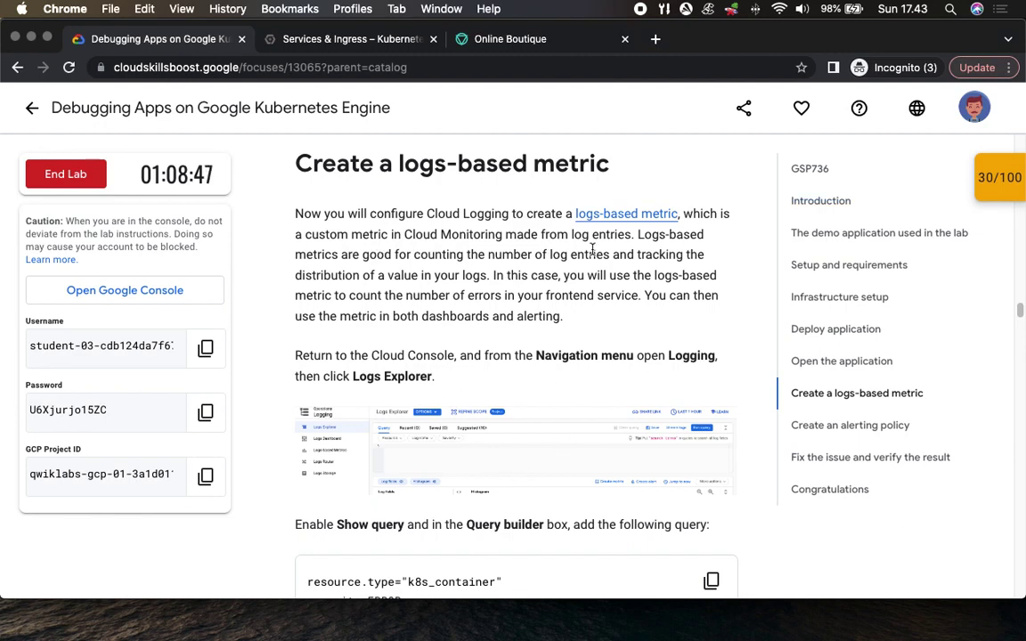
scroll(434, 412, down, 5)
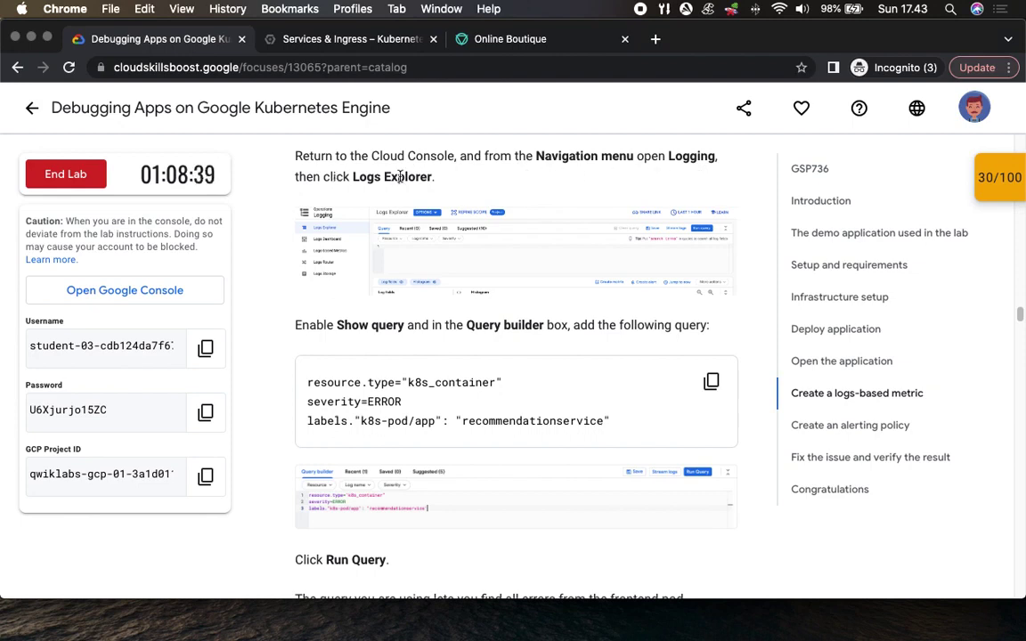
Open Logs Explorer from the Logging products in the Cloud console, and dismiss its feature tour and the Learn tutorial
click(294, 39)
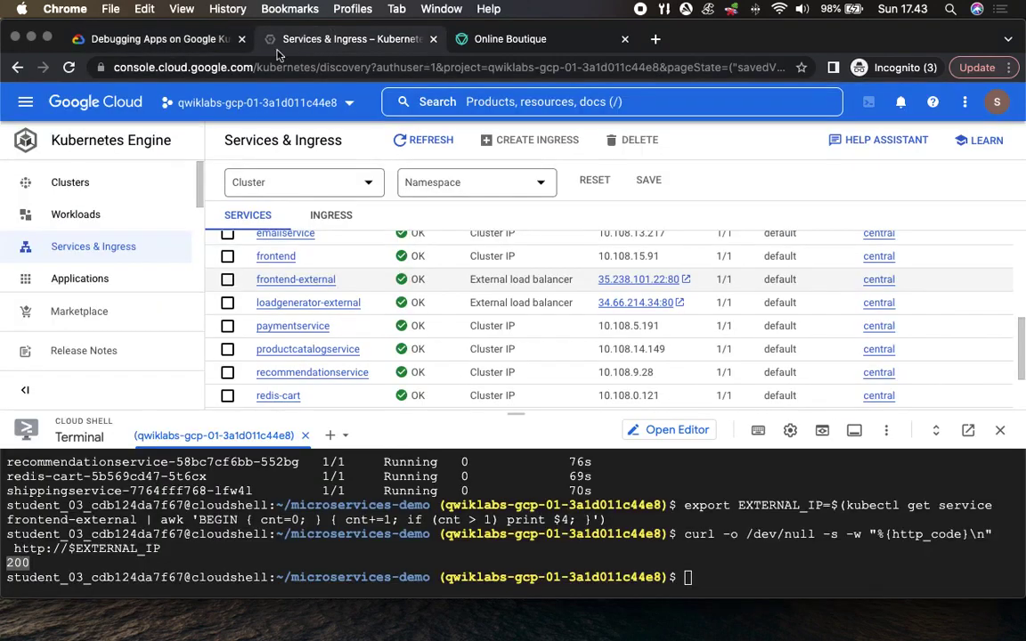
click(24, 103)
scroll(89, 383, down, 5)
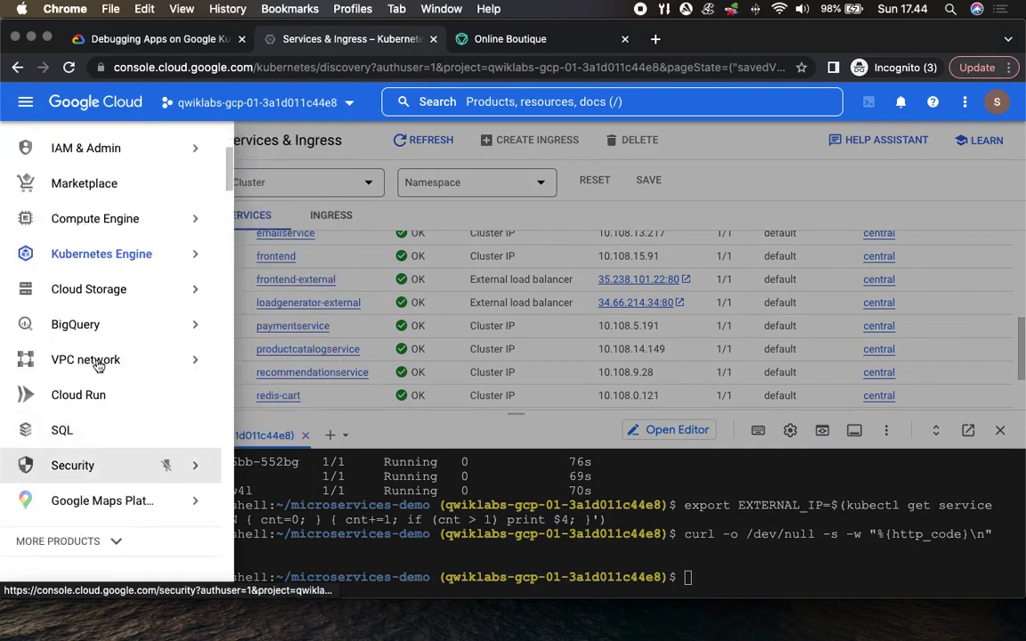
click(80, 541)
scroll(105, 469, down, 3)
scroll(105, 470, down, 8)
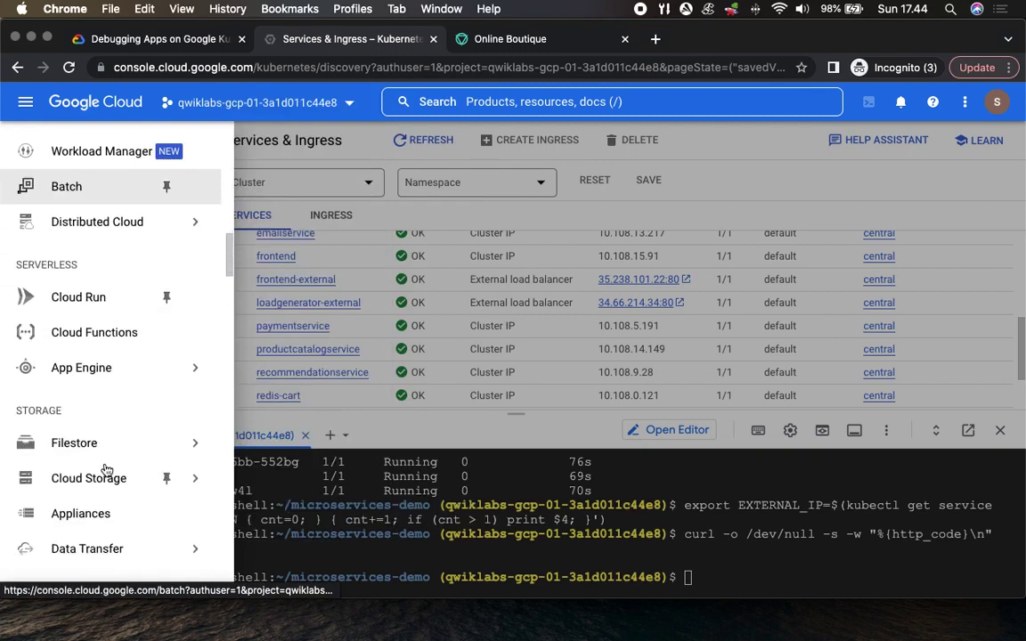
scroll(105, 470, down, 8)
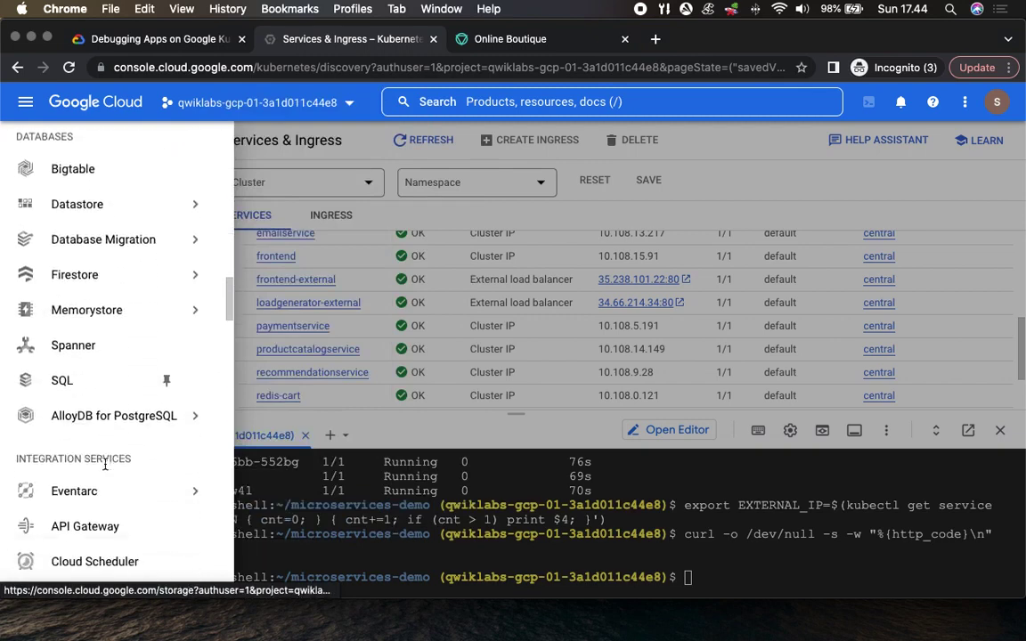
scroll(105, 469, down, 8)
scroll(106, 469, down, 8)
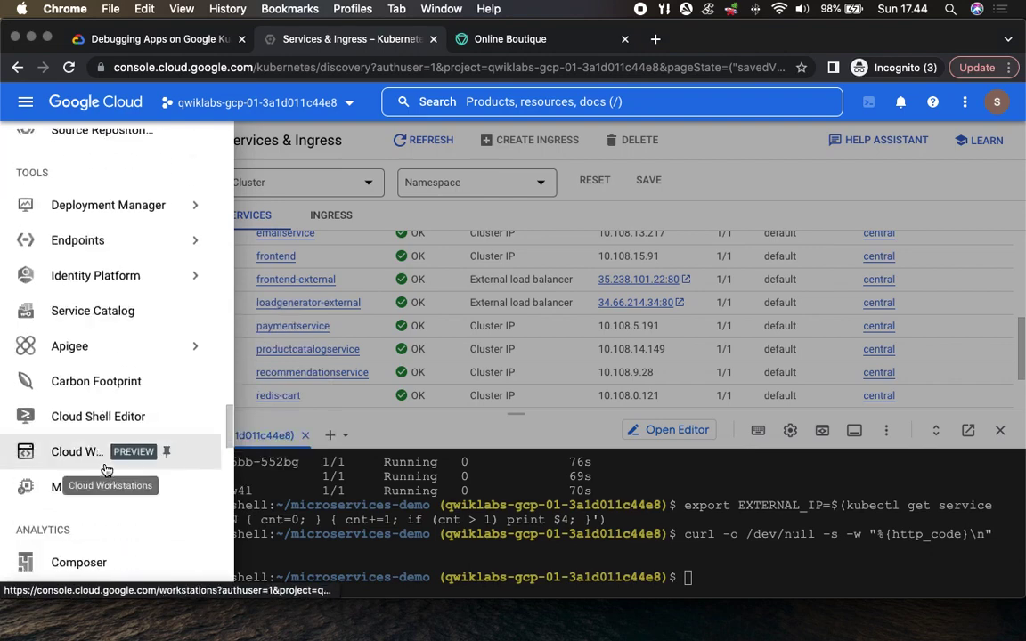
scroll(105, 470, down, 5)
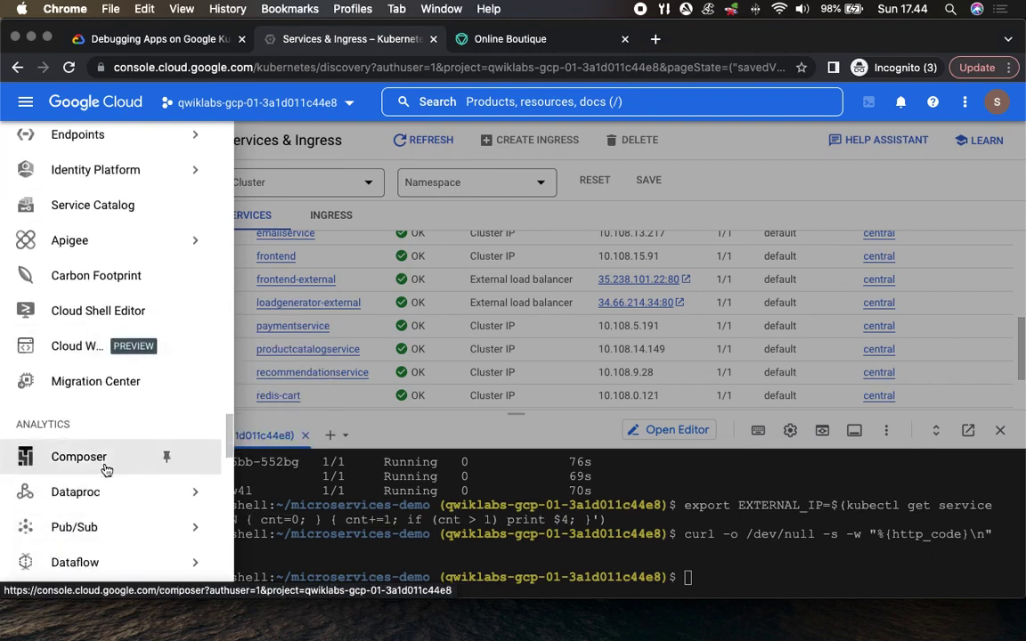
scroll(105, 469, down, 8)
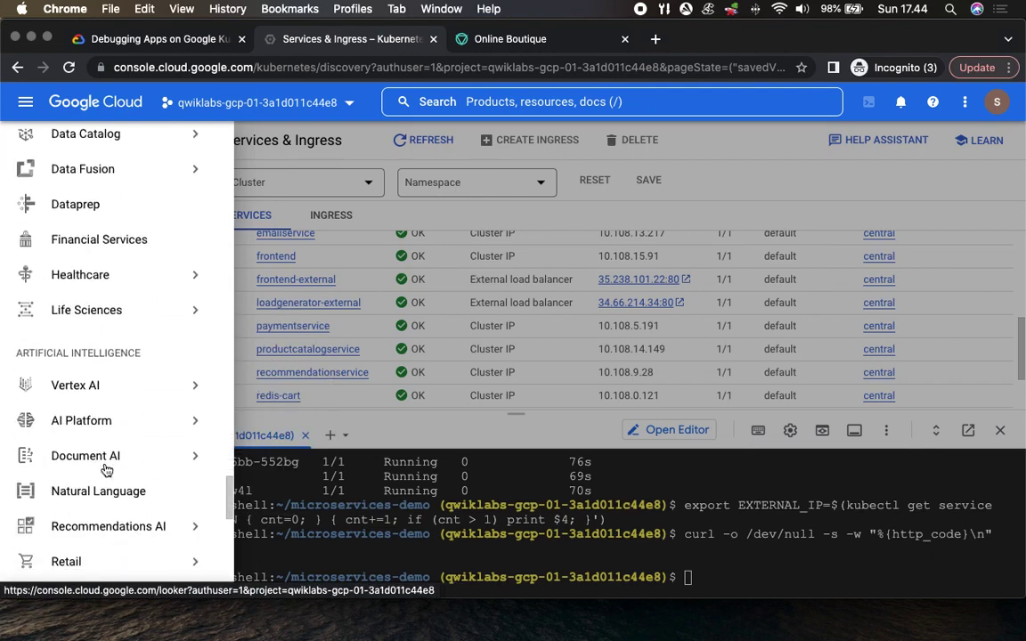
scroll(105, 469, down, 8)
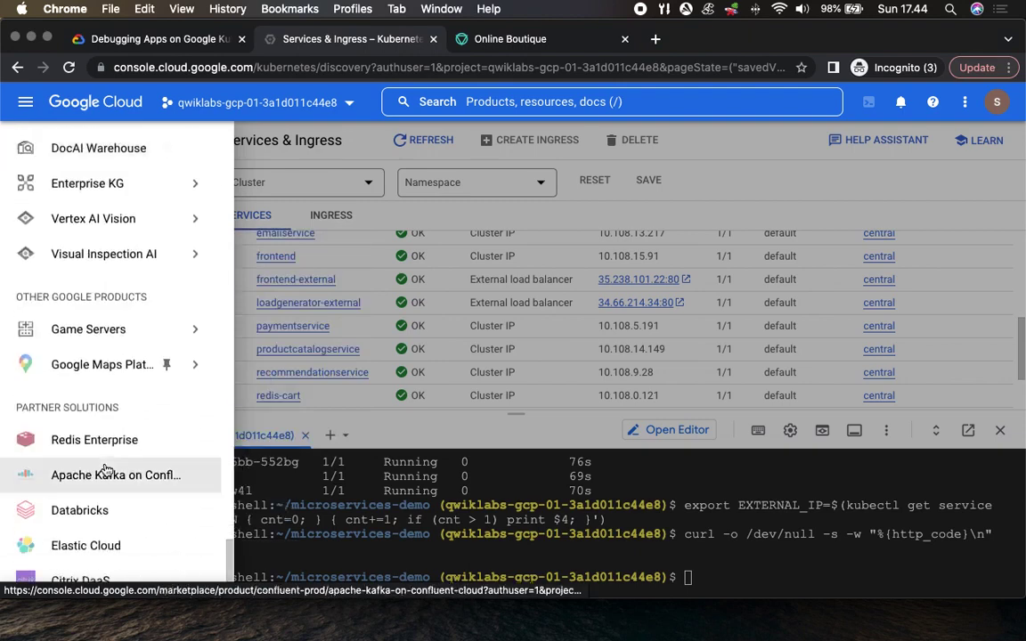
scroll(105, 470, up, 5)
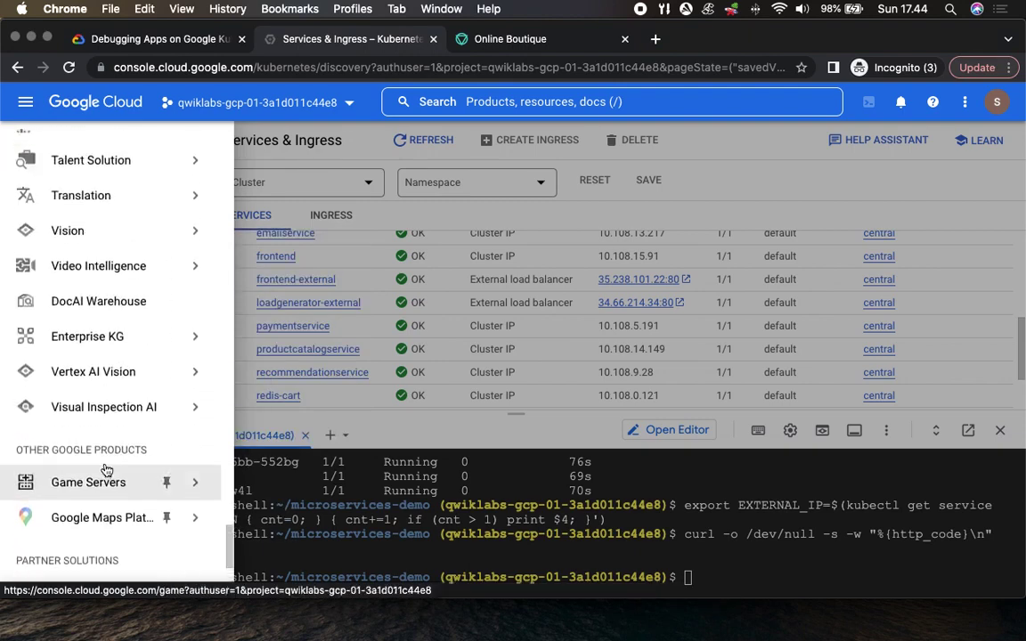
scroll(105, 466, up, 5)
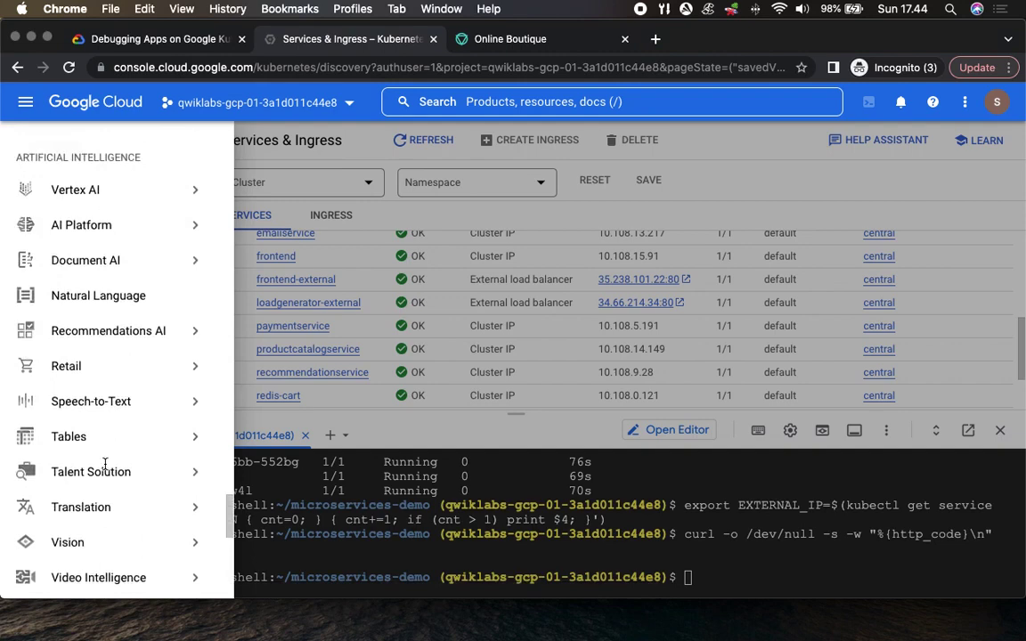
scroll(106, 469, up, 5)
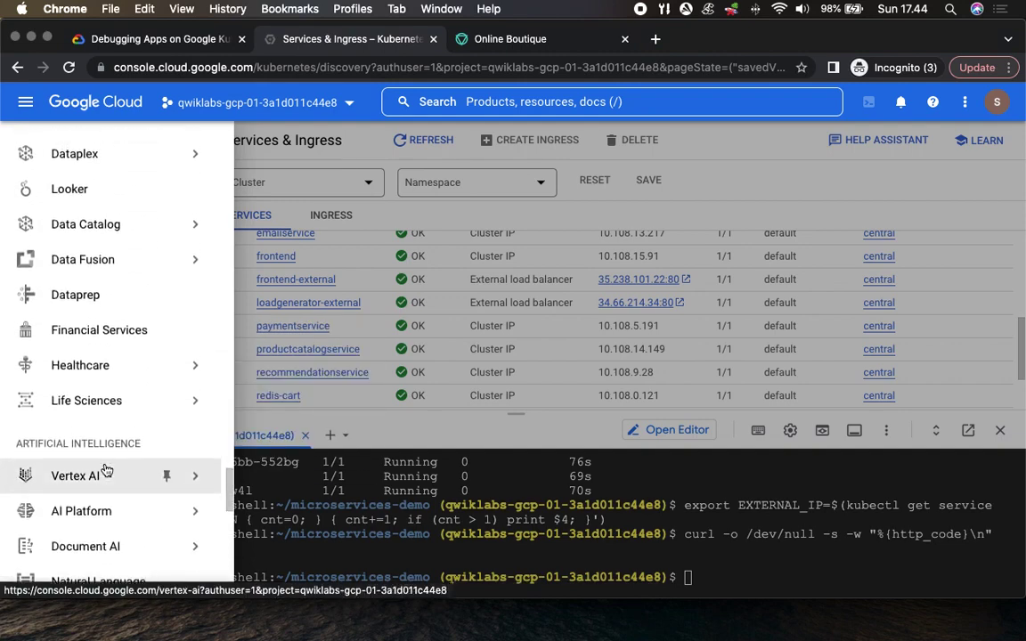
scroll(105, 469, up, 3)
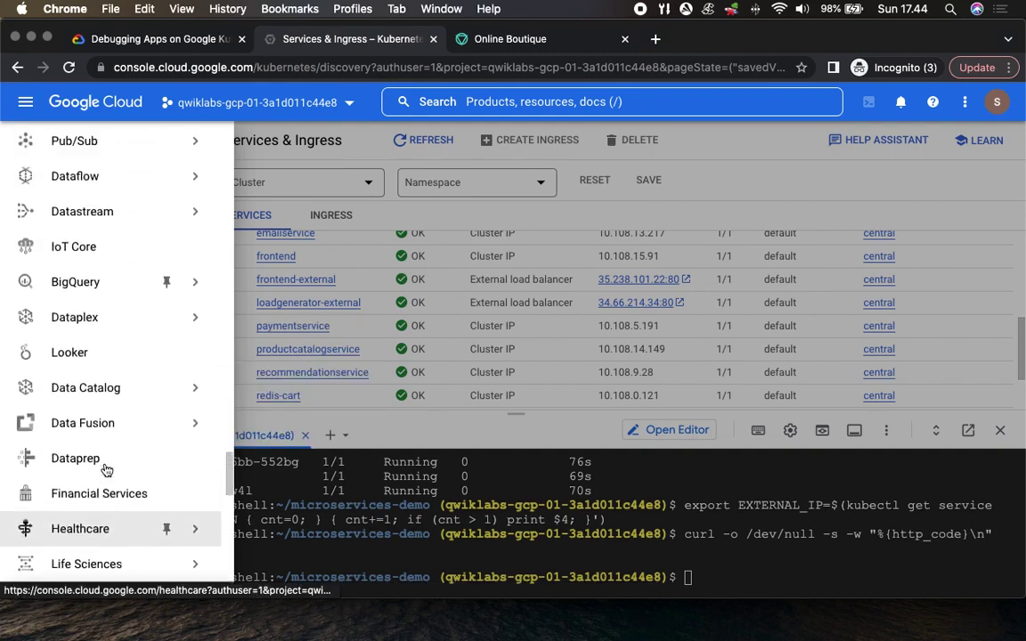
scroll(105, 469, up, 5)
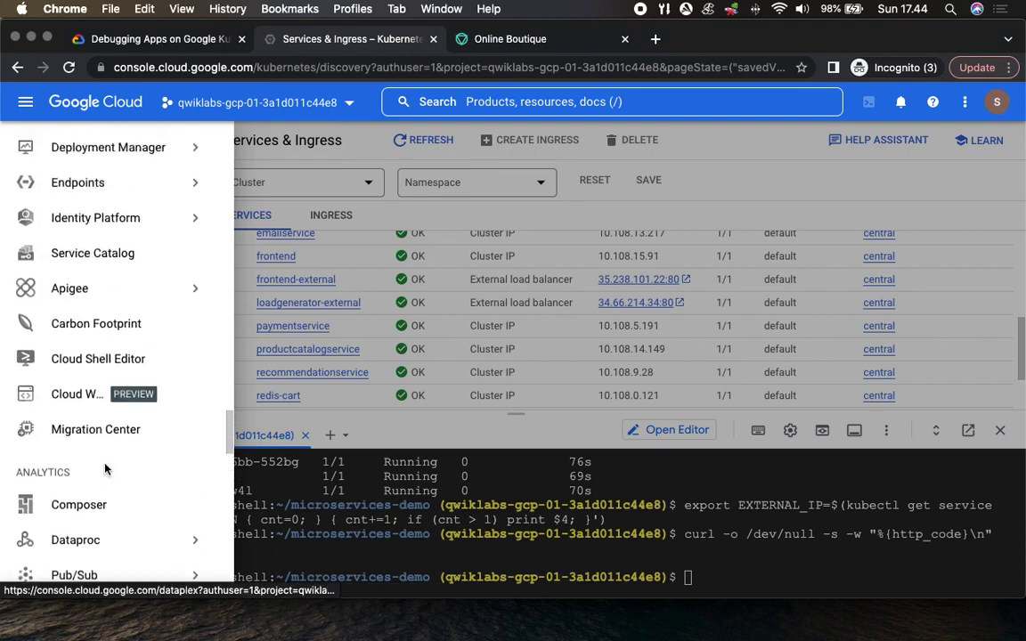
scroll(105, 470, up, 3)
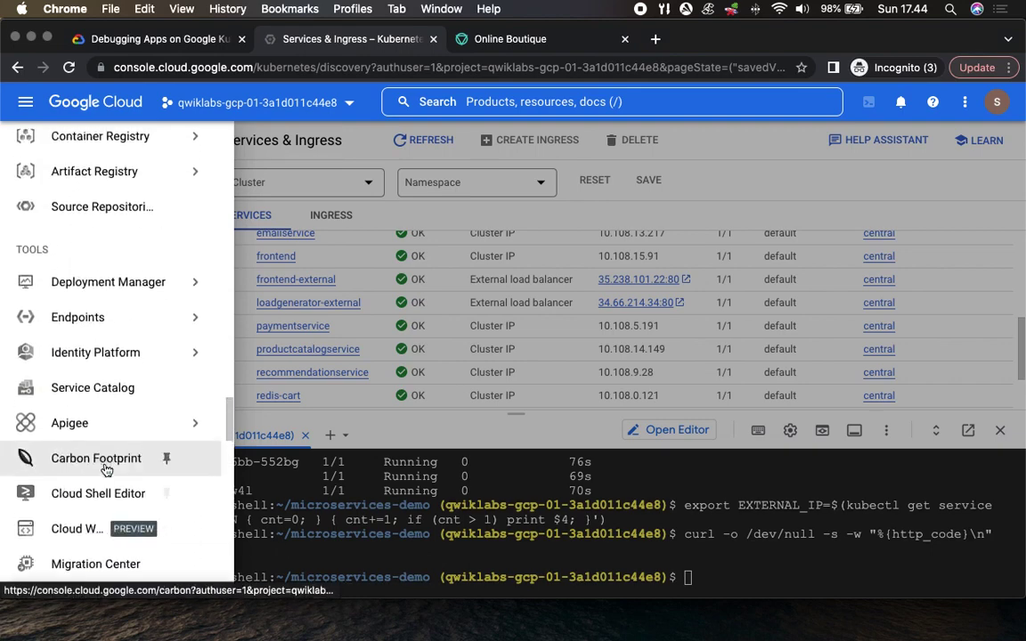
scroll(110, 328, up, 5)
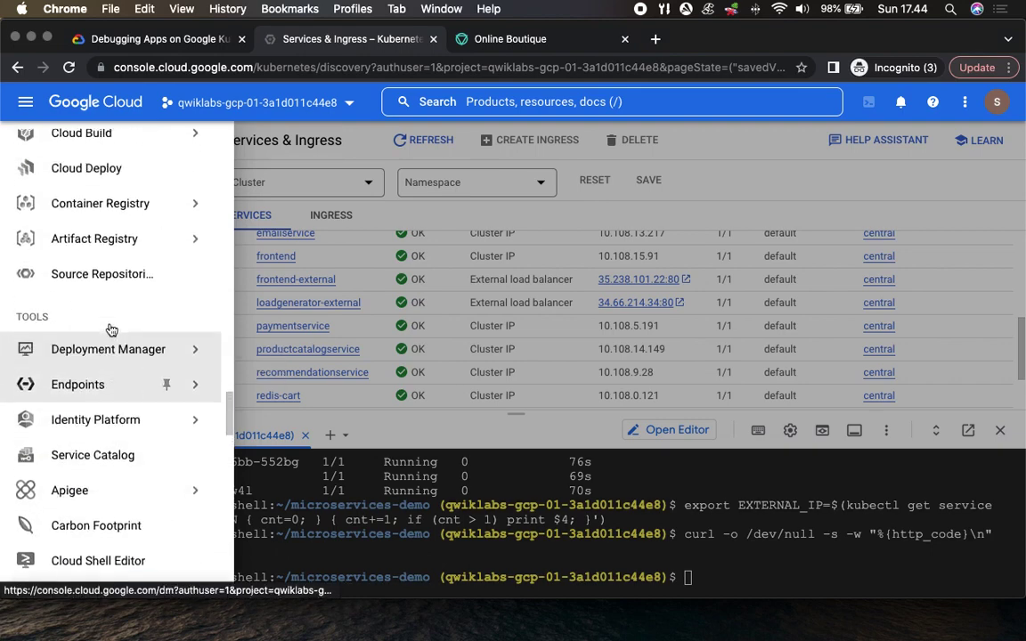
scroll(110, 329, up, 5)
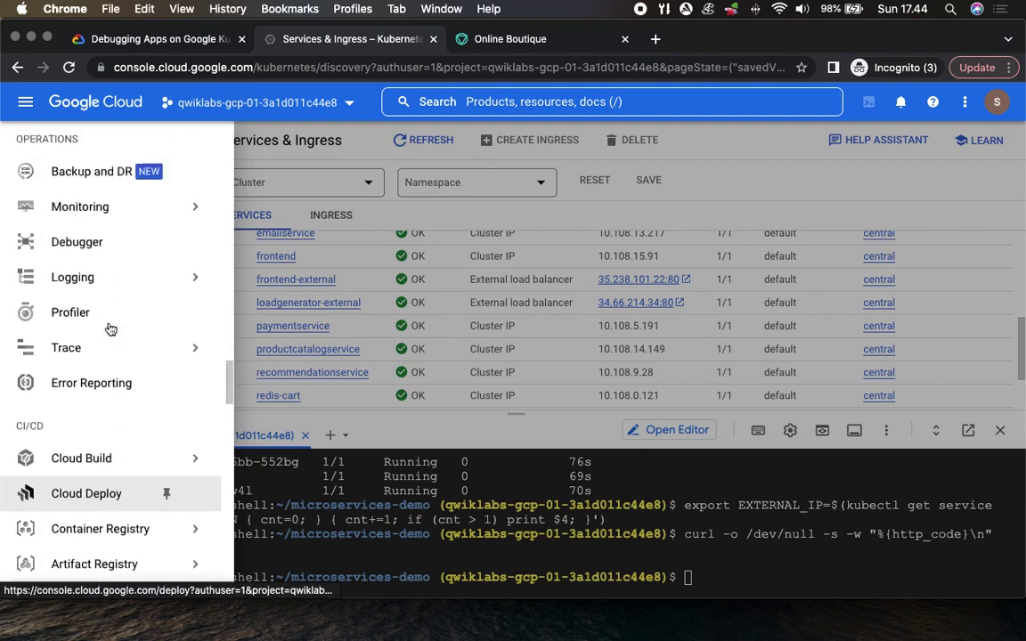
mouse_move(113, 320)
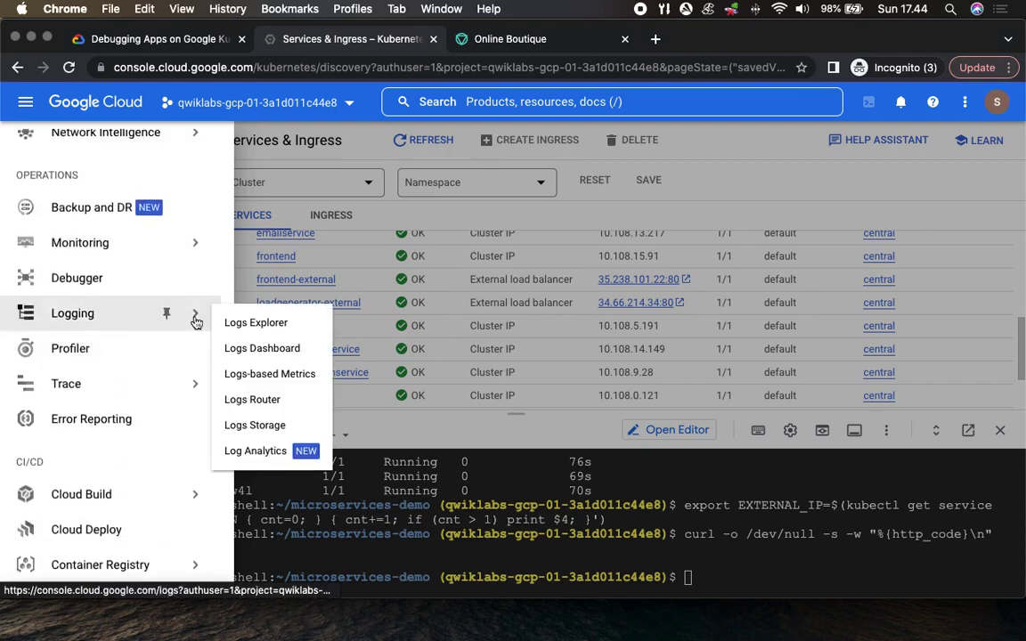
click(258, 326)
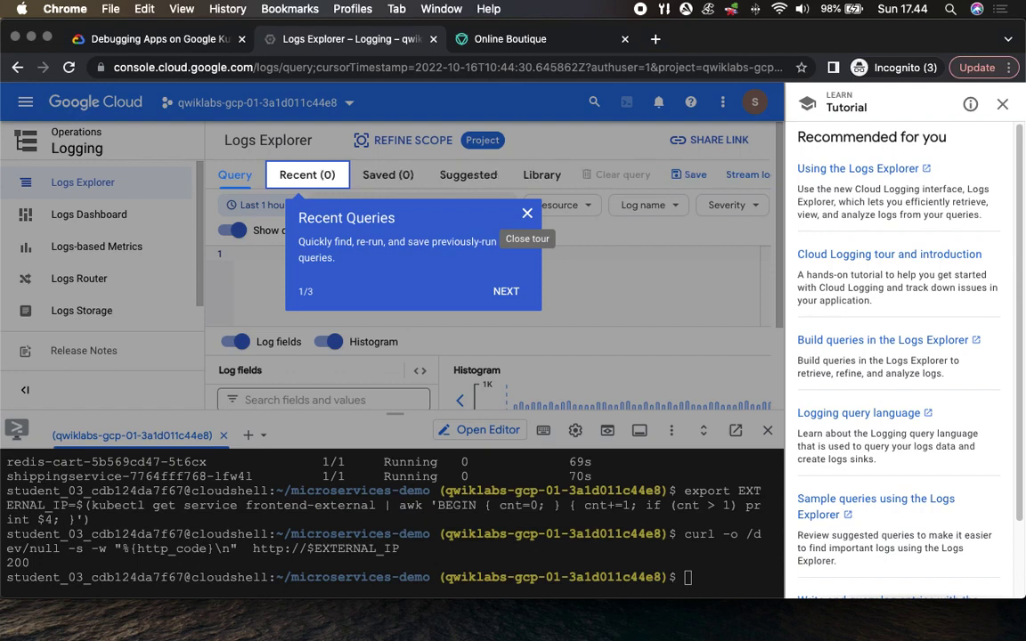
click(528, 217)
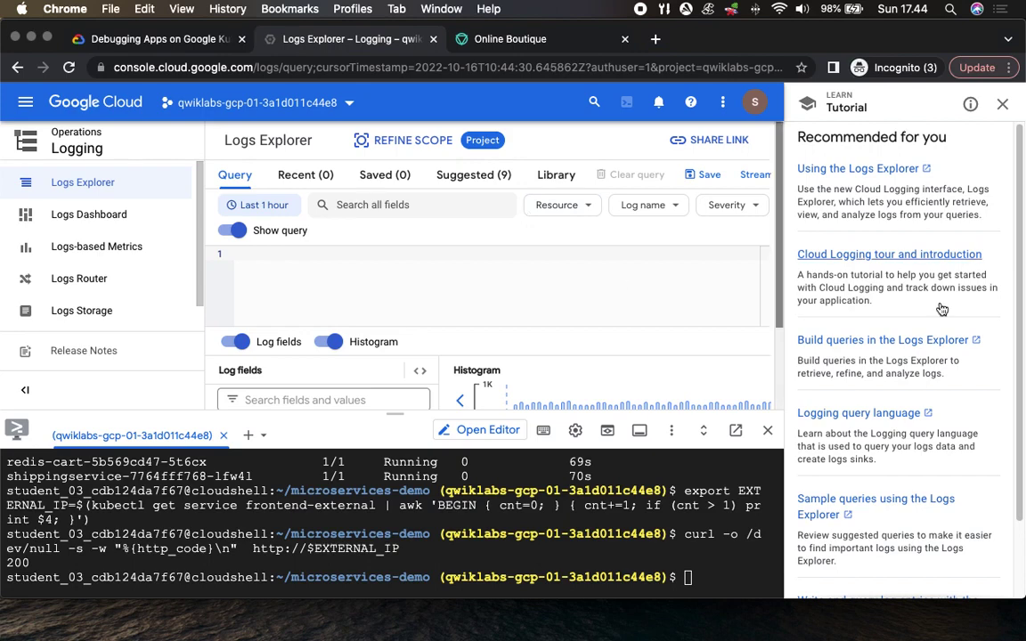
click(1004, 105)
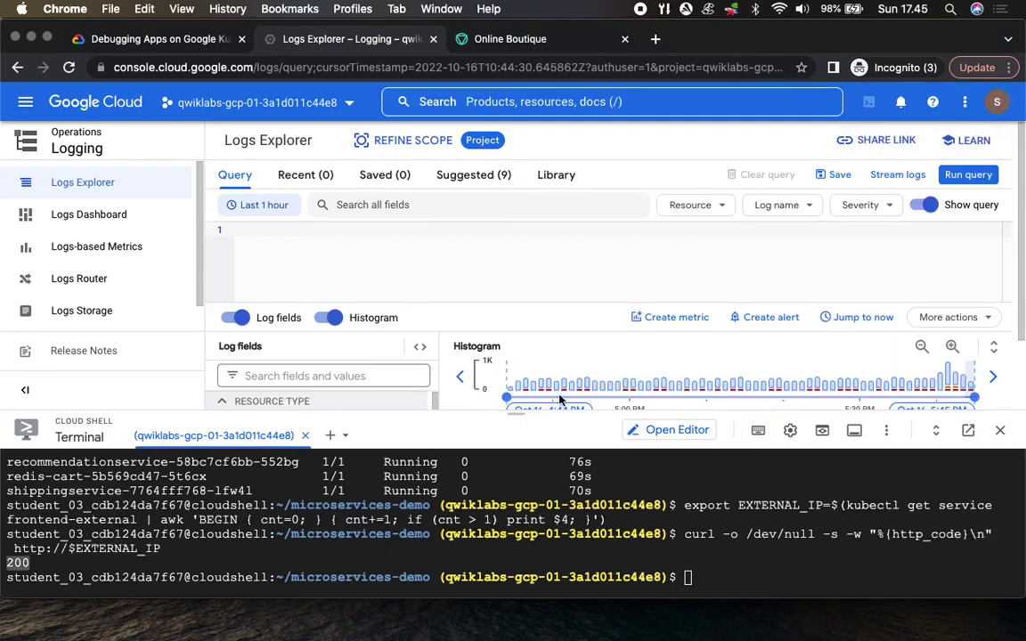
Review the lab's Logs Explorer and Show query instructions, comparing them with the empty query editor in the console
click(162, 39)
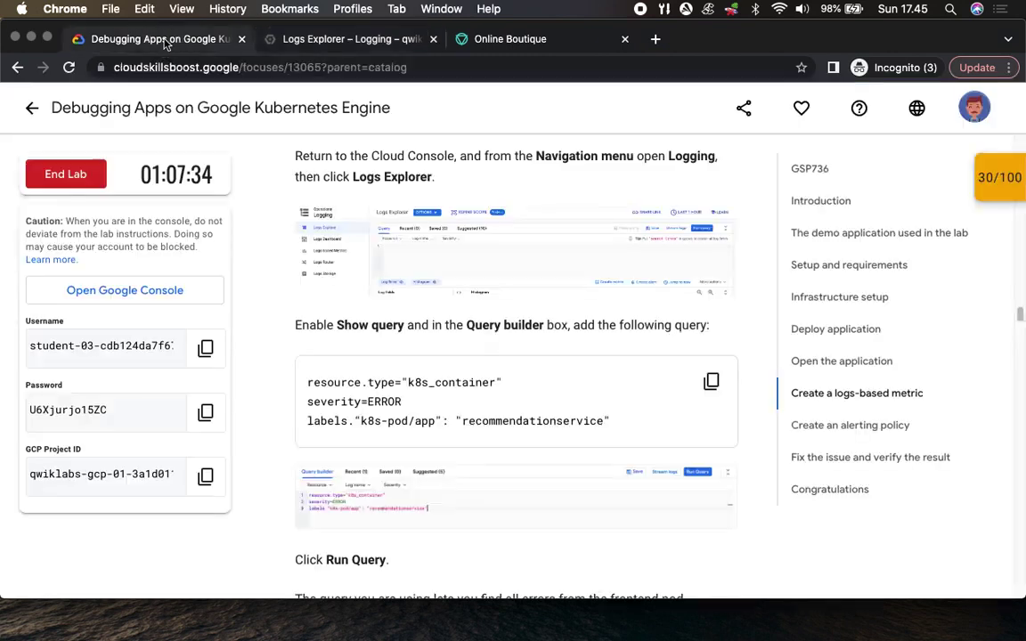
drag(536, 158, 717, 158)
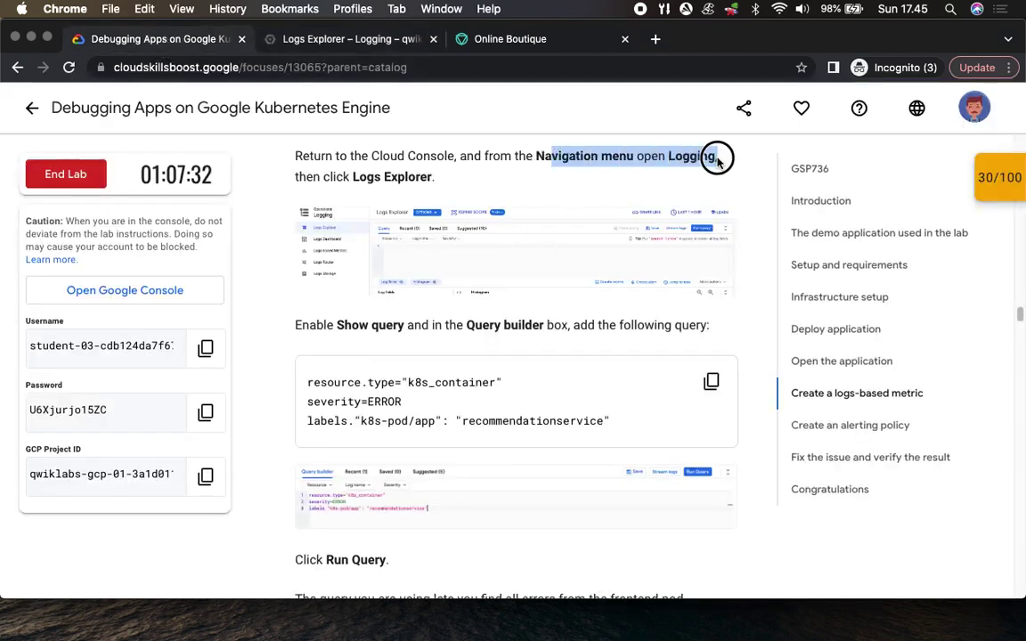
drag(355, 178, 454, 230)
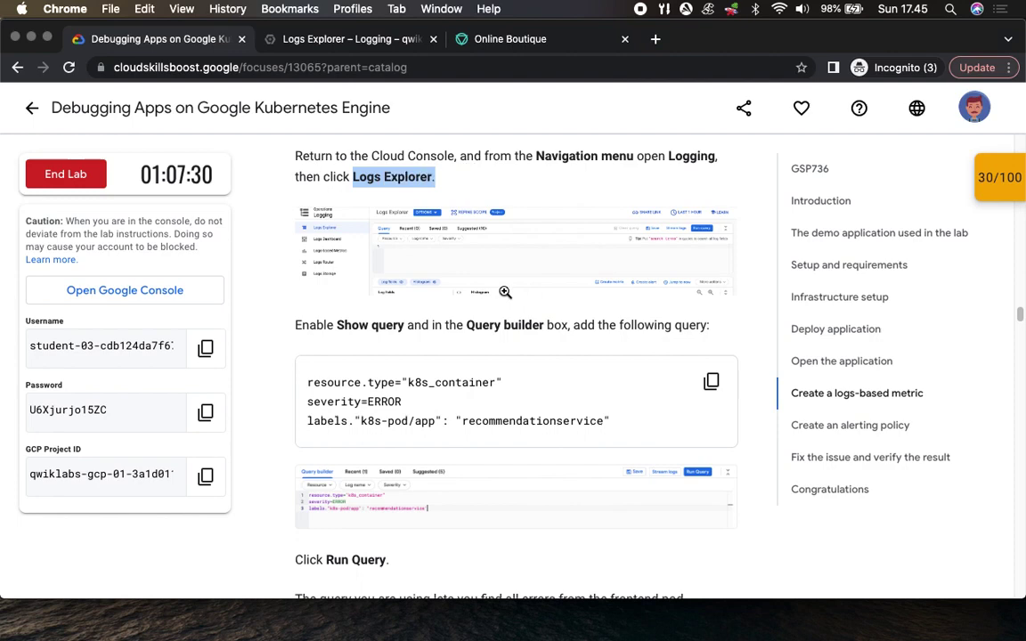
drag(336, 325, 618, 325)
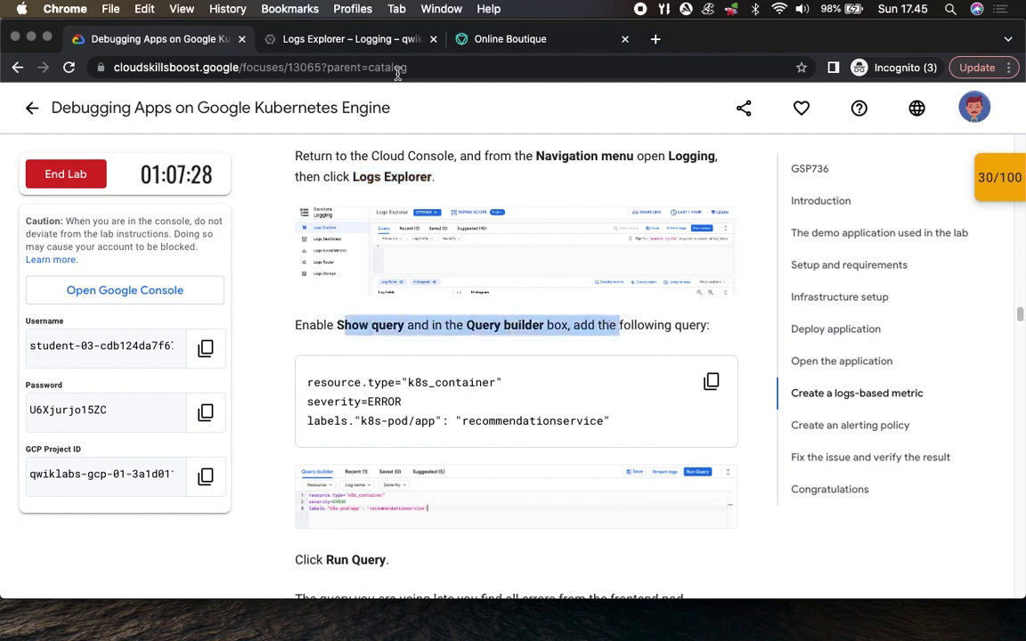
click(346, 39)
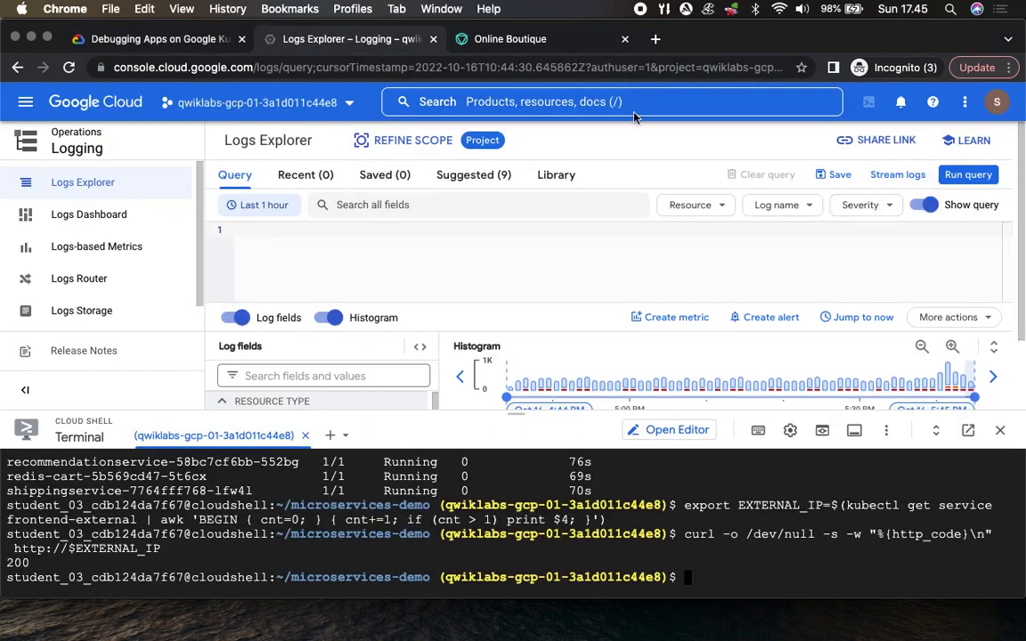
click(189, 41)
click(556, 333)
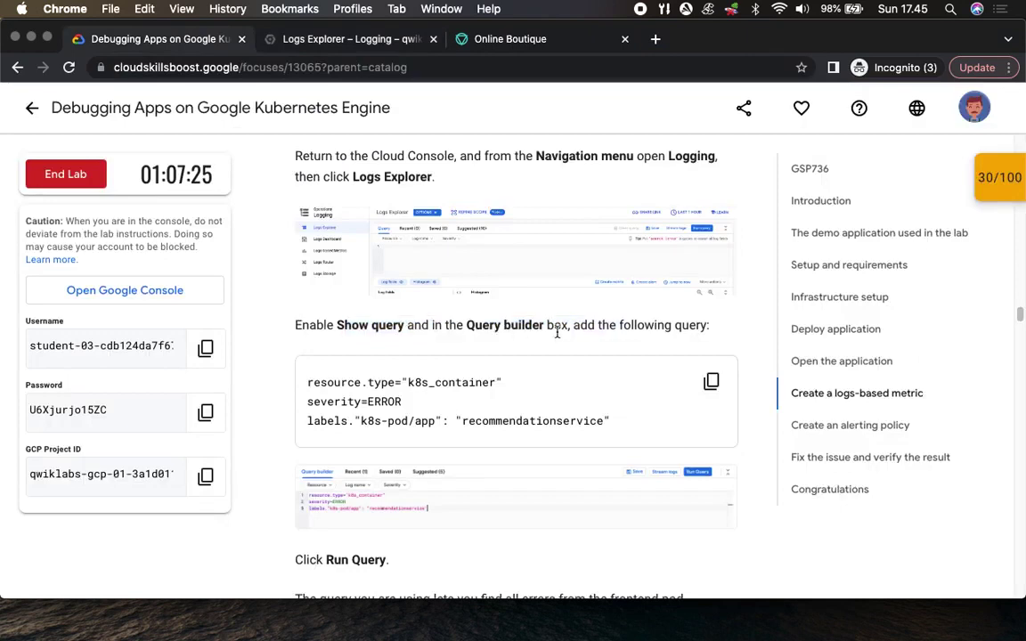
Copy the lab's query into the Logs Explorer query editor: resource.type="k8s_container", severity=ERROR, labels."k8s-pod/app": "recommendationservice"
click(711, 383)
click(363, 41)
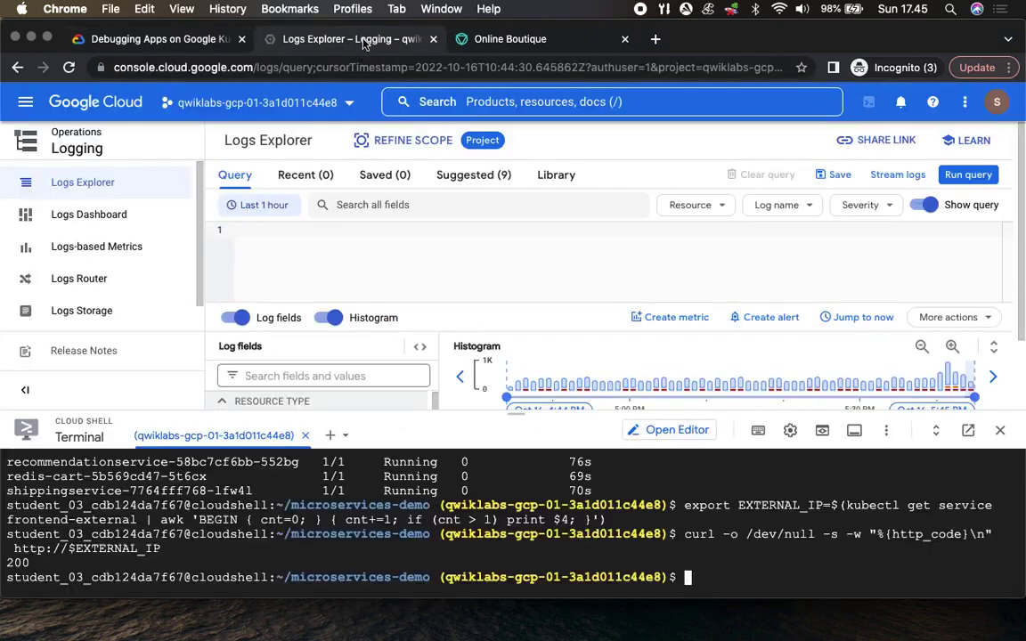
click(317, 250)
key(super+v)
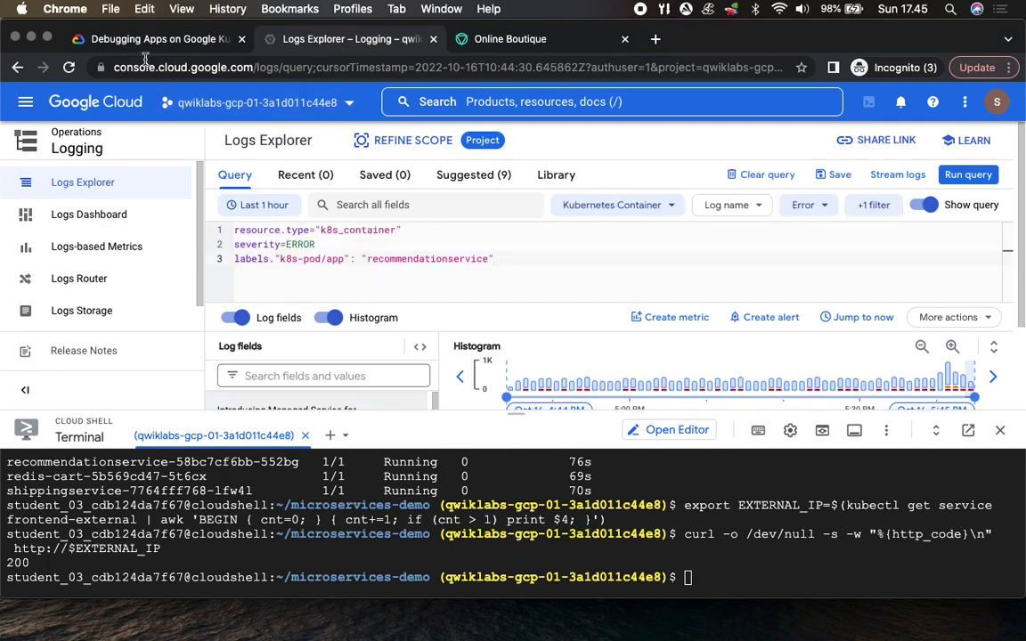
Check the lab's next instruction, shrink the Cloud Shell terminal to enlarge Logs Explorer, and run the recommendationservice error query
click(147, 40)
scroll(428, 317, down, 5)
drag(321, 343, 389, 345)
click(318, 39)
drag(519, 415, 505, 565)
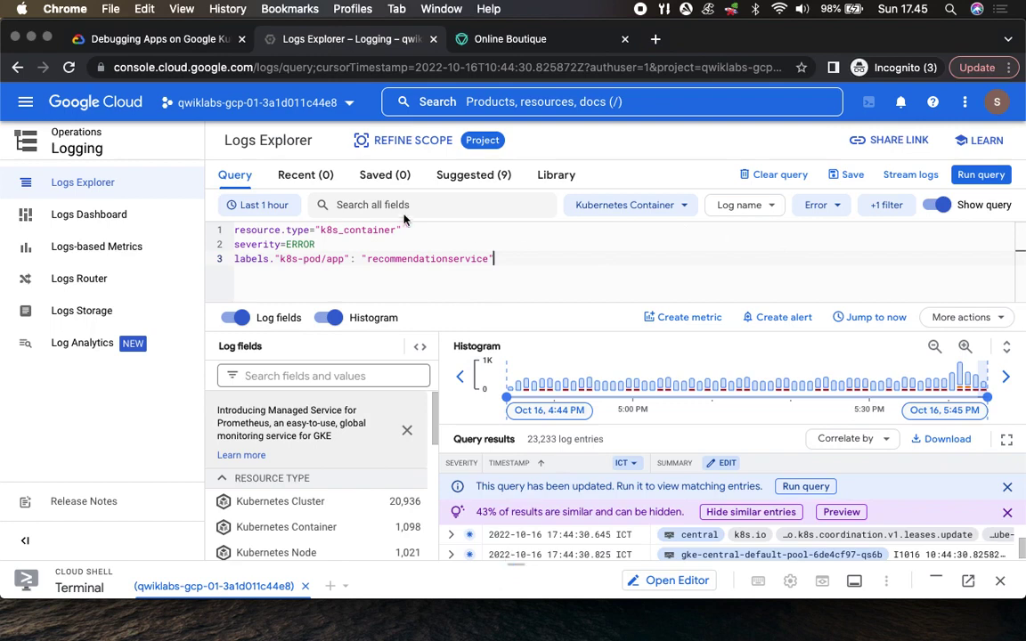
click(979, 175)
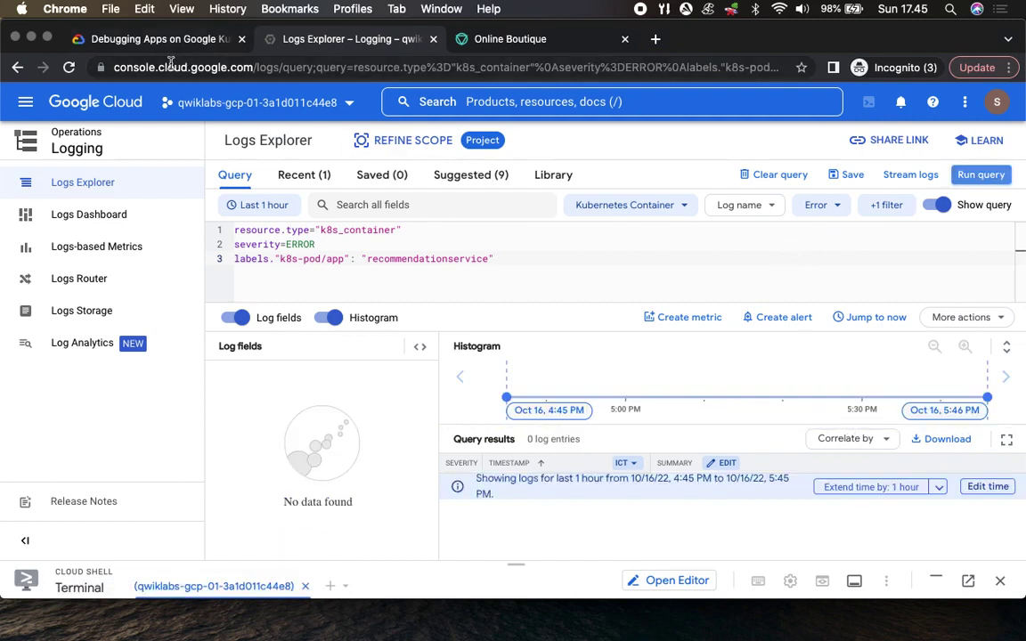
Read the lab's Create Metric instruction and start creating a logs-based metric from the current Logs Explorer query
click(156, 40)
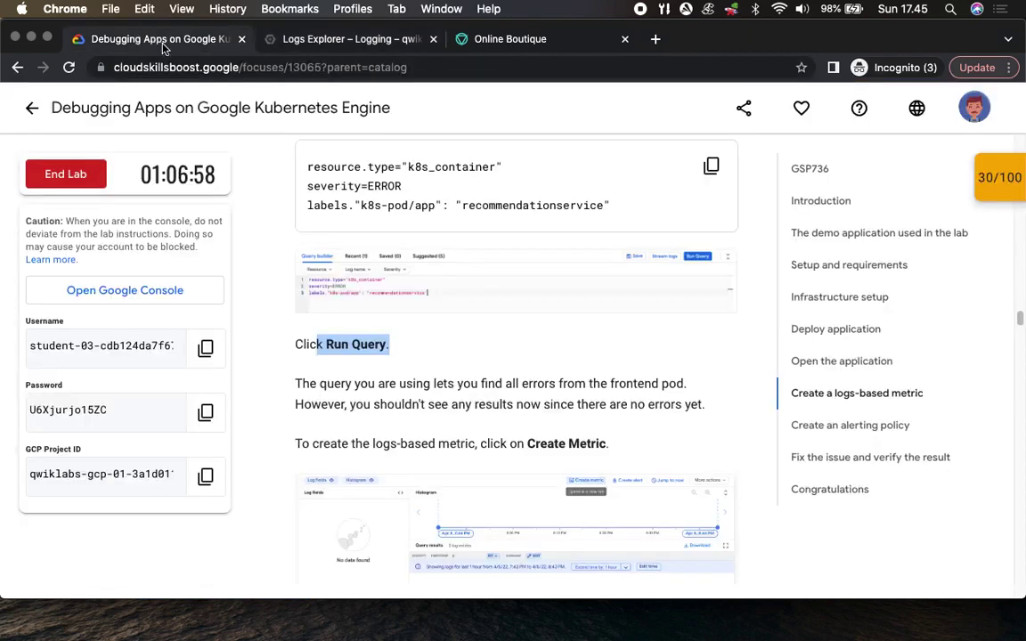
scroll(499, 329, down, 5)
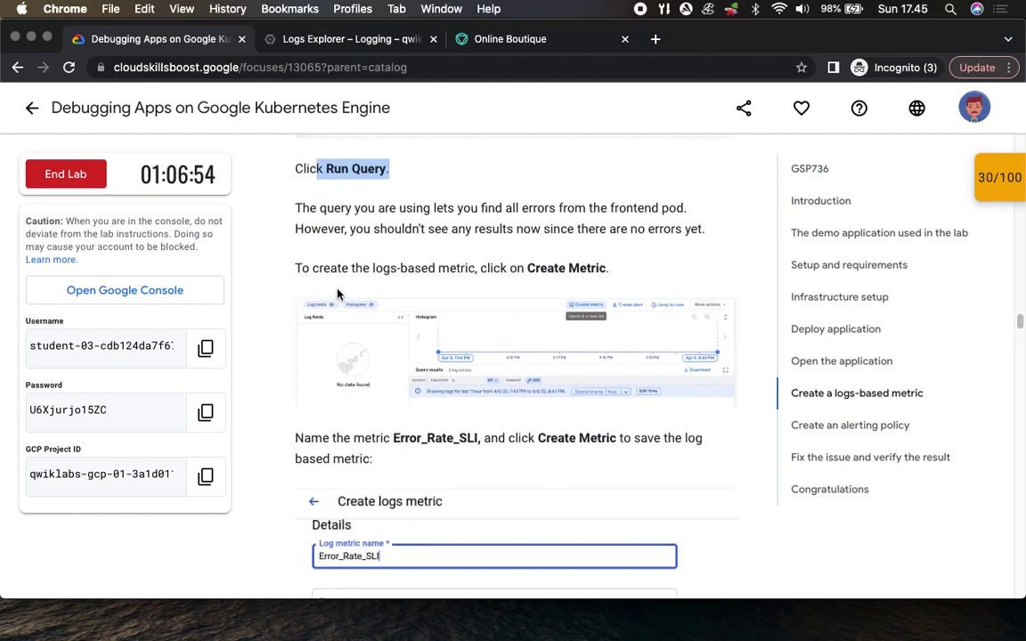
drag(528, 270, 669, 268)
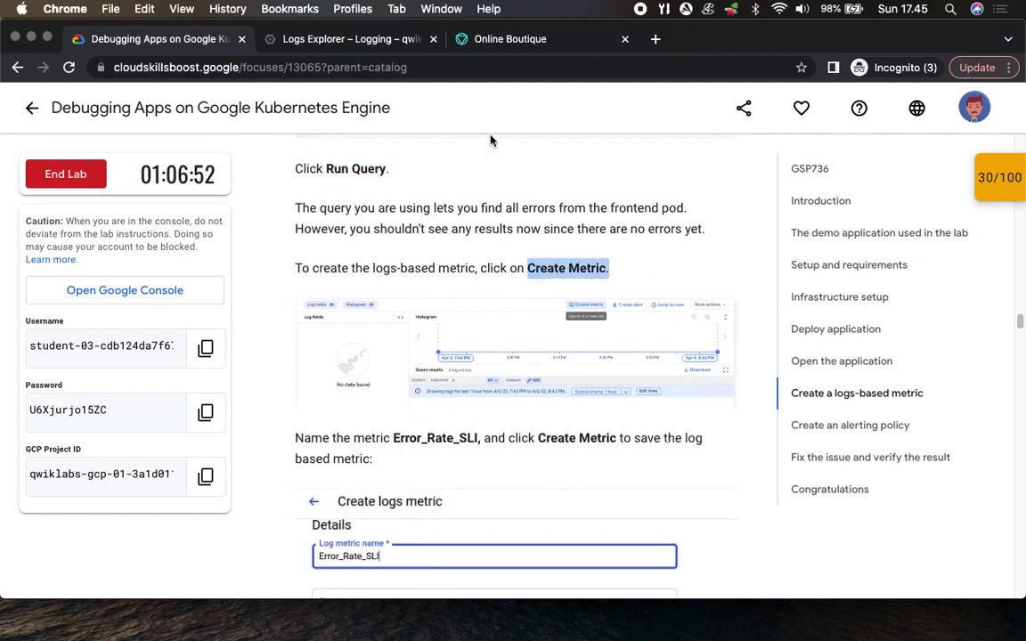
click(336, 40)
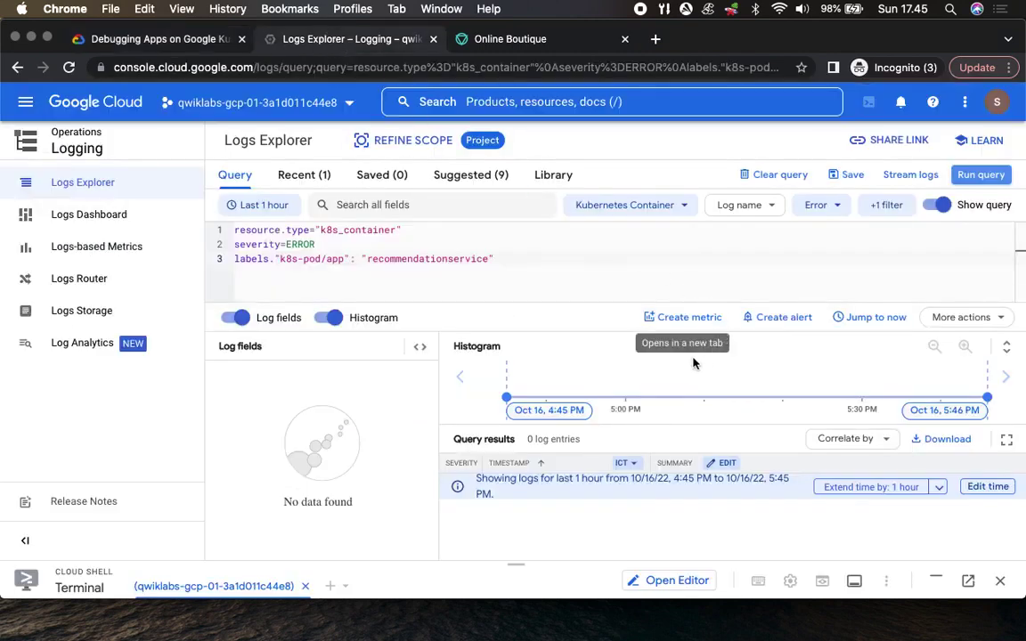
click(684, 319)
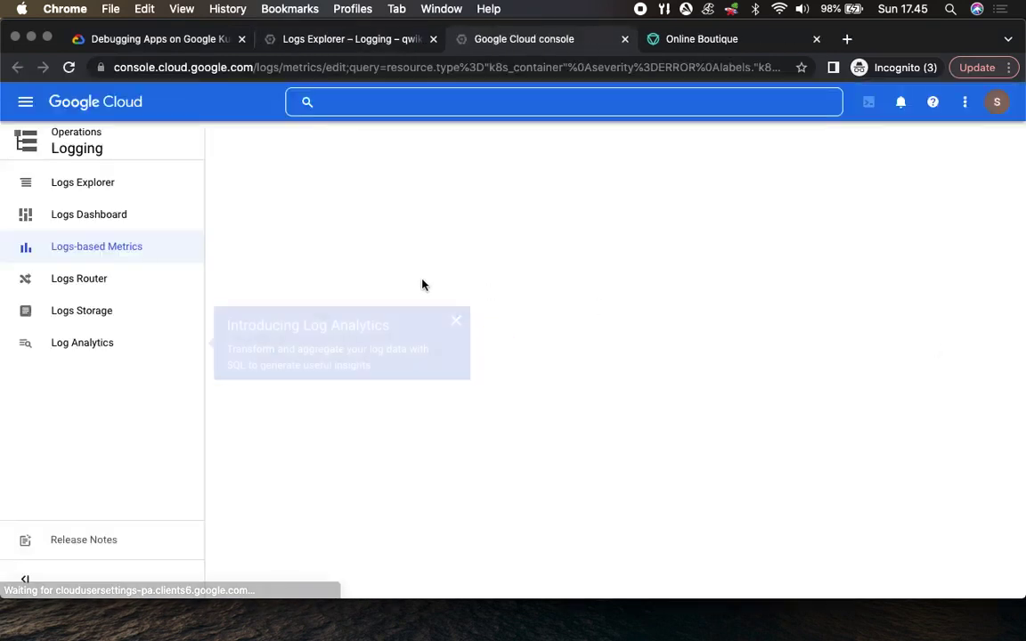
Copy the metric name Error_Rate_SLI from the lab instructions into the new logs metric's name field
click(457, 323)
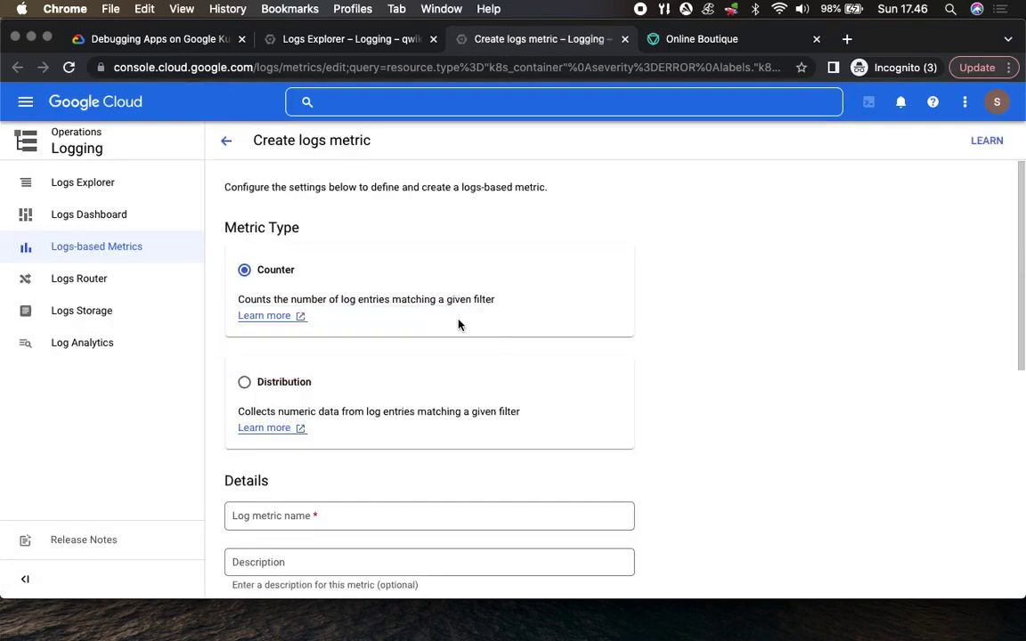
click(155, 40)
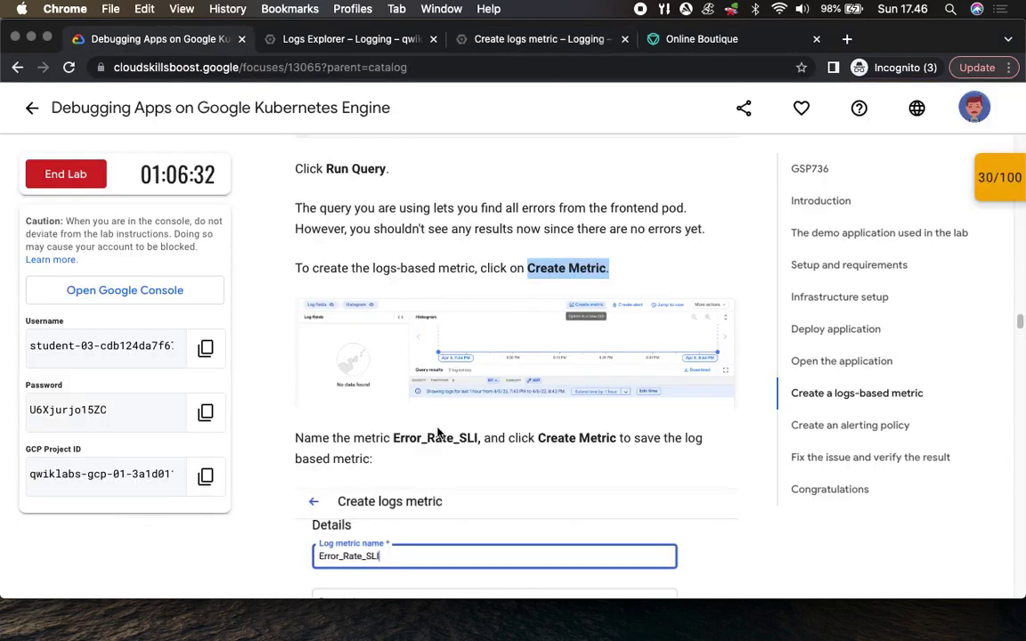
scroll(437, 433, down, 3)
drag(395, 259, 476, 268)
key(super+c)
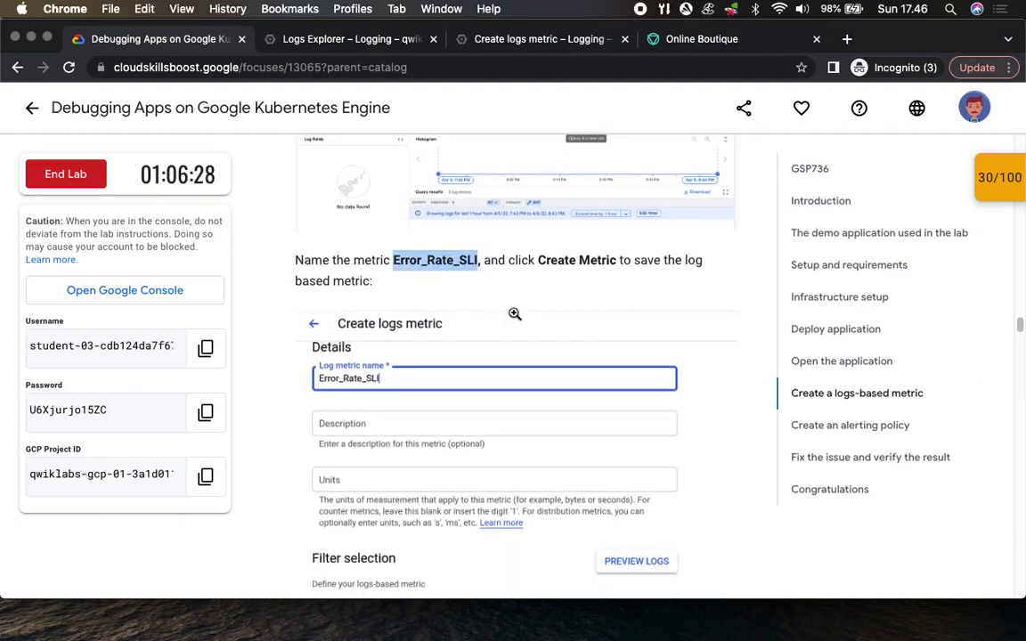
click(348, 40)
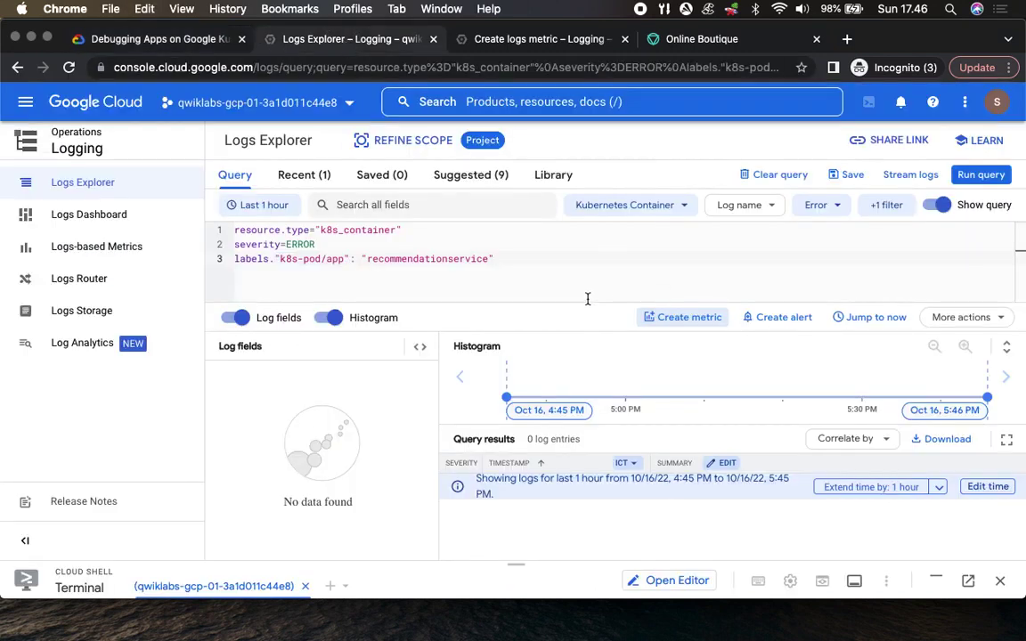
click(549, 38)
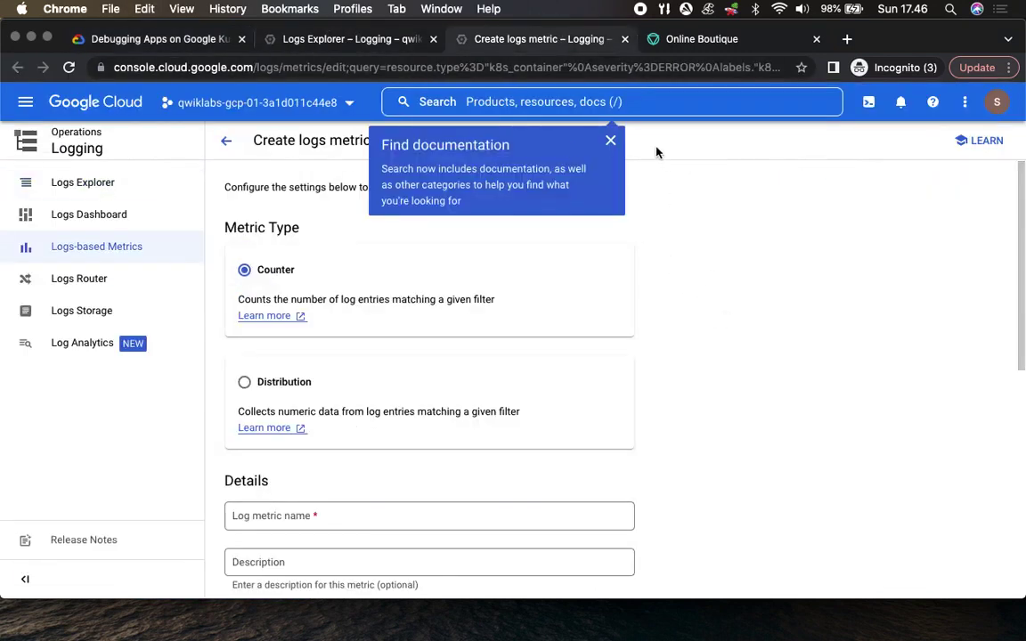
click(611, 140)
scroll(758, 351, down, 3)
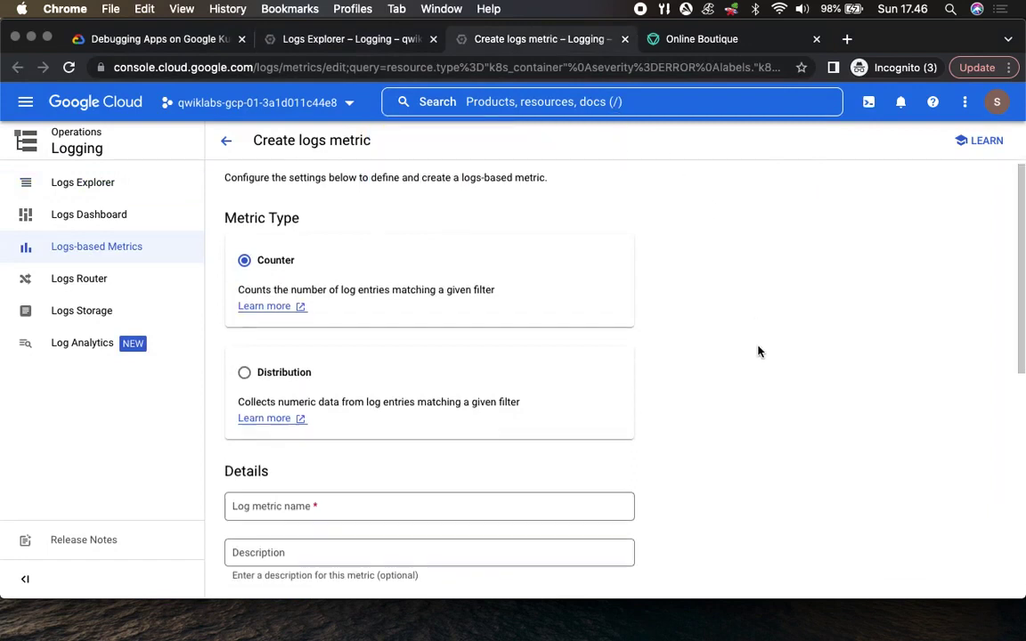
click(312, 343)
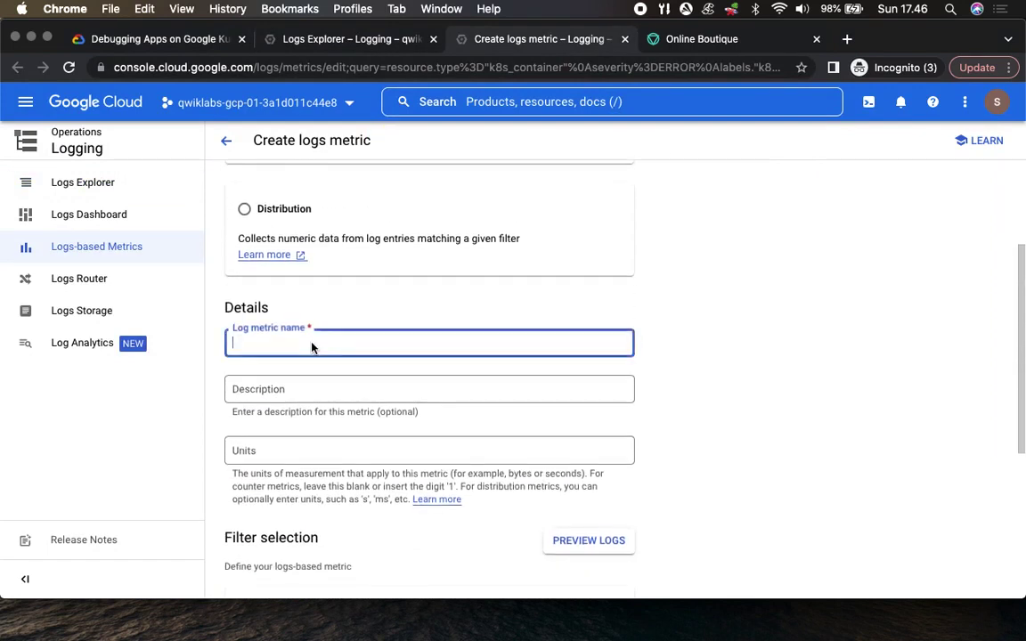
key(super+v)
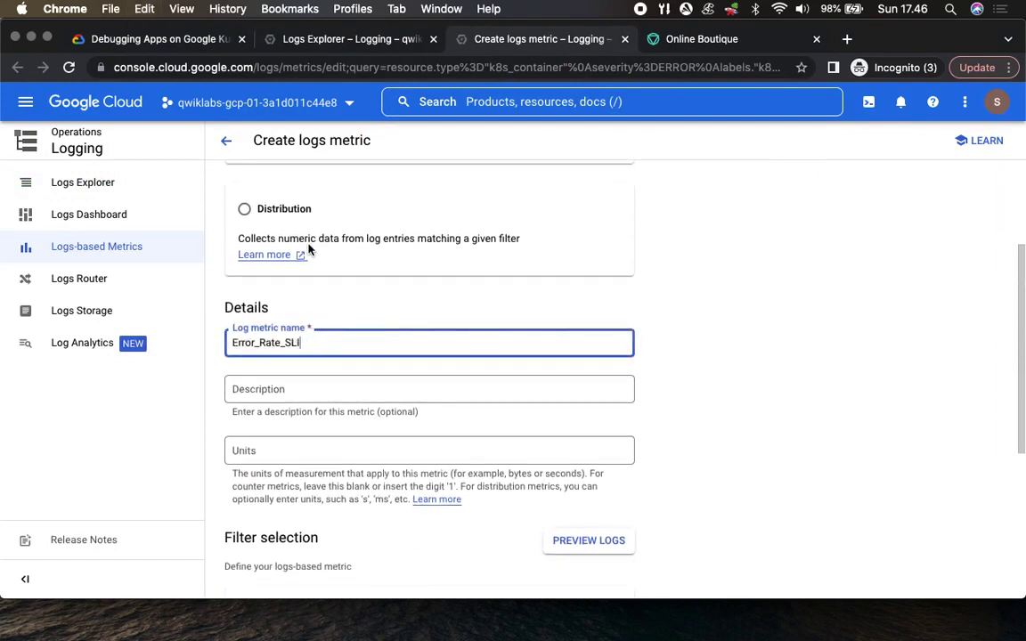
Check the lab's Create Metric instructions and example filter, and create the Error_Rate_SLI logs-based metric with the existing recommendationservice filter
click(149, 40)
drag(538, 260, 653, 259)
scroll(642, 309, down, 2)
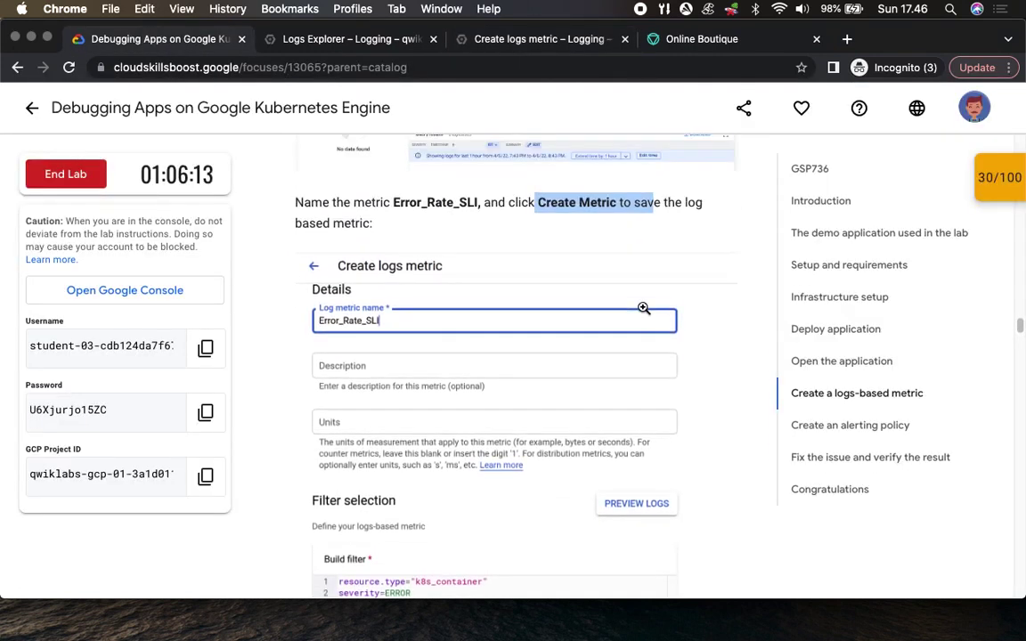
scroll(643, 308, down, 5)
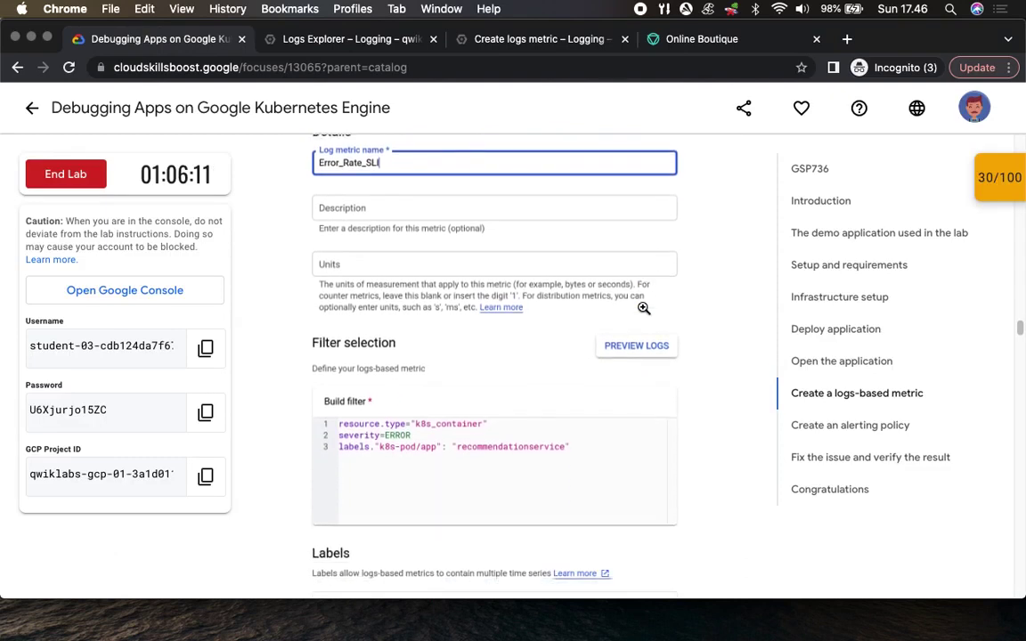
scroll(643, 309, down, 3)
key(ctrl+Tab)
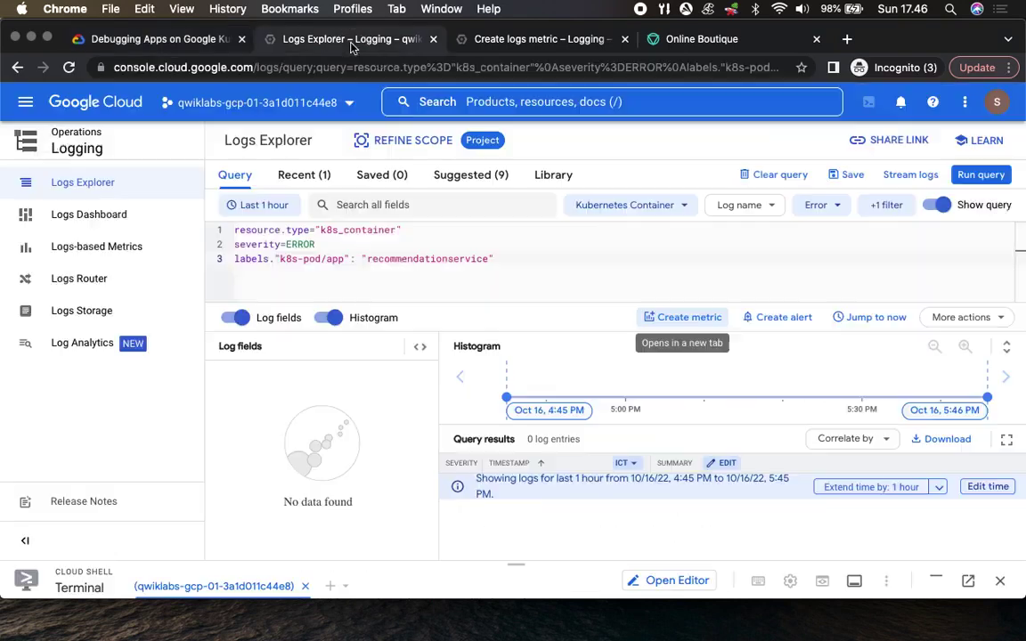
click(551, 40)
scroll(712, 343, down, 5)
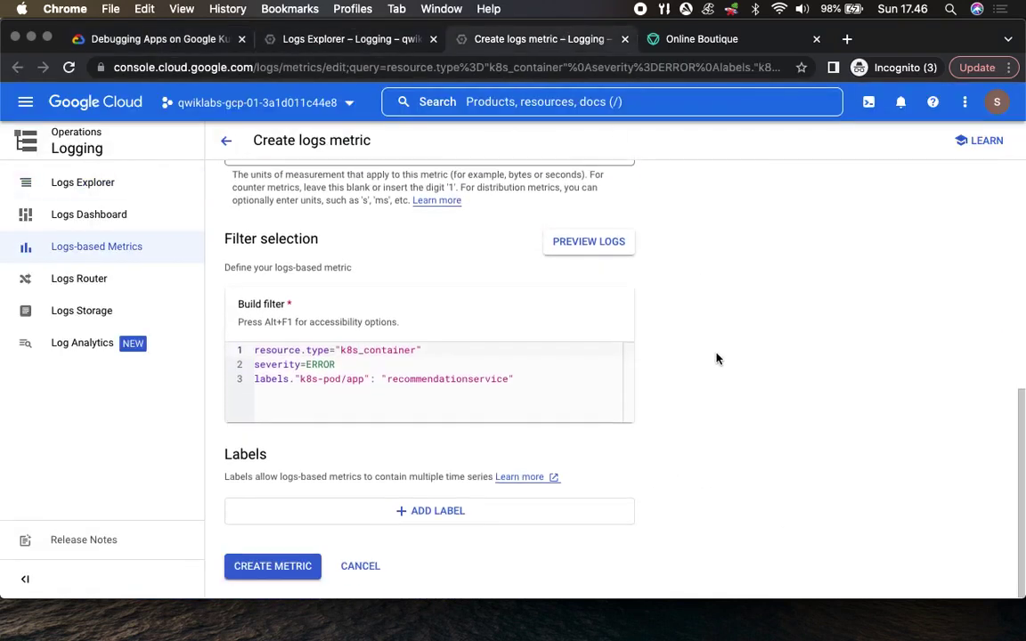
click(254, 574)
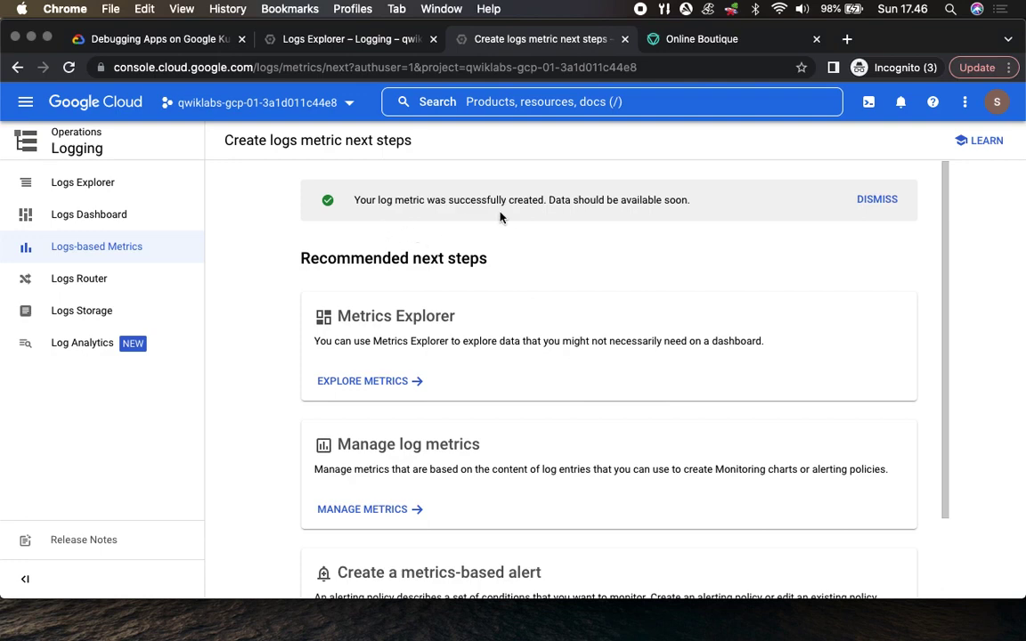
Check the lab progress for the Create a logs-based metric objective, both in the instructions and in the Checkpoints list
click(134, 39)
scroll(709, 466, down, 3)
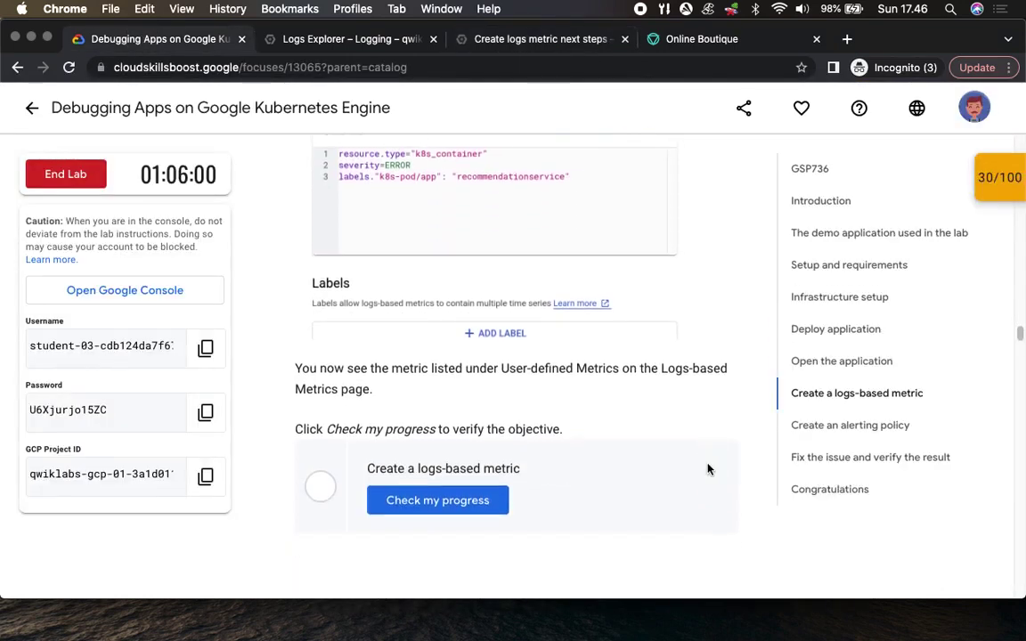
click(443, 498)
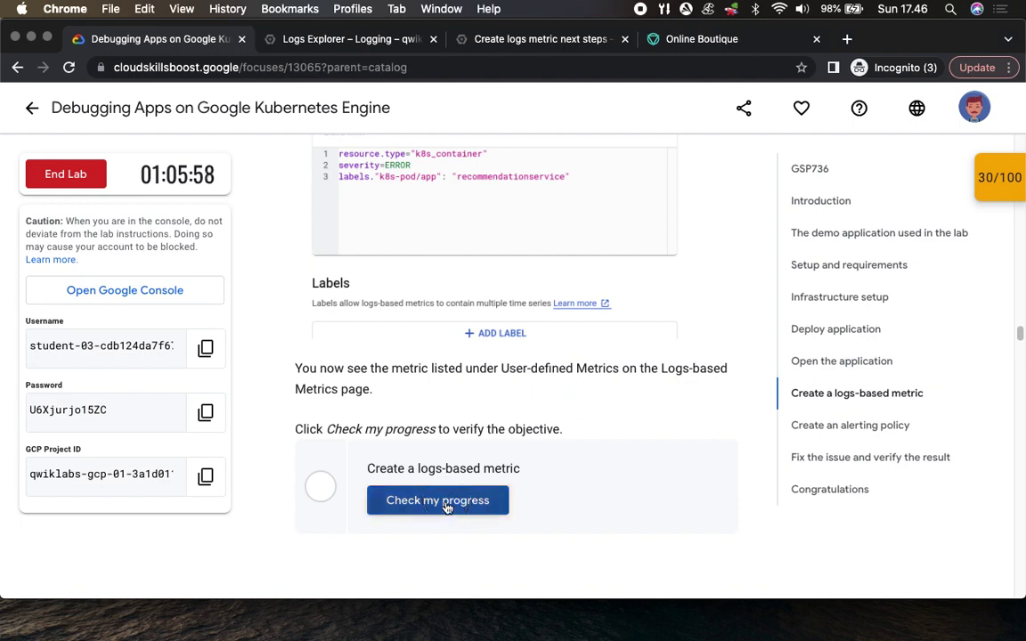
scroll(652, 499, down, 6)
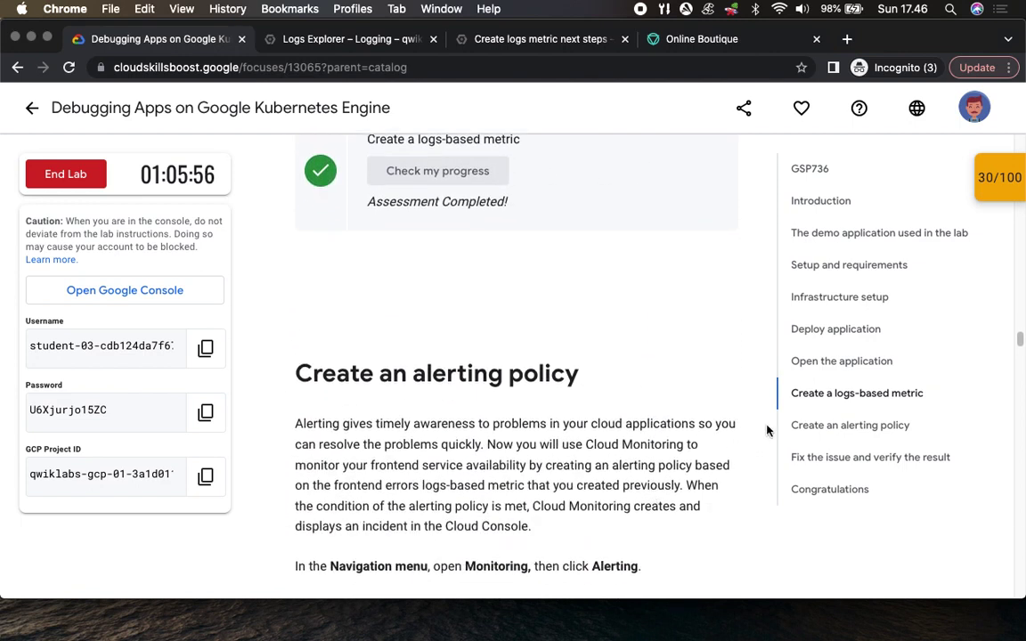
click(998, 186)
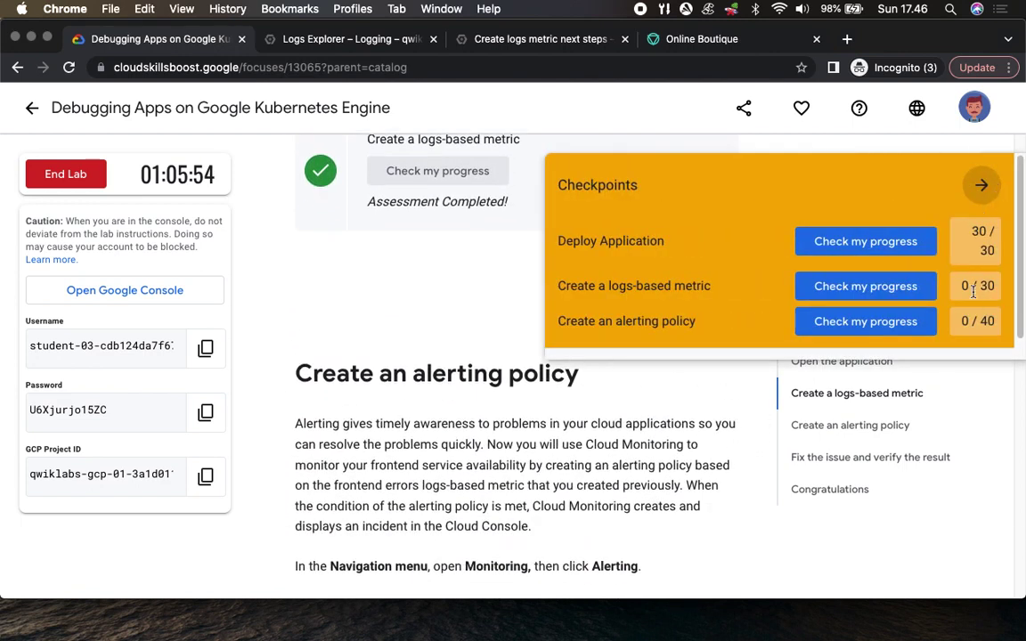
click(869, 296)
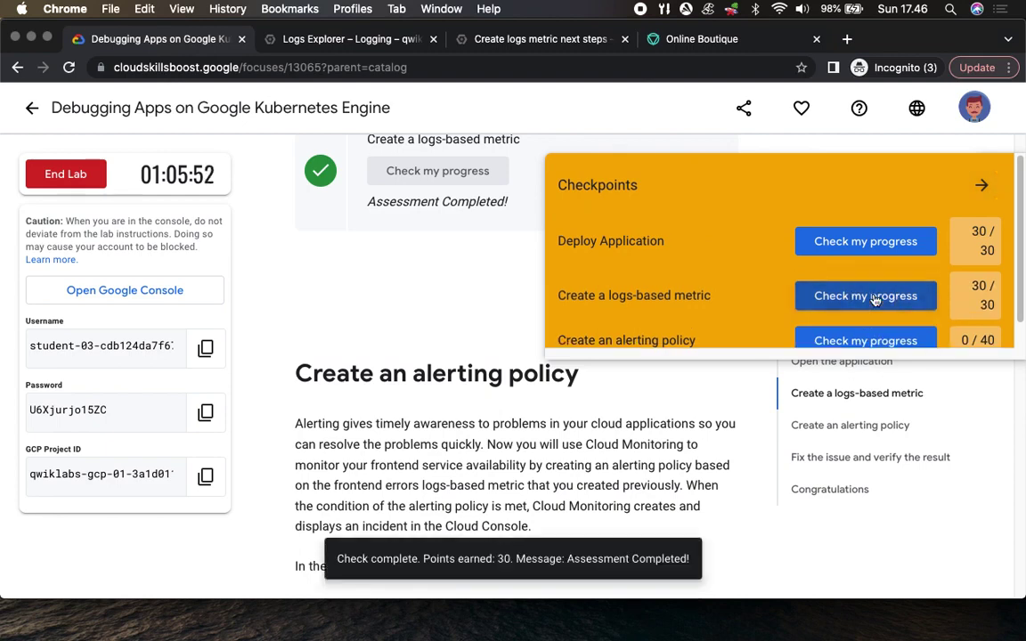
click(982, 185)
Read the lab's Create an alerting policy instructions and open the Monitoring Alerting page in the Google Cloud console
scroll(662, 360, down, 5)
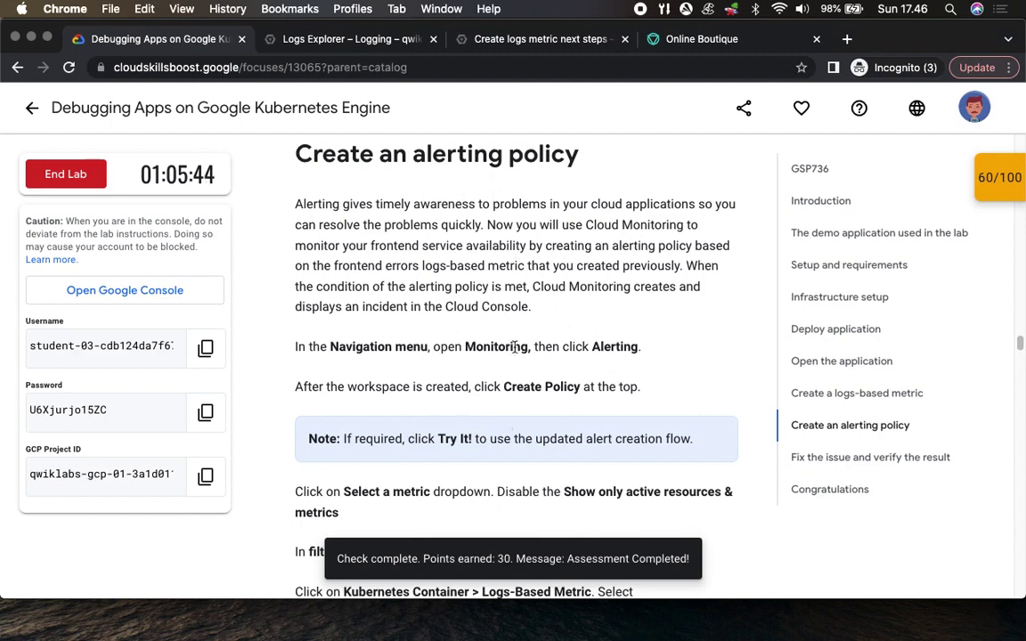
scroll(515, 348, down, 4)
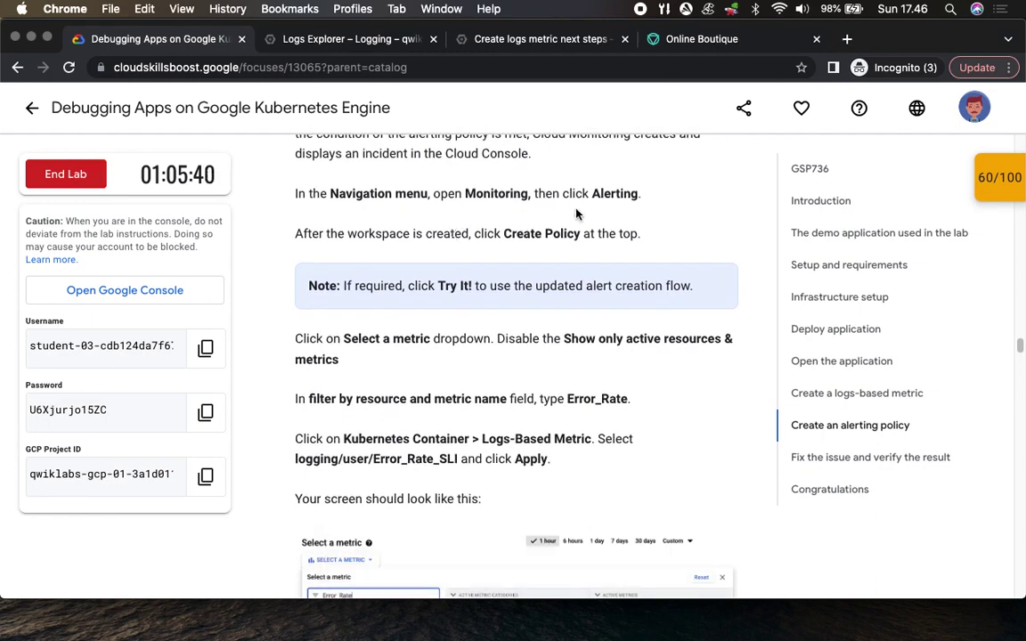
scroll(476, 218, down, 1)
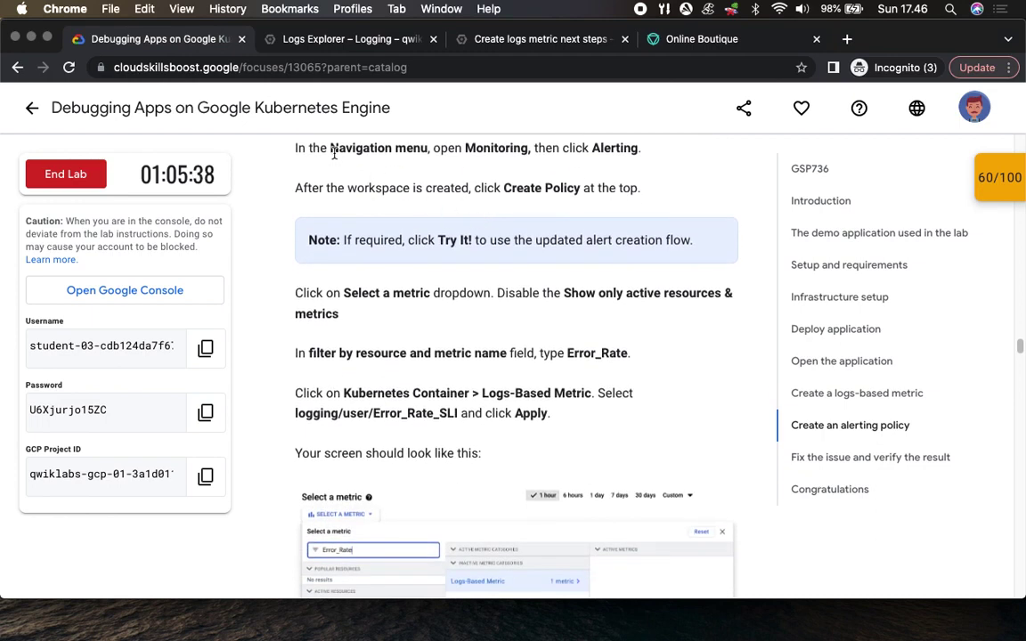
scroll(347, 160, up, 1)
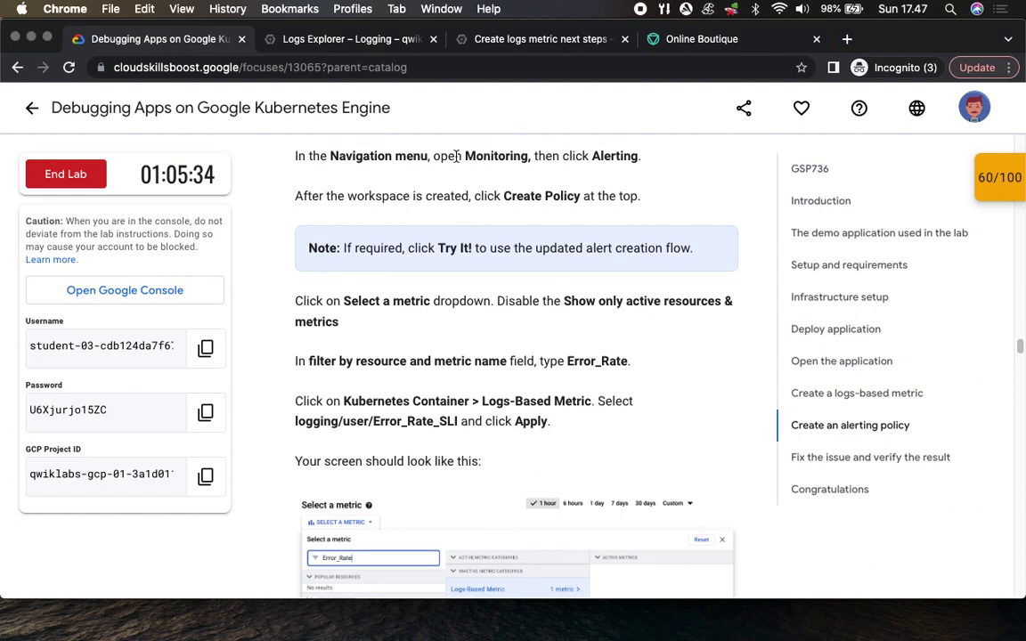
drag(465, 156, 669, 151)
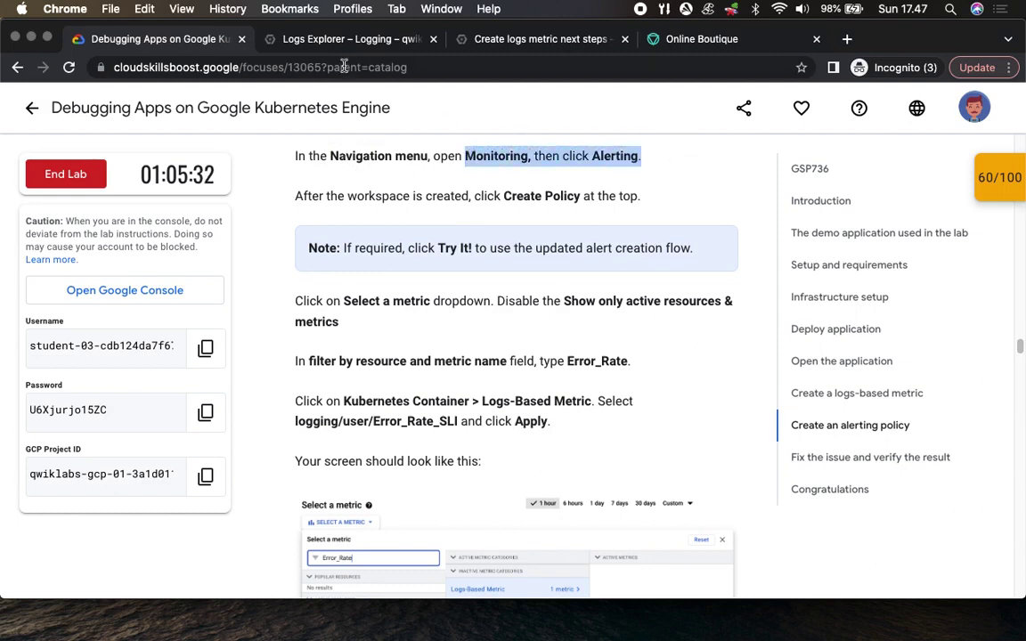
click(332, 42)
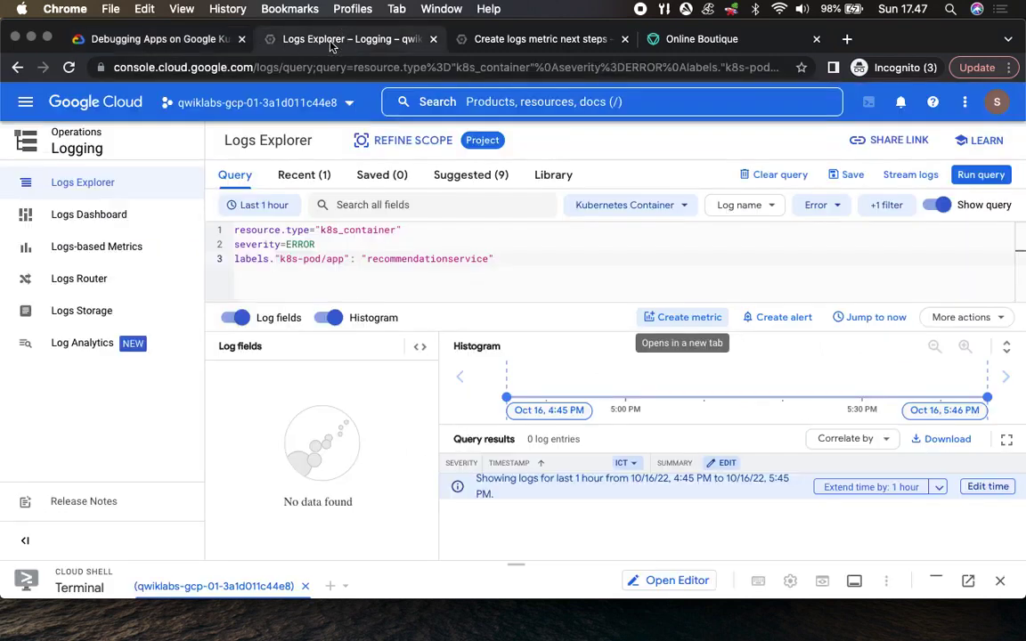
click(25, 103)
scroll(92, 420, down, 10)
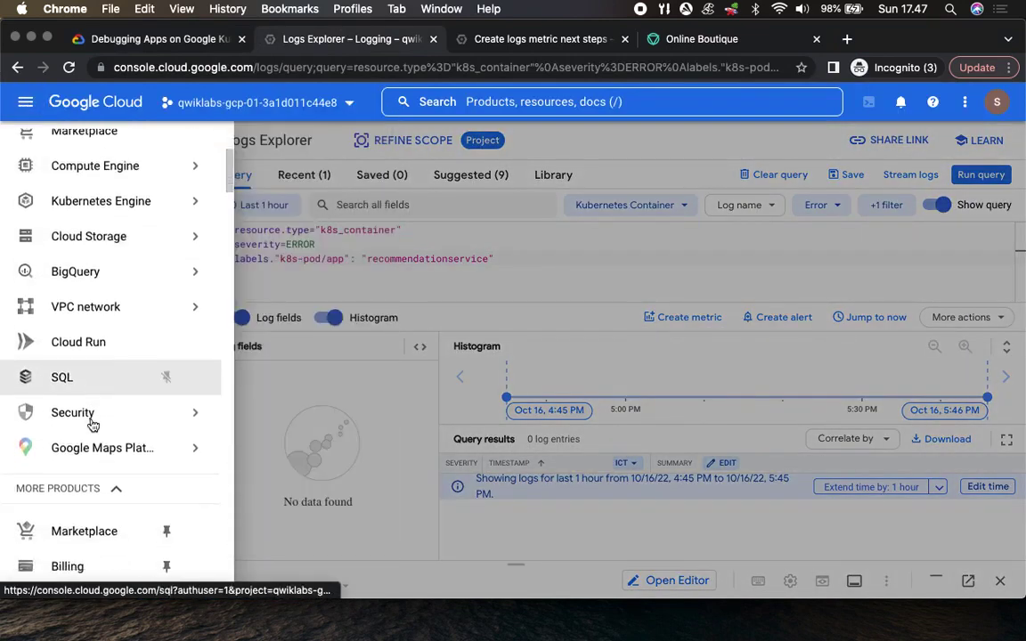
scroll(92, 425, down, 10)
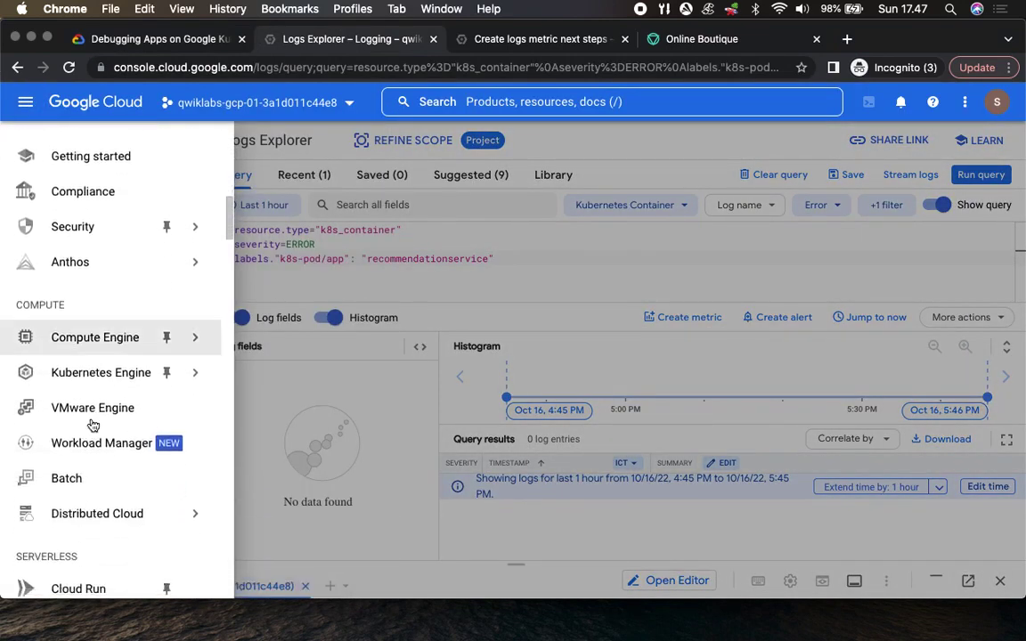
scroll(92, 425, down, 10)
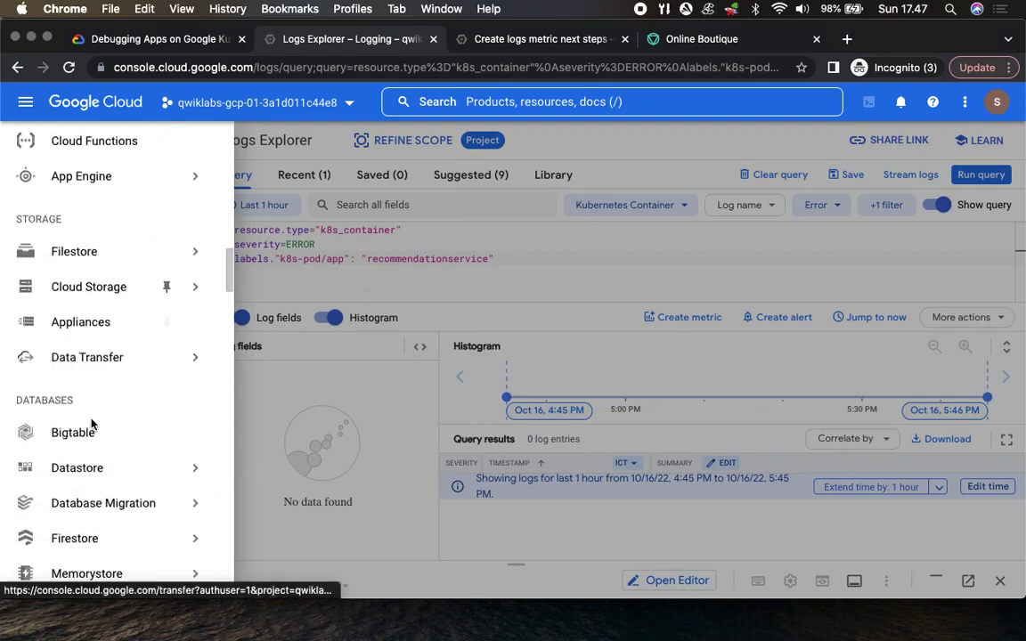
scroll(92, 425, down, 10)
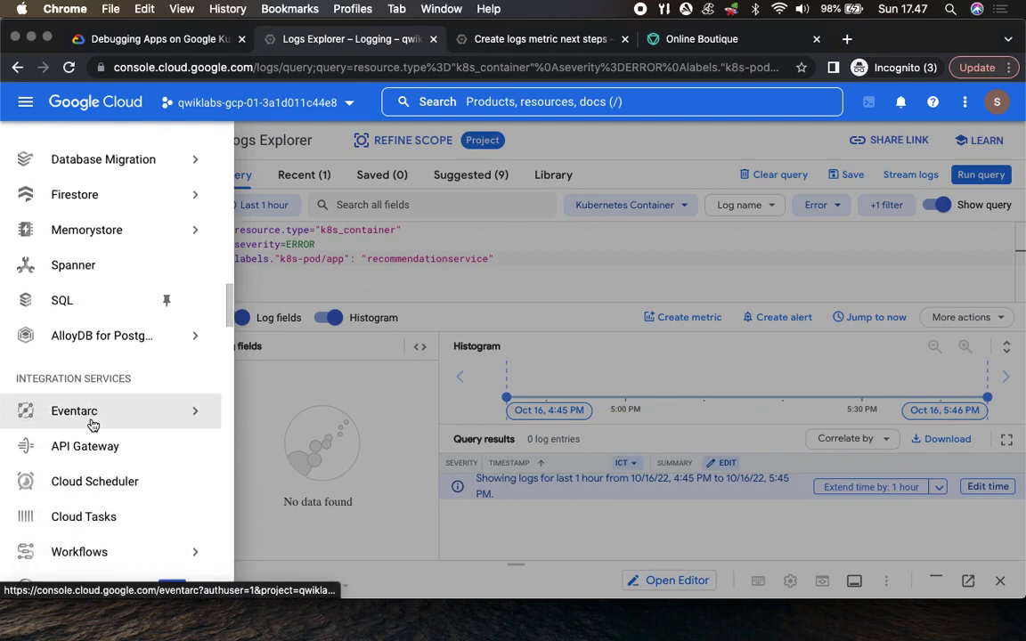
scroll(91, 425, down, 10)
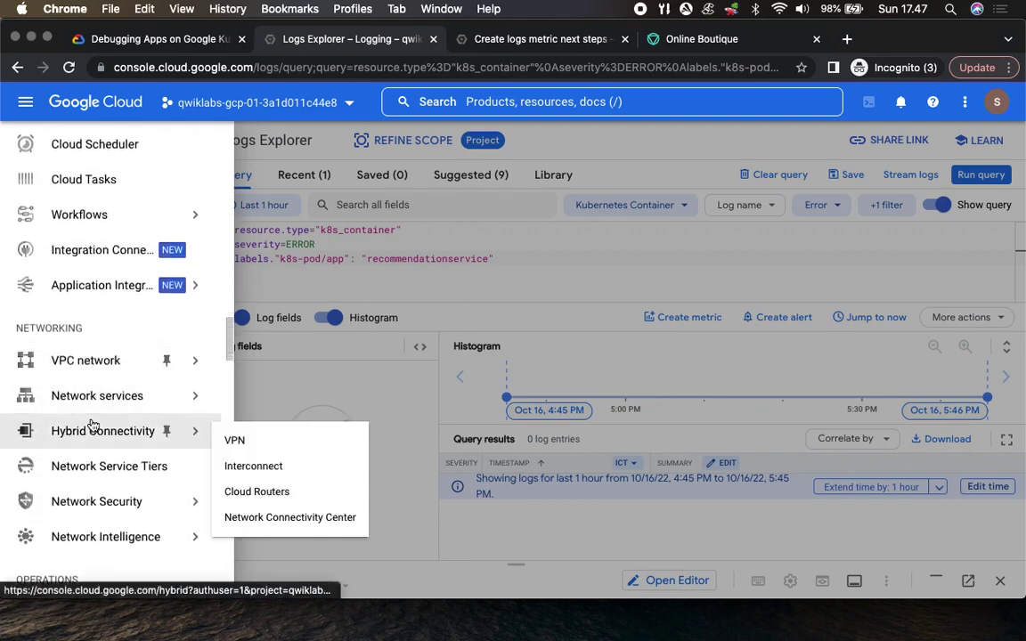
scroll(92, 426, down, 5)
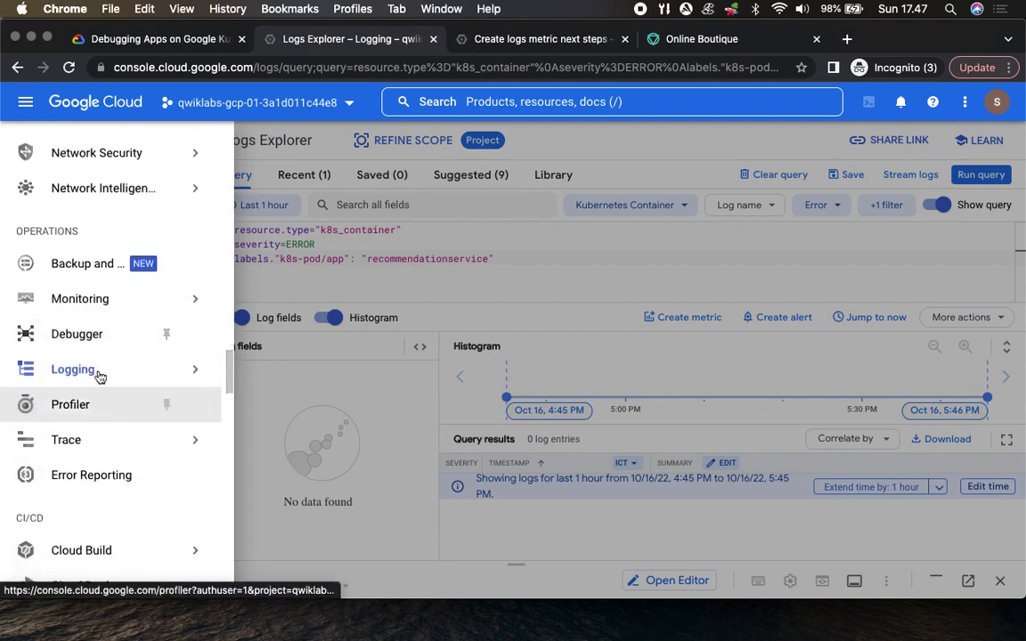
mouse_move(94, 304)
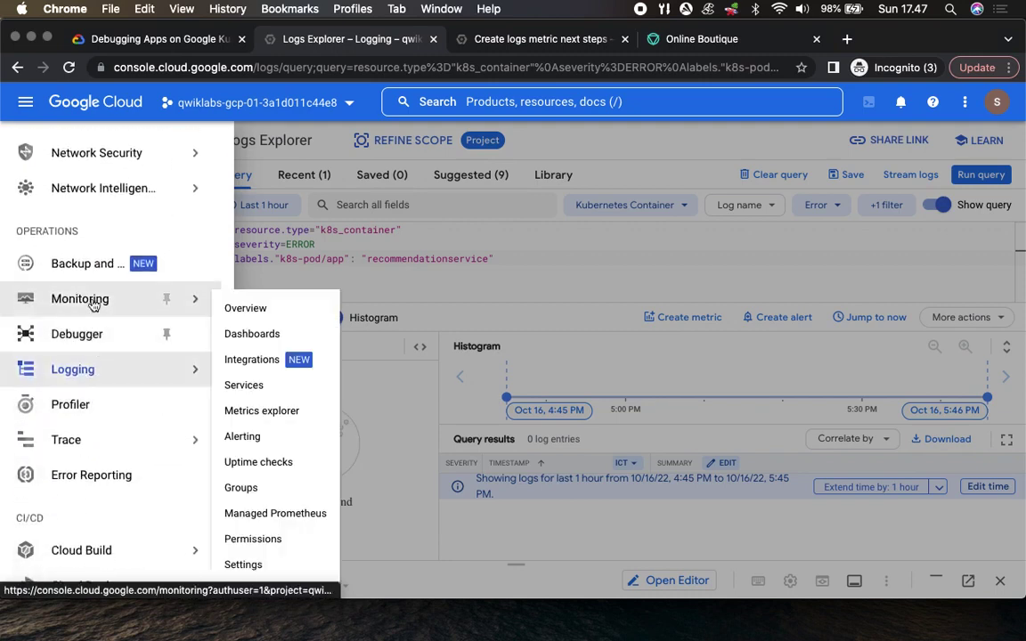
click(241, 439)
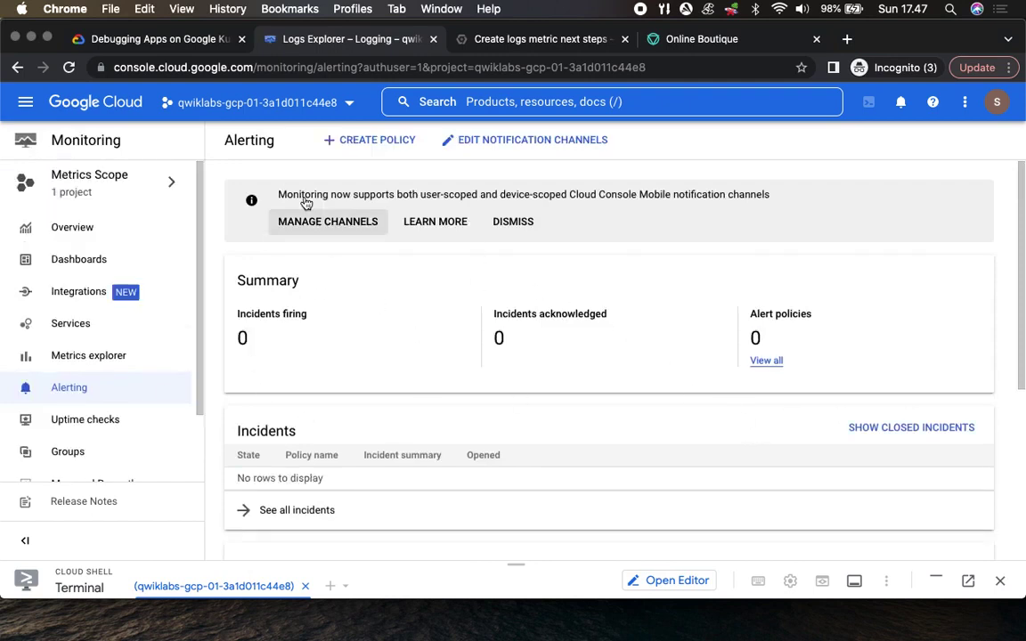
Check the lab's Create Policy instruction and start creating a new alerting policy in Monitoring
click(159, 42)
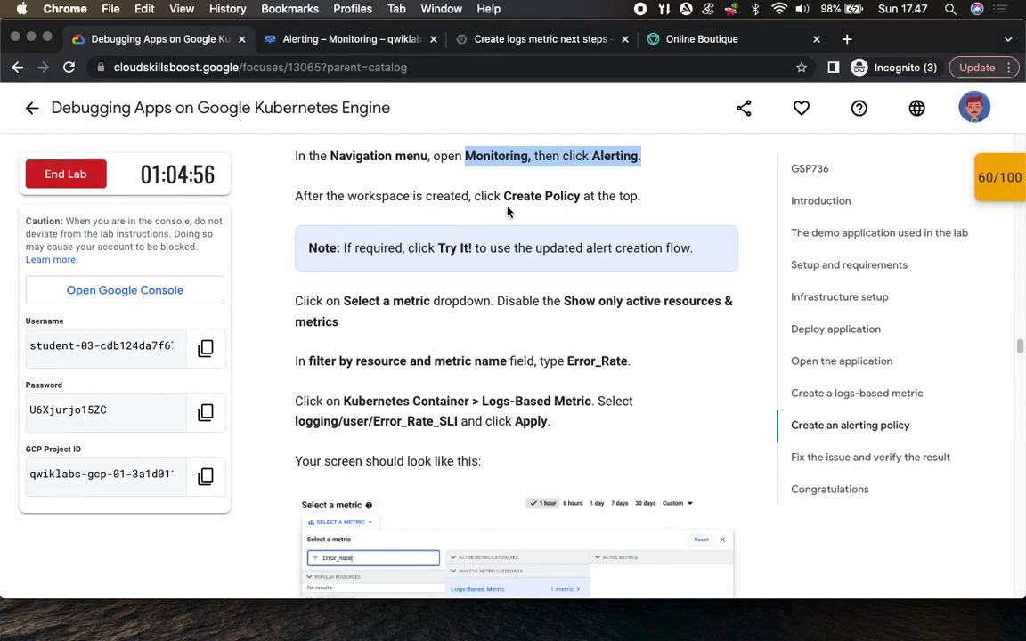
drag(505, 197, 583, 197)
click(331, 40)
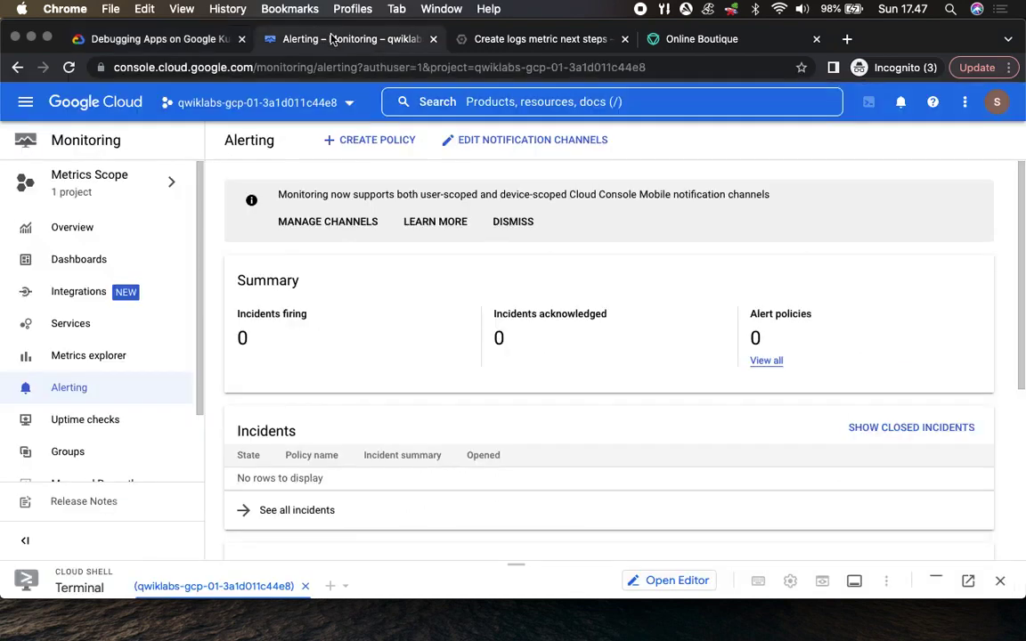
click(367, 139)
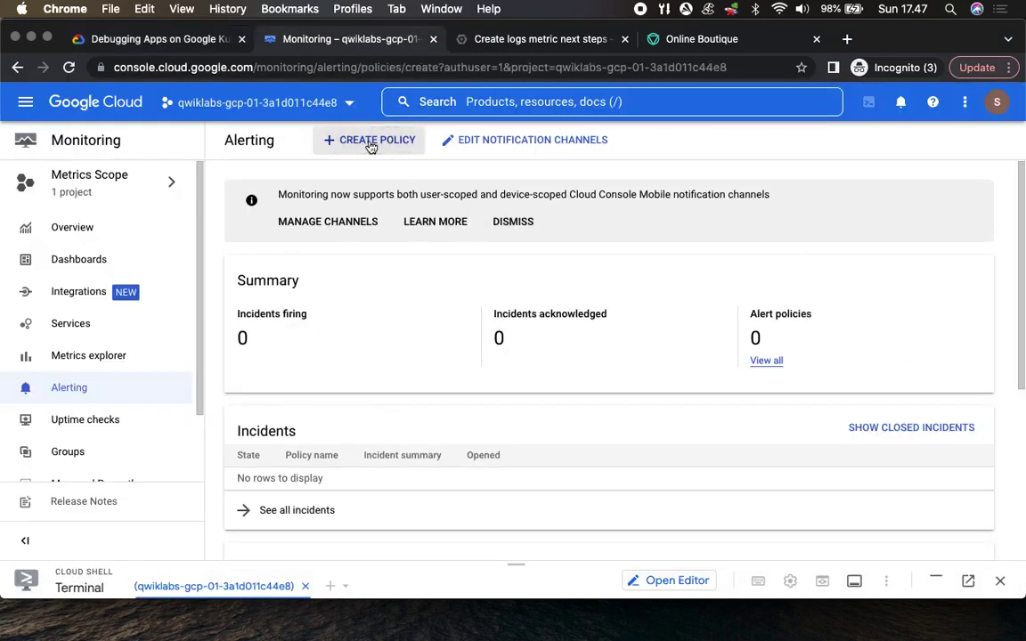
Read the lab's Select a metric instructions and turn off Show only active resources & metrics in the new condition's metric selection
click(149, 41)
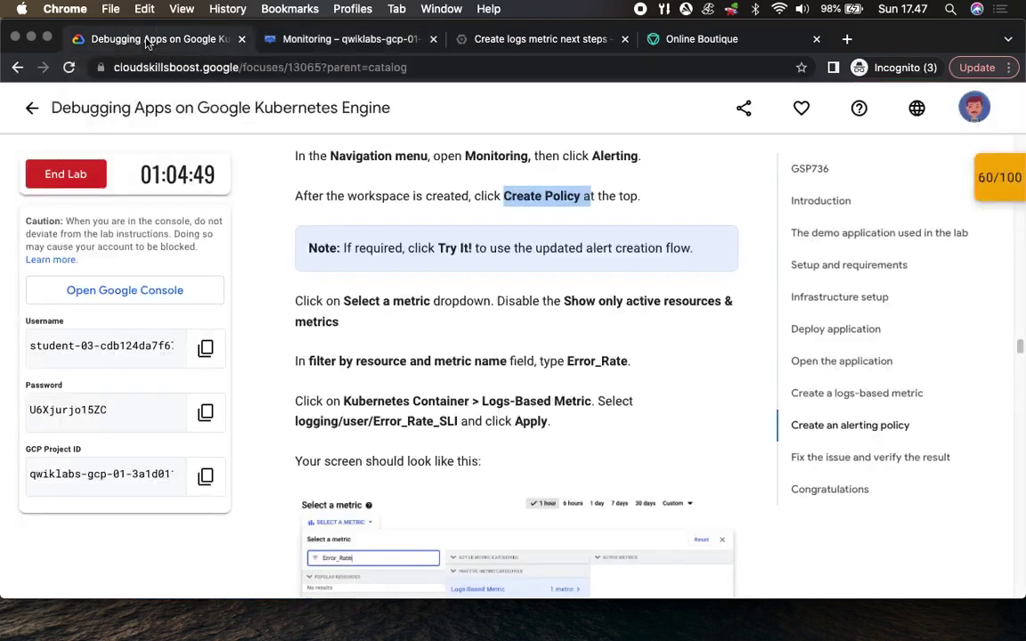
scroll(509, 296, down, 2)
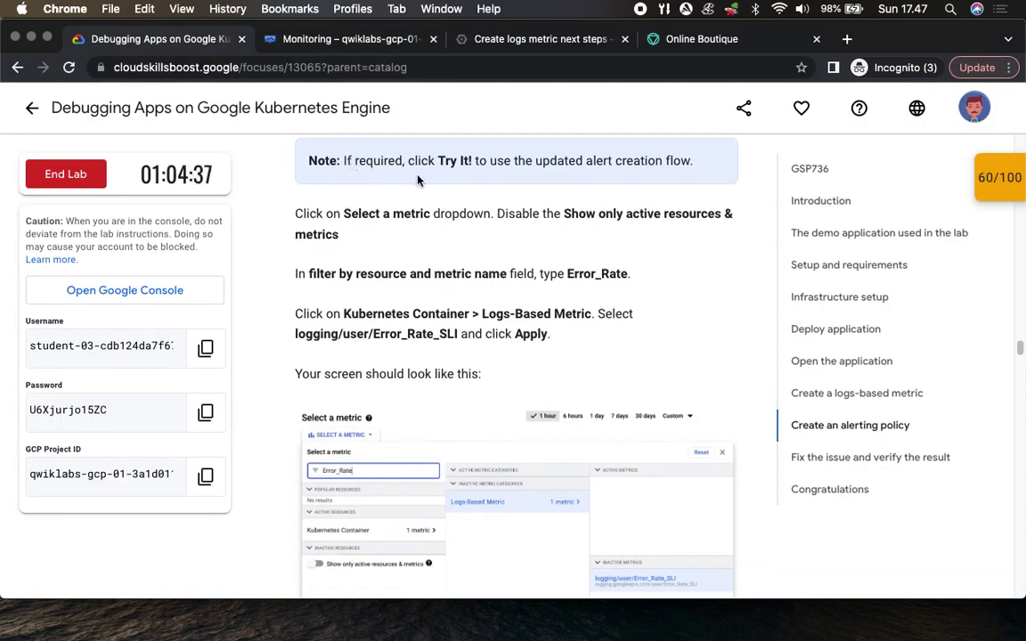
scroll(466, 242, down, 2)
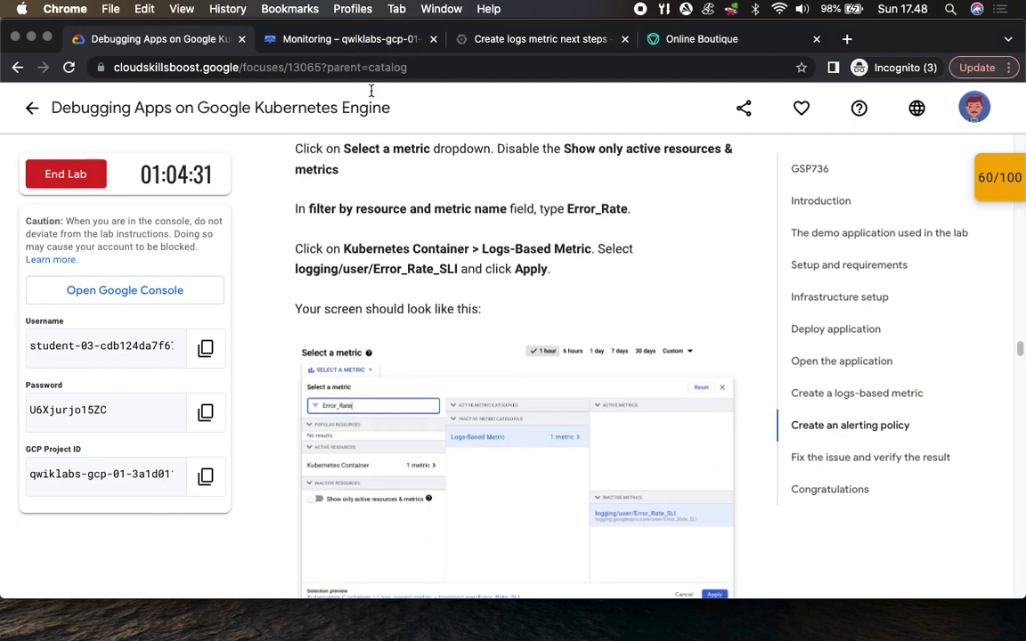
click(285, 40)
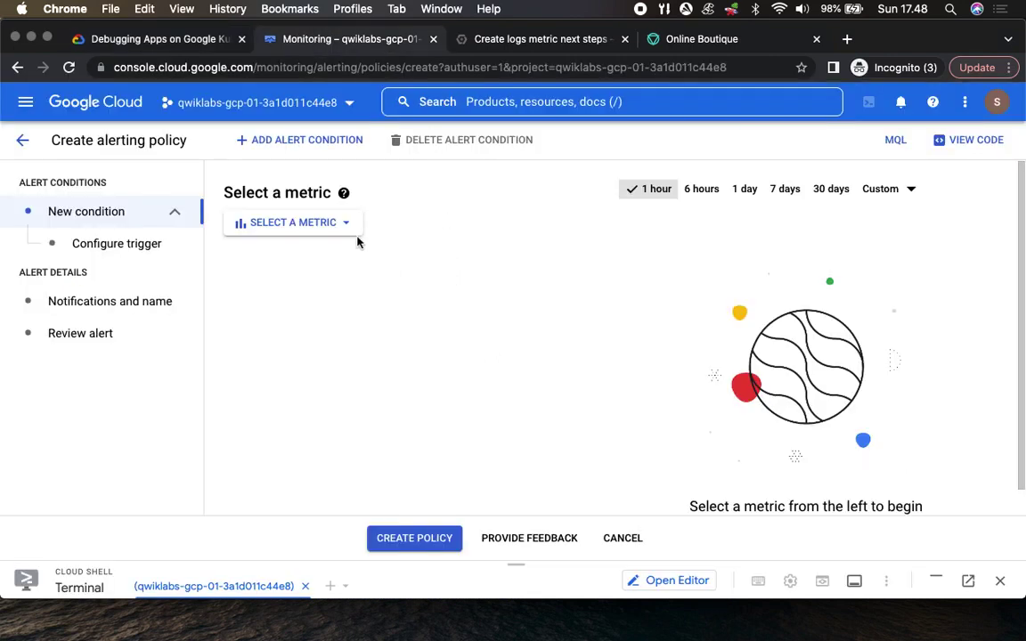
click(160, 39)
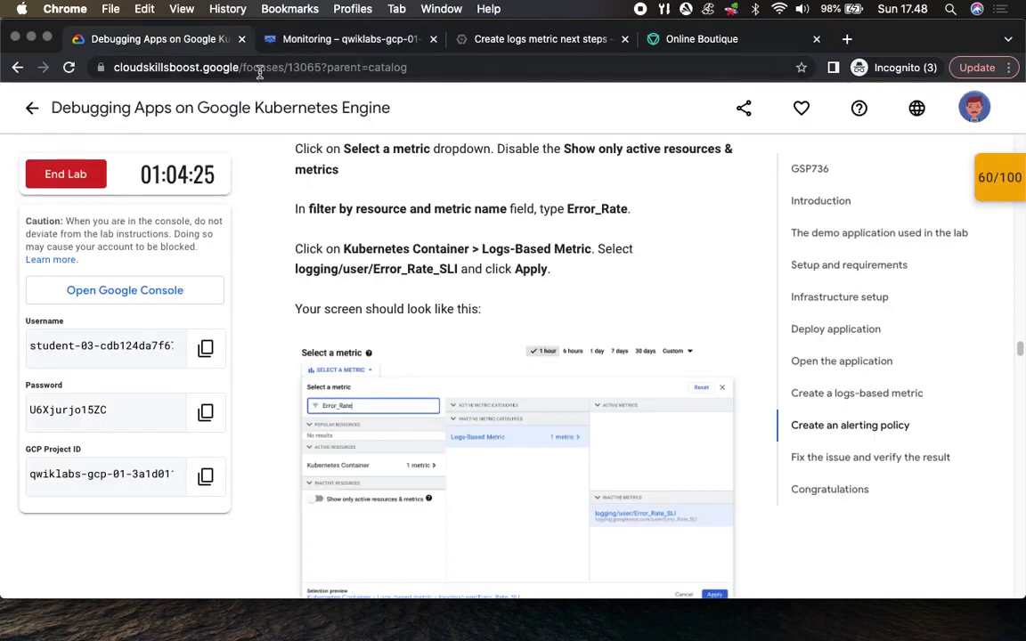
click(294, 37)
click(315, 225)
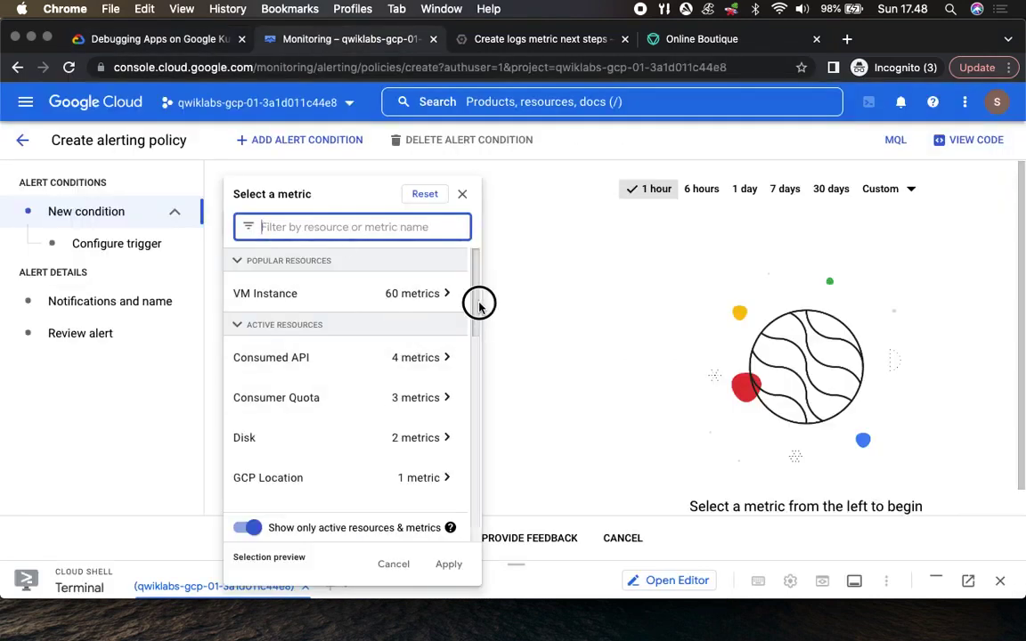
click(248, 528)
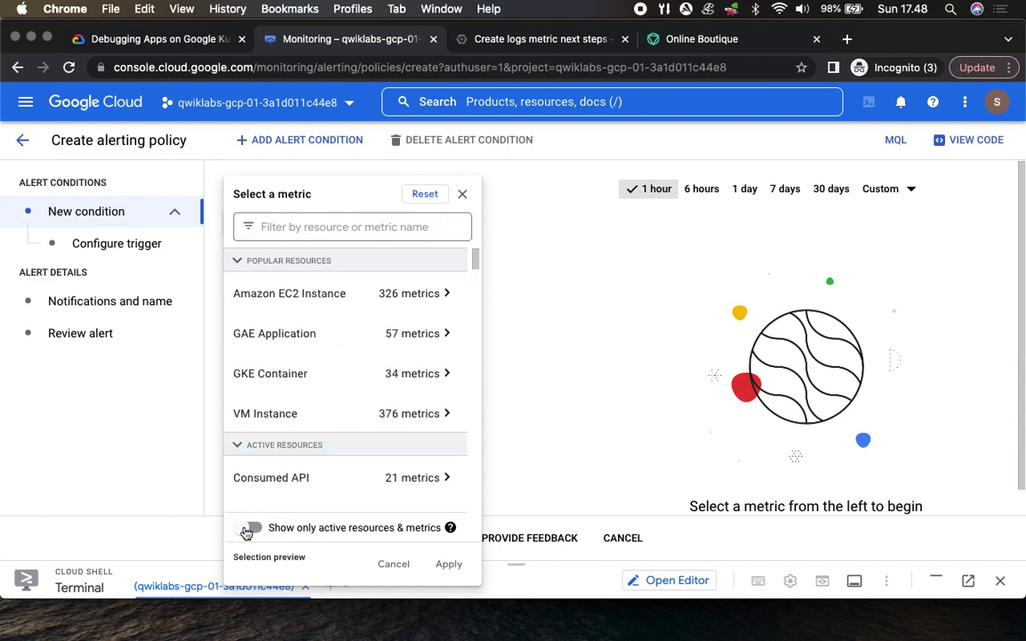
Copy Error_Rate from the lab instructions and filter the alerting policy's metric selection by it
click(143, 39)
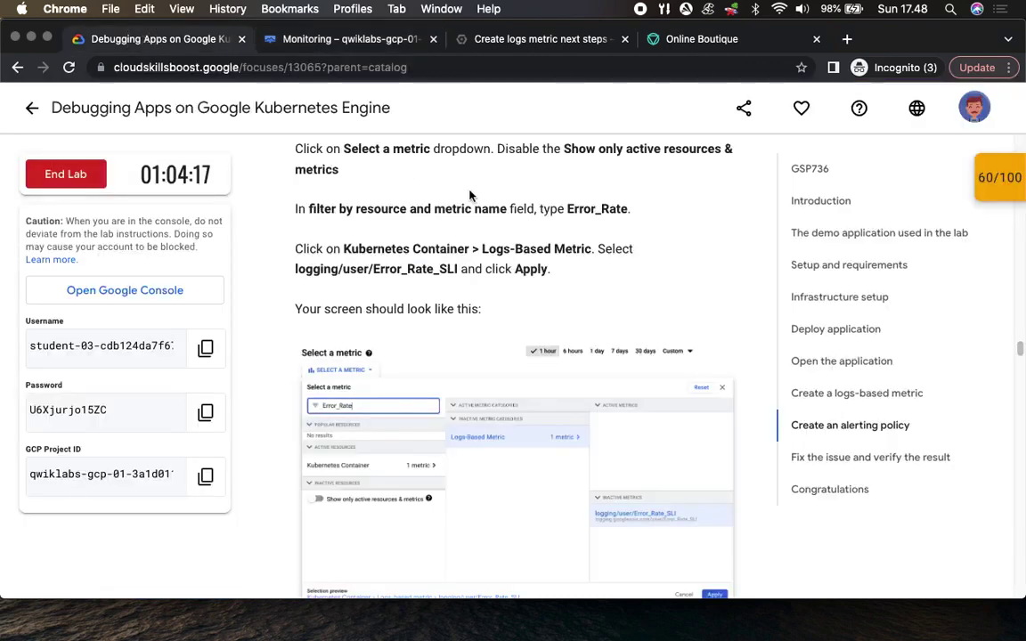
scroll(389, 234, down, 2)
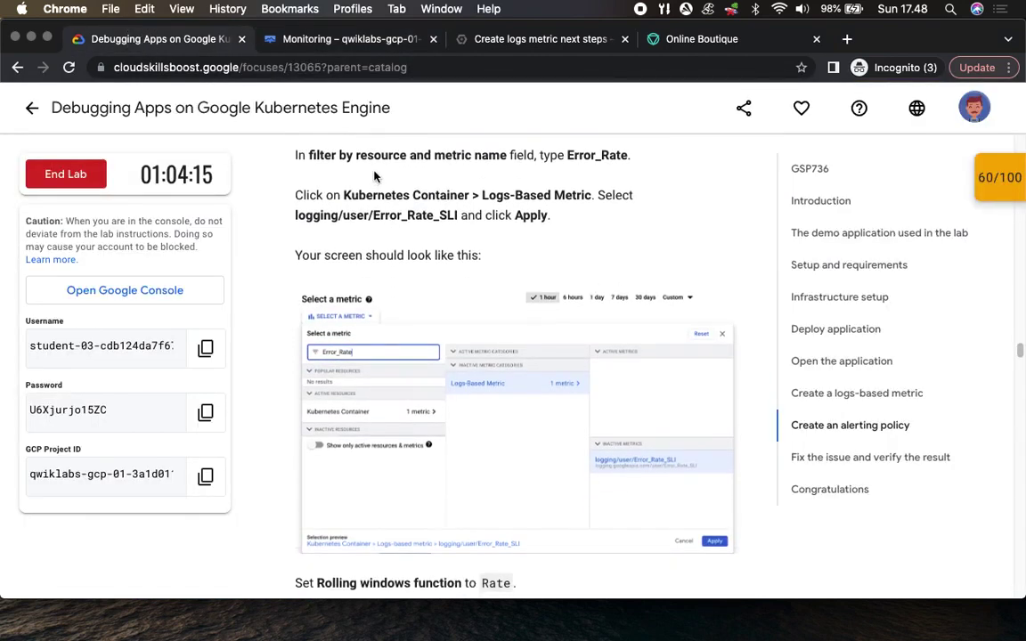
drag(568, 155, 637, 158)
key(super+c)
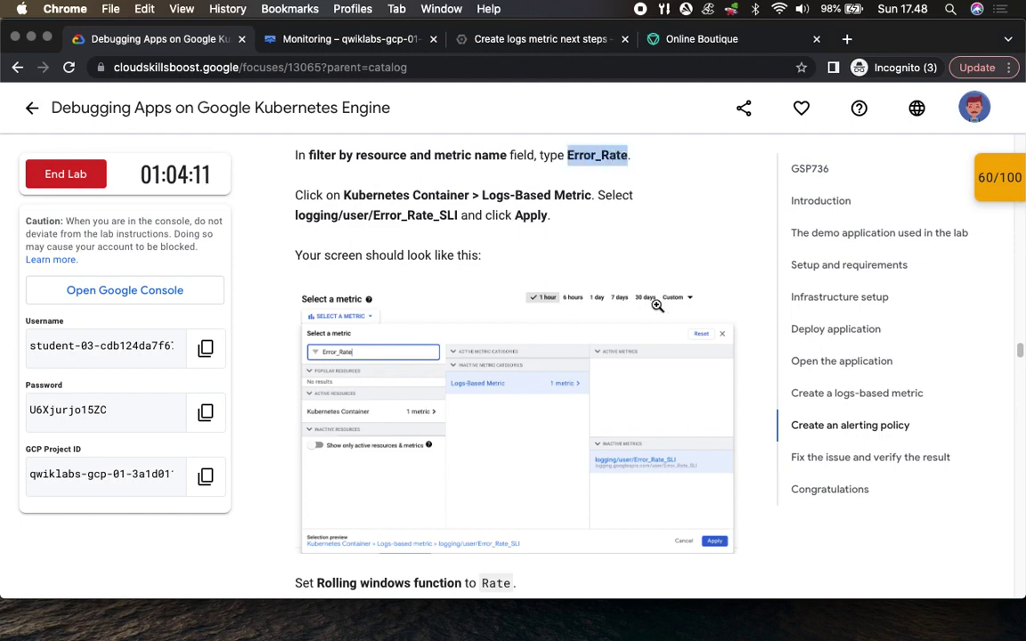
click(307, 39)
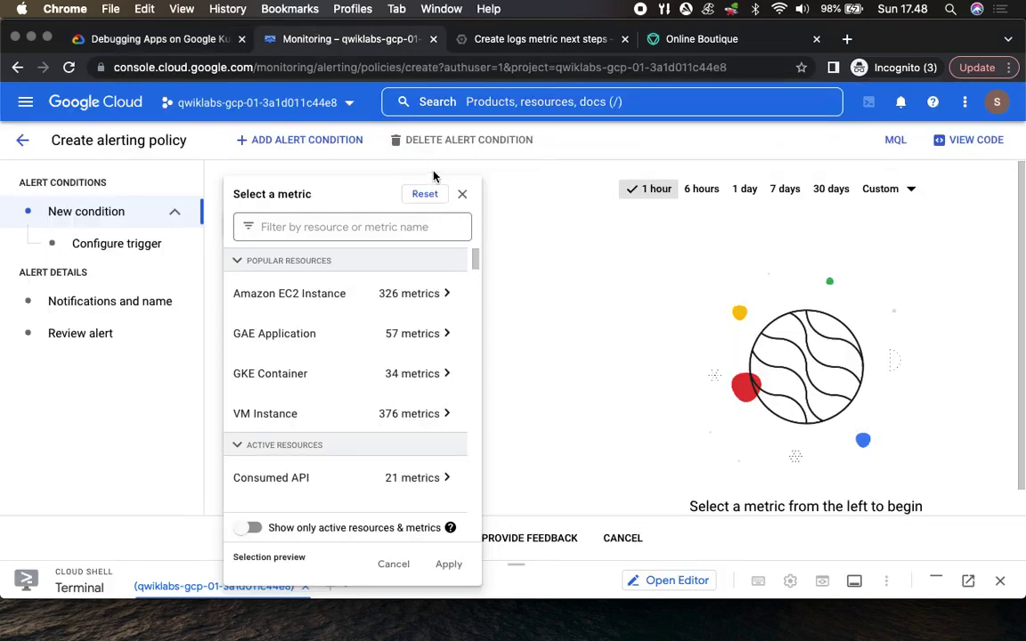
click(367, 229)
key(super+v)
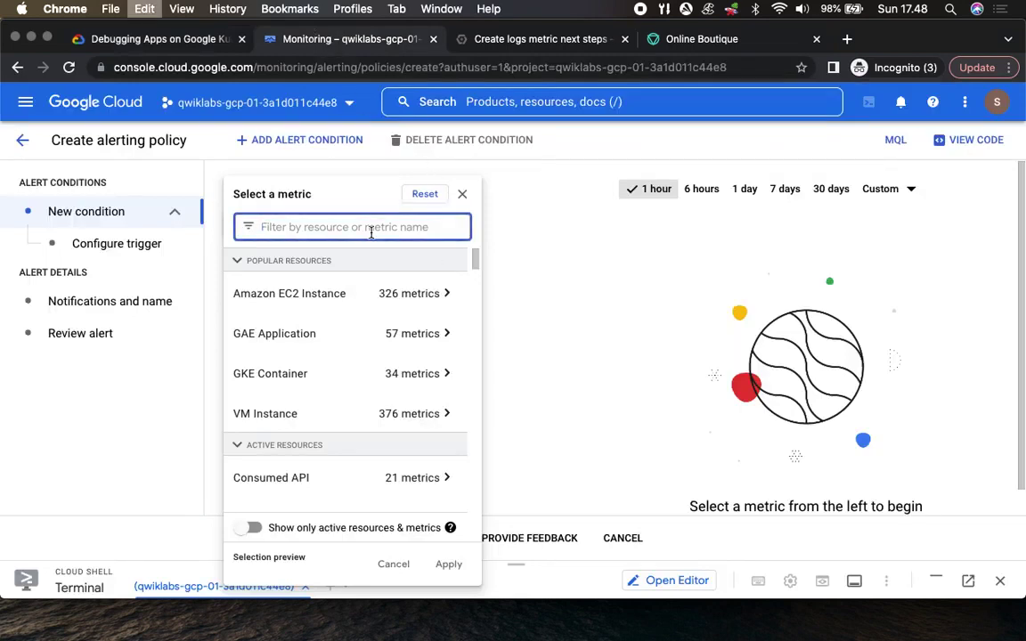
Following the lab, apply the Kubernetes Container > Logs-Based Metric > logging/user/Error_Rate_SLI metric to the alert condition
click(154, 39)
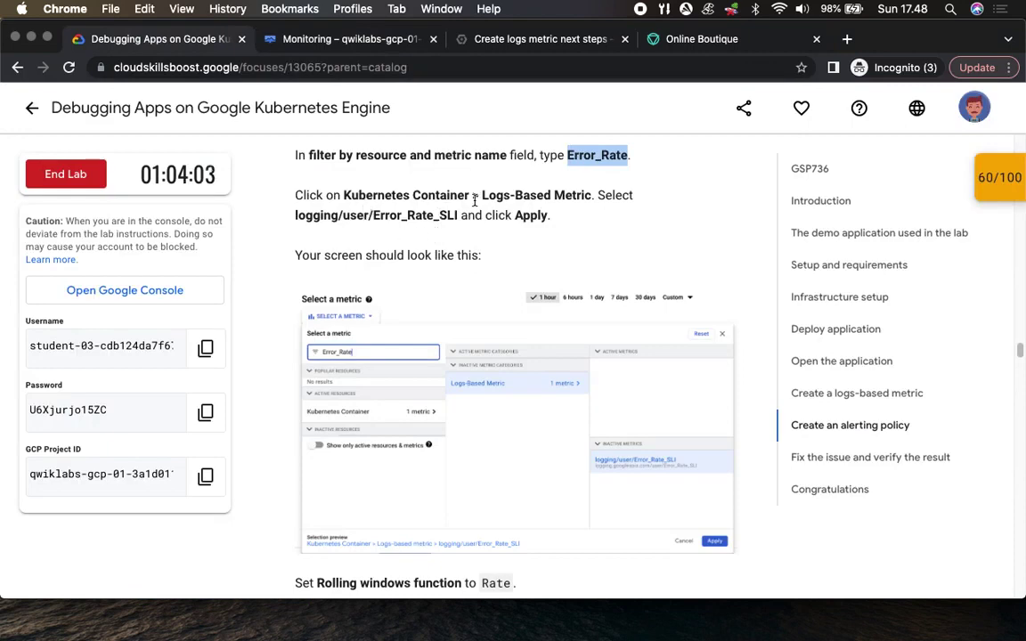
click(373, 39)
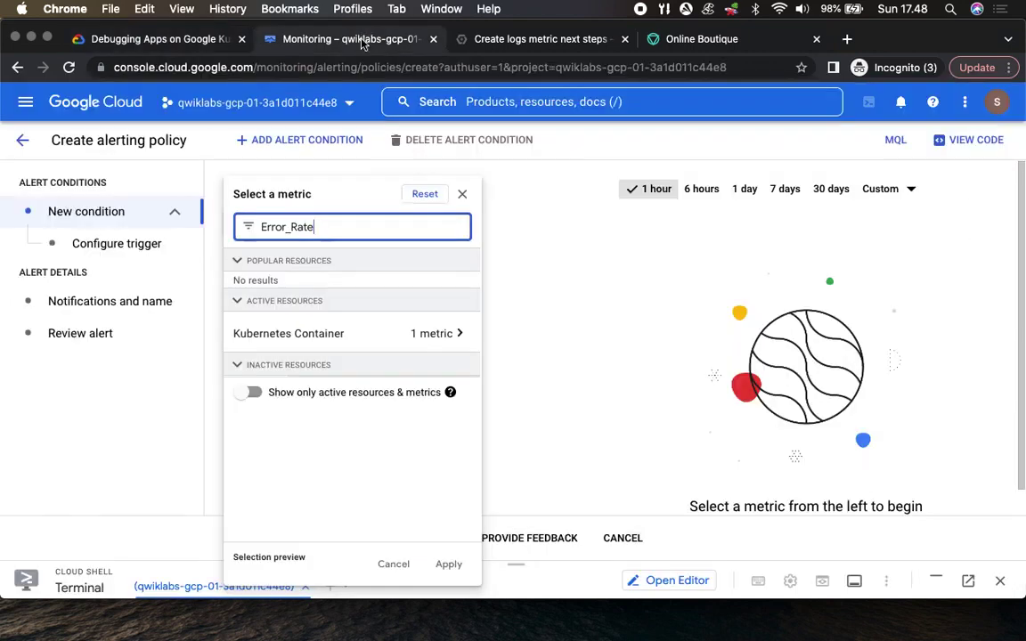
click(457, 335)
click(566, 289)
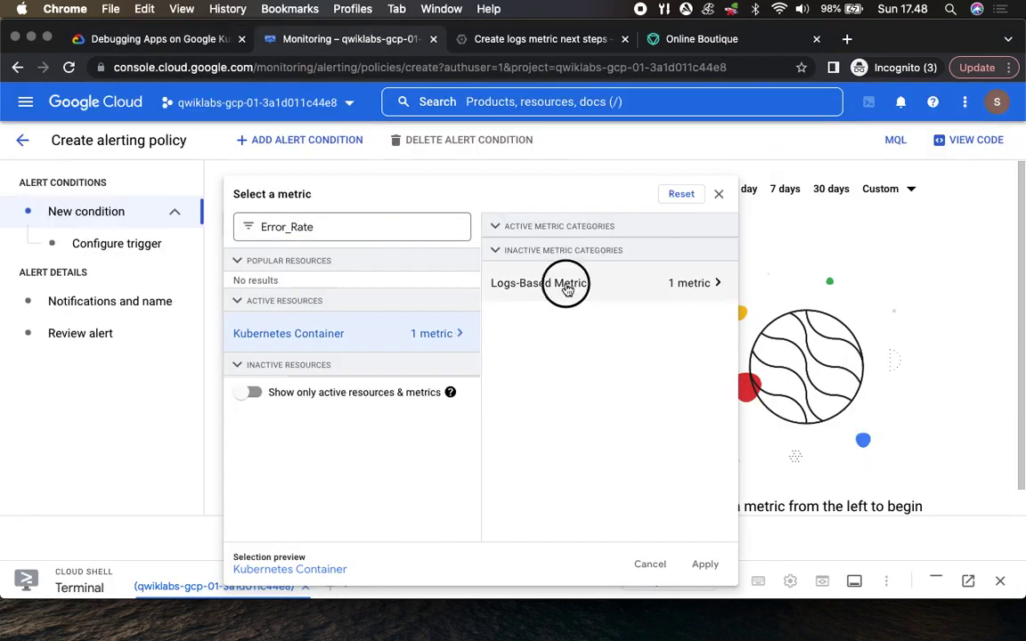
click(162, 39)
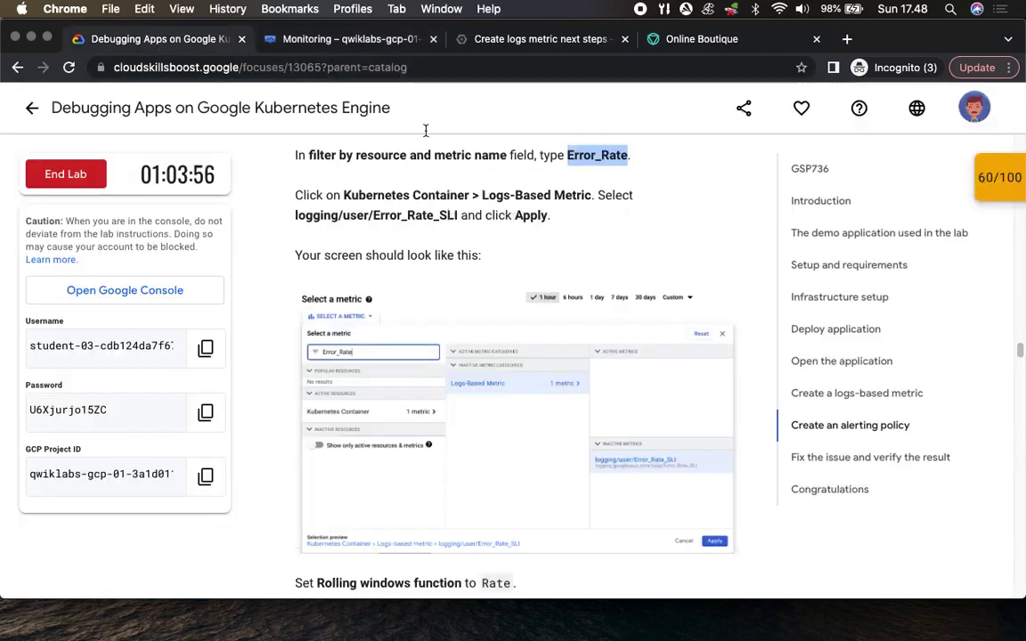
click(303, 40)
mouse_move(825, 428)
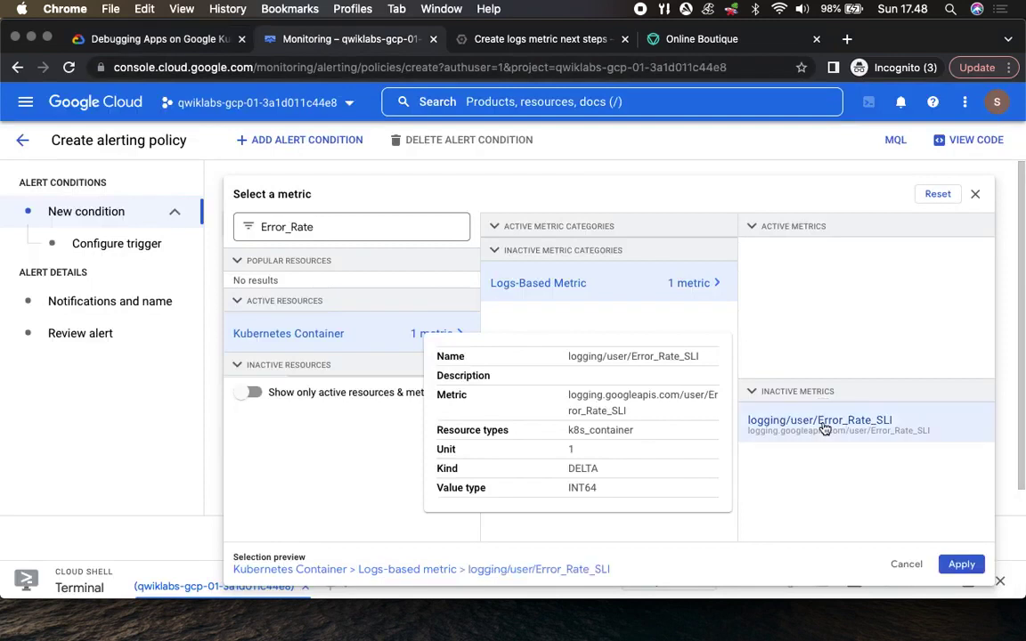
click(964, 566)
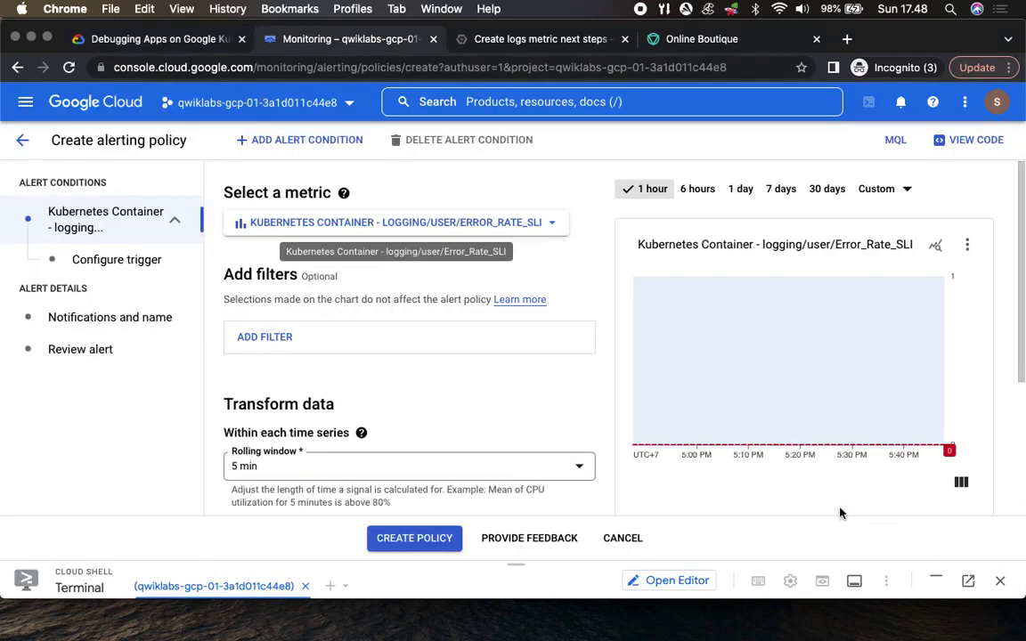
Read the lab's remaining policy settings and set the condition's rolling window function to rate
click(132, 40)
scroll(549, 354, down, 5)
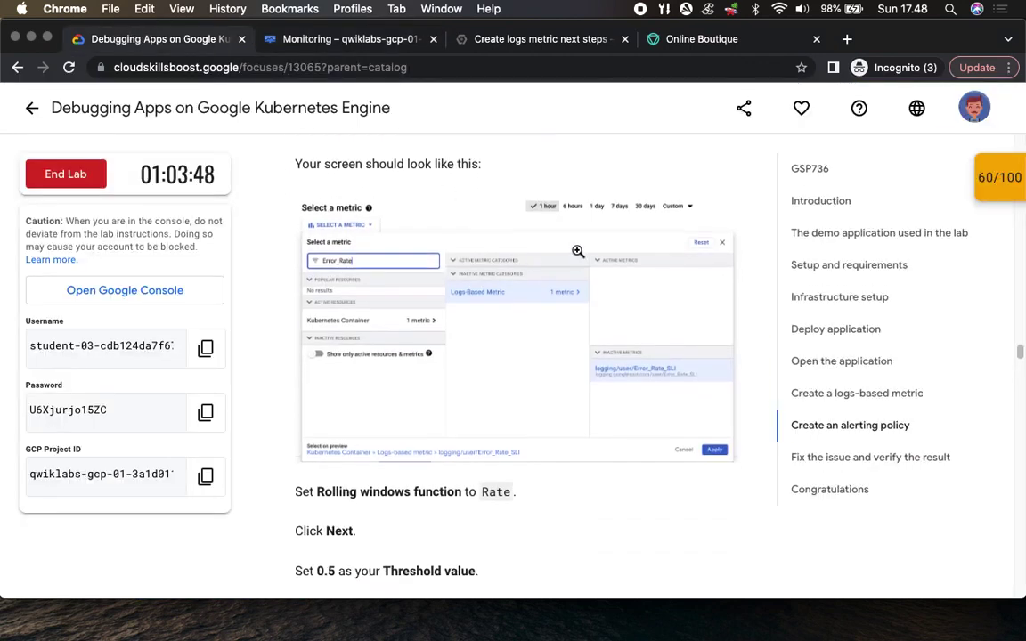
scroll(538, 423, down, 5)
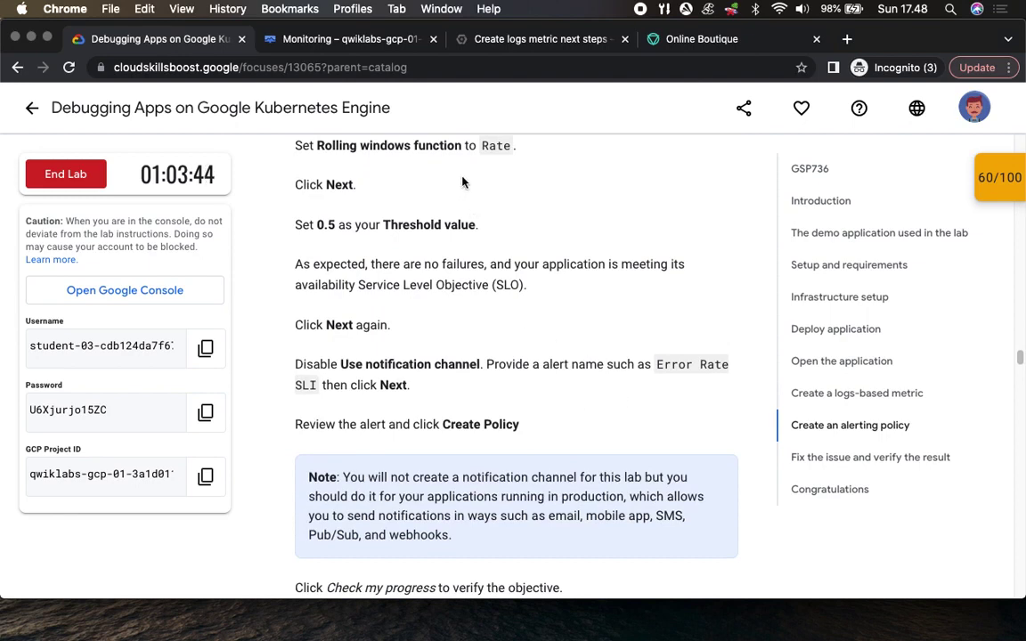
click(283, 38)
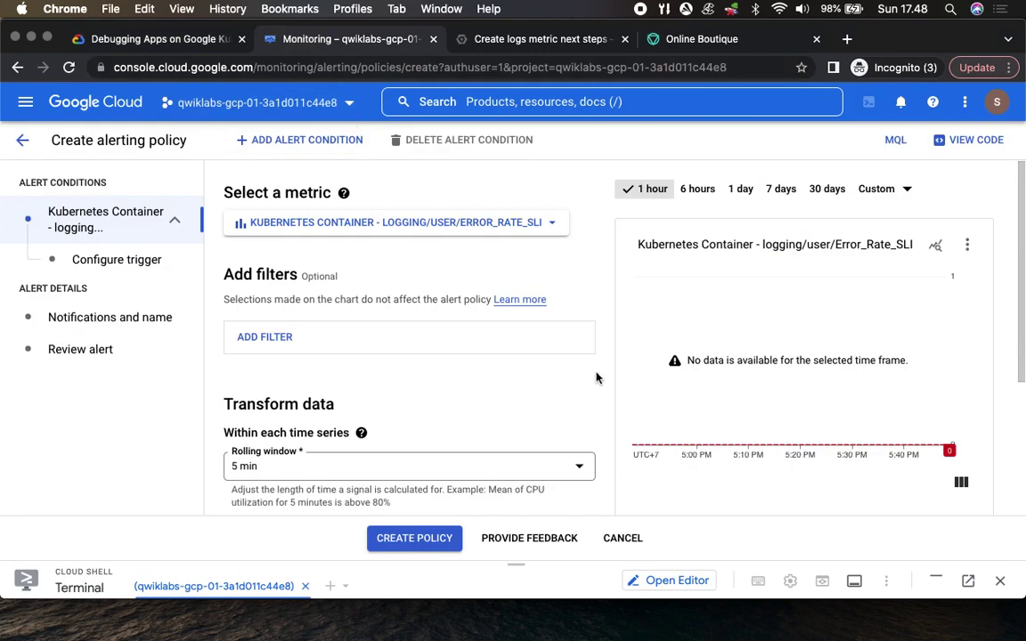
click(320, 465)
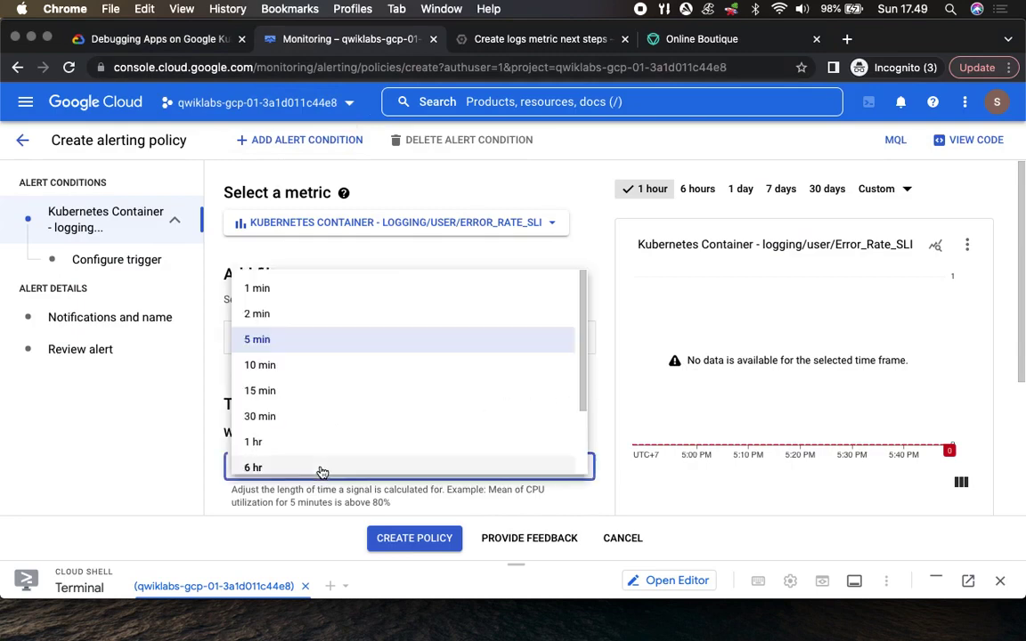
click(211, 421)
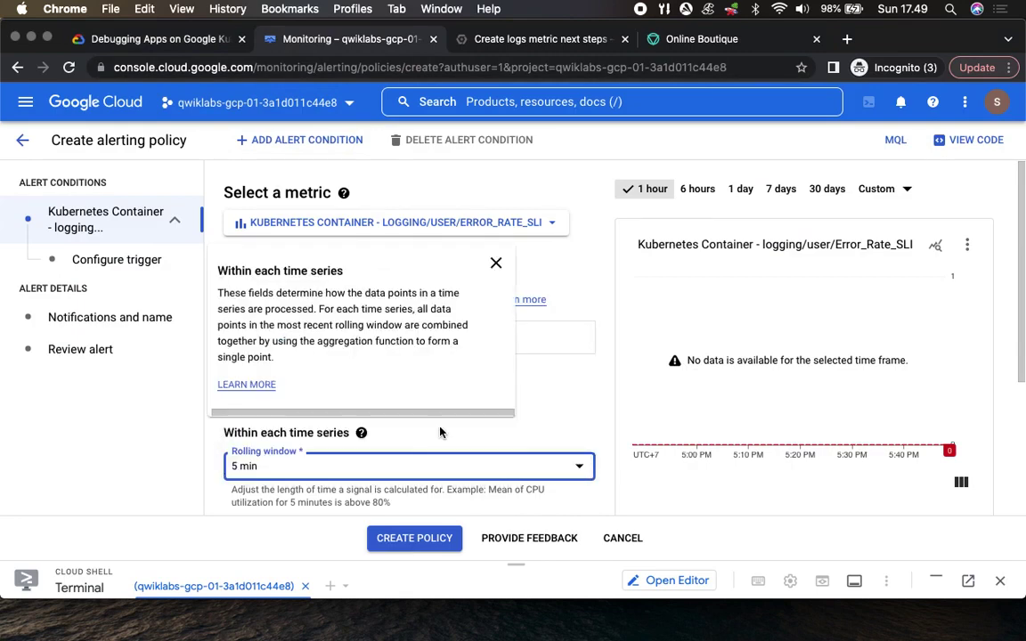
scroll(440, 430, down, 1)
scroll(440, 430, down, 1)
click(282, 386)
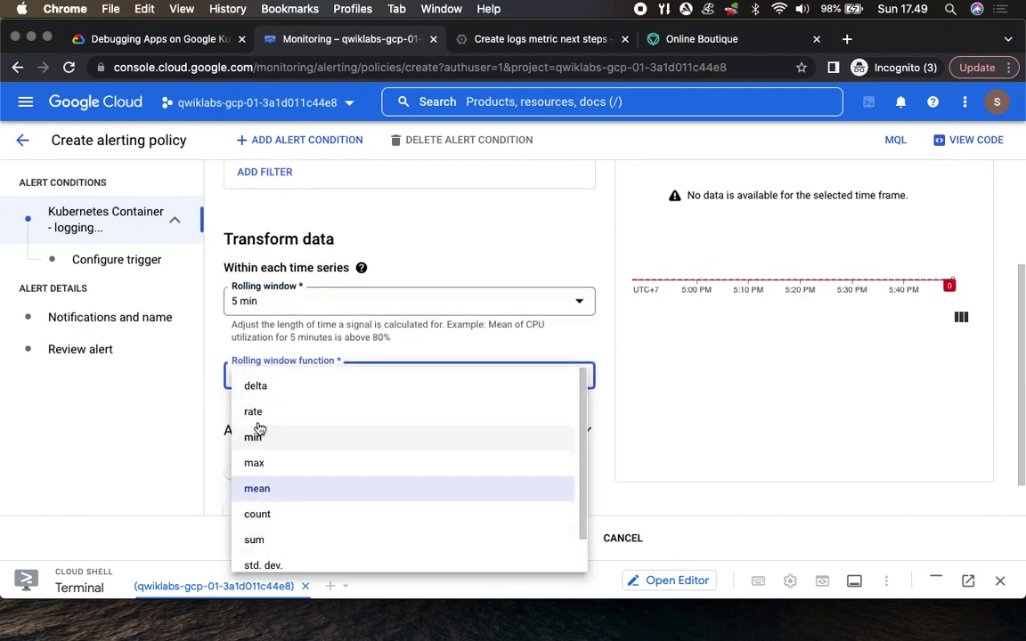
click(255, 414)
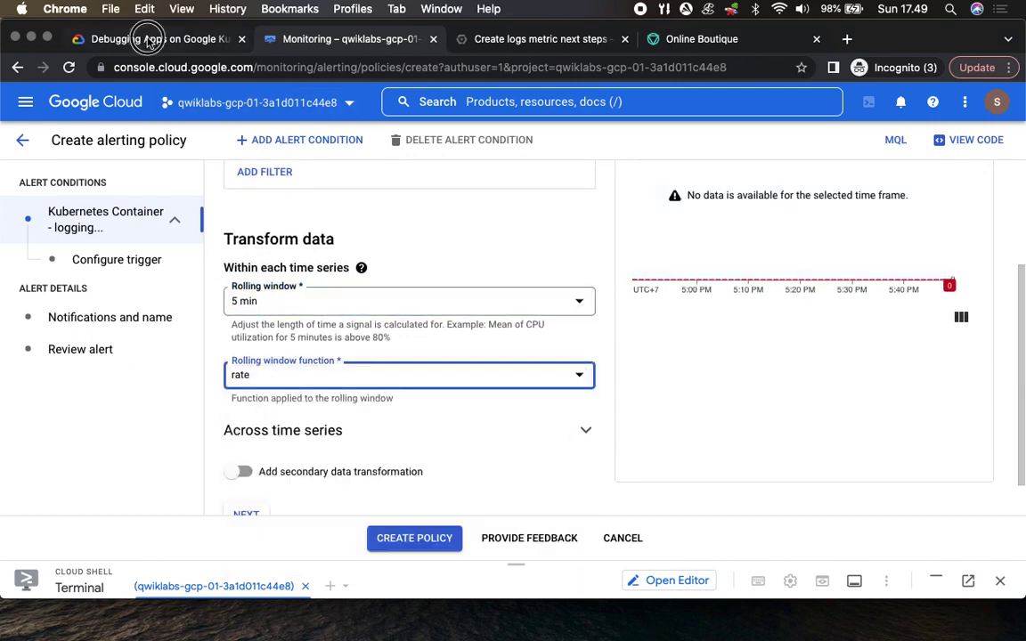
Check the lab's next instruction and proceed to the alert condition's trigger configuration
click(144, 39)
scroll(409, 256, down, 1)
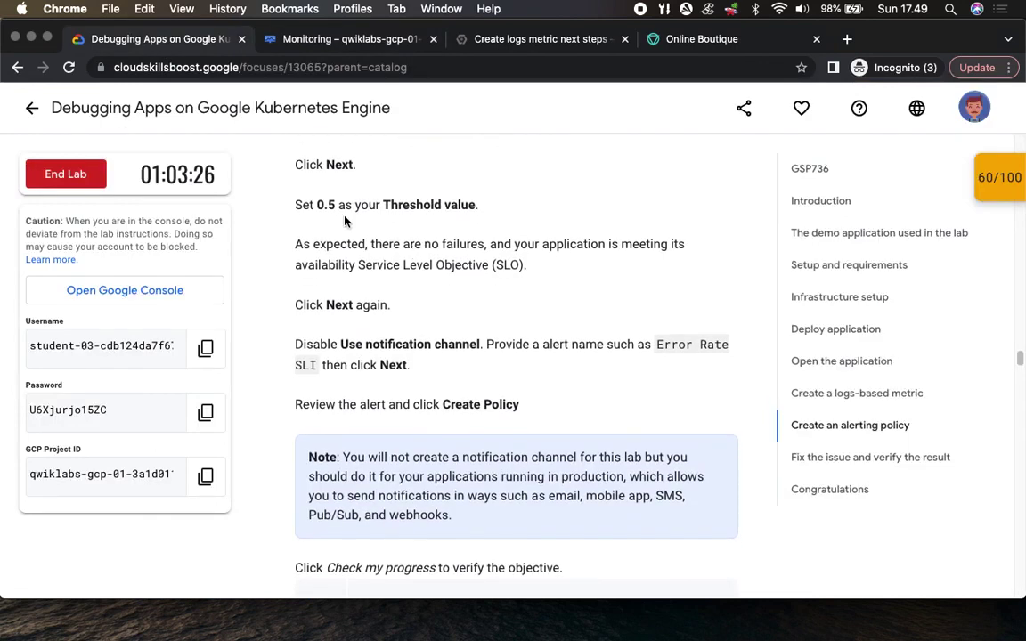
click(293, 39)
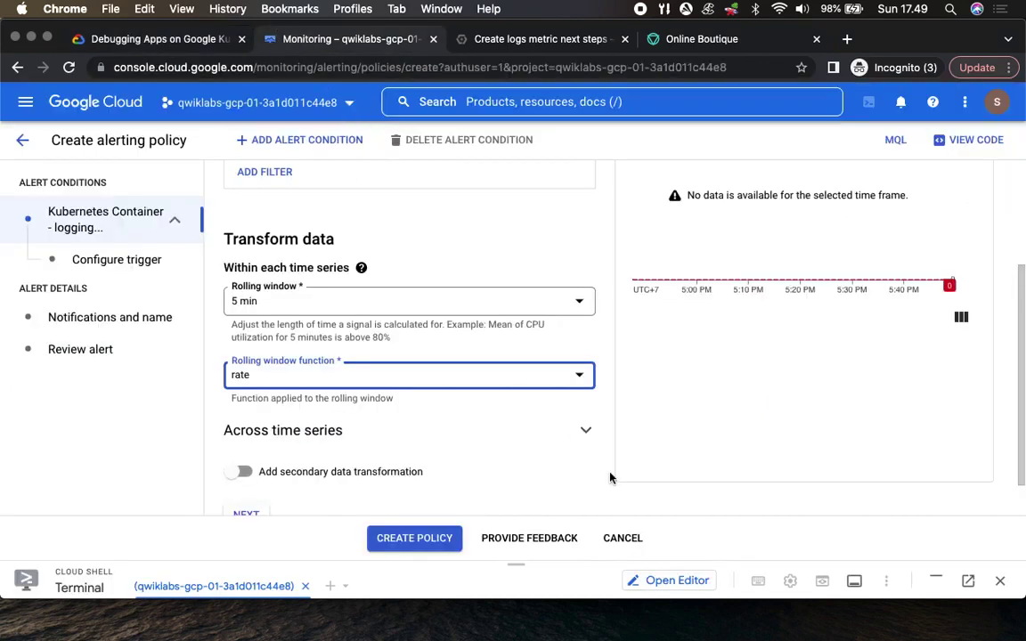
scroll(530, 449, down, 2)
click(255, 469)
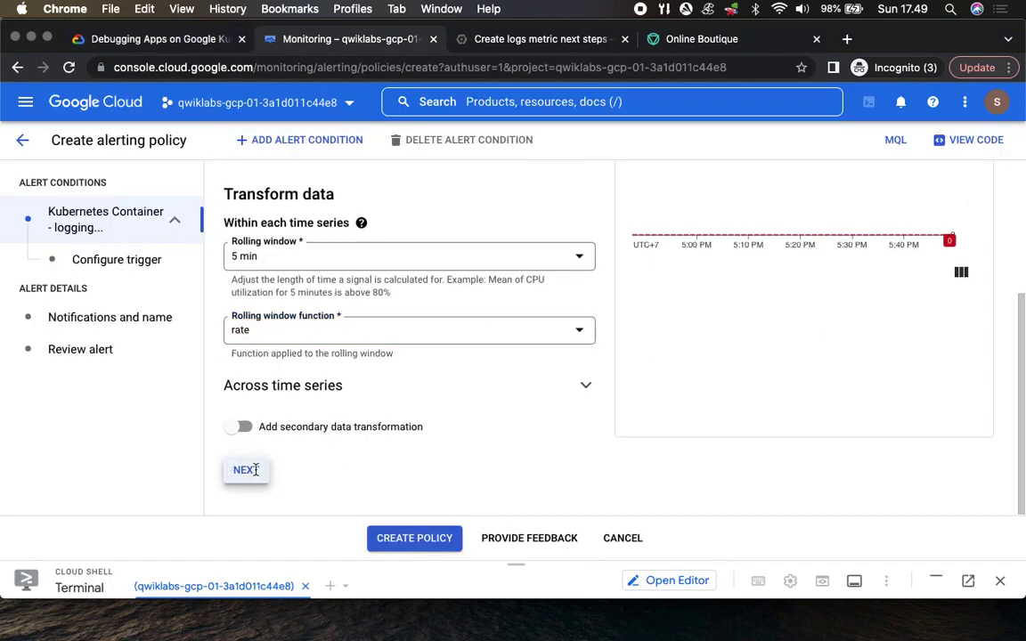
Check the required threshold in the lab instructions and set the trigger's threshold value to 0.5
click(162, 41)
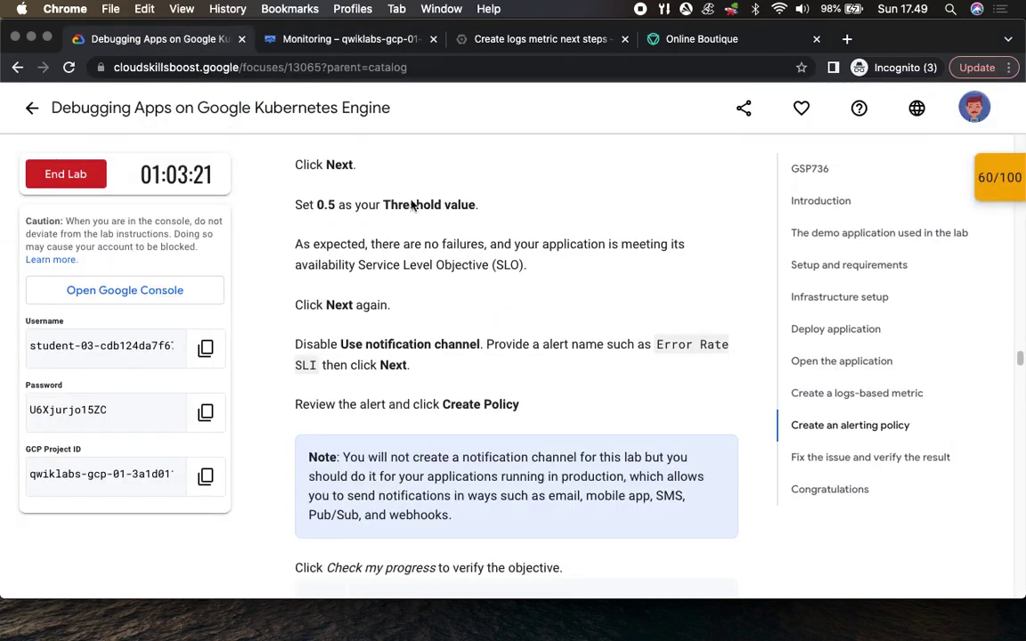
scroll(431, 266, down, 1)
drag(317, 167, 336, 167)
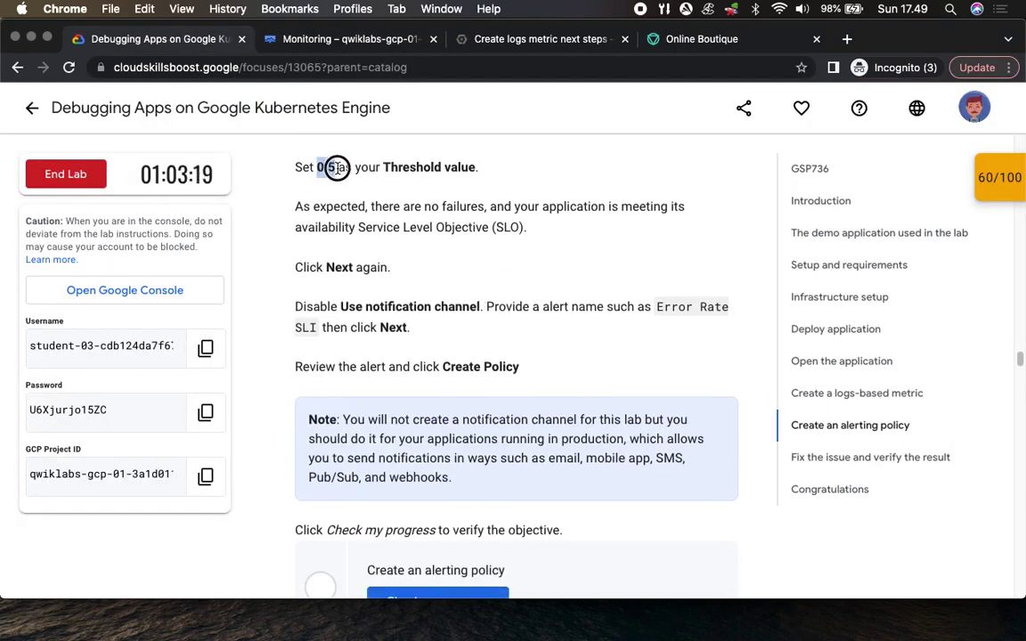
click(354, 211)
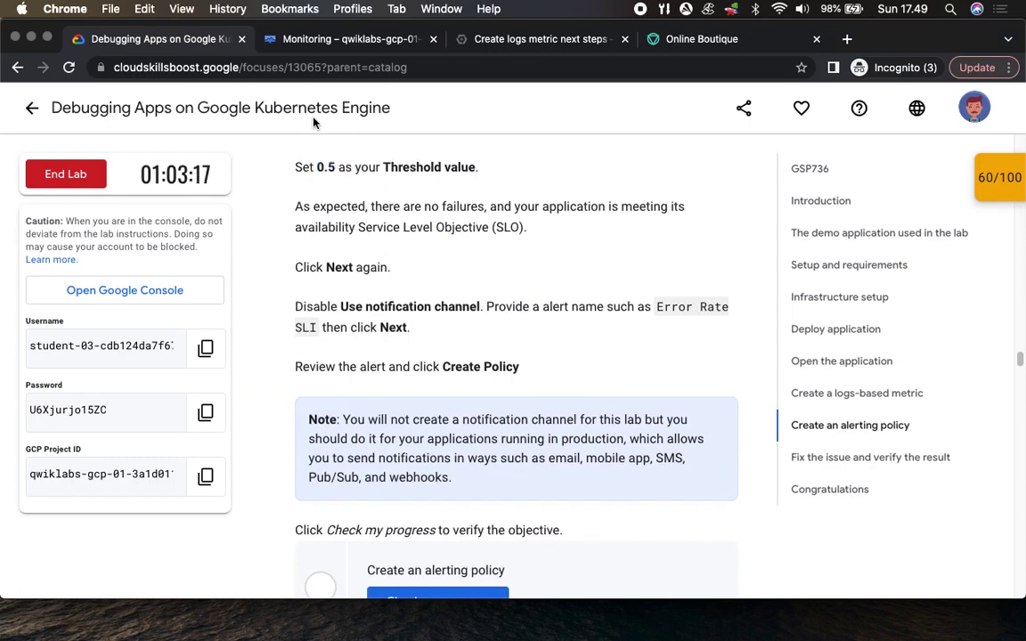
click(339, 39)
scroll(325, 449, down, 2)
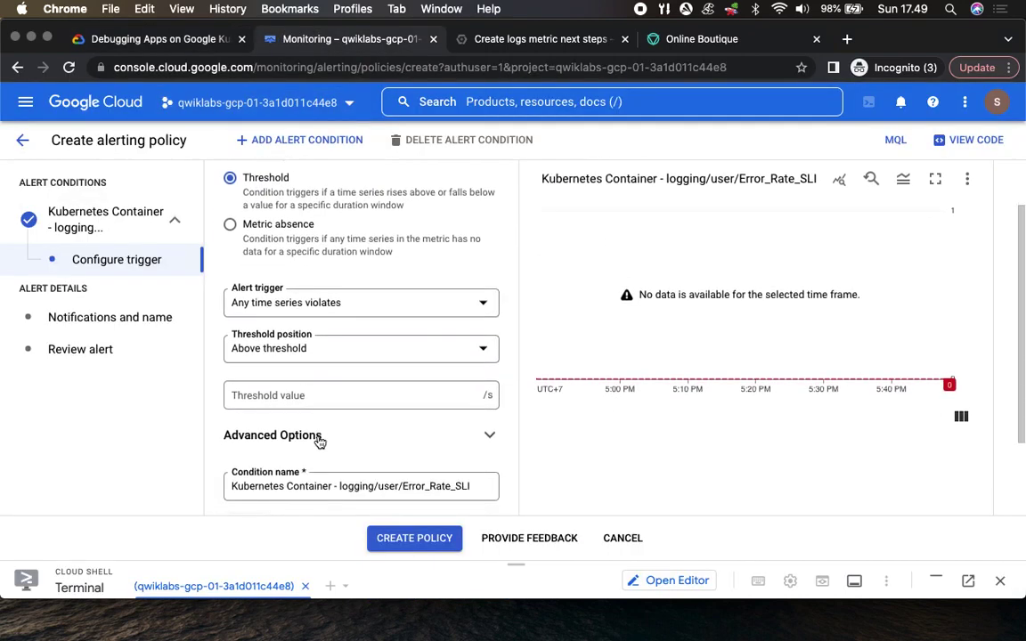
click(314, 397)
text(0.5)
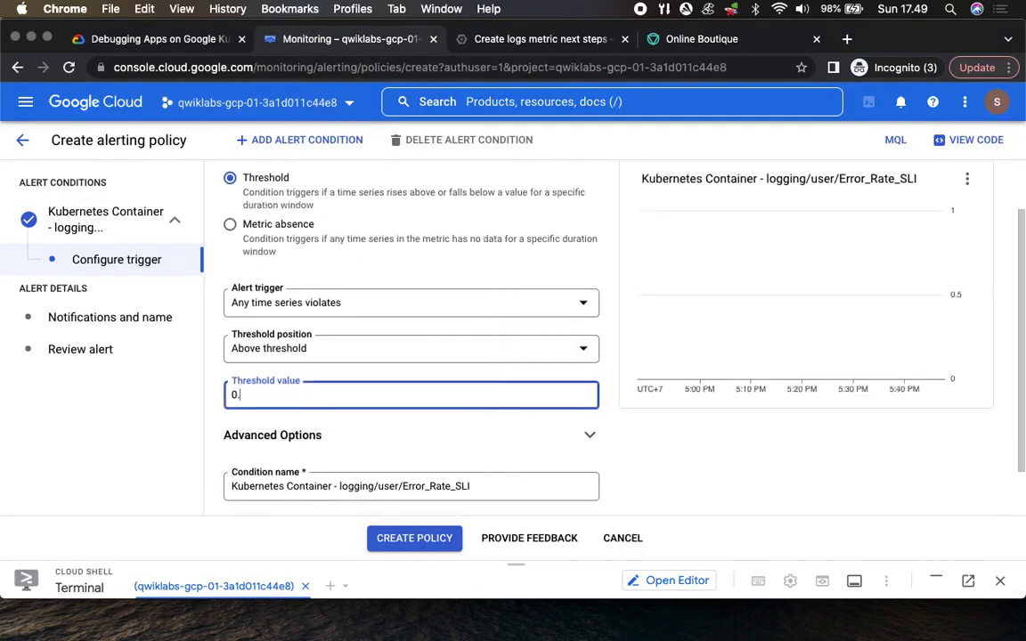
Check the lab's instruction after the threshold setting and proceed to the alert's notification settings
click(194, 41)
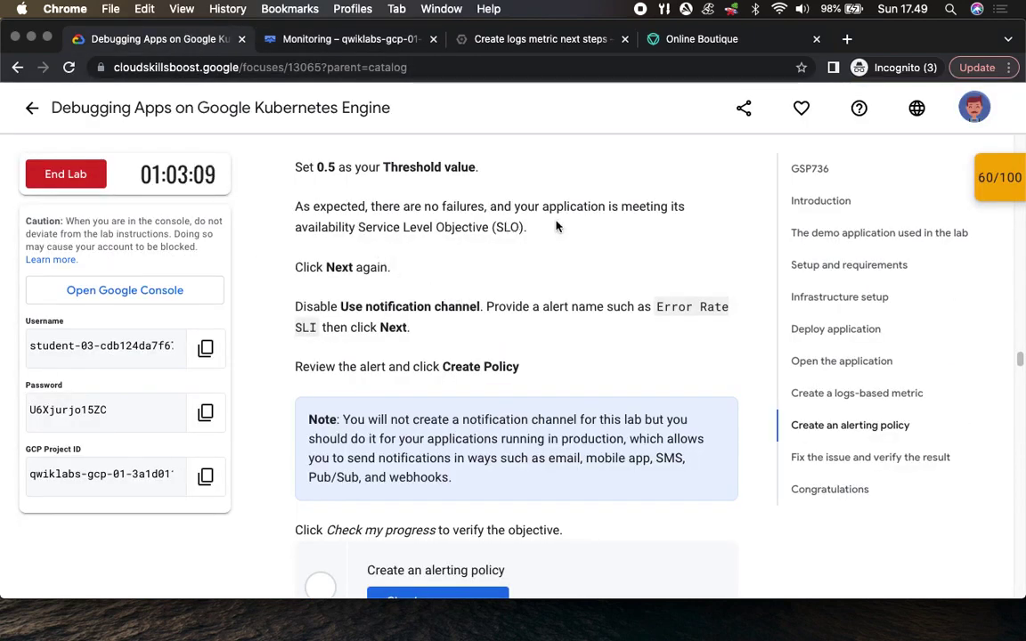
drag(325, 267, 390, 267)
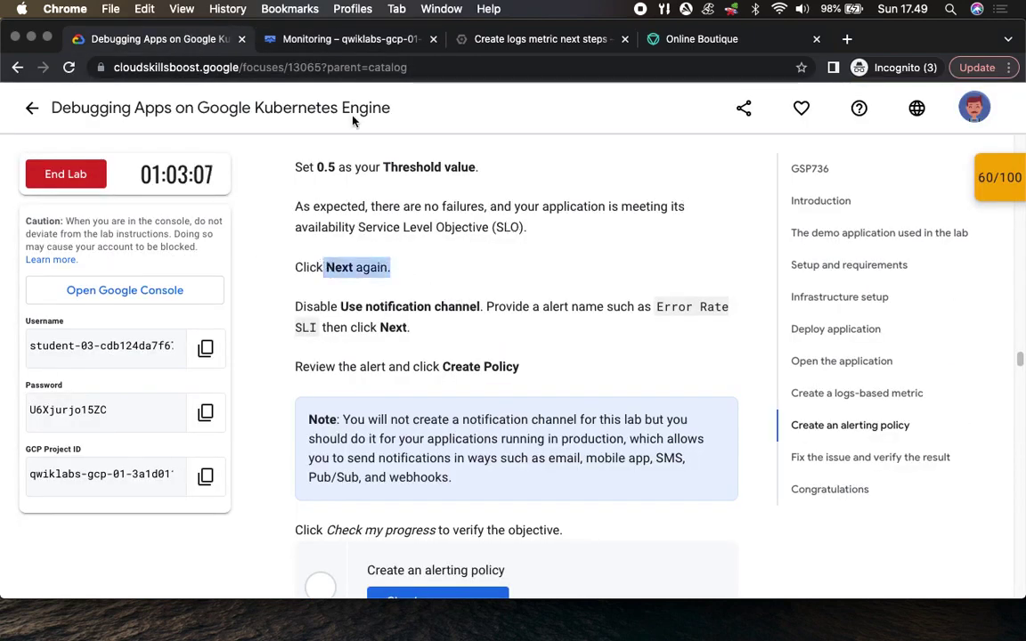
click(320, 40)
scroll(465, 452, down, 2)
click(252, 426)
Read the lab's notification instruction and disable Use notification channel for the alerting policy
click(173, 41)
scroll(416, 322, down, 1)
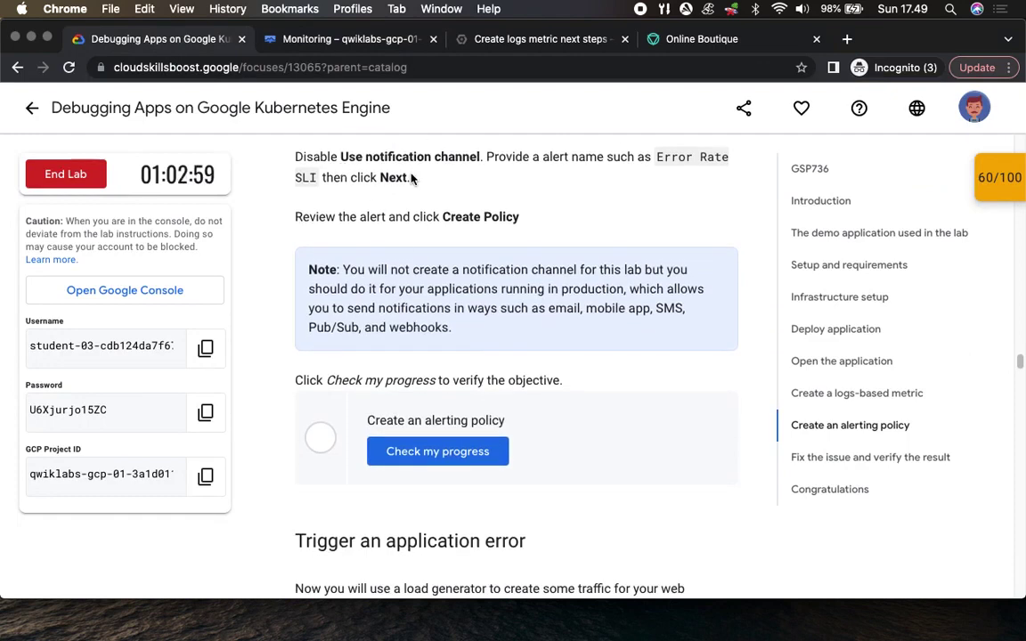
click(333, 41)
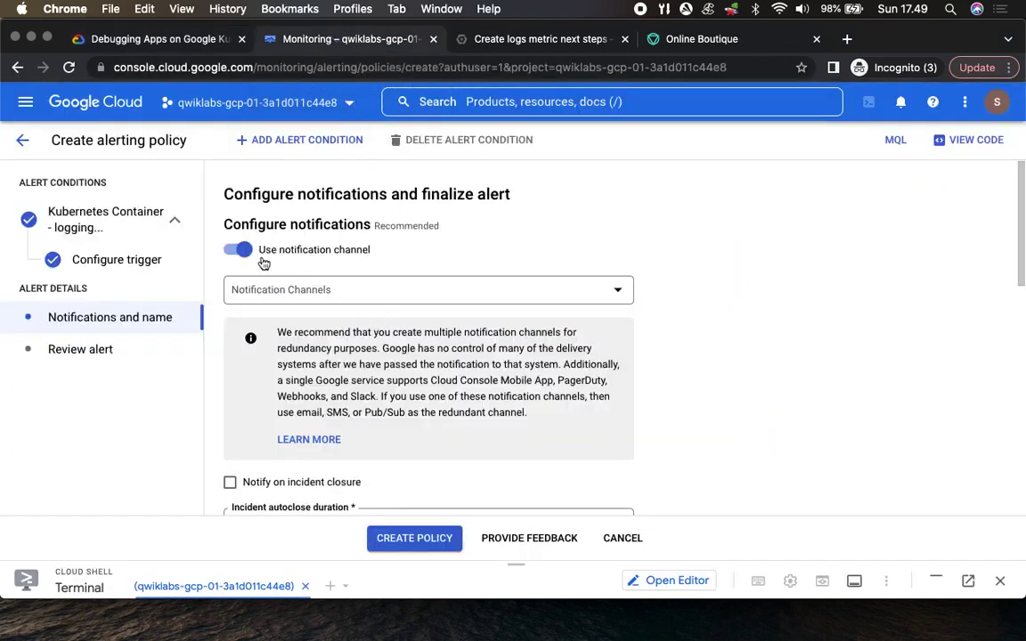
click(236, 252)
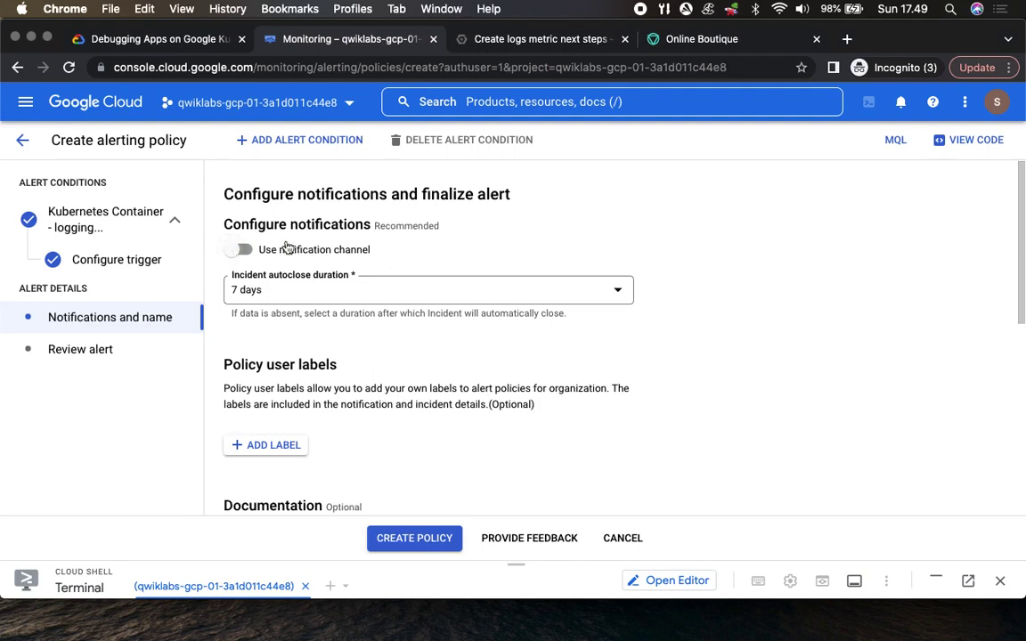
Copy the suggested alert name from the lab and name the alert policy Error Rate SLI
click(163, 34)
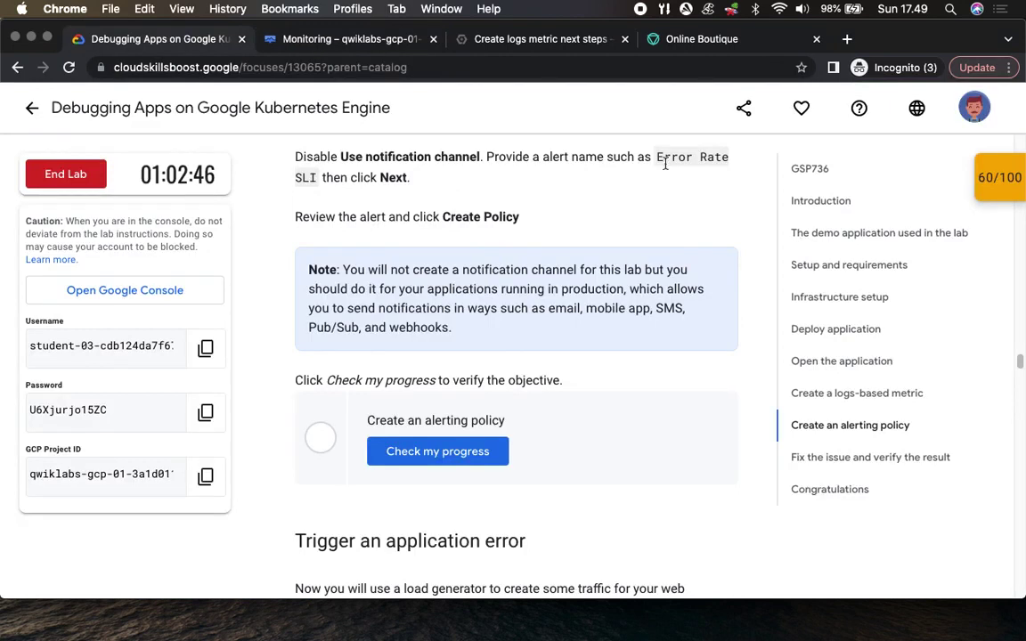
drag(657, 158, 316, 180)
key(super+c)
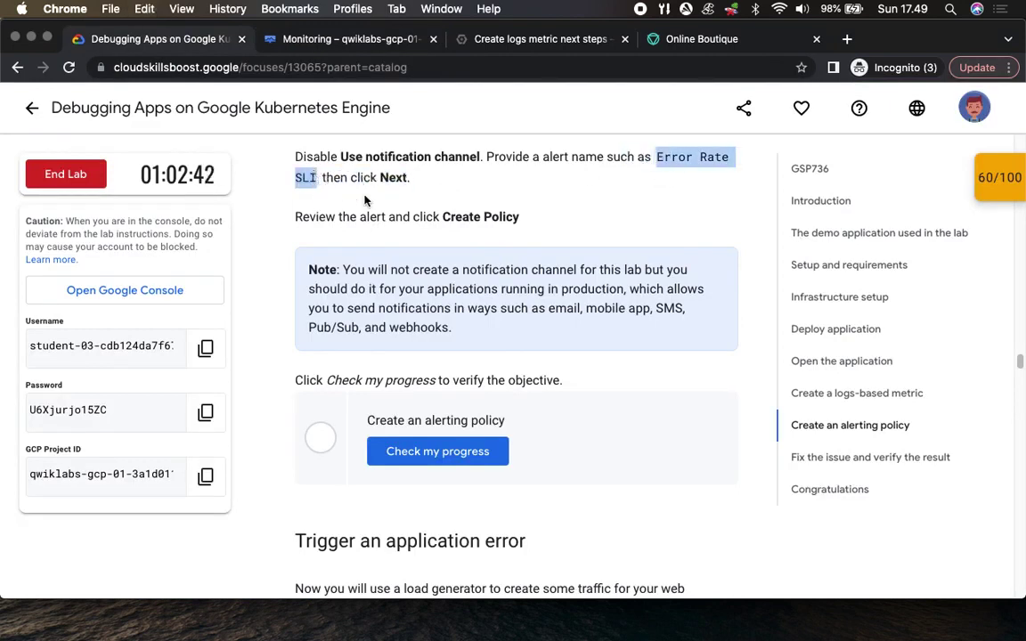
click(328, 40)
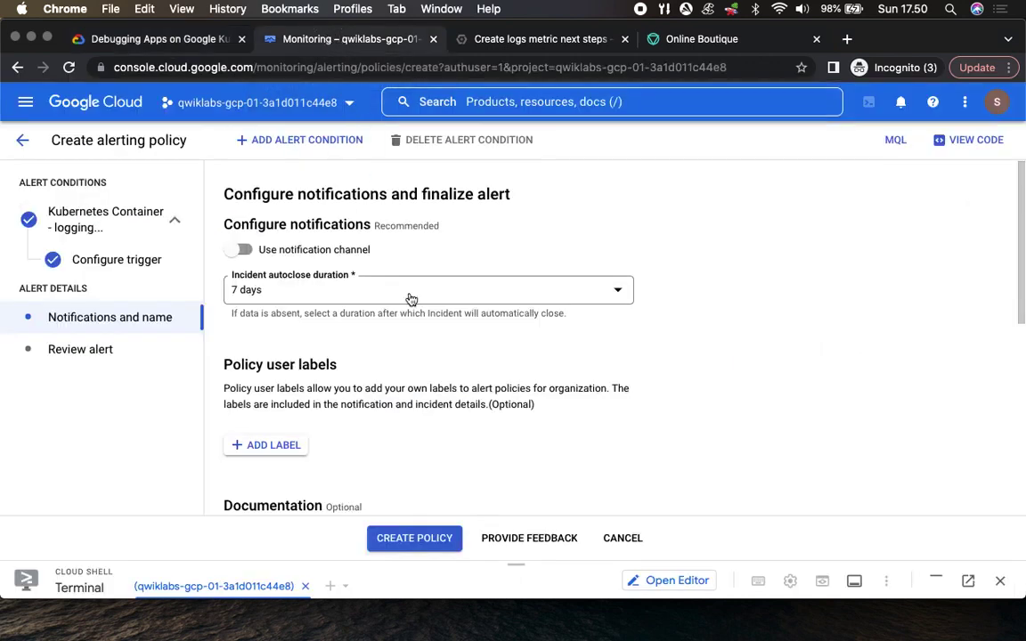
scroll(449, 405, down, 8)
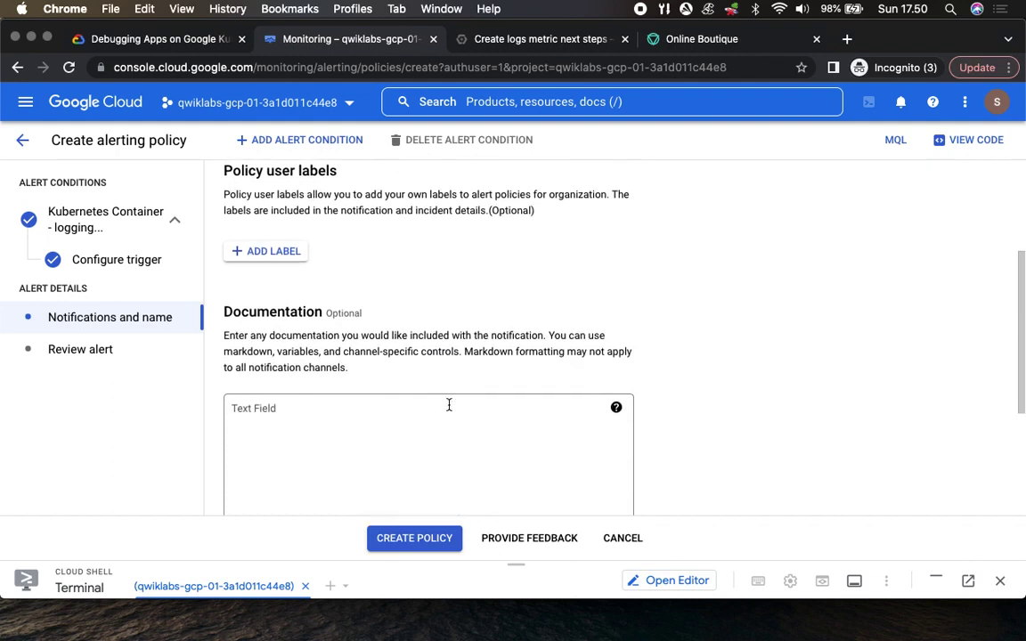
scroll(443, 397, down, 2)
click(367, 430)
key(super+v)
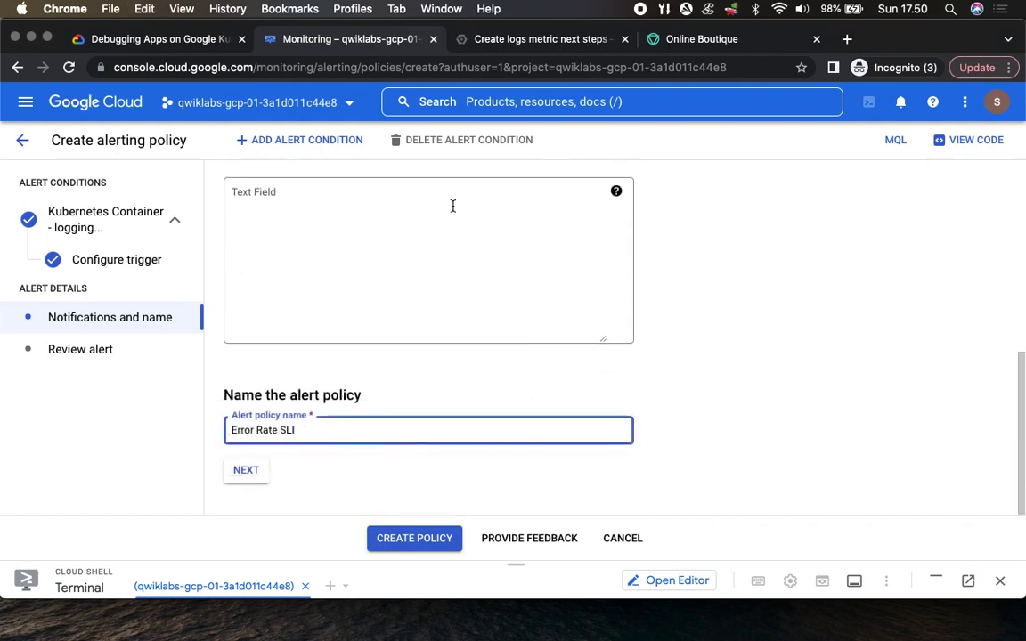
Following the lab's final policy instruction, review the alert's summary and create the policy
click(172, 45)
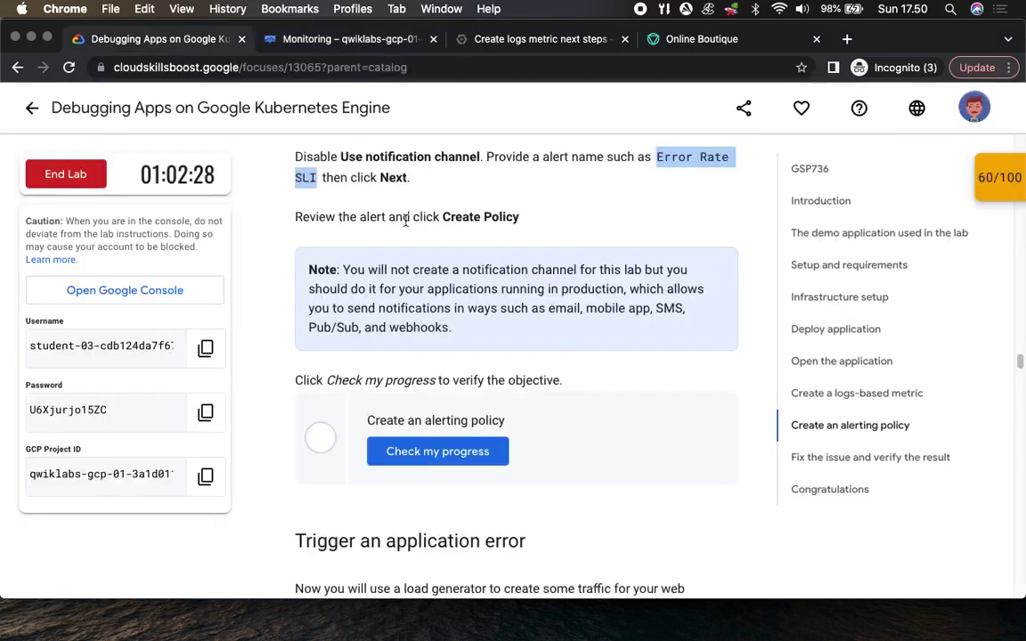
click(339, 39)
click(253, 474)
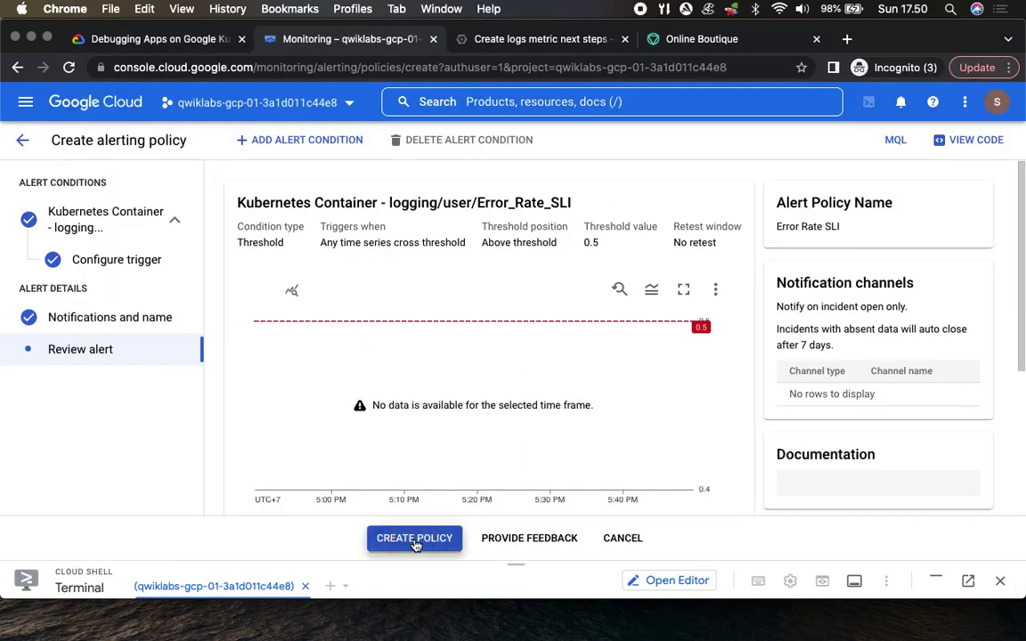
click(415, 540)
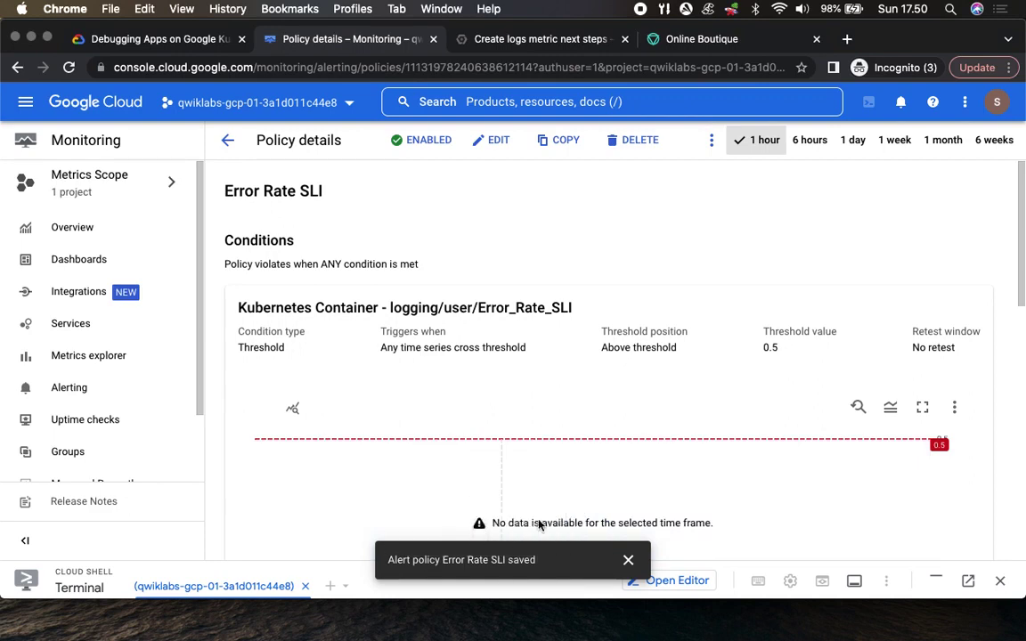
Return to the lab and check progress on the Create an alerting policy objective
click(177, 42)
scroll(588, 392, down, 3)
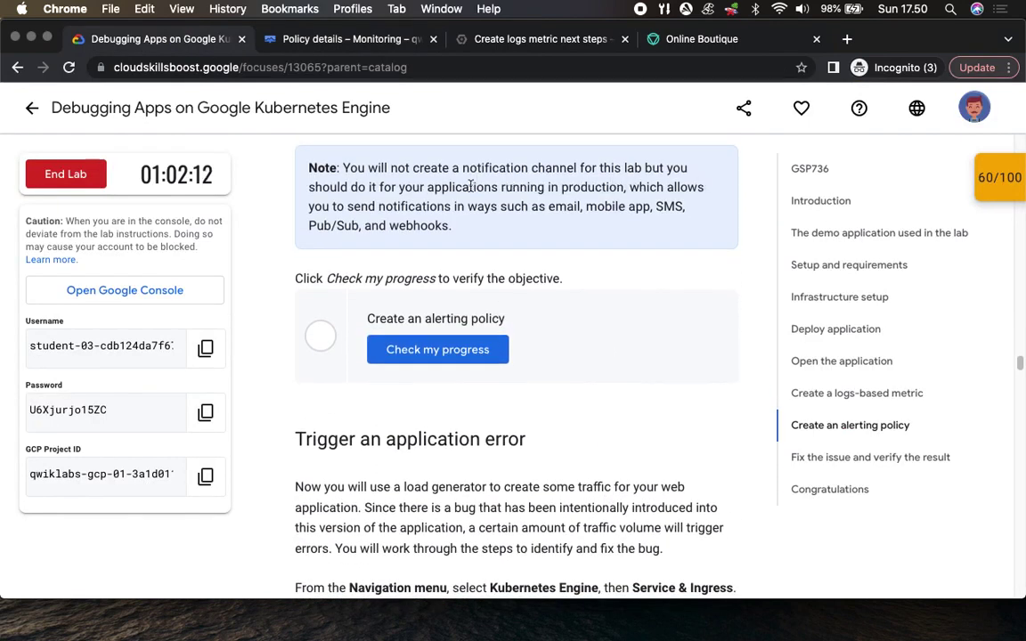
click(438, 349)
scroll(624, 366, down, 3)
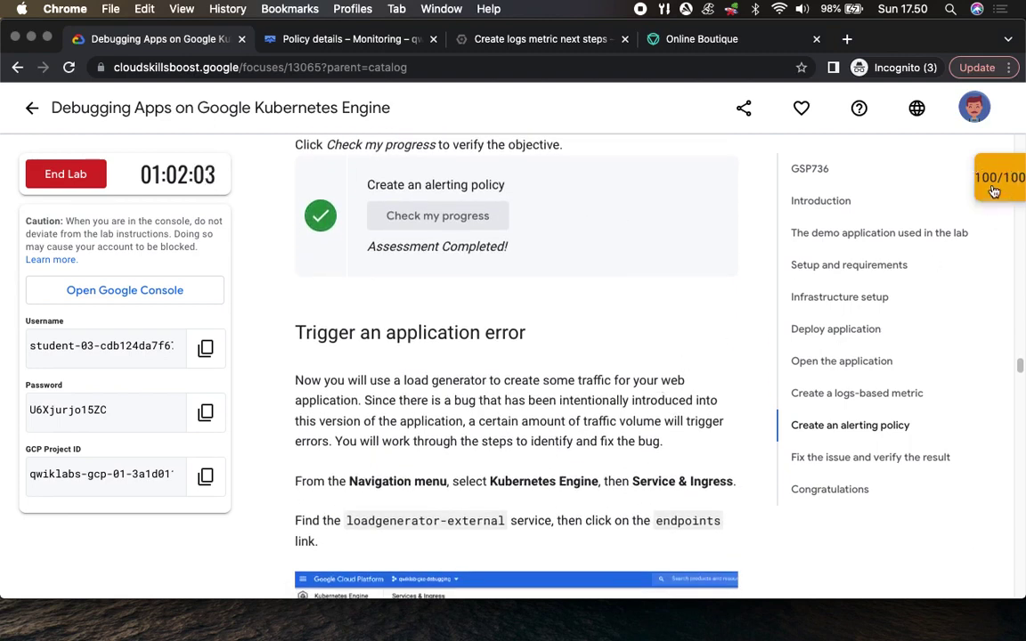
View the lab's score breakdown for all objectives, and close it again
click(998, 177)
scroll(959, 279, down, 2)
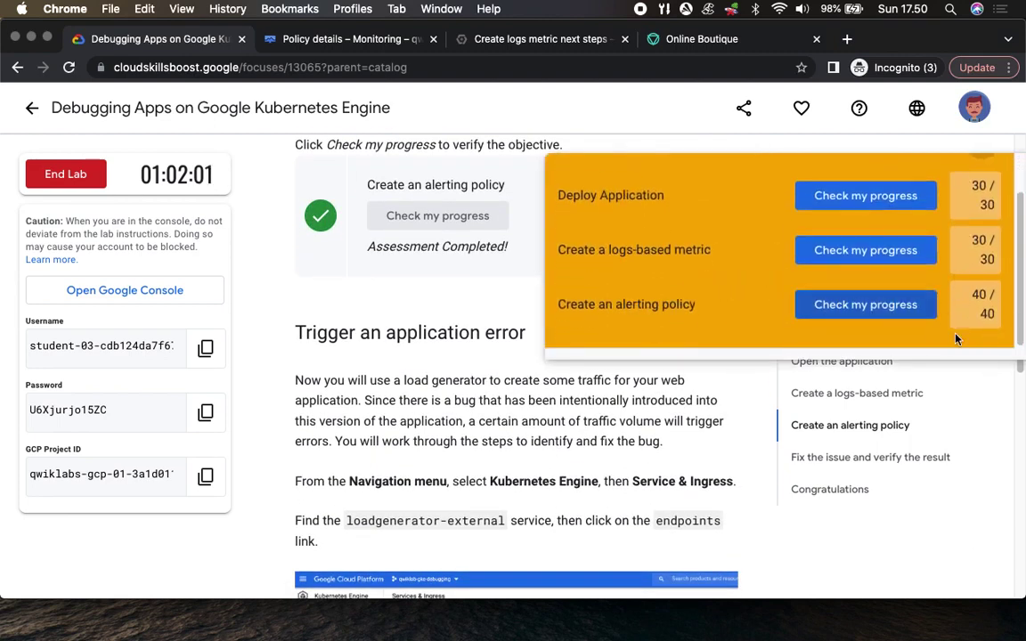
scroll(978, 191, up, 1)
click(979, 178)
Read the lab's Trigger an application error section and open Kubernetes Engine's Services & Ingress page in the console
scroll(405, 202, down, 5)
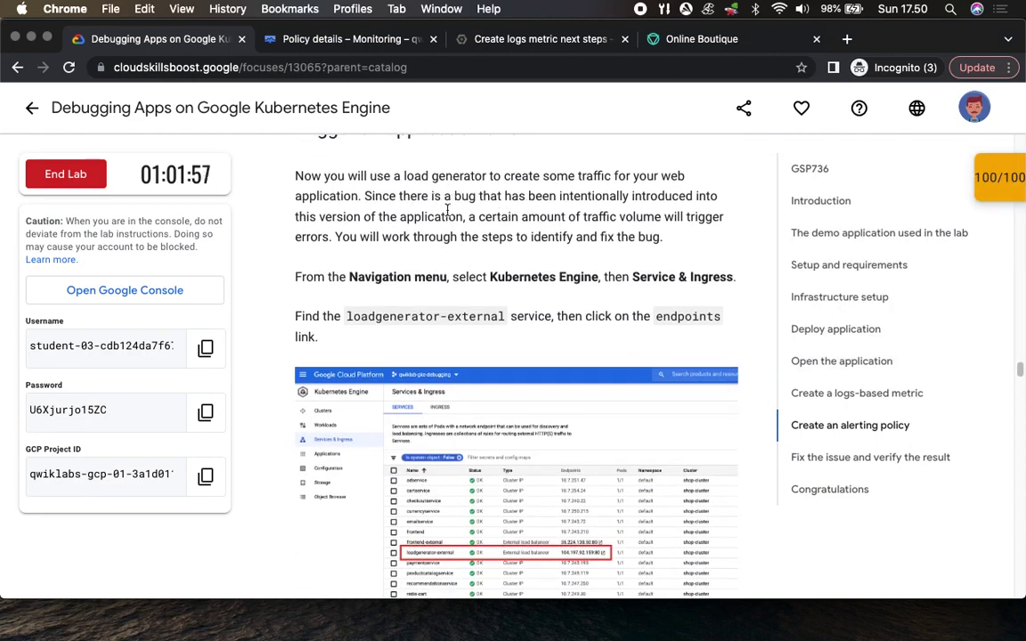
scroll(402, 296, down, 3)
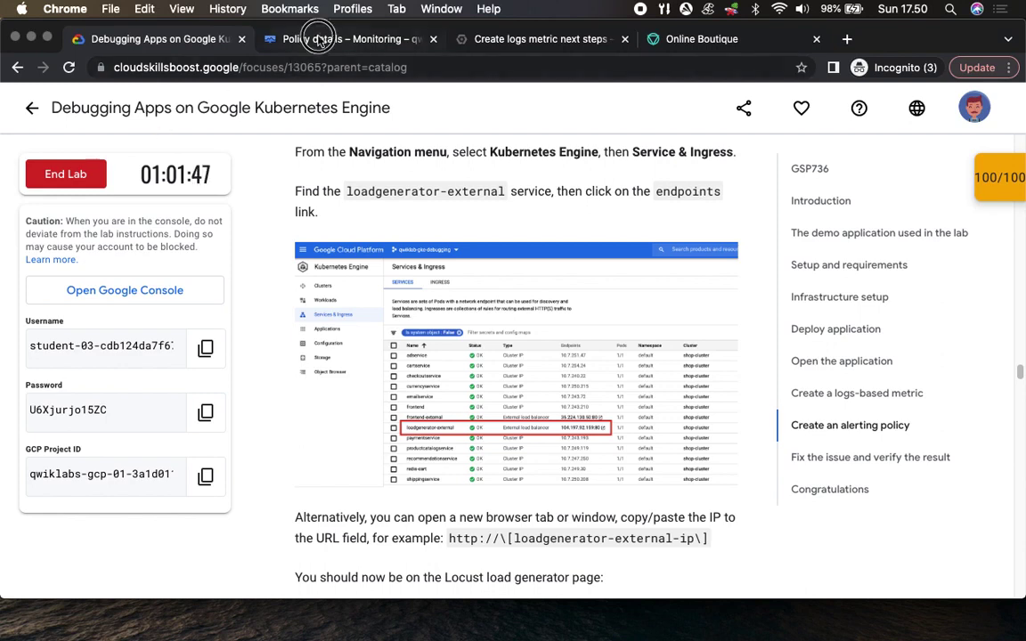
click(287, 39)
click(26, 101)
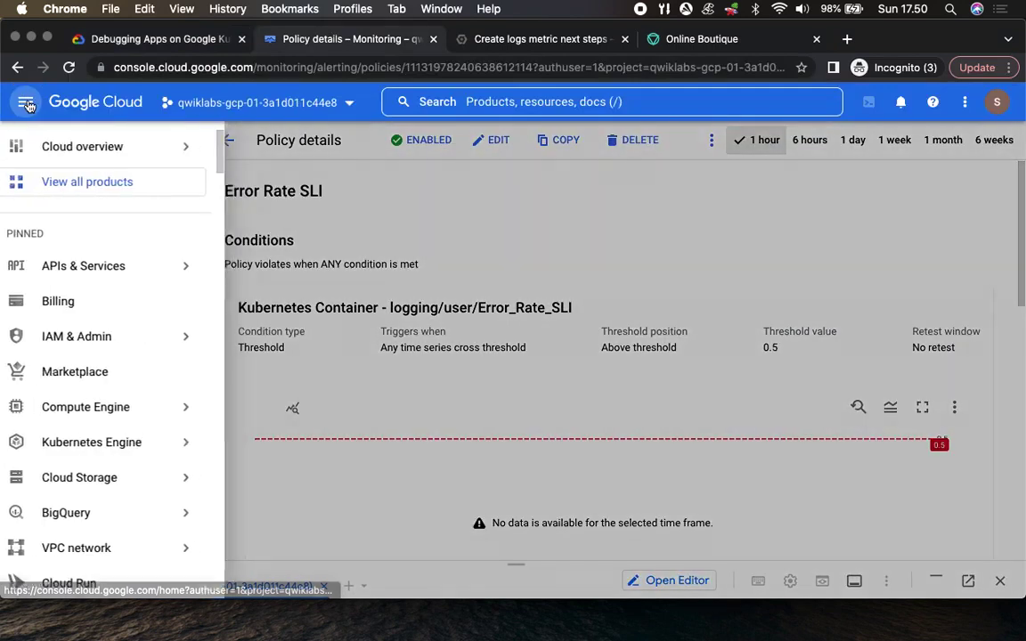
mouse_move(123, 446)
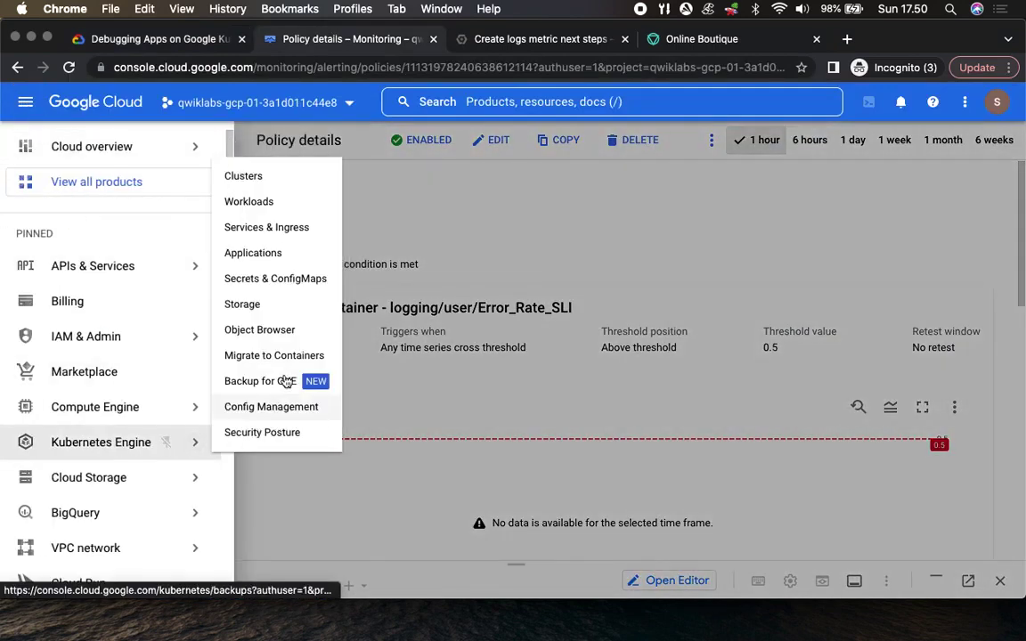
click(272, 233)
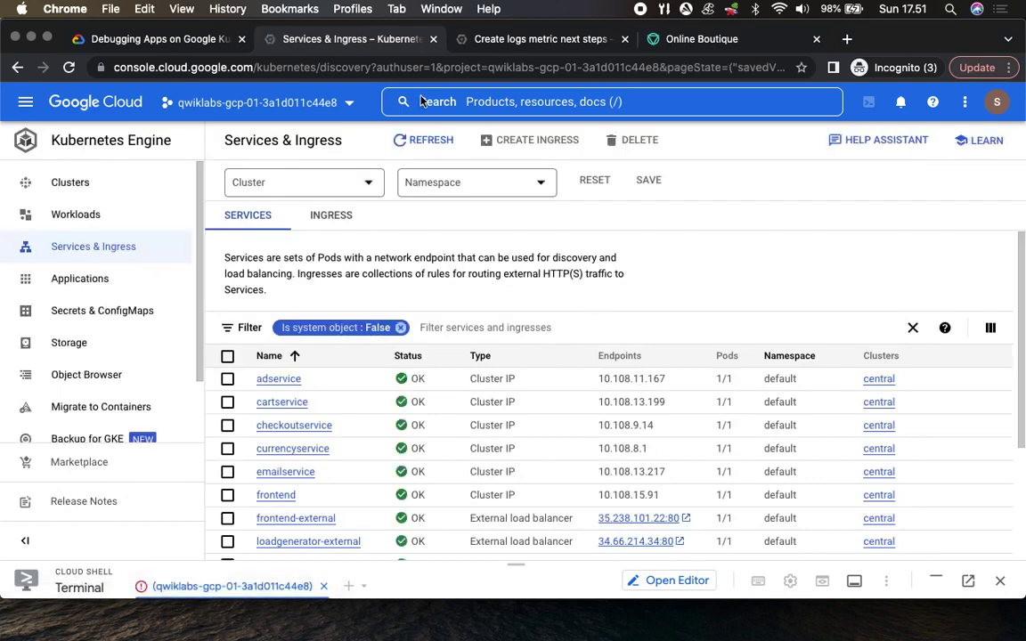
Check which service the lab names and open the endpoint of the loadgenerator-external service
click(155, 37)
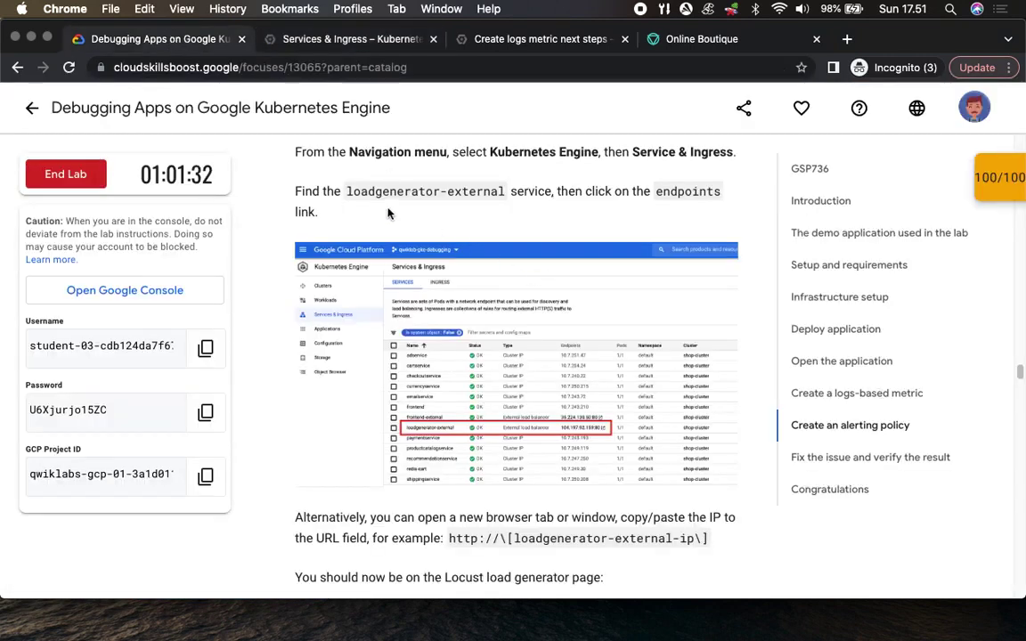
drag(364, 196, 526, 196)
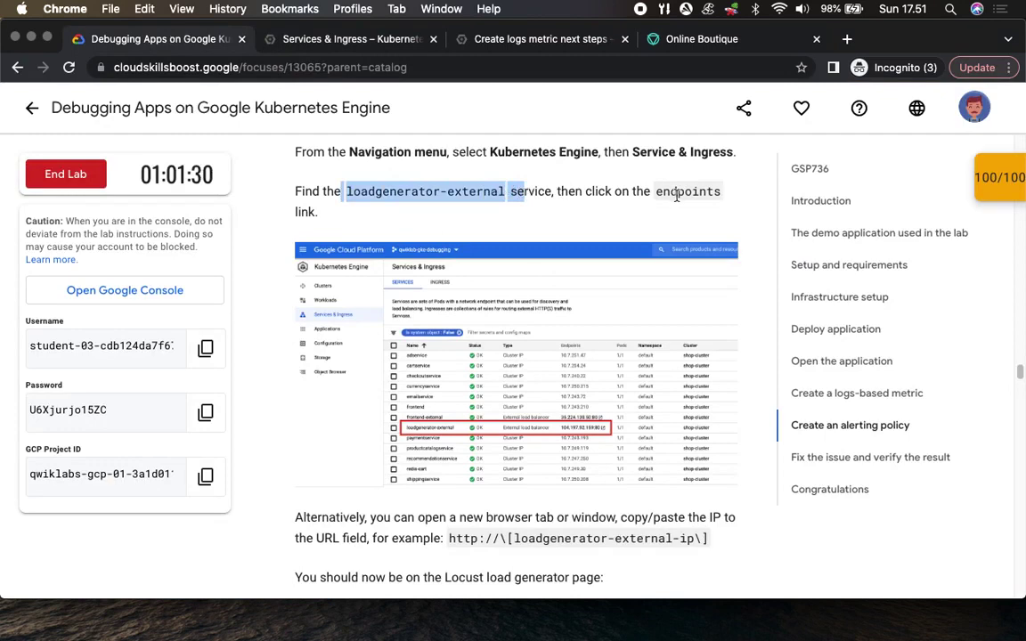
click(344, 40)
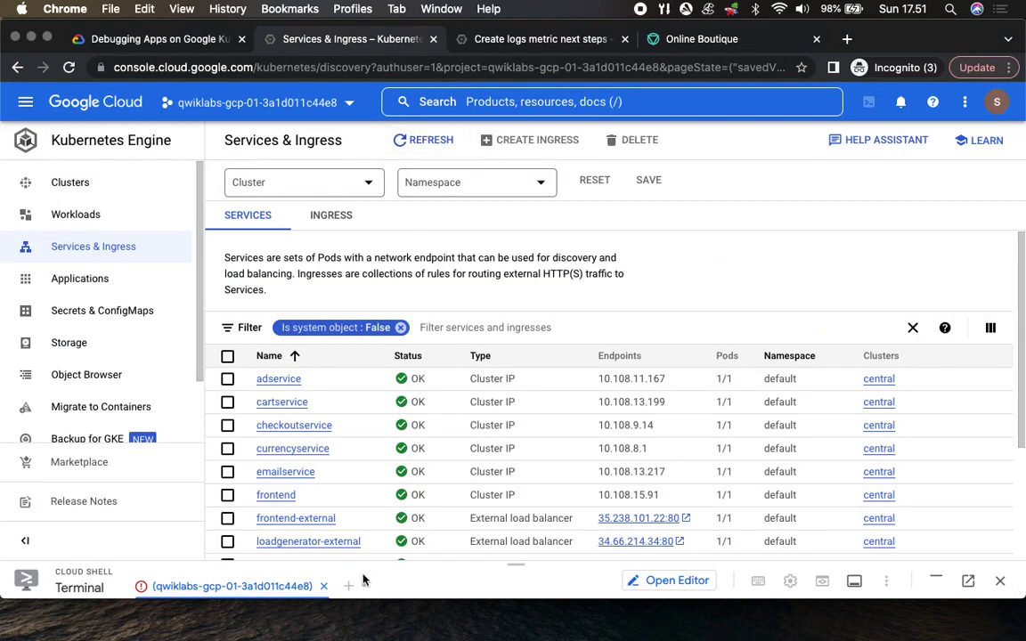
scroll(414, 491, down, 2)
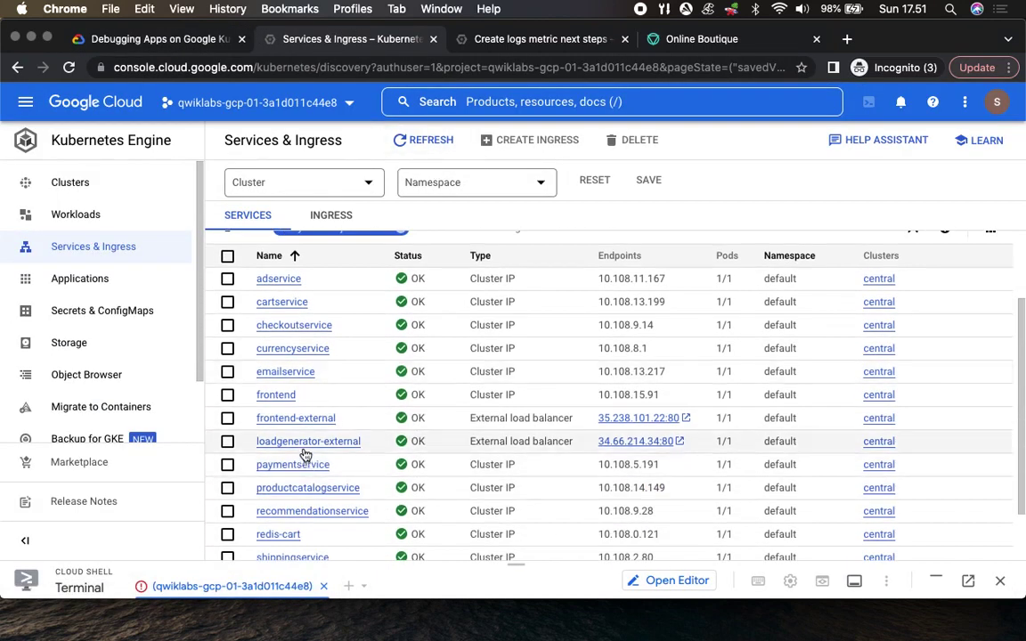
click(649, 443)
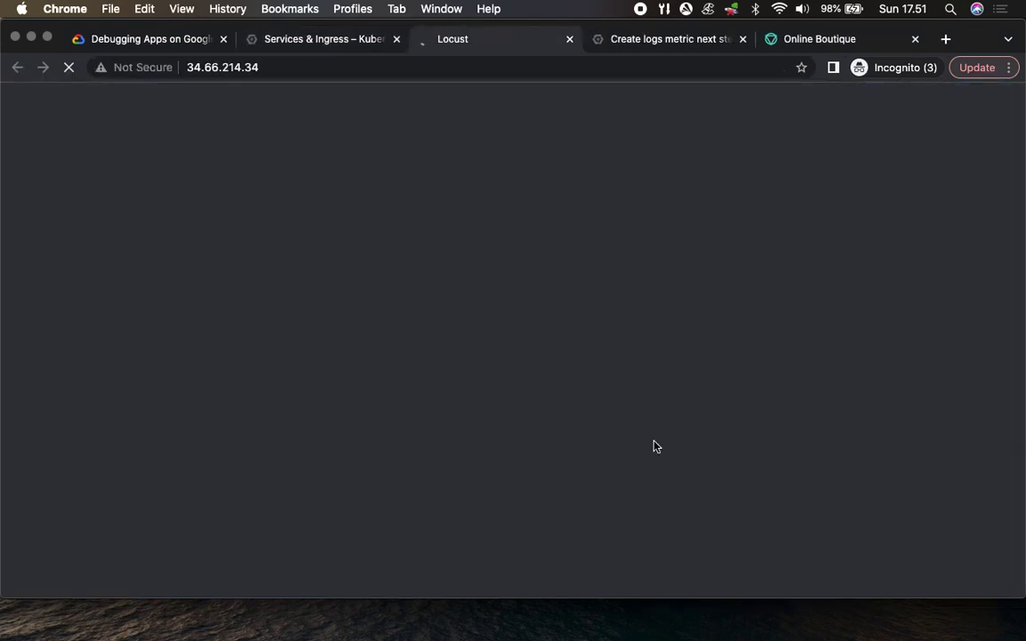
Examine the lab's Locust instructions for the number of users, hatch rate and host to use
click(137, 39)
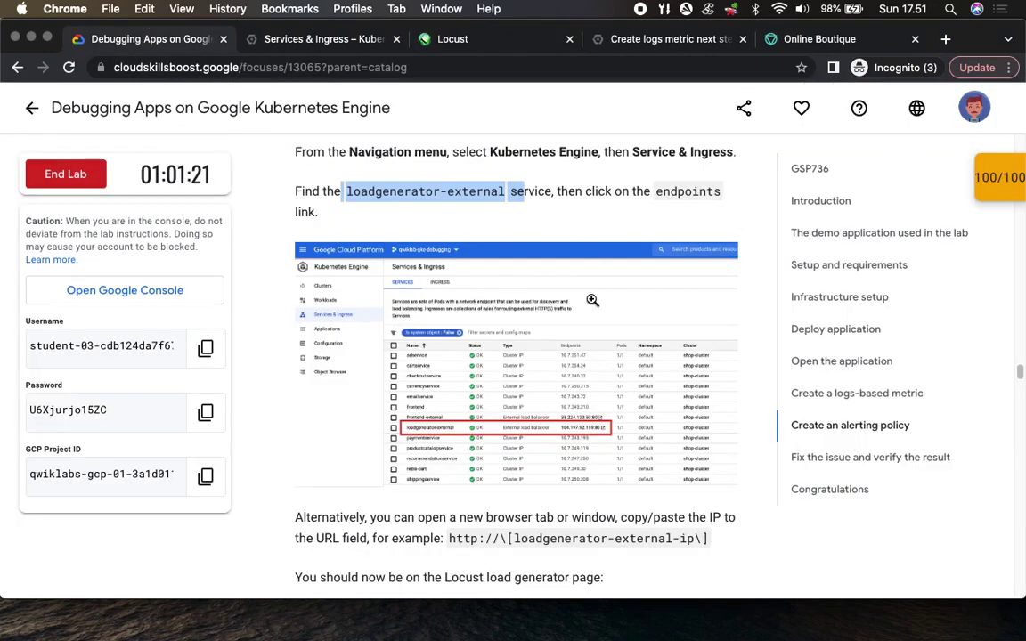
scroll(589, 255, down, 5)
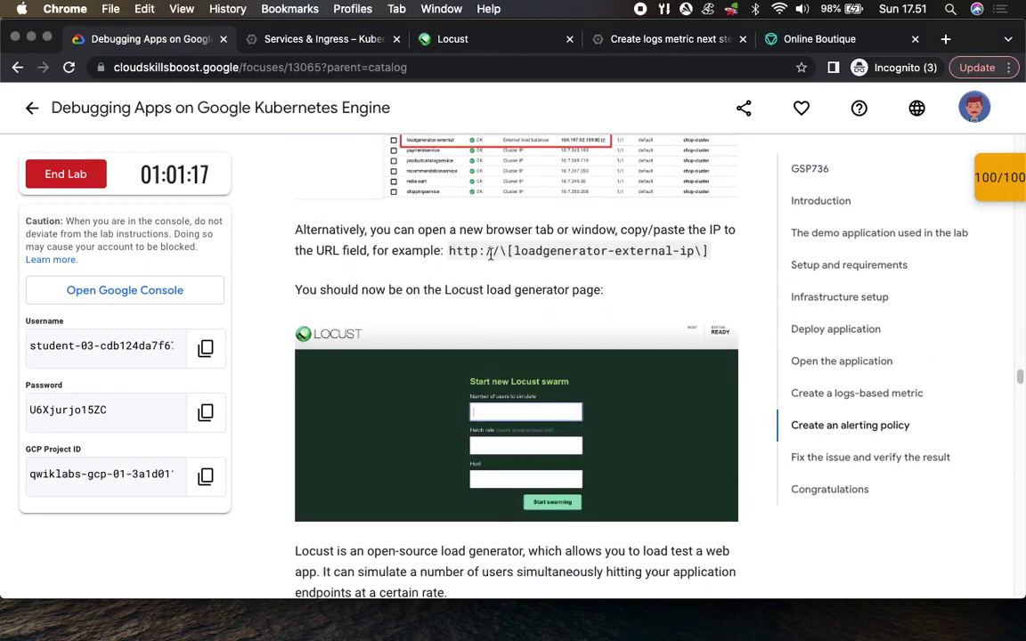
scroll(459, 323, down, 4)
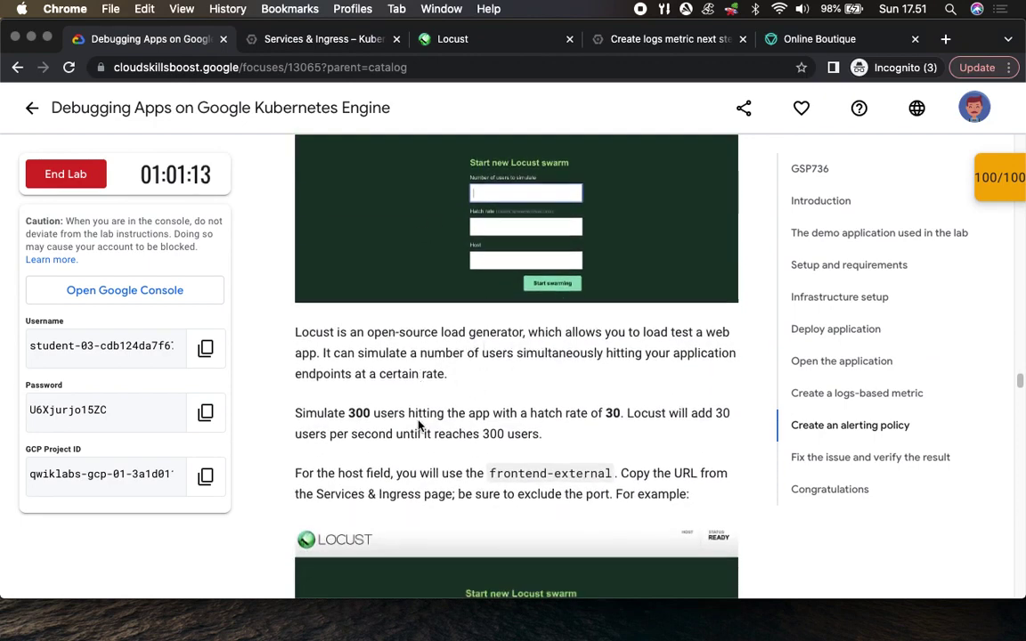
scroll(375, 389, down, 2)
scroll(434, 370, up, 1)
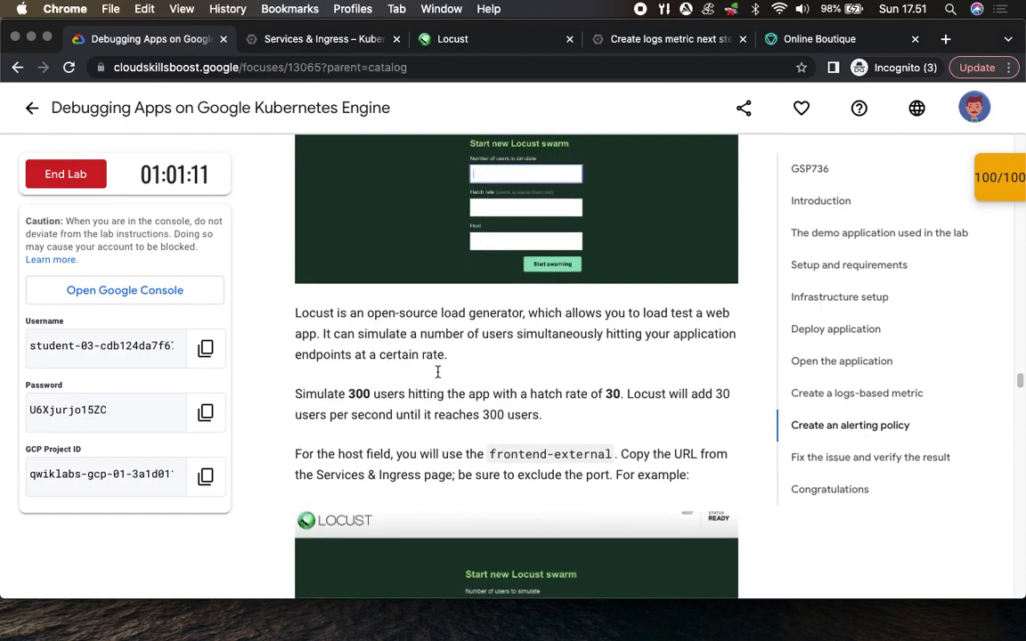
click(318, 40)
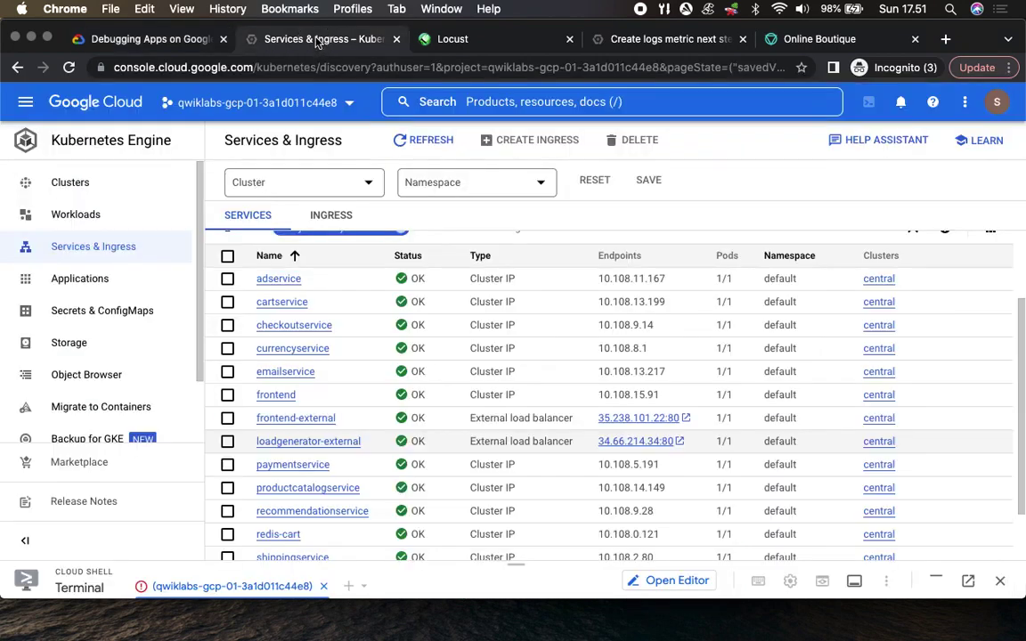
click(472, 41)
click(139, 39)
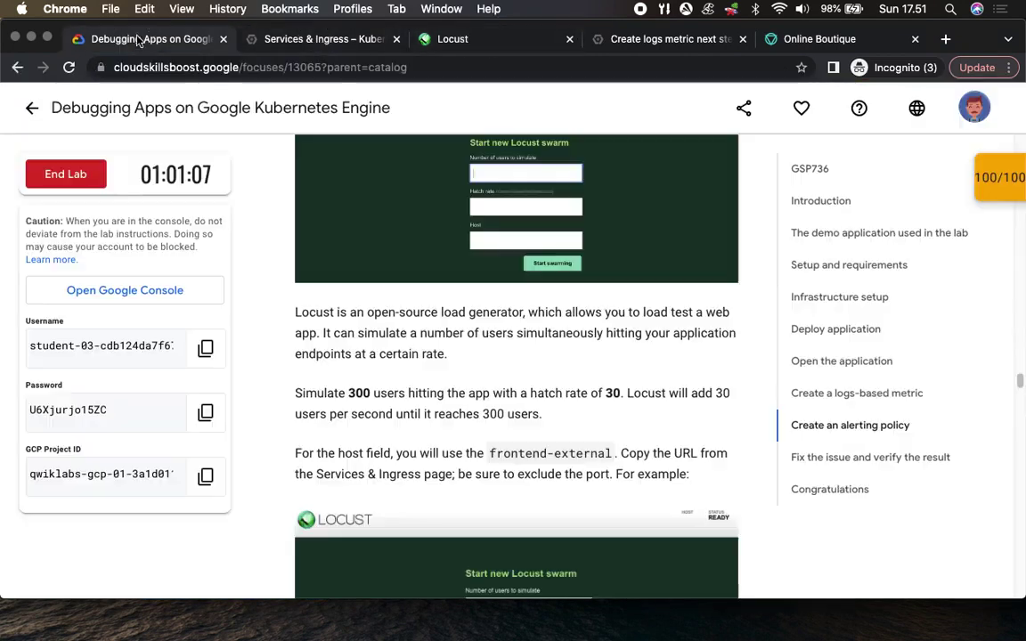
scroll(502, 327, down, 3)
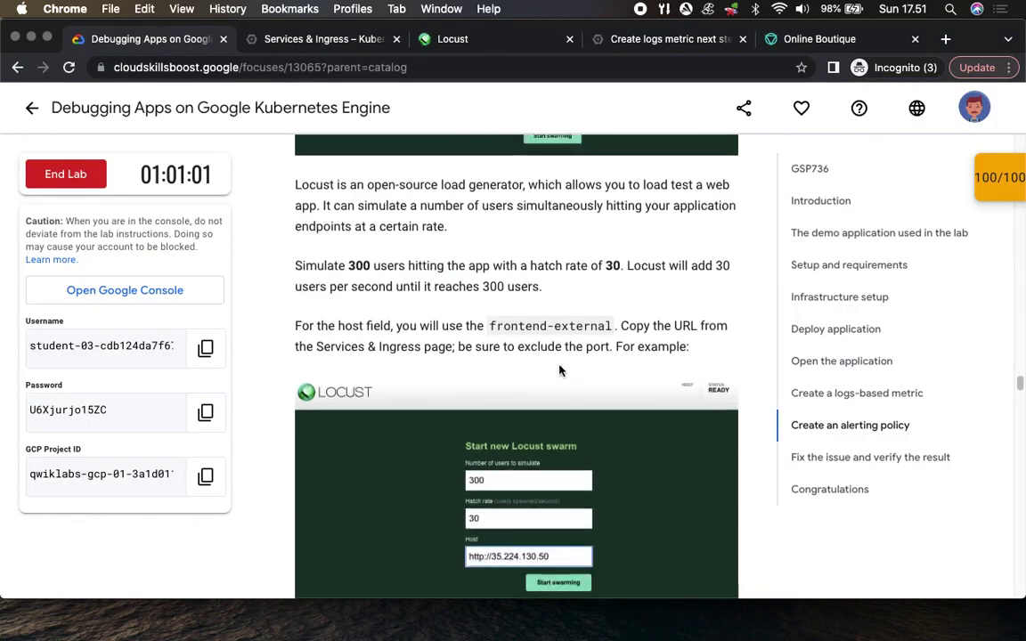
In the new Locust swarm form, set the number of users to simulate to 300 and the hatch rate to 30
click(499, 42)
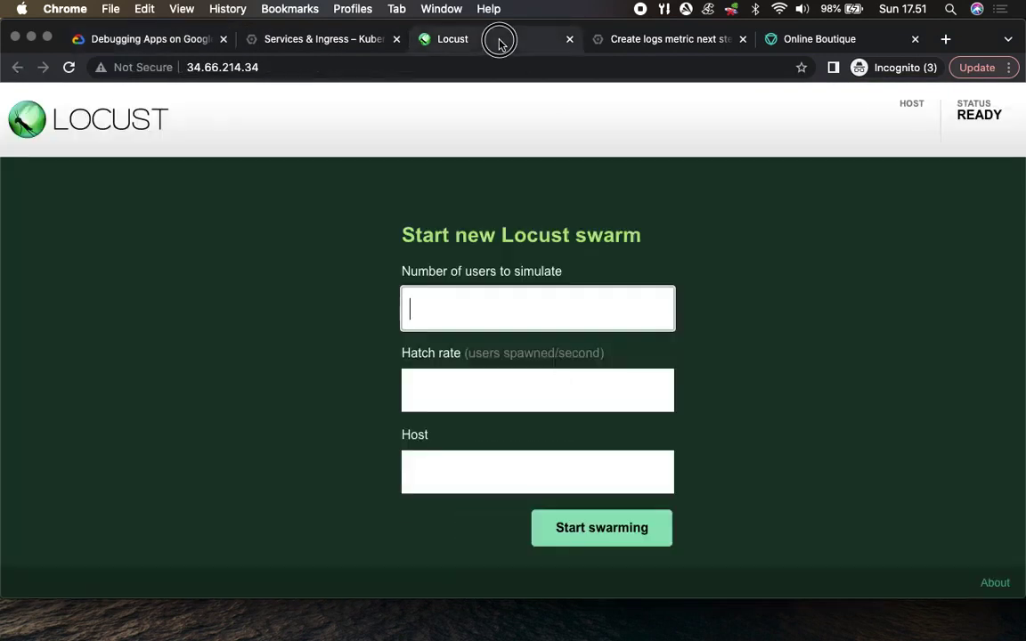
text(300)
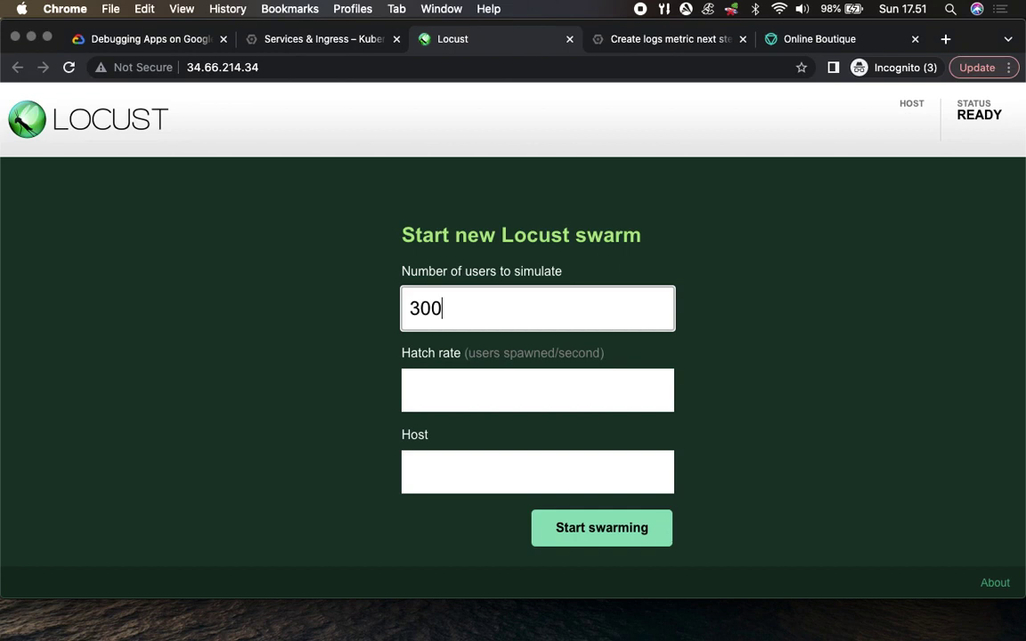
click(538, 390)
text(30)
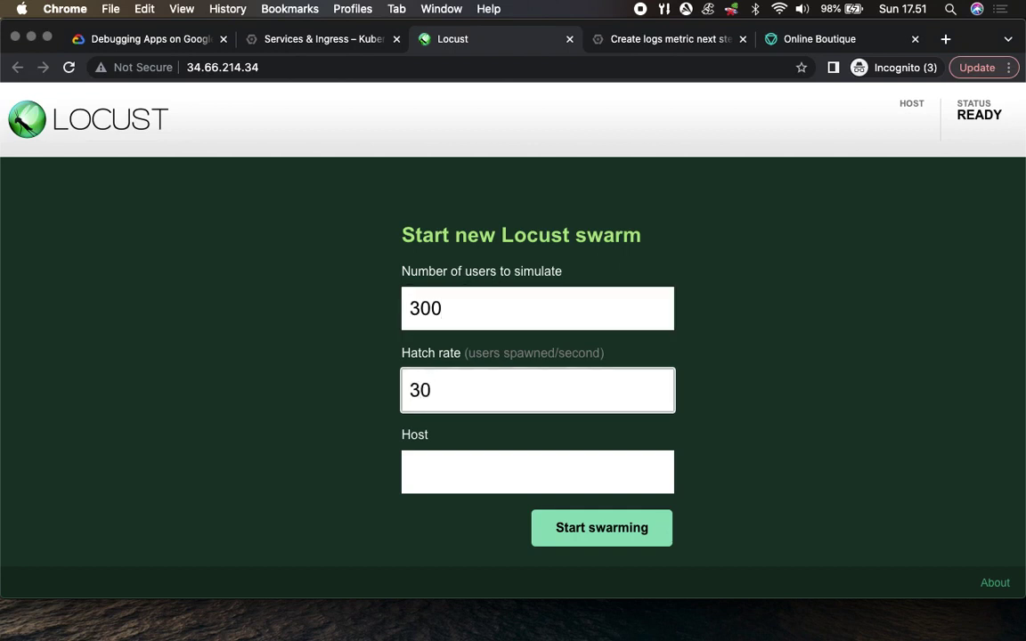
Check which host the lab requires and copy the frontend-external endpoint's IP address without the port from Services & Ingress
click(150, 40)
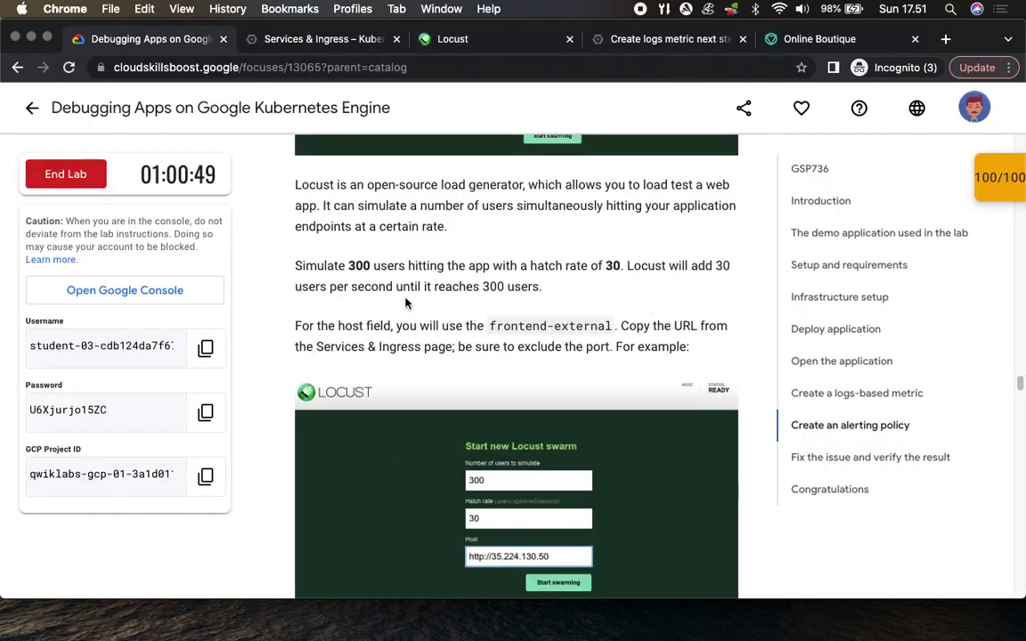
scroll(545, 294, down, 2)
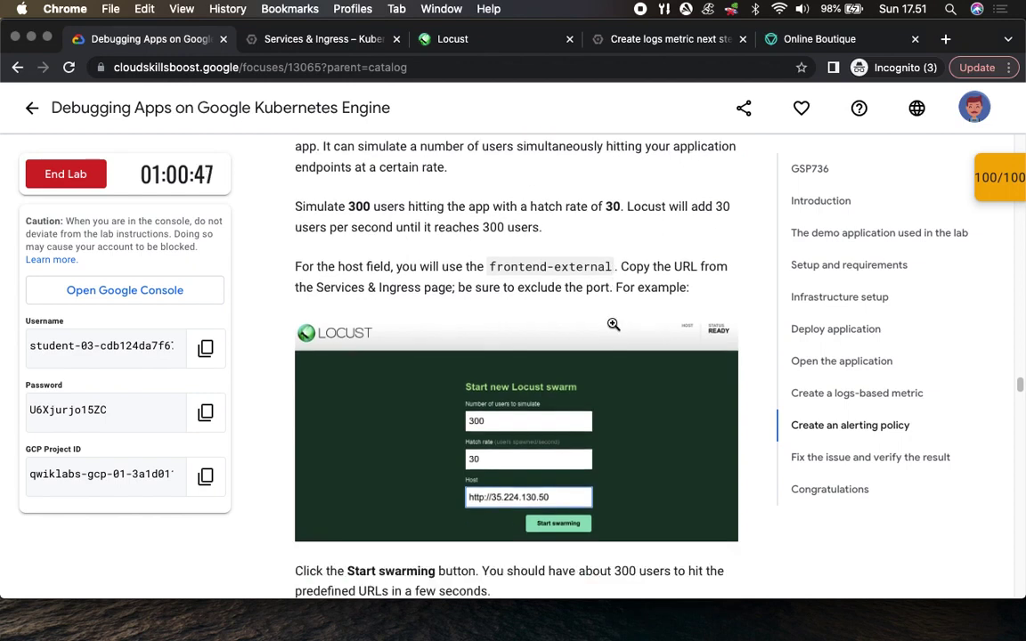
scroll(613, 324, up, 1)
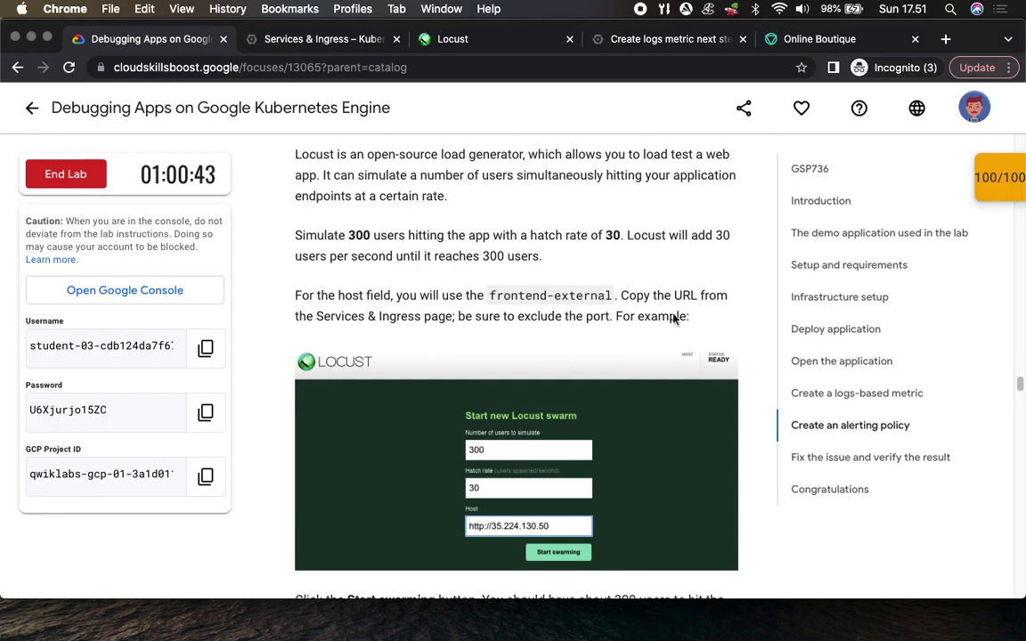
click(282, 40)
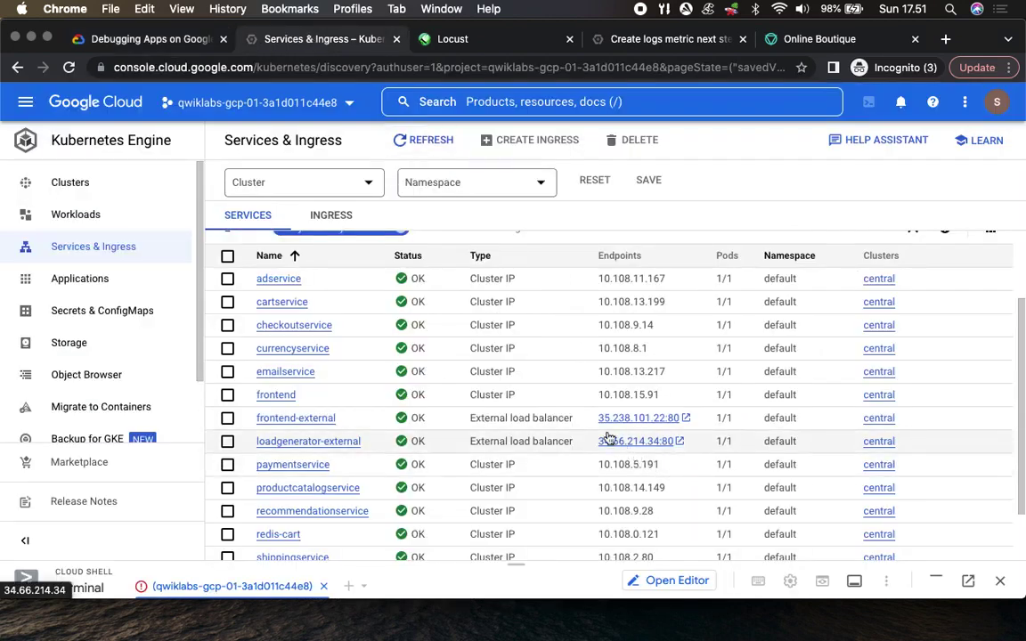
drag(591, 418, 664, 423)
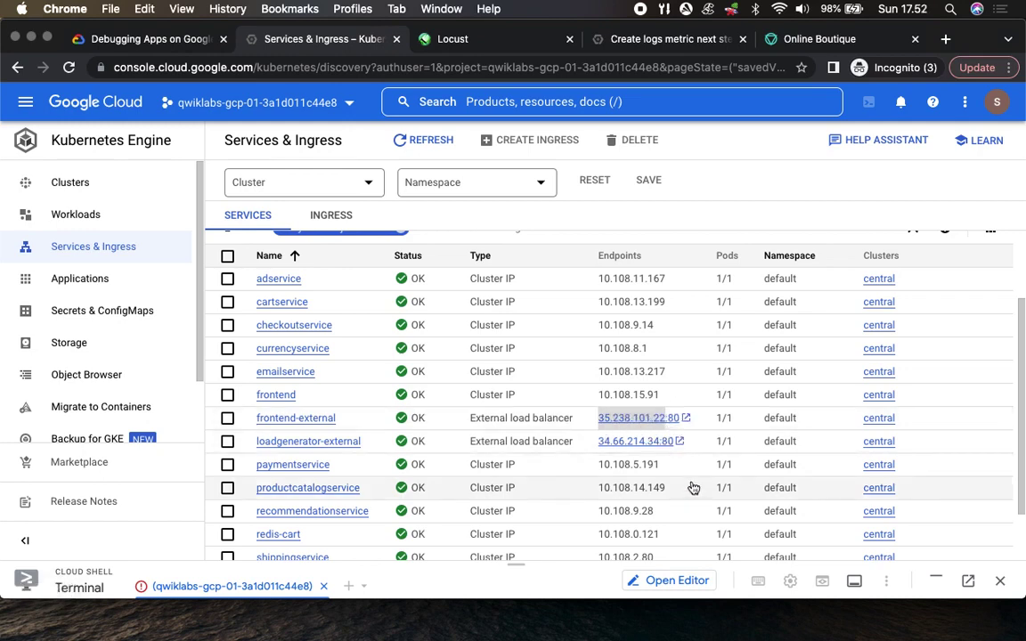
key(super+c)
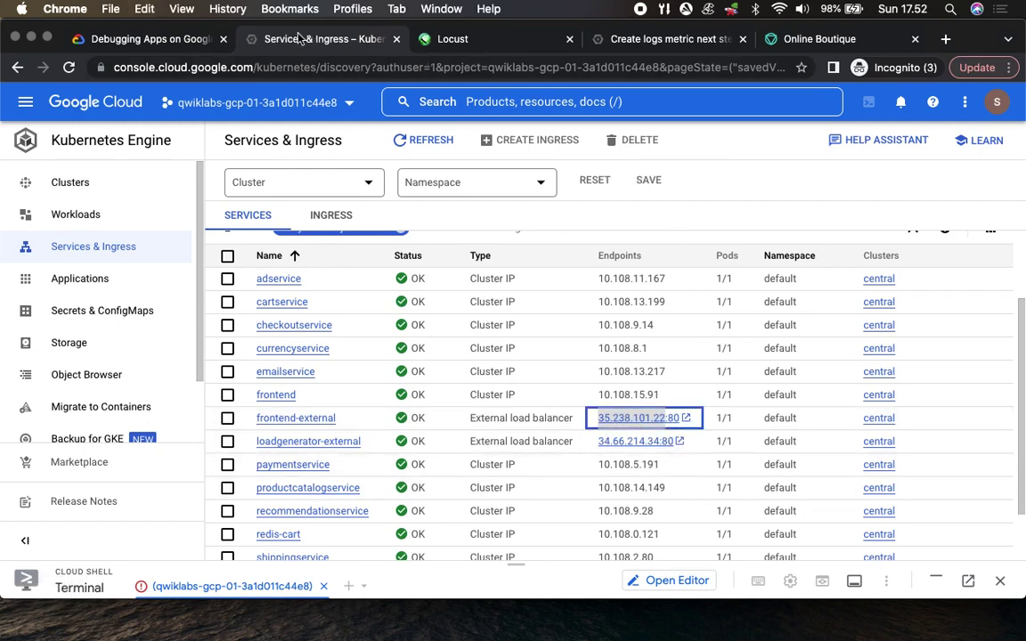
Return to the Locust swarm form and check the host format against the lab's example
click(431, 39)
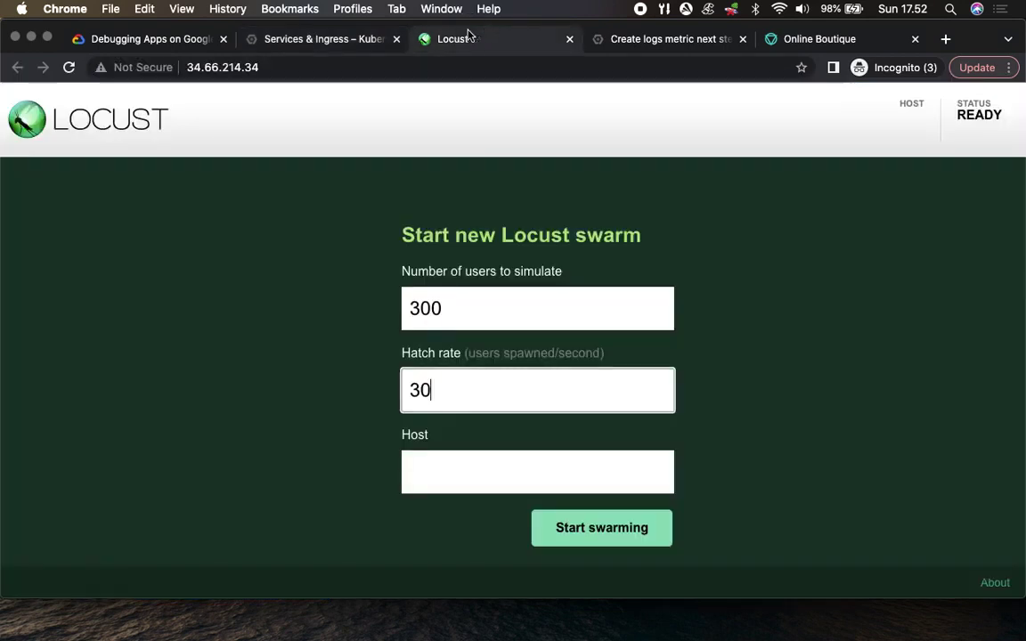
click(155, 44)
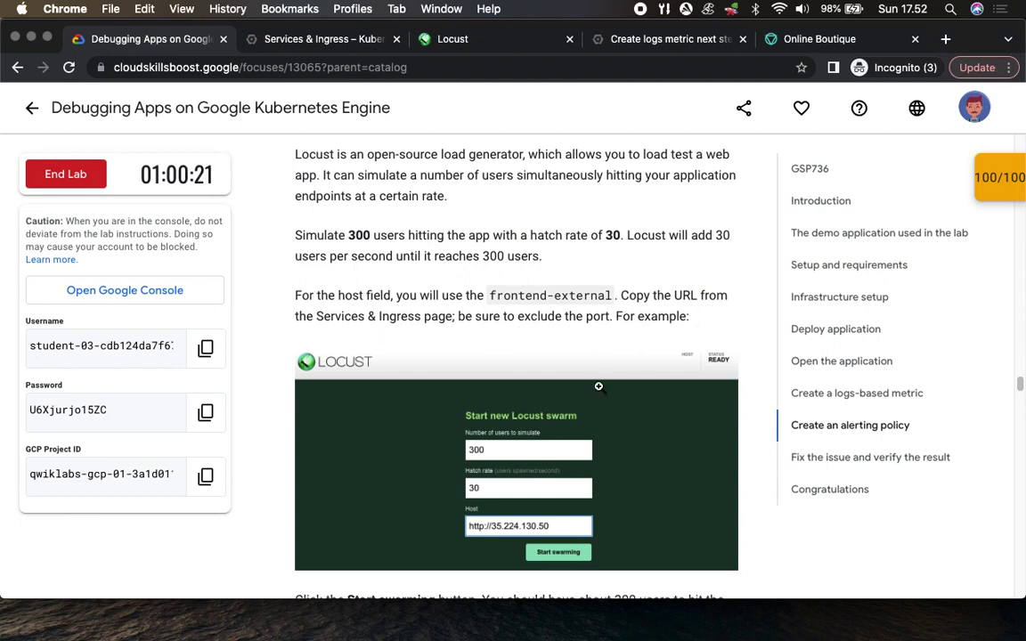
click(503, 40)
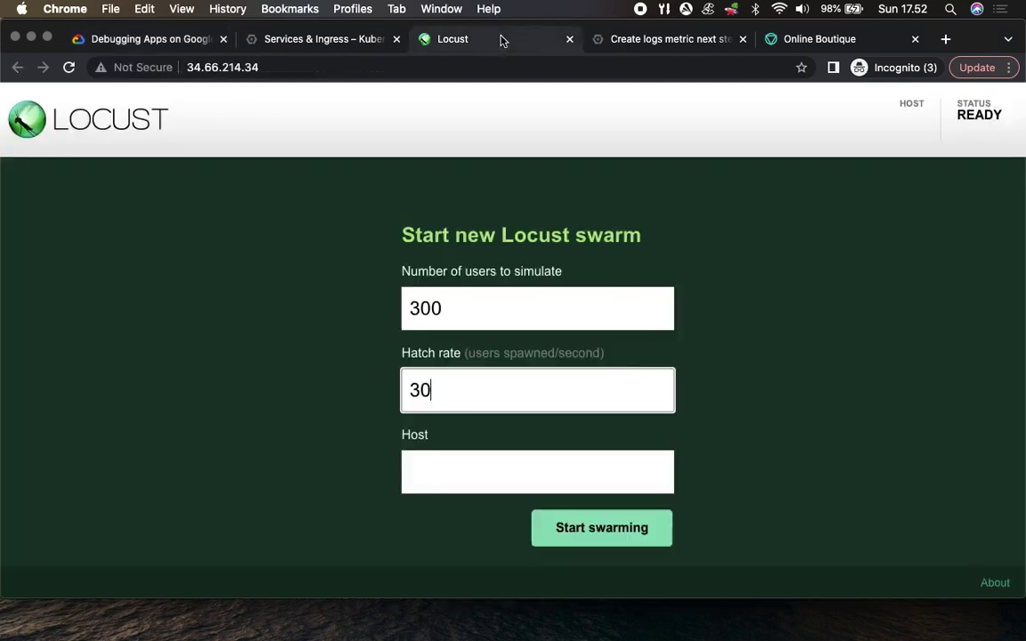
click(664, 39)
click(802, 40)
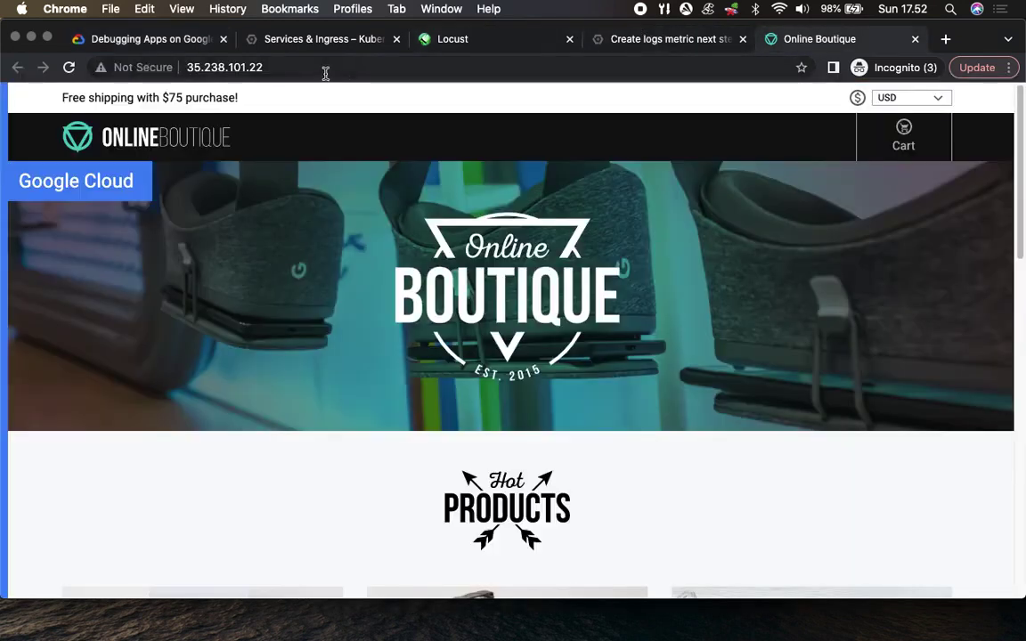
click(177, 40)
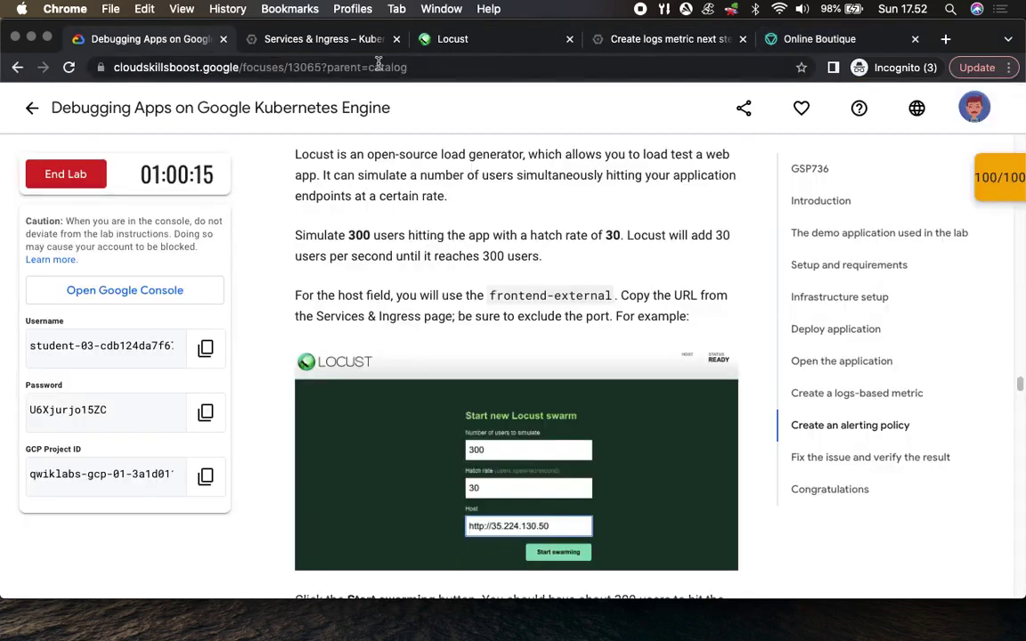
click(434, 39)
key(Tab)
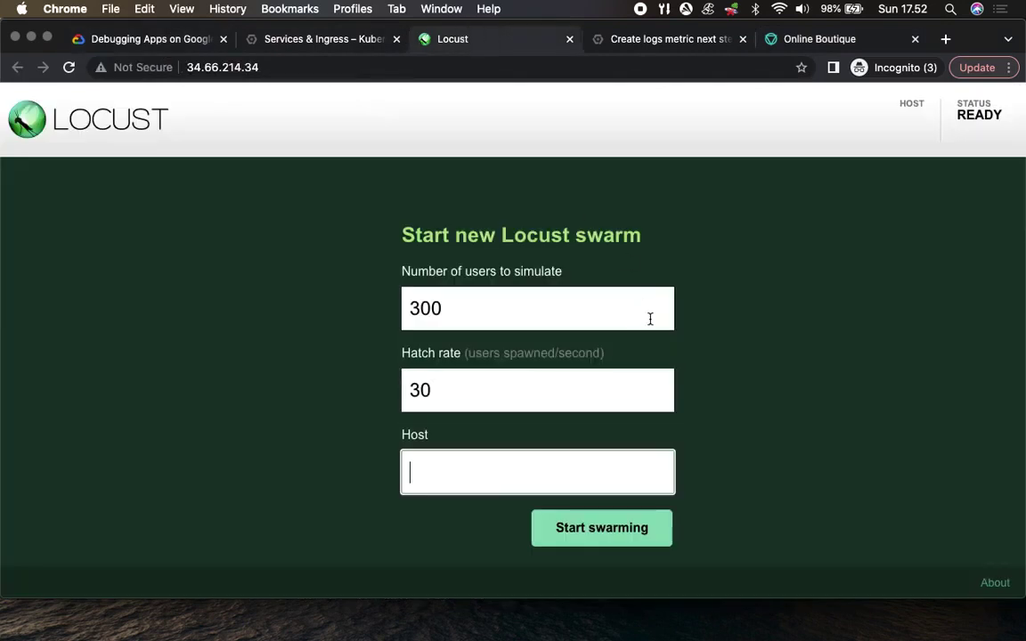
key(super+v)
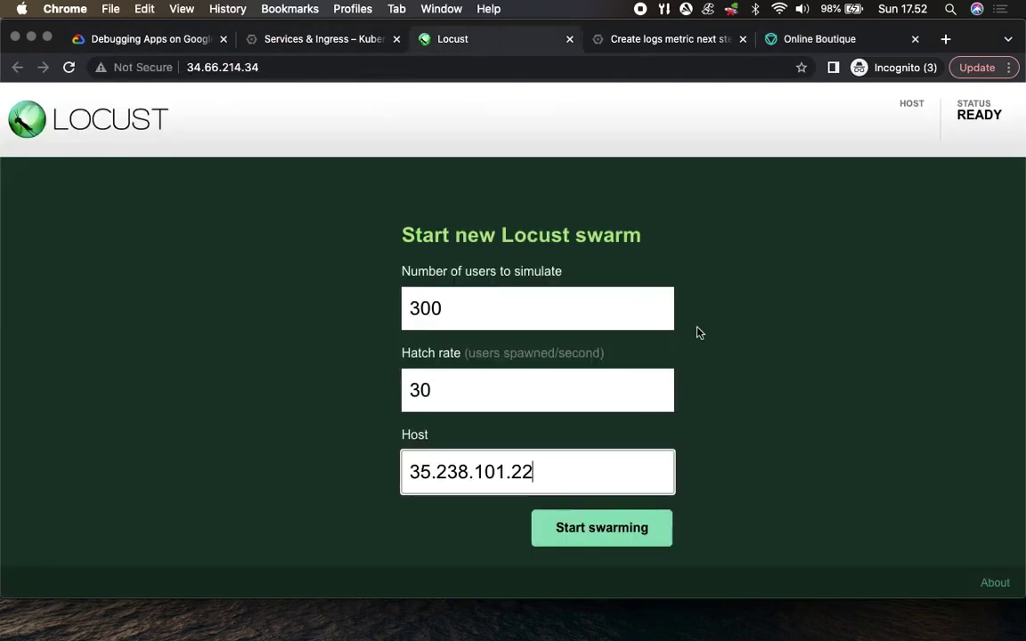
text(http:/)
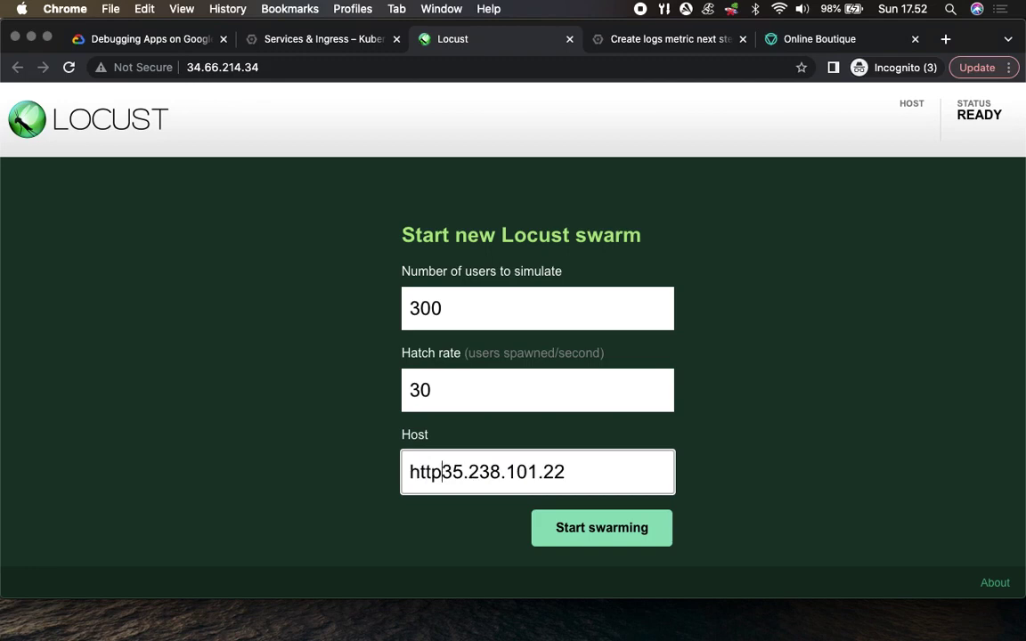
text(/)
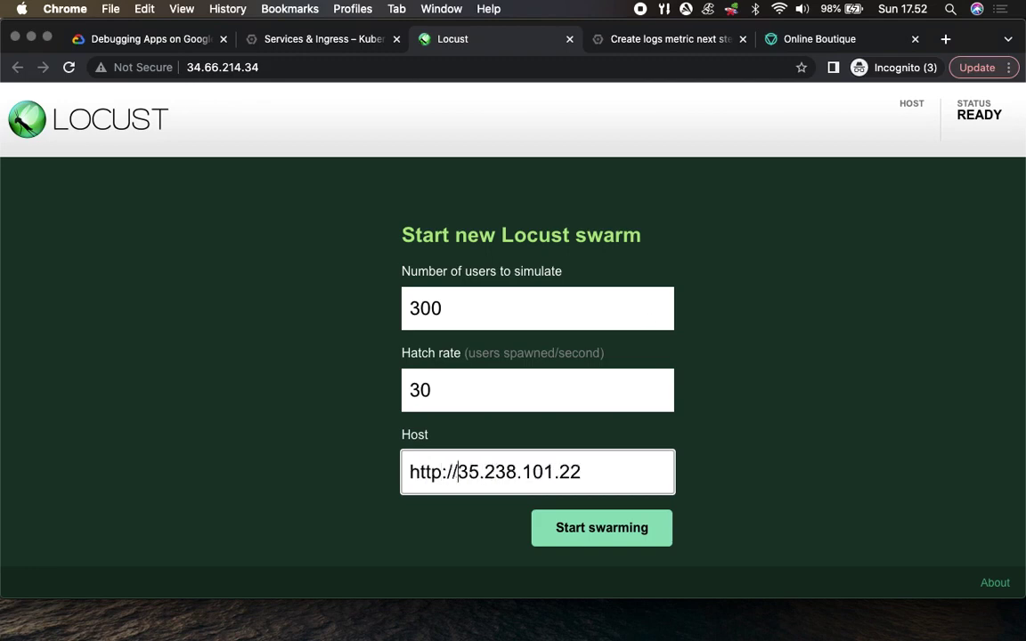
Check the lab guide's swarm instructions and start the Locust load test against the frontend host
click(143, 39)
scroll(495, 398, down, 5)
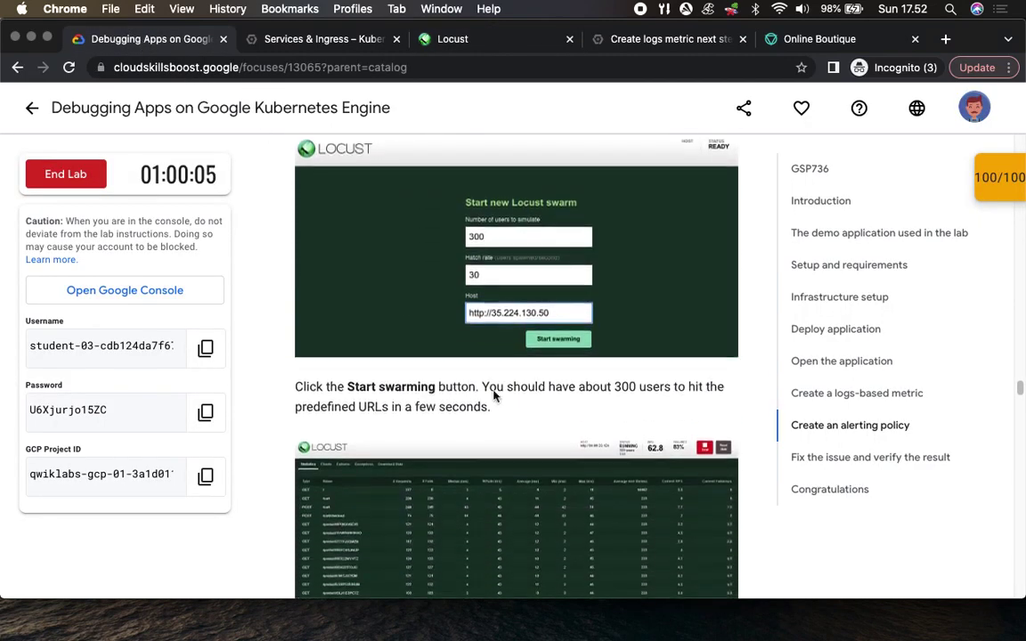
scroll(495, 397, down, 2)
click(500, 41)
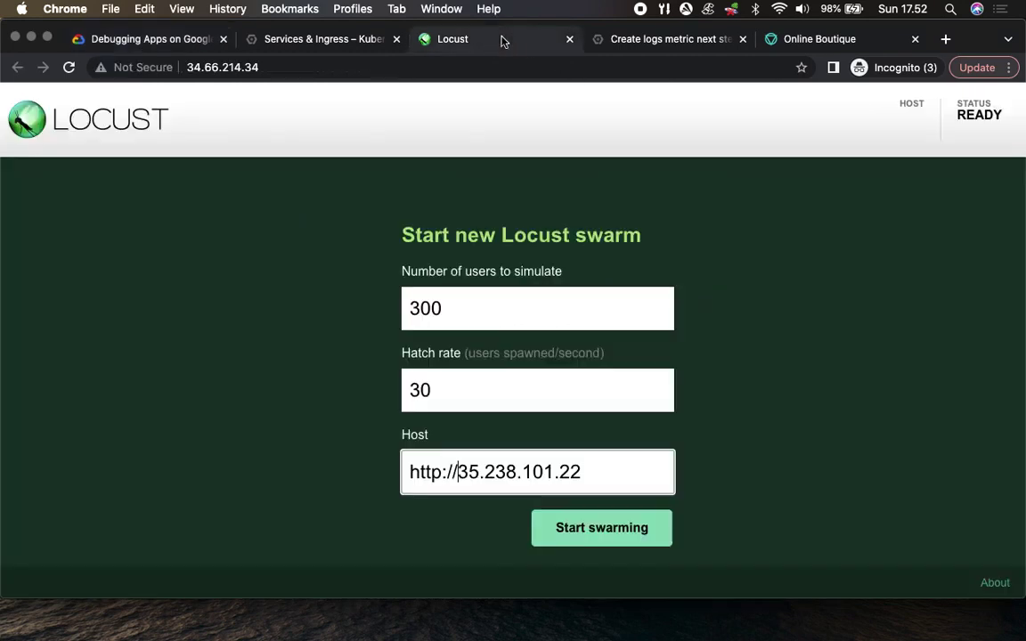
click(603, 528)
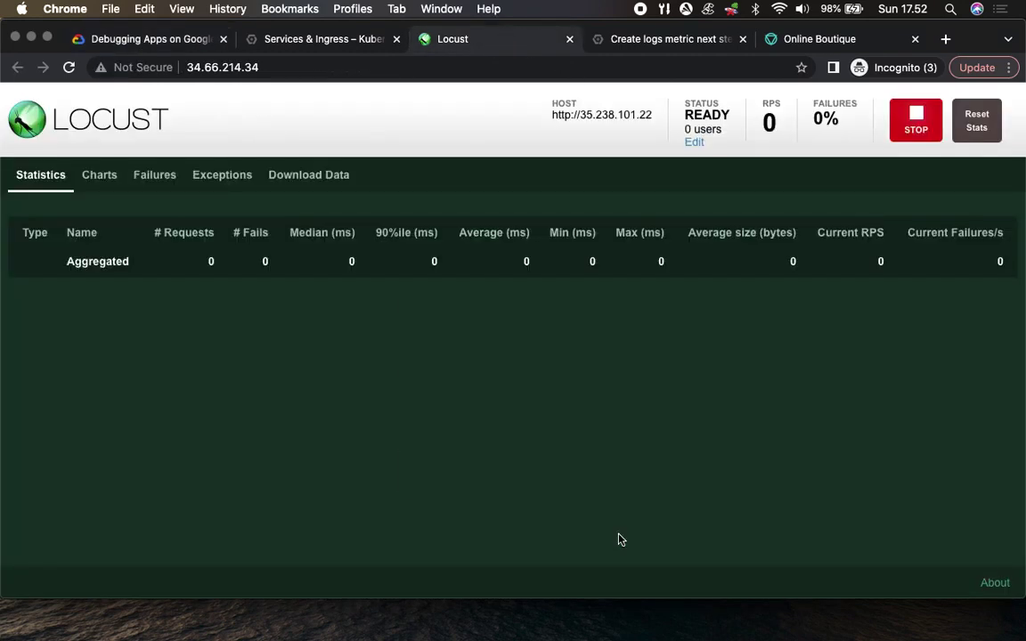
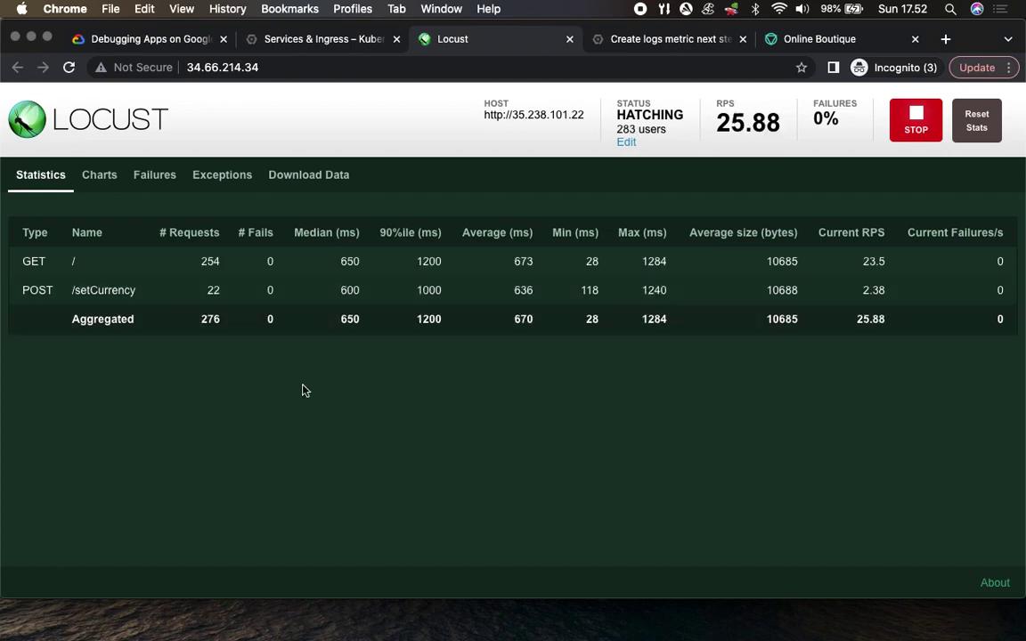
Read the lab guide's notes on the expected load and failures, and inspect the running swarm's request statistics in Locust
click(145, 40)
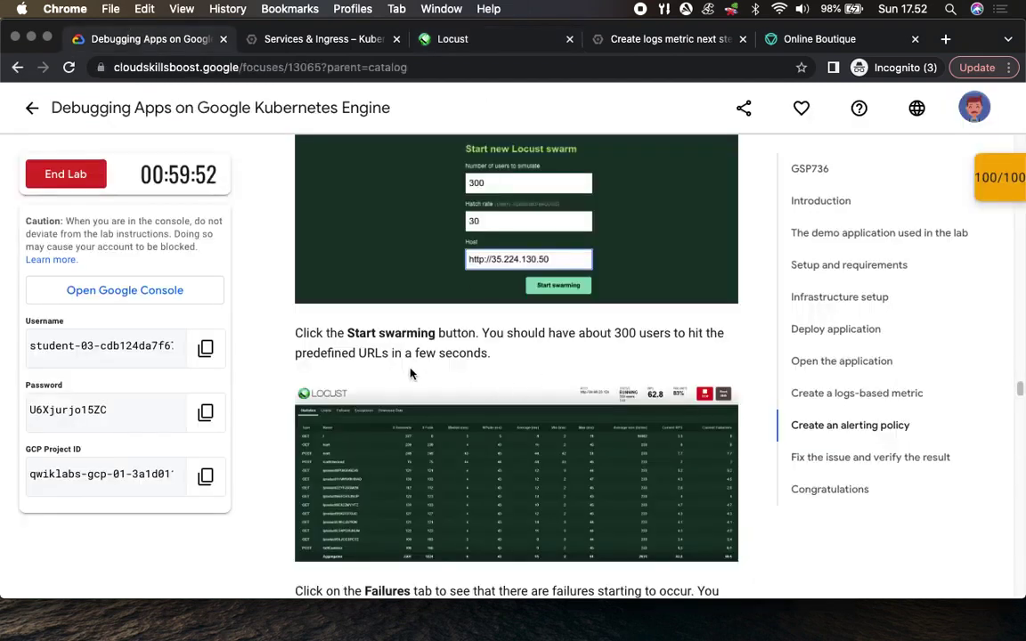
drag(583, 334, 702, 341)
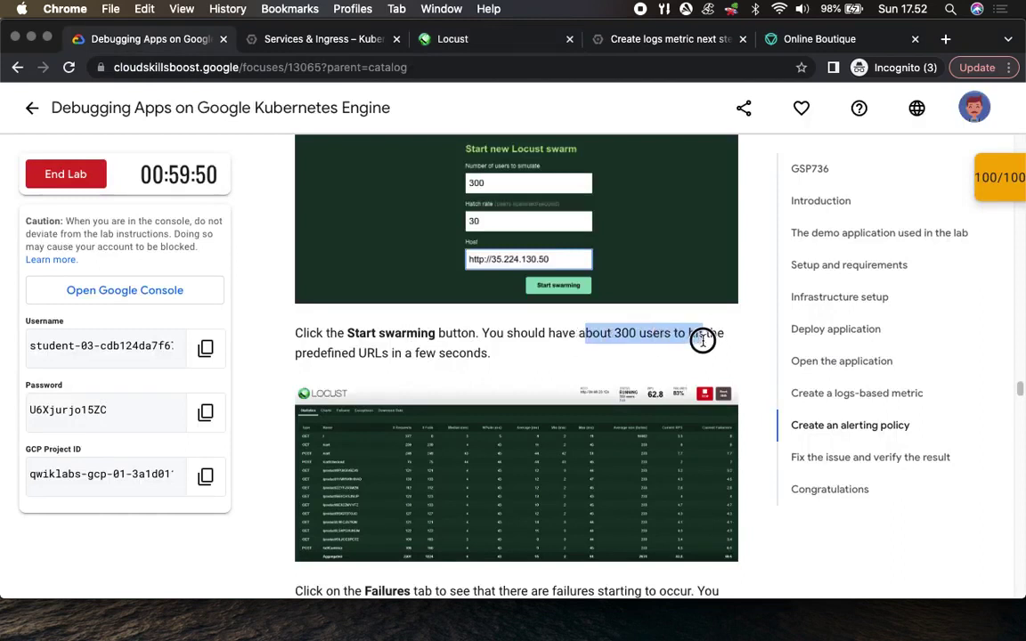
scroll(515, 377, down, 5)
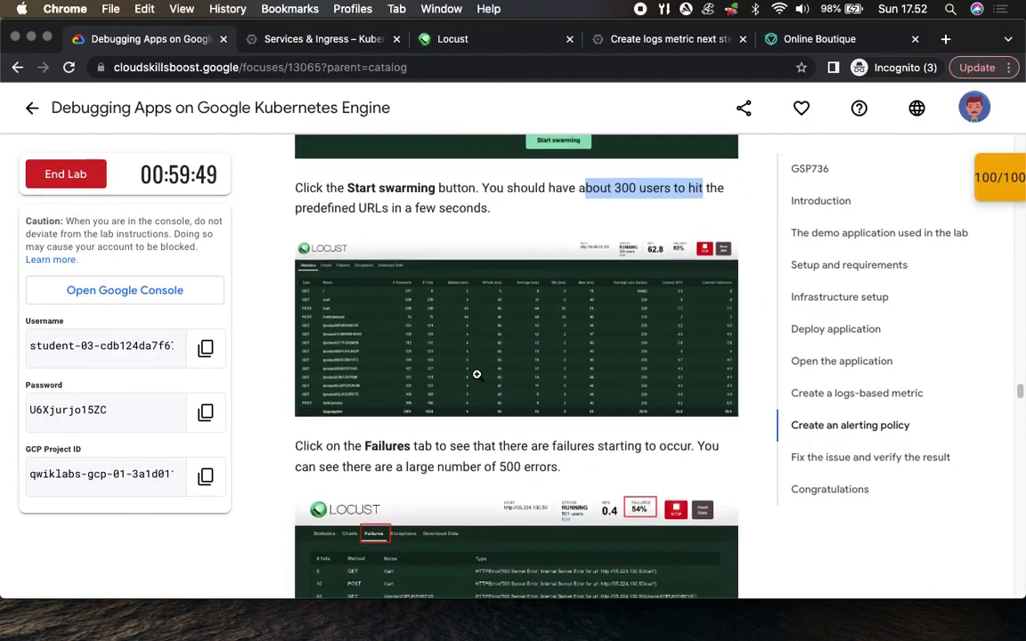
drag(343, 415, 482, 417)
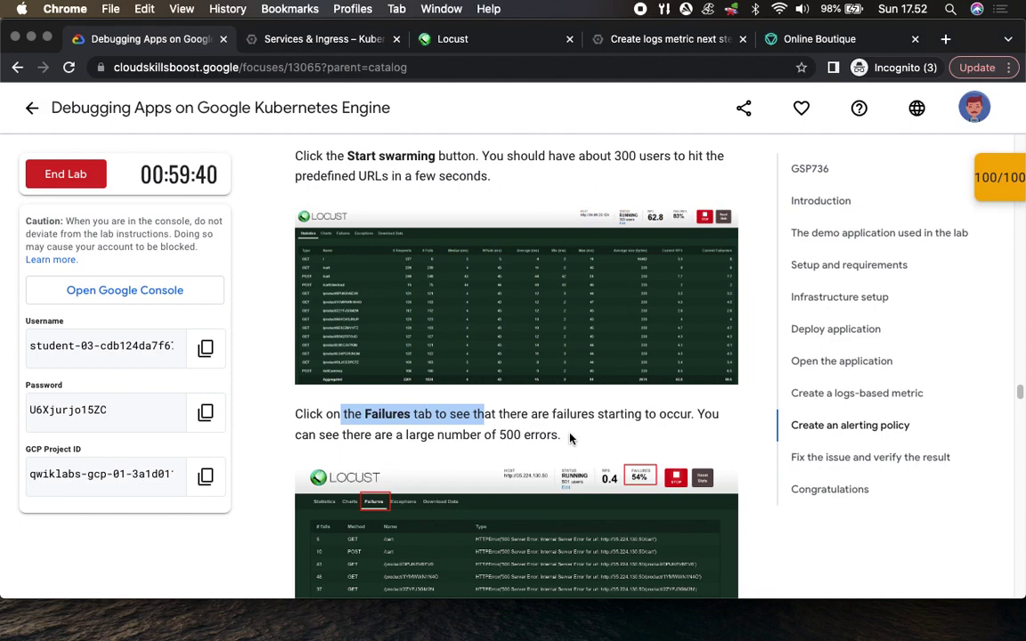
scroll(563, 435, down, 3)
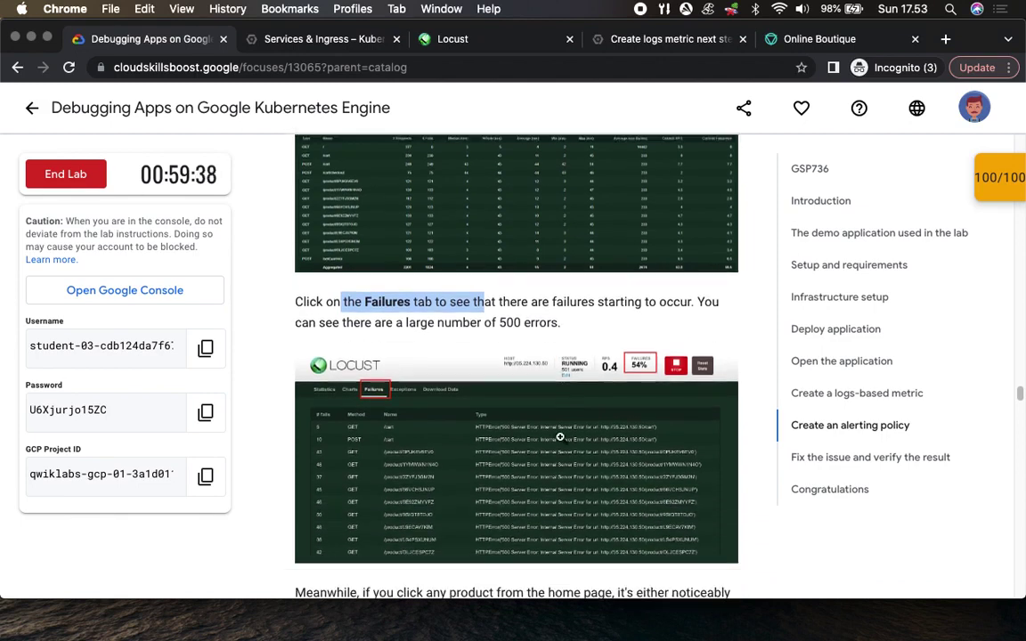
click(479, 45)
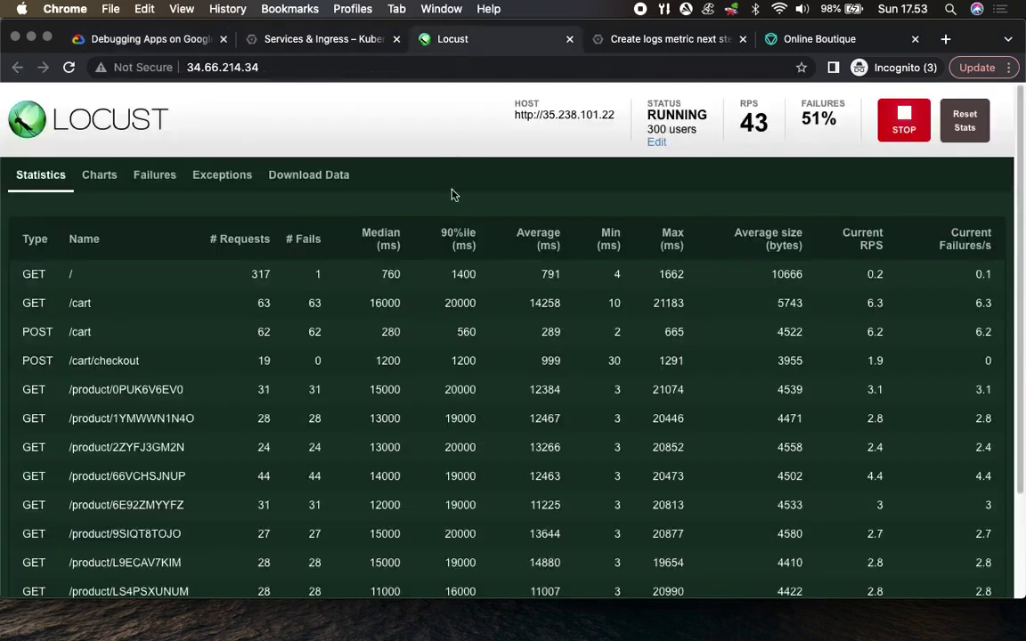
scroll(264, 346, down, 3)
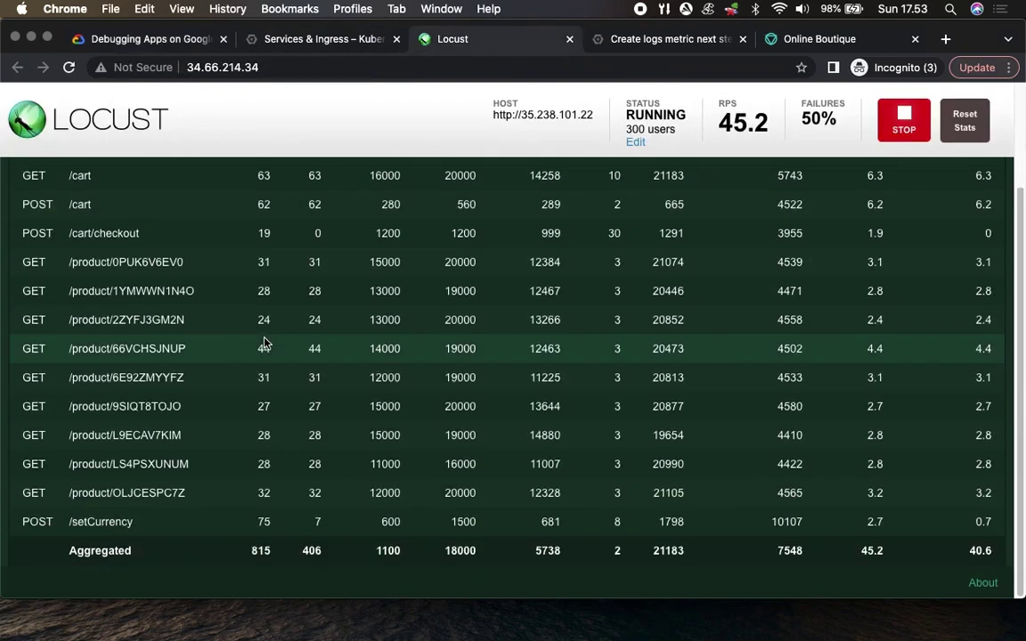
scroll(163, 182, up, 3)
Open the Locust failures list and review the failed requests and their error types
click(161, 174)
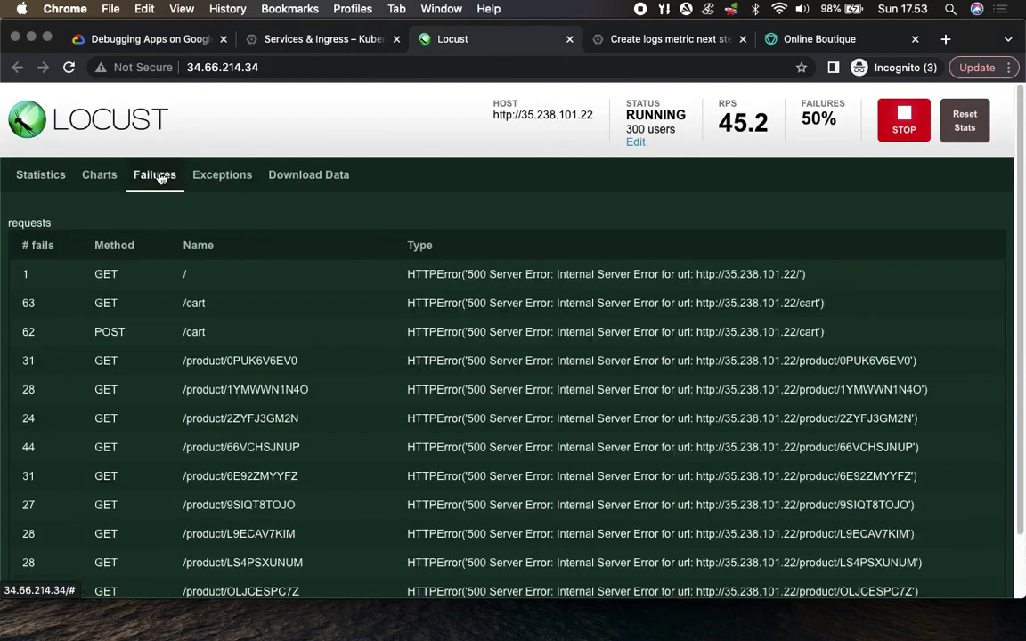
scroll(623, 391, down, 2)
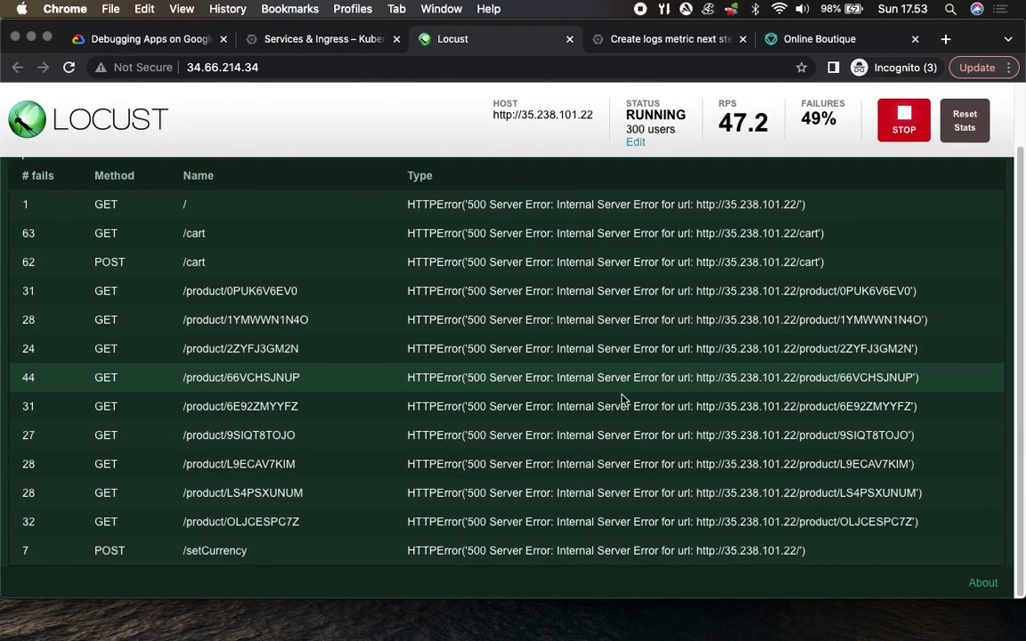
scroll(623, 400, up, 2)
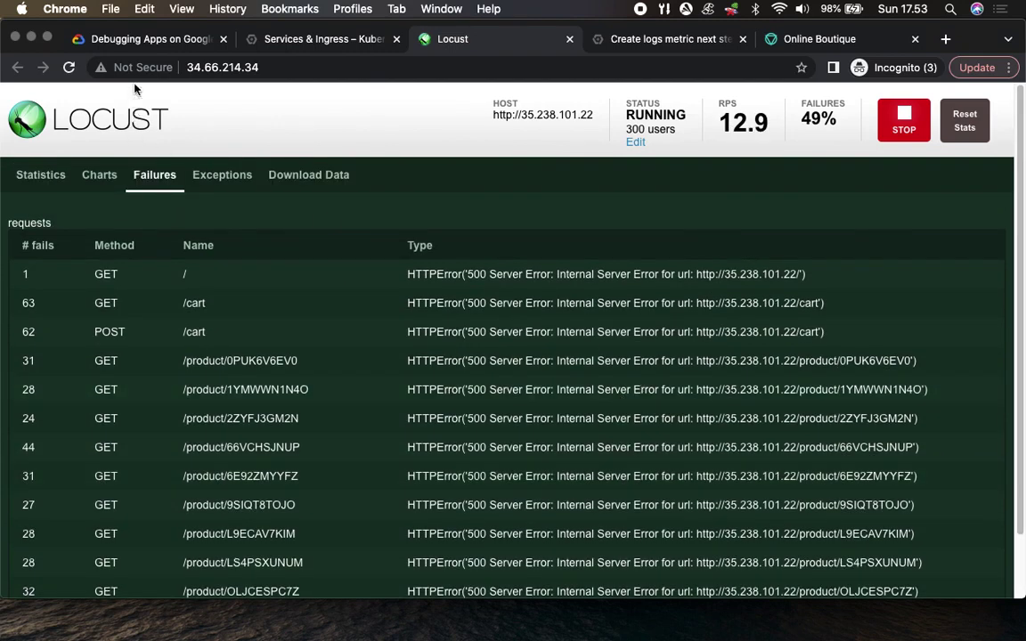
Read the lab guide's sections on the server errors, product page failures and confirming the alert in Monitoring
click(135, 43)
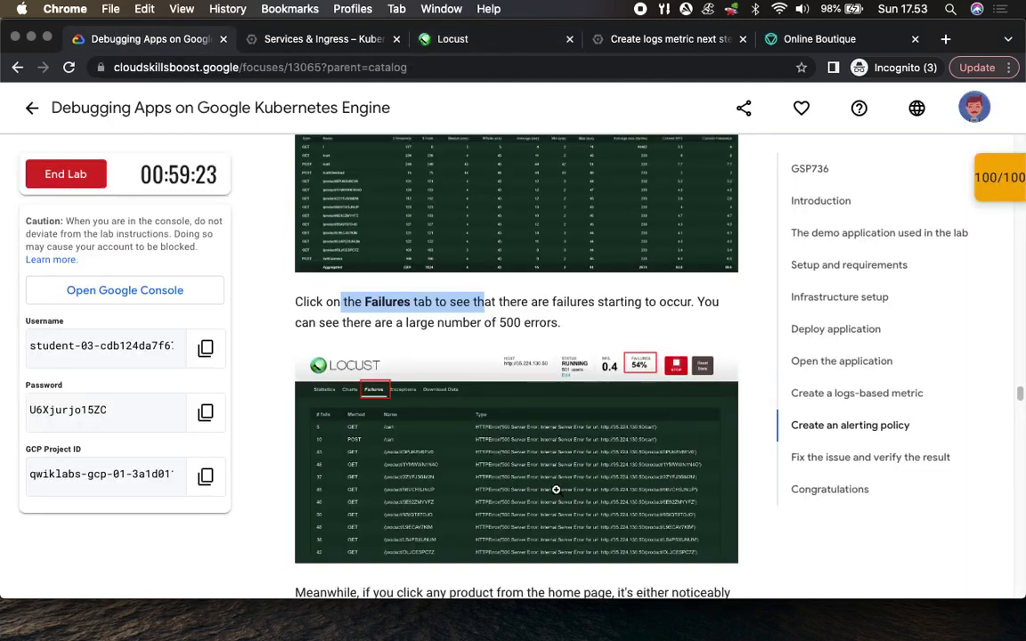
drag(361, 322, 602, 328)
scroll(550, 428, down, 3)
scroll(550, 433, down, 4)
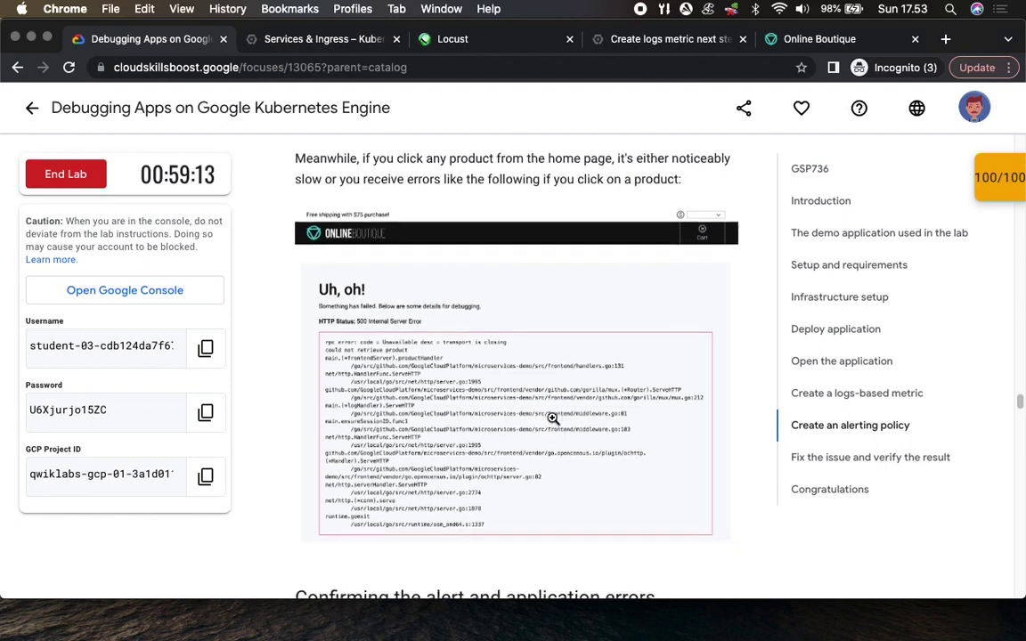
scroll(553, 418, down, 1)
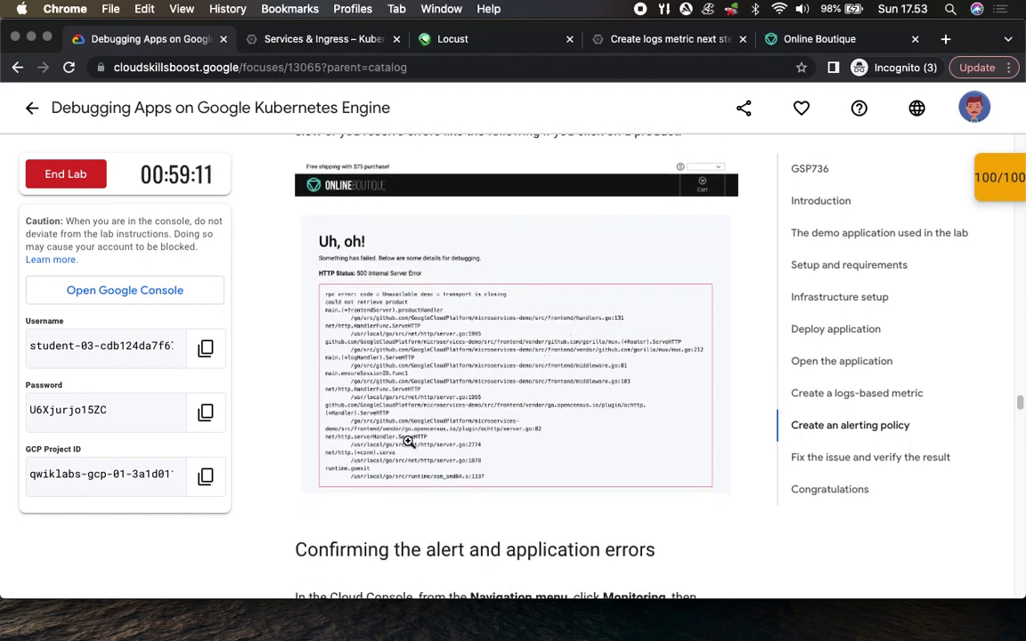
scroll(515, 497, down, 2)
scroll(514, 497, down, 5)
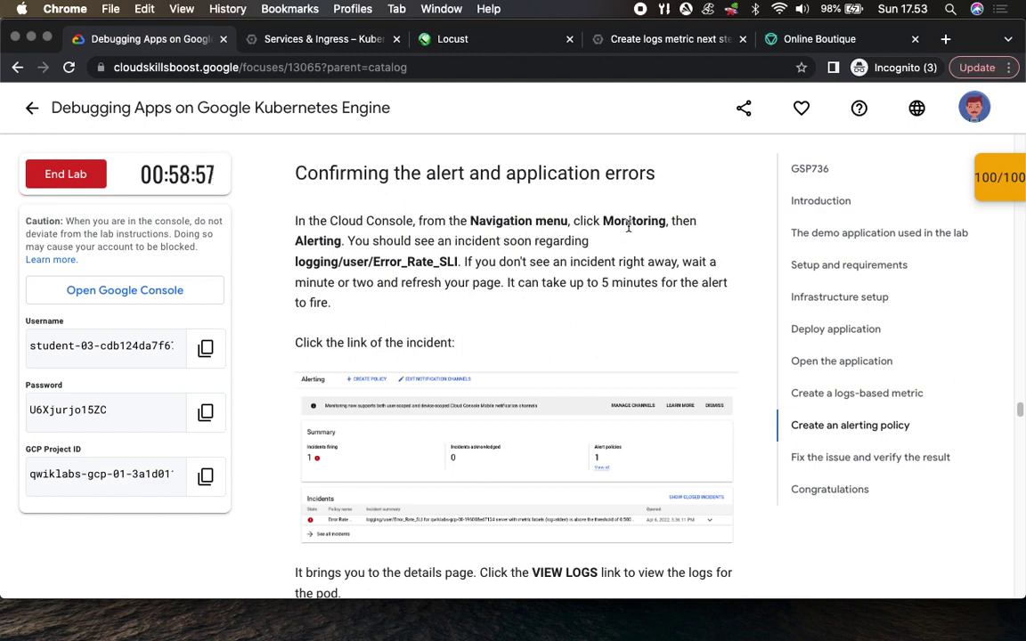
drag(603, 221, 697, 221)
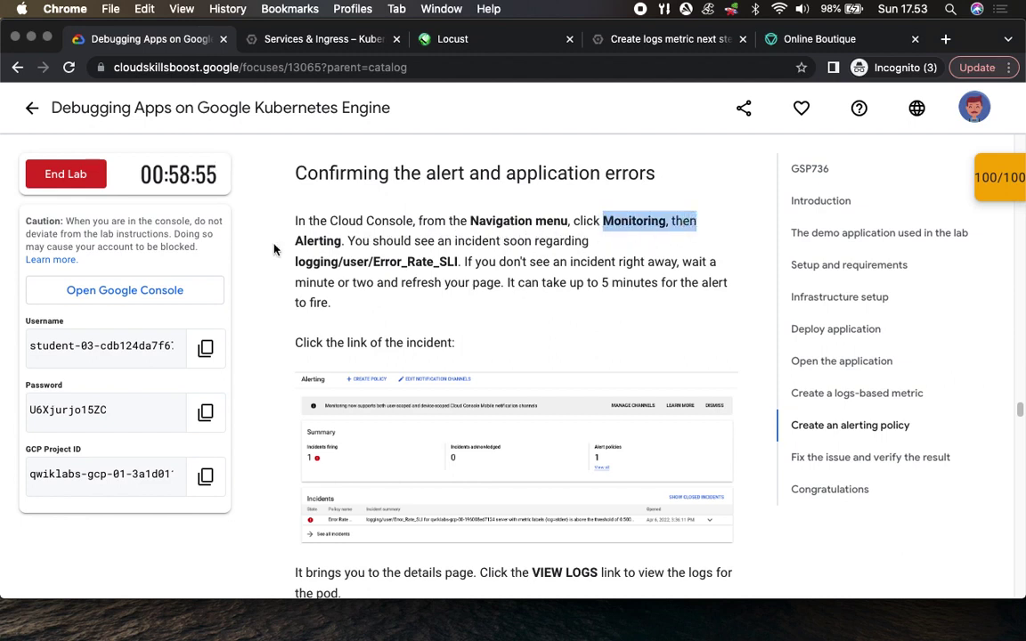
Open the Alerting page of Cloud Monitoring in a separate browser tab, keeping the Kubernetes services page open
click(343, 42)
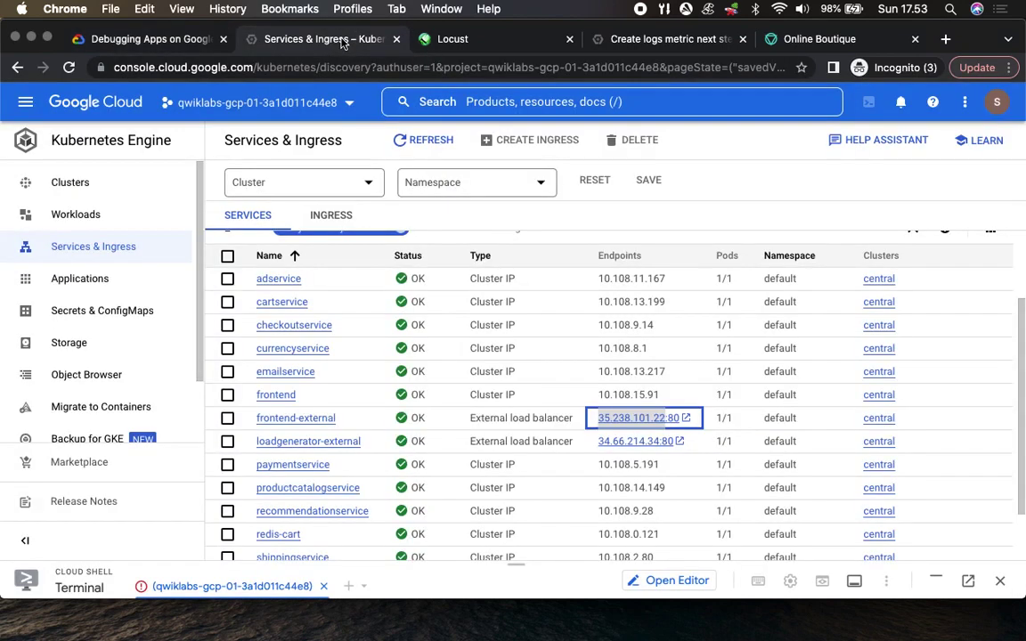
click(159, 41)
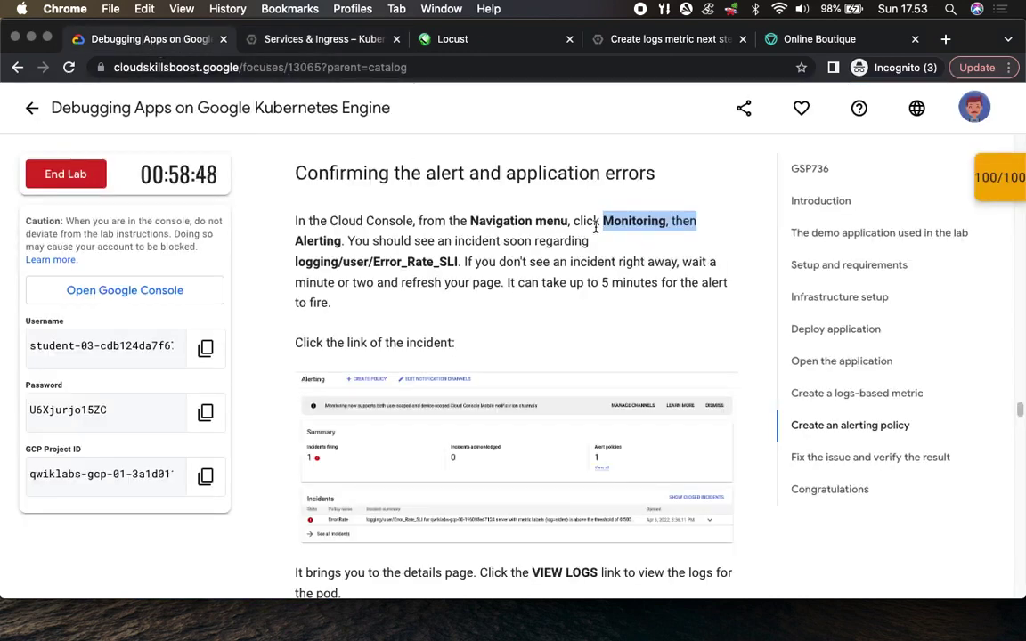
click(303, 49)
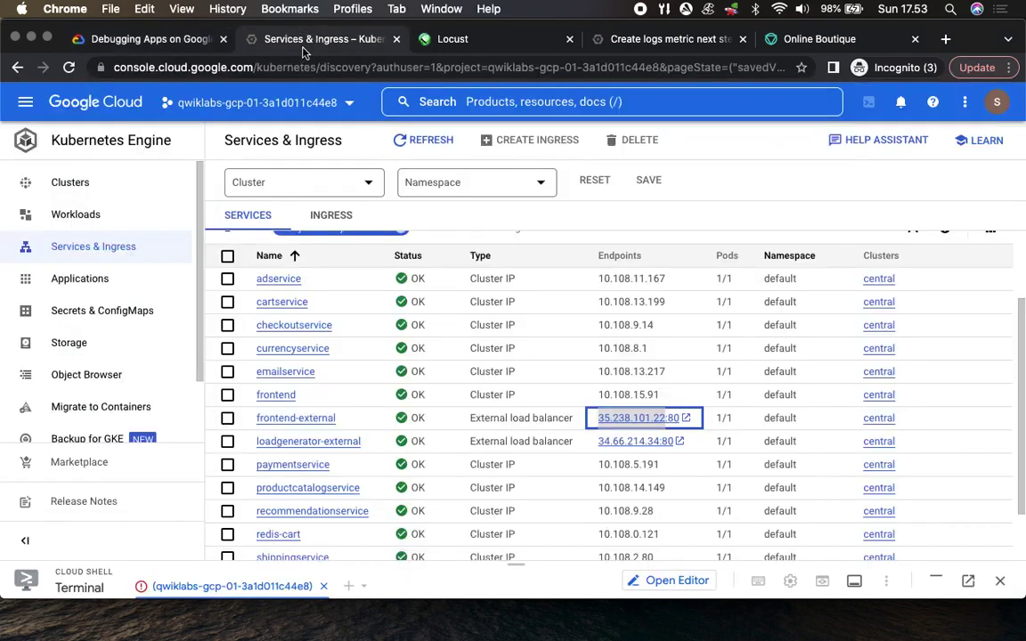
click(25, 102)
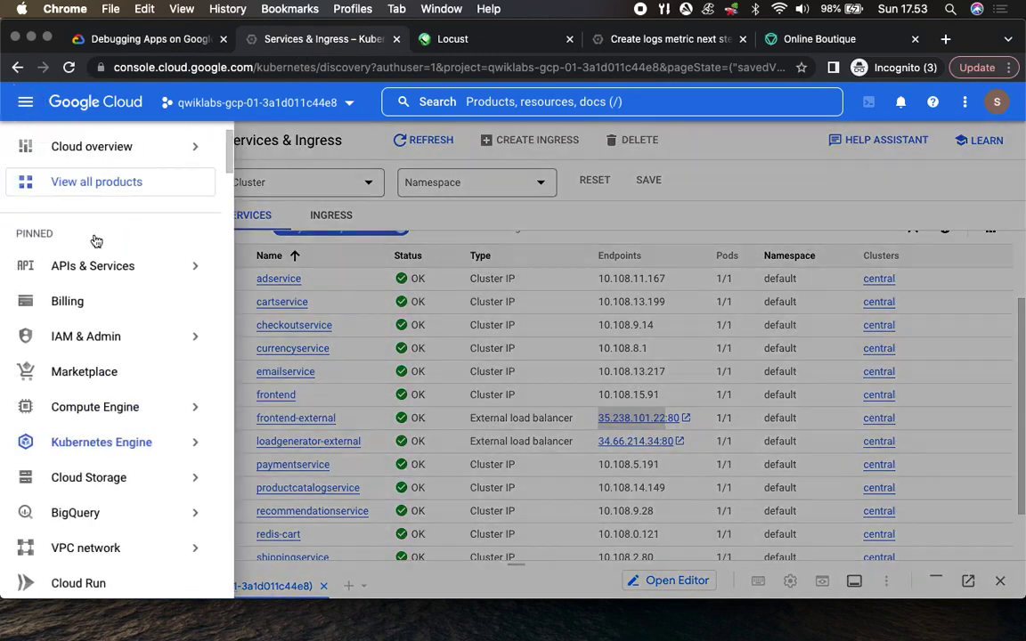
scroll(151, 437, down, 3)
scroll(153, 447, down, 10)
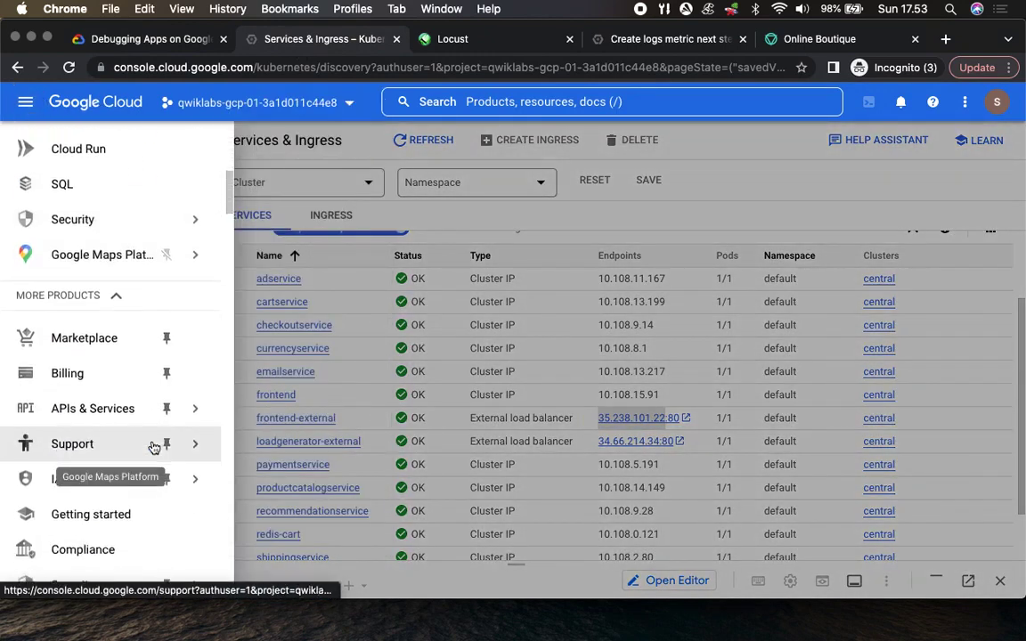
scroll(155, 446, down, 10)
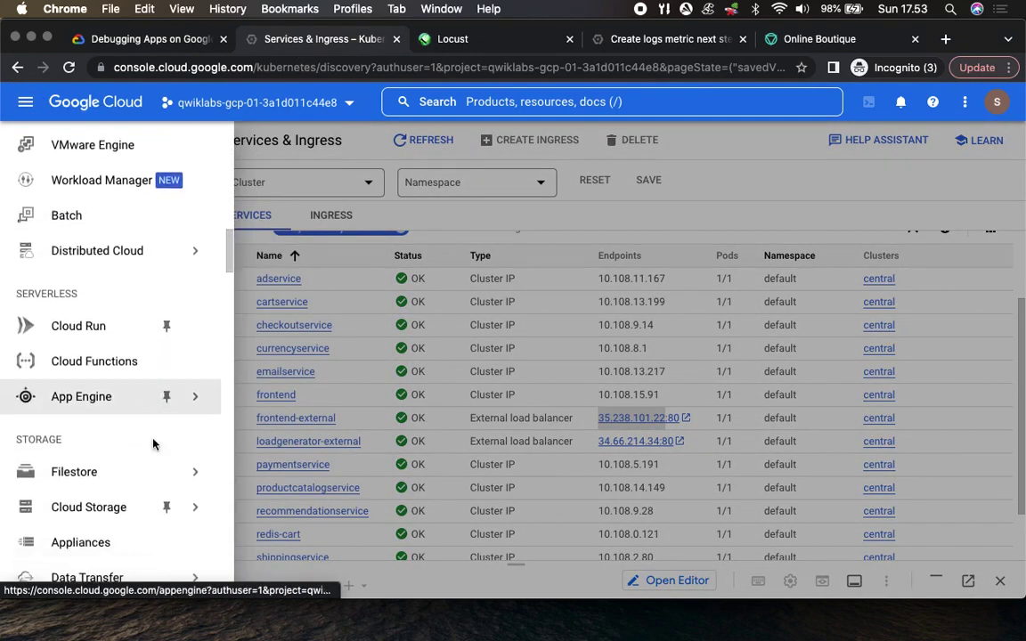
scroll(153, 444, down, 10)
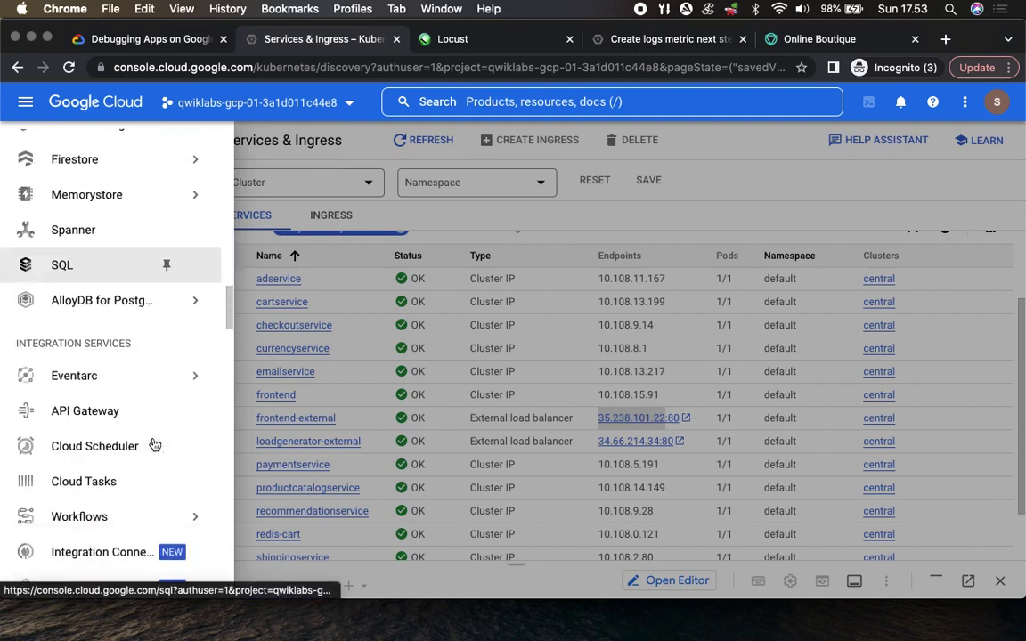
scroll(153, 443, down, 10)
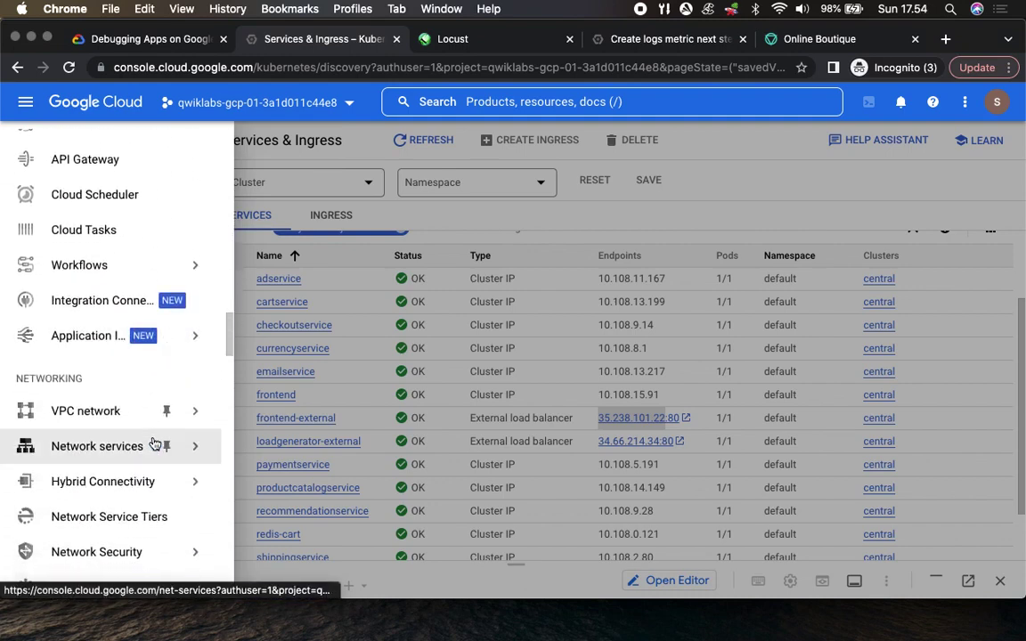
scroll(153, 444, down, 3)
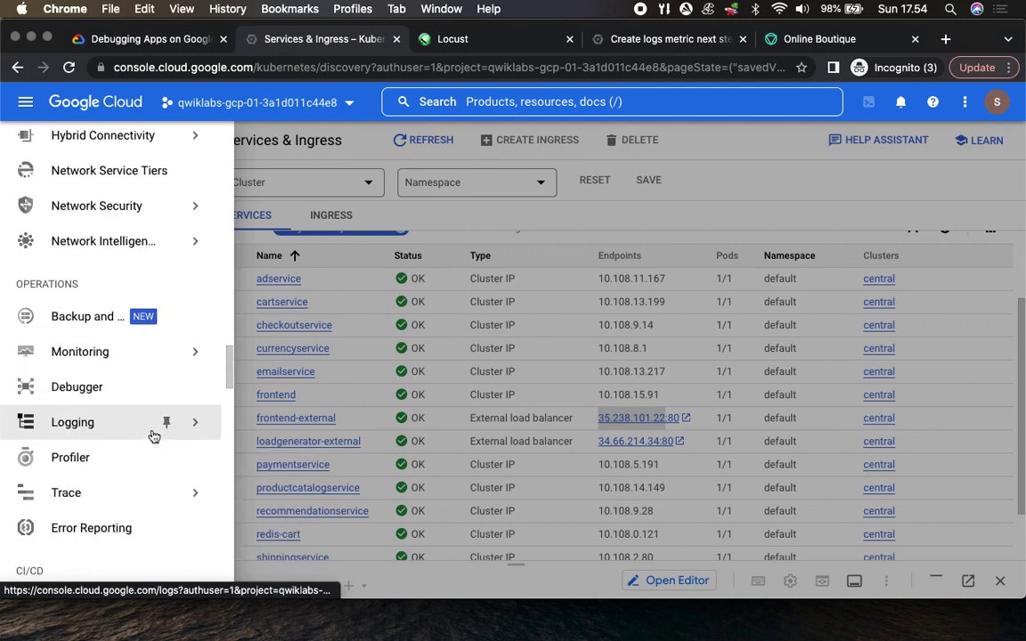
mouse_move(138, 356)
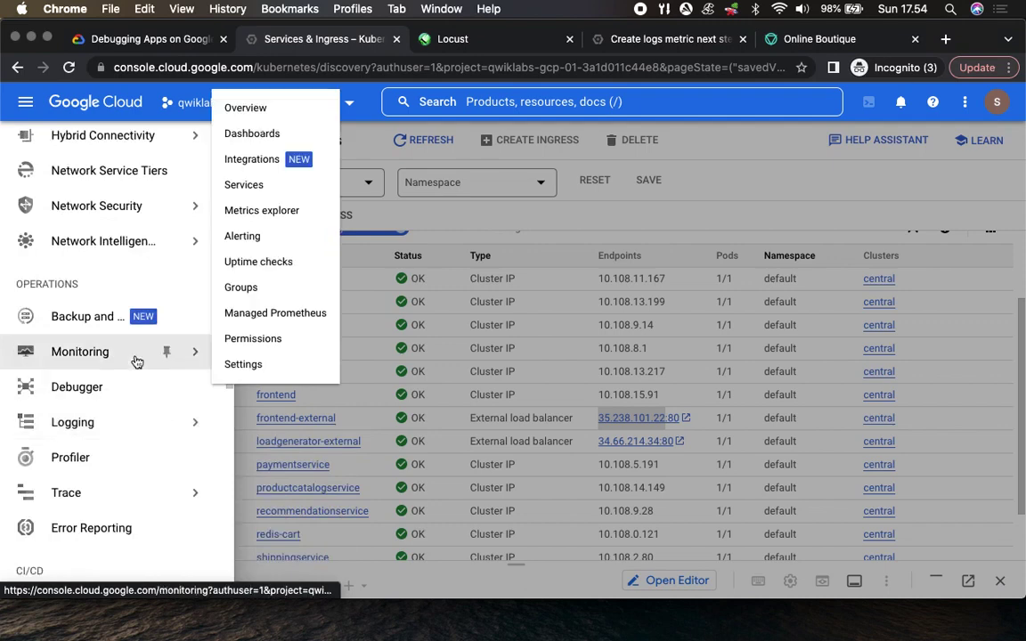
right_click(256, 232)
click(305, 245)
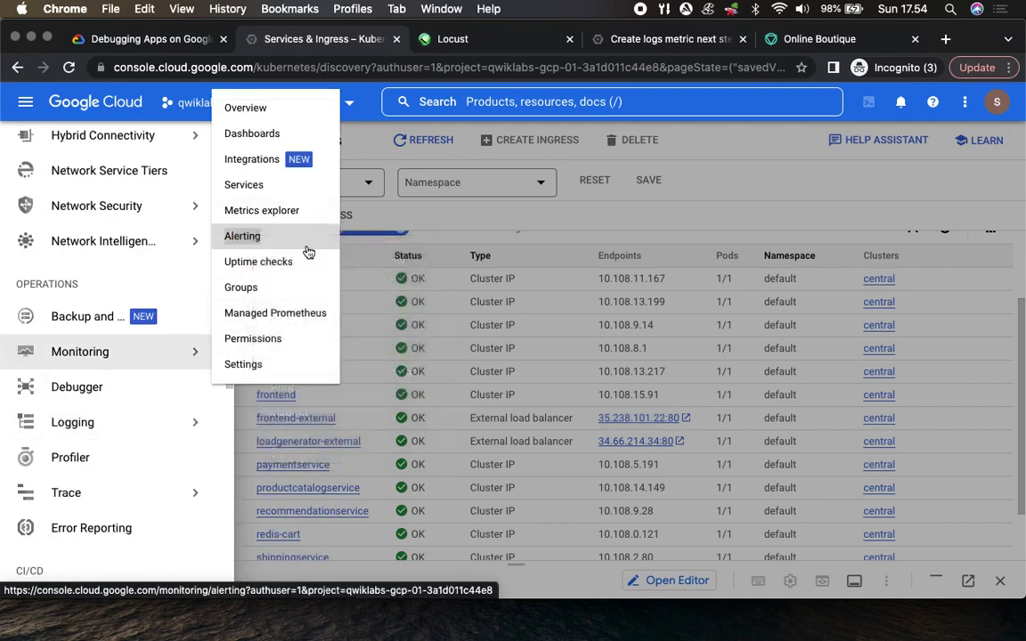
click(426, 43)
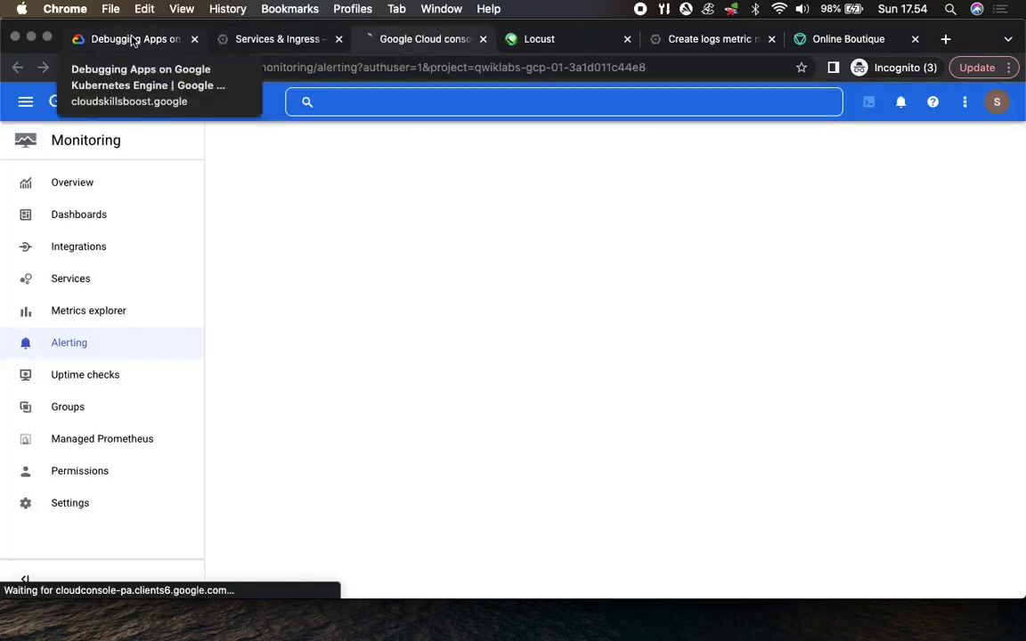
Recheck the lab guide's alert confirmation section and place the Alerting browser tab directly after the lab guide
click(130, 39)
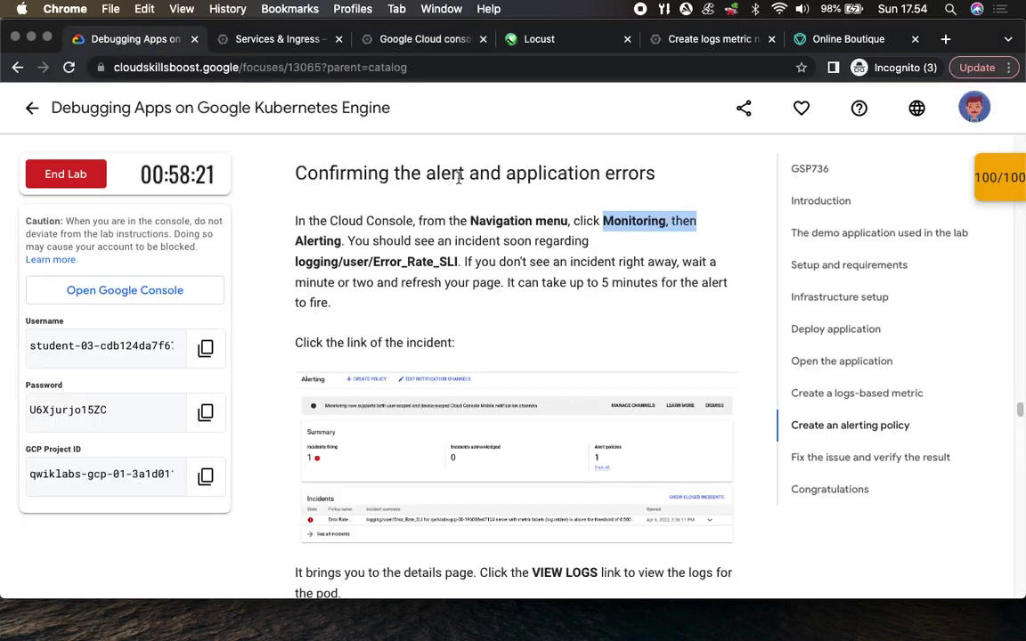
click(419, 39)
drag(415, 38, 276, 38)
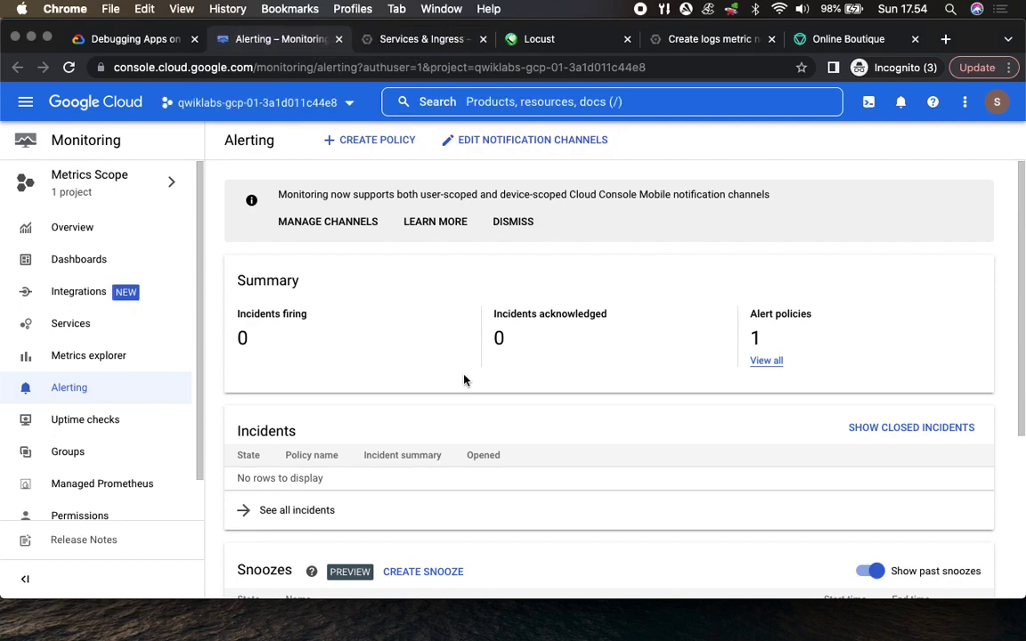
Review the Alerting page's summary, incidents, snoozes and policies for an Error Rate SLI incident
scroll(465, 381, down, 3)
scroll(465, 381, down, 3)
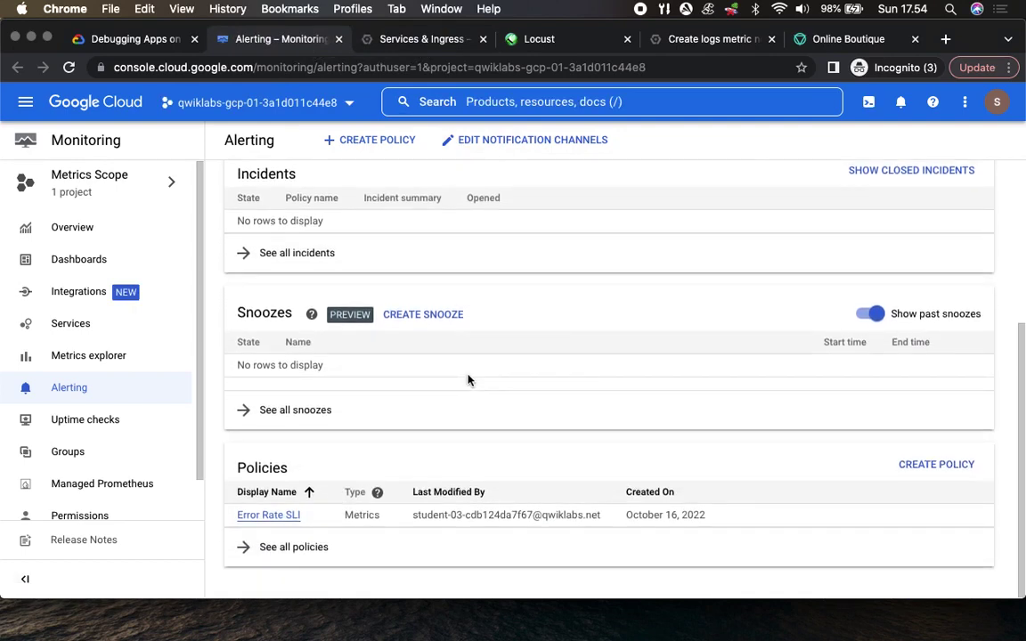
scroll(469, 380, up, 5)
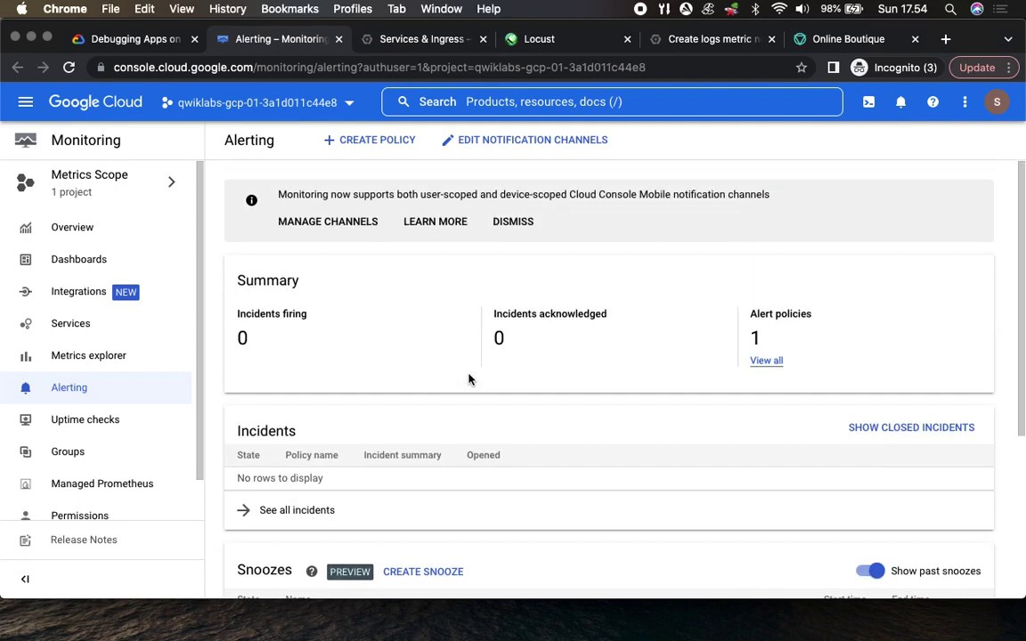
scroll(470, 380, down, 4)
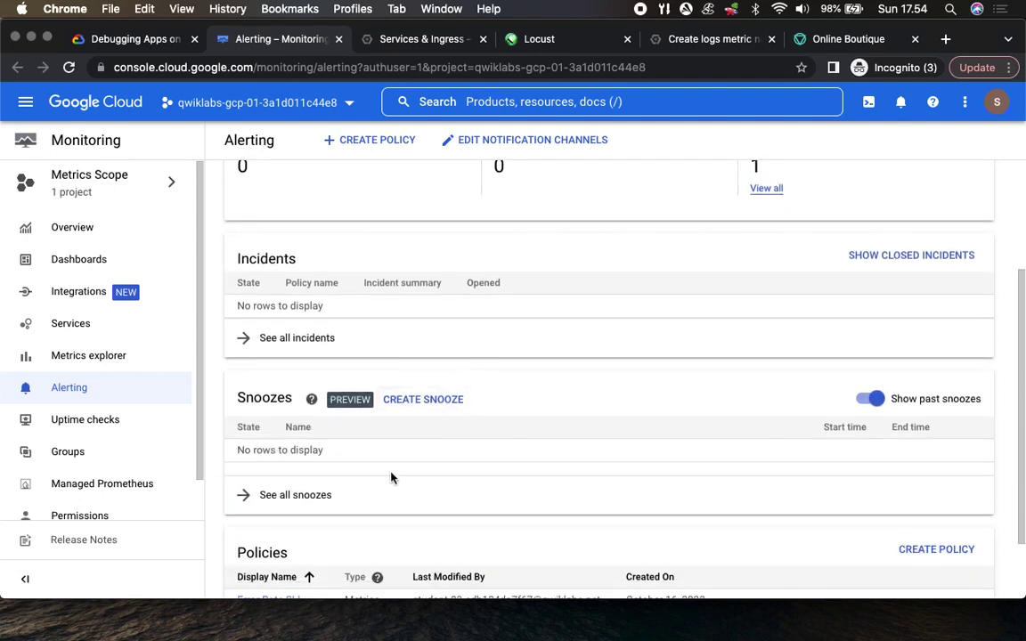
scroll(392, 479, down, 2)
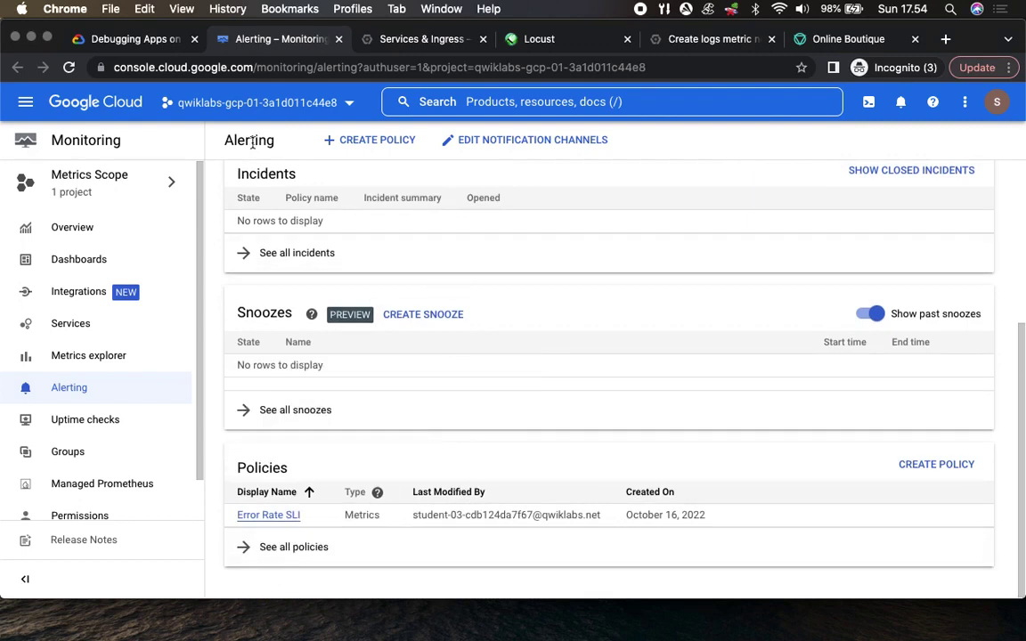
Reread the lab guide's note on waiting for the alert to fire, and recheck the Alerting page for incidents
click(149, 41)
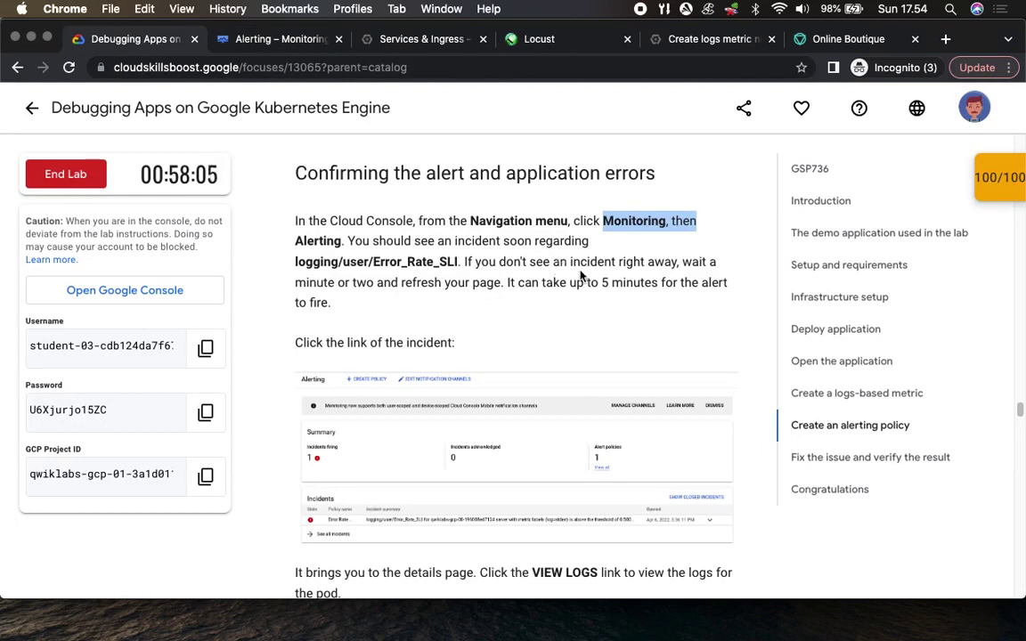
double_click(314, 282)
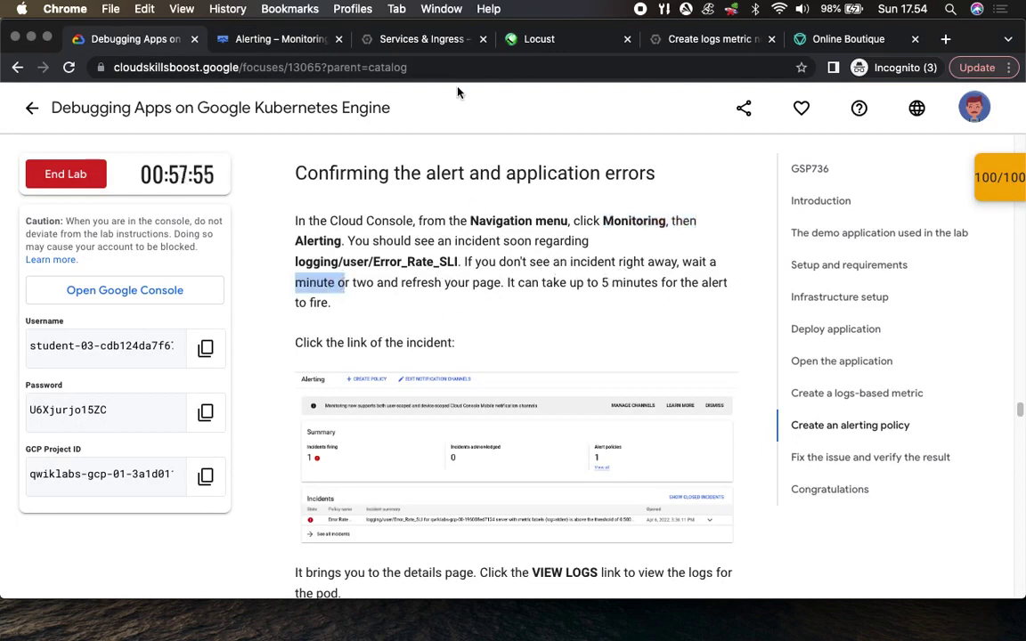
click(389, 41)
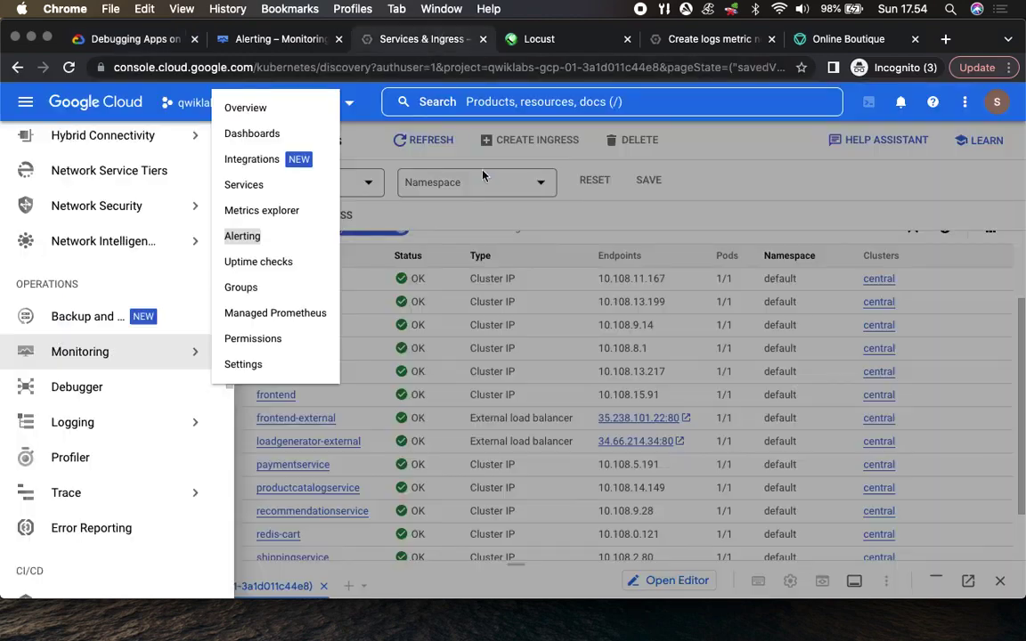
click(299, 41)
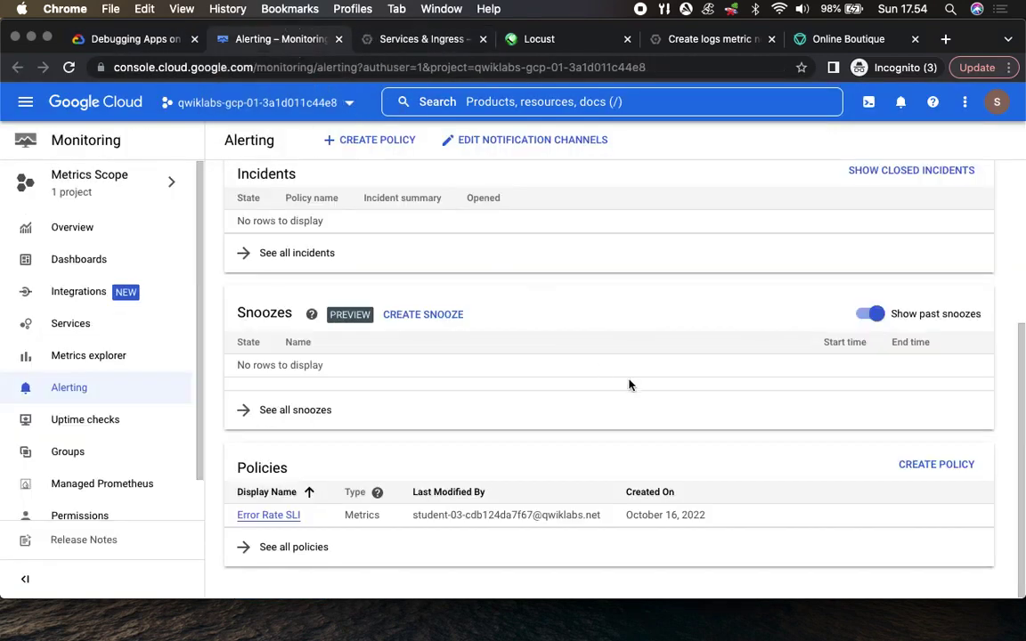
scroll(630, 385, up, 3)
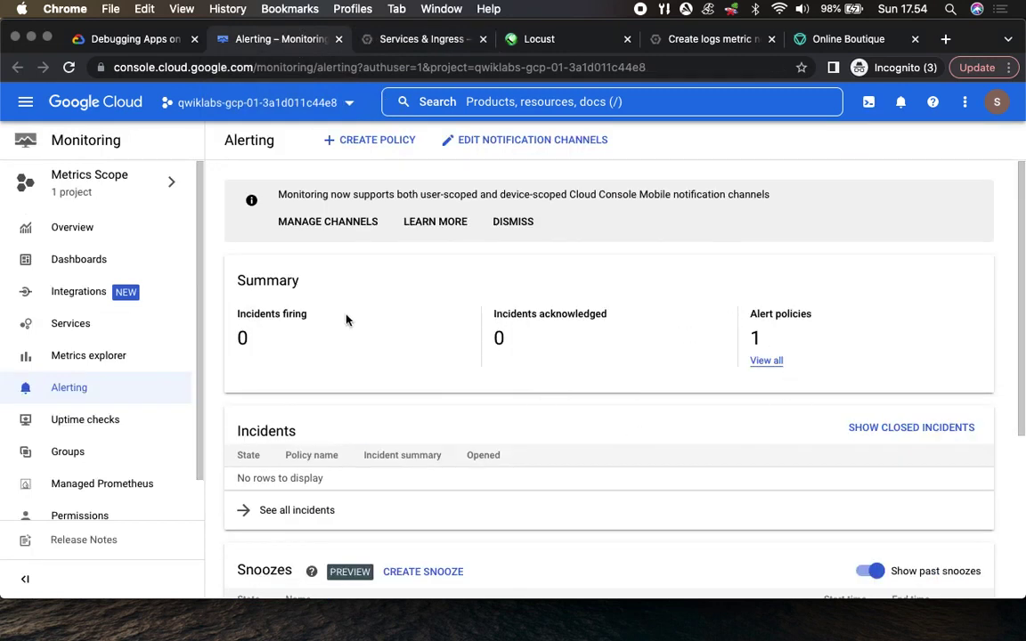
scroll(456, 425, down, 2)
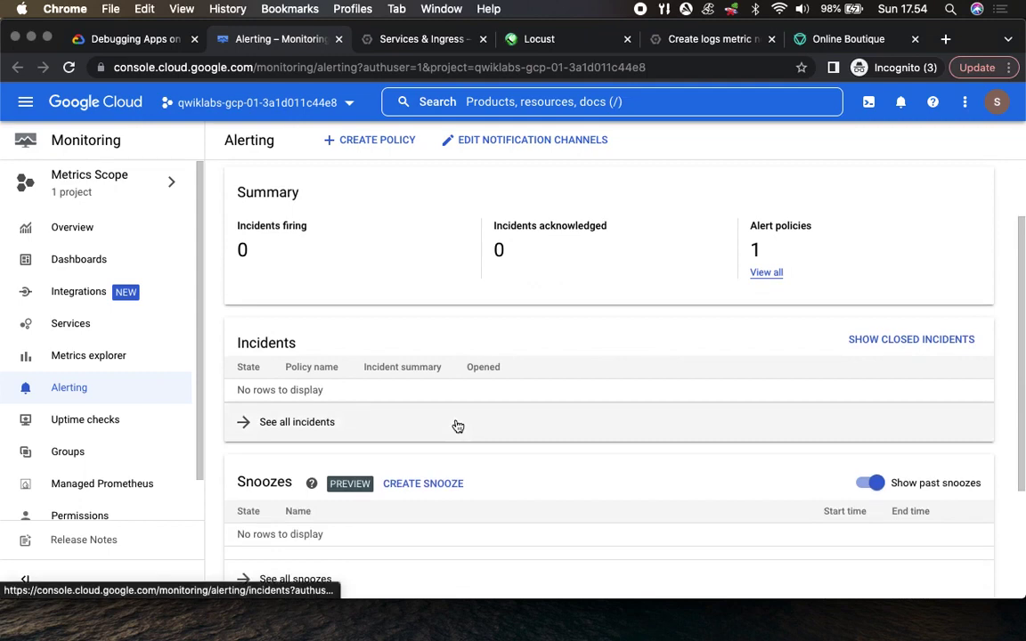
scroll(458, 426, down, 3)
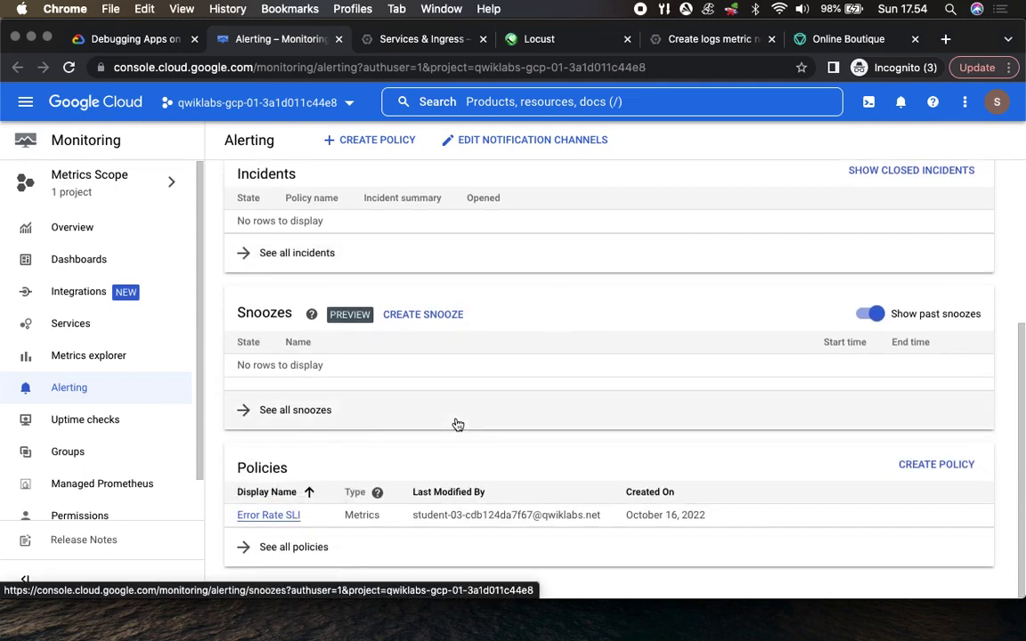
scroll(457, 426, up, 5)
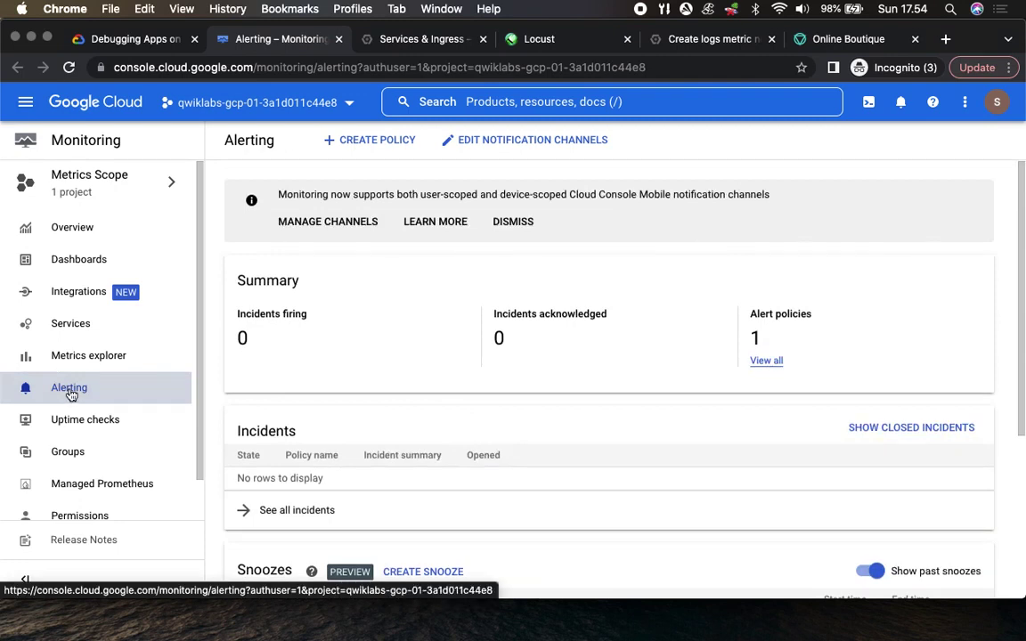
Refresh the Alerting page and look through its incidents and policies again
click(71, 68)
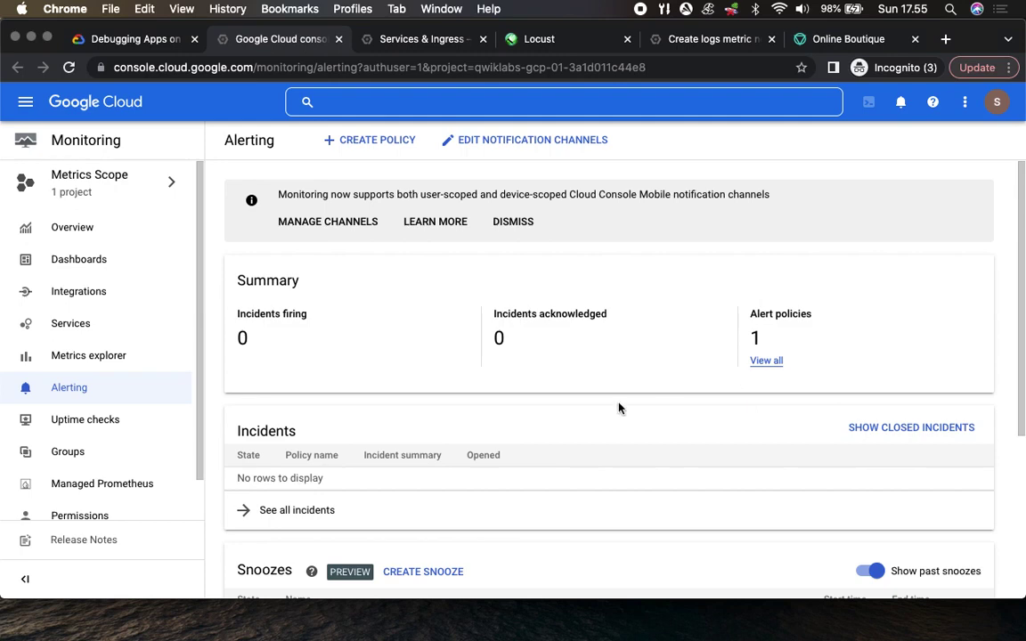
scroll(608, 437, down, 2)
scroll(609, 437, down, 4)
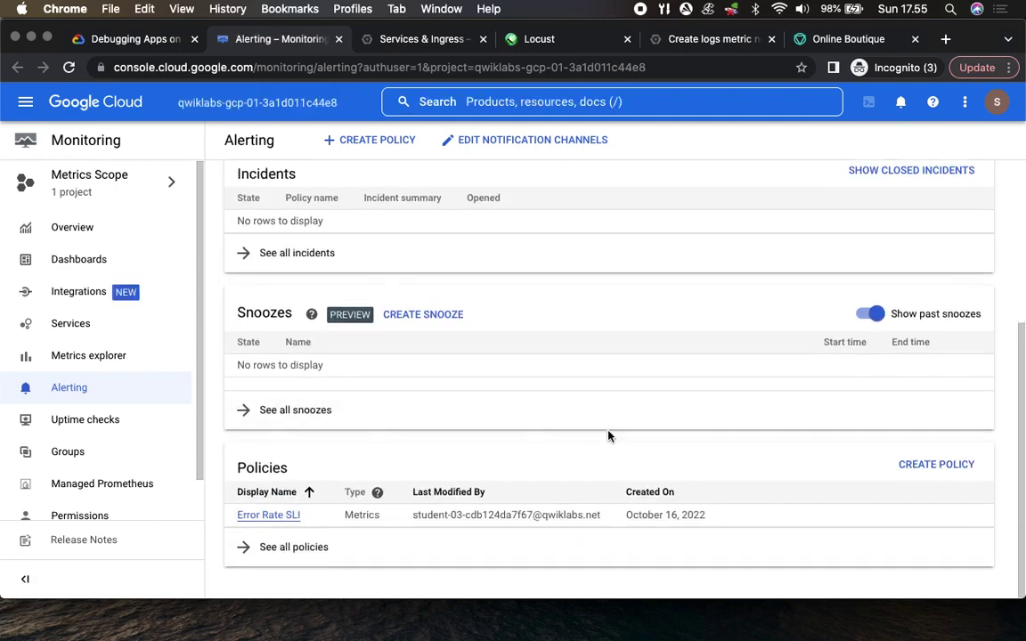
scroll(609, 437, up, 5)
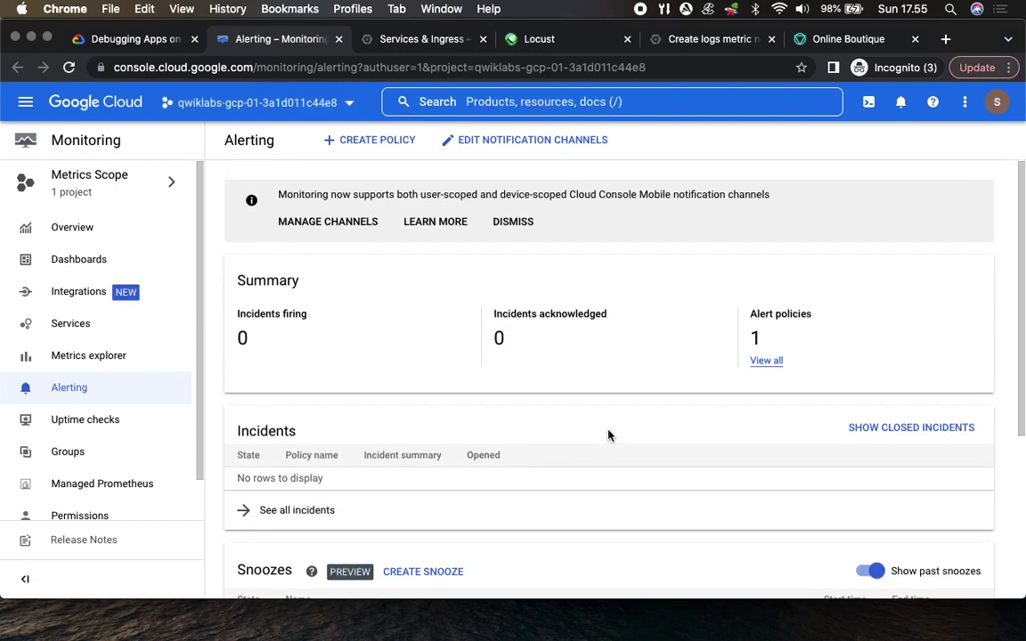
Compare the Alerting page with the lab guide's example incident image, and reload the page to check for incidents
click(134, 39)
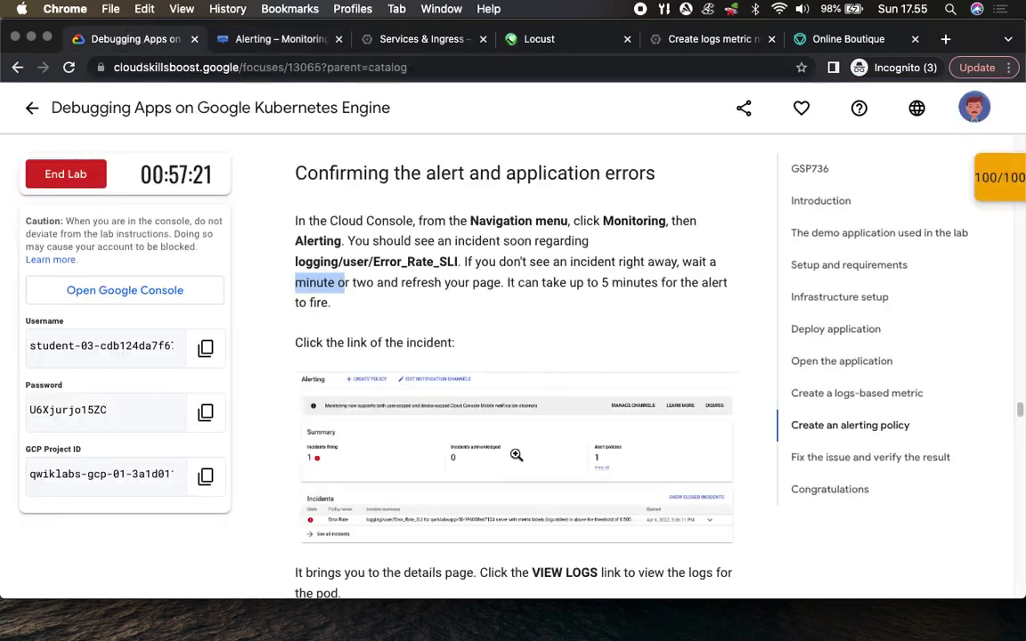
click(516, 455)
click(321, 383)
click(272, 41)
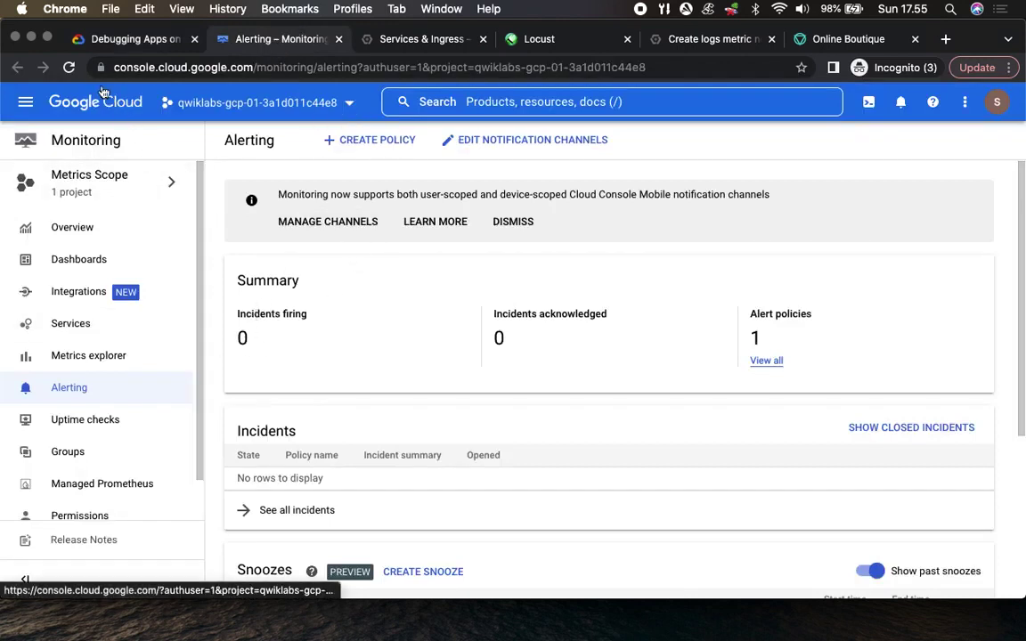
click(74, 69)
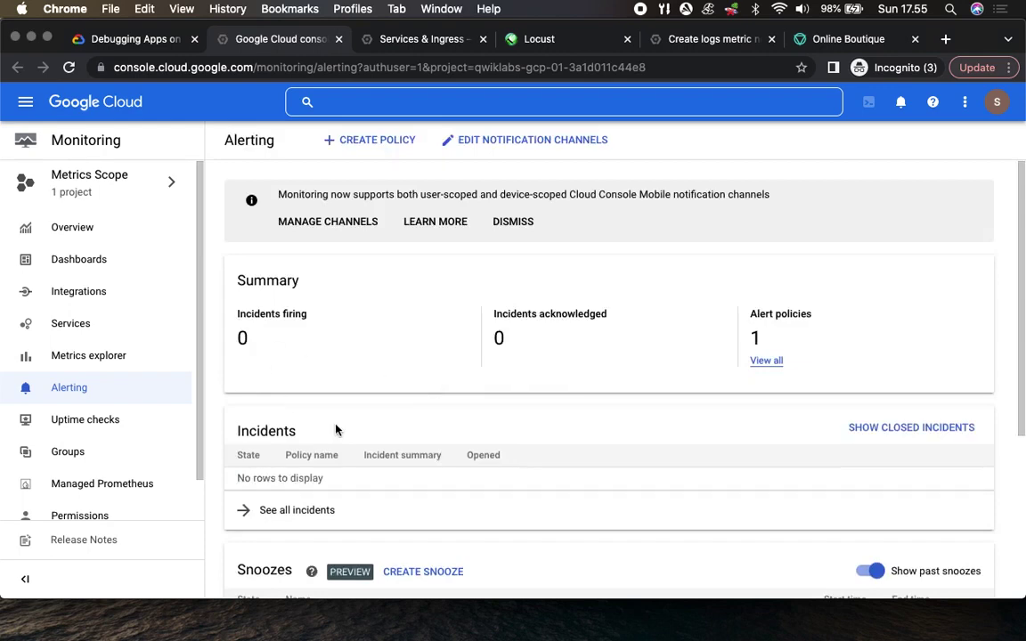
Read the lab guide's instructions on opening the incident and viewing the pod's logs, and return to the Alerting page
click(143, 38)
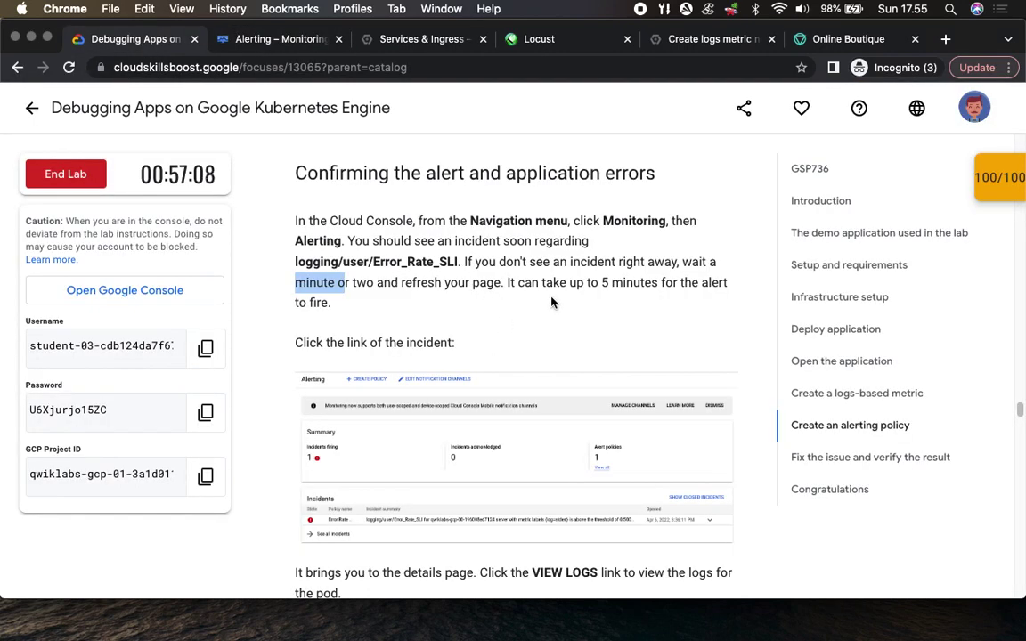
scroll(503, 326, down, 5)
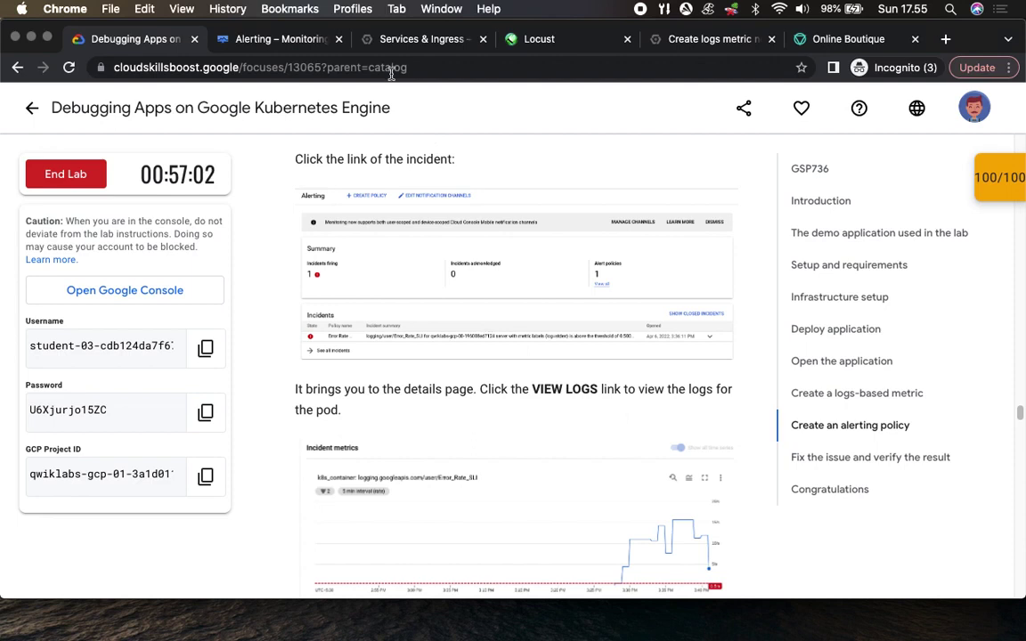
click(271, 39)
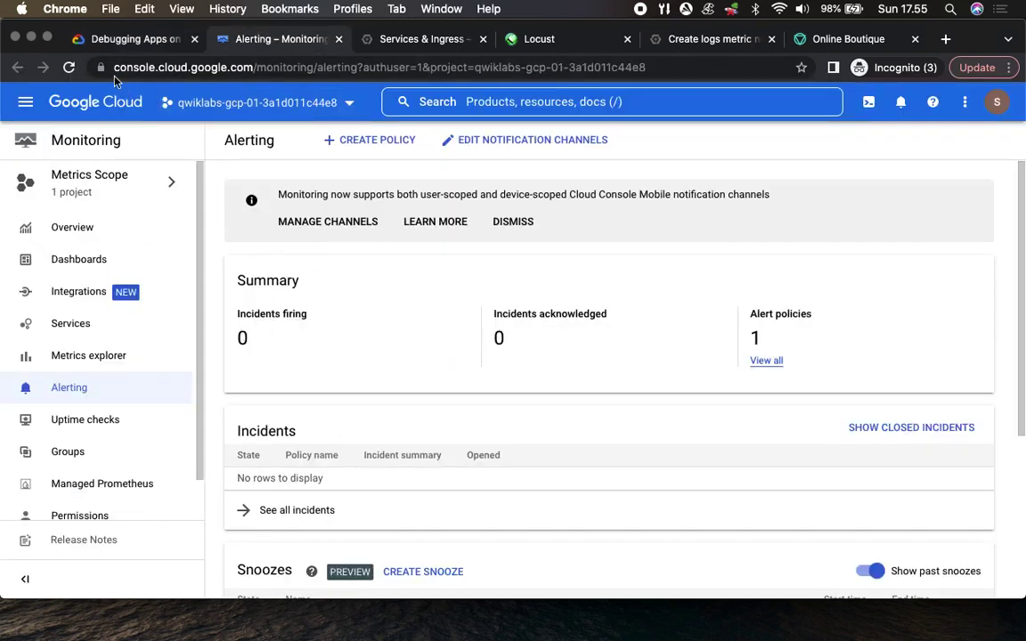
Reload the Online Boutique storefront to check that it responds, and refresh the Alerting page to recheck for incidents
click(71, 69)
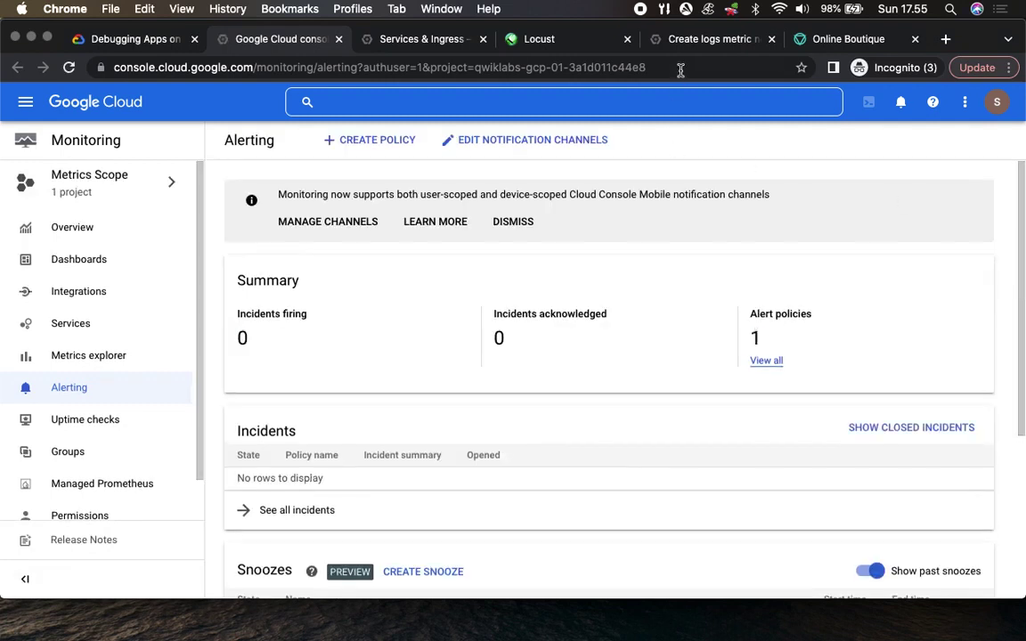
click(837, 41)
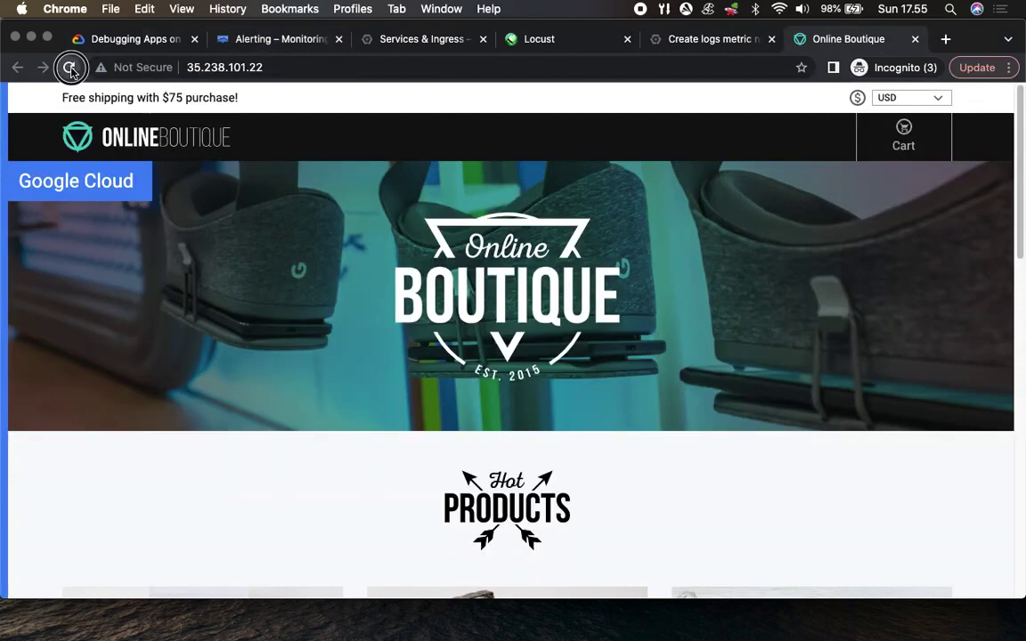
click(69, 68)
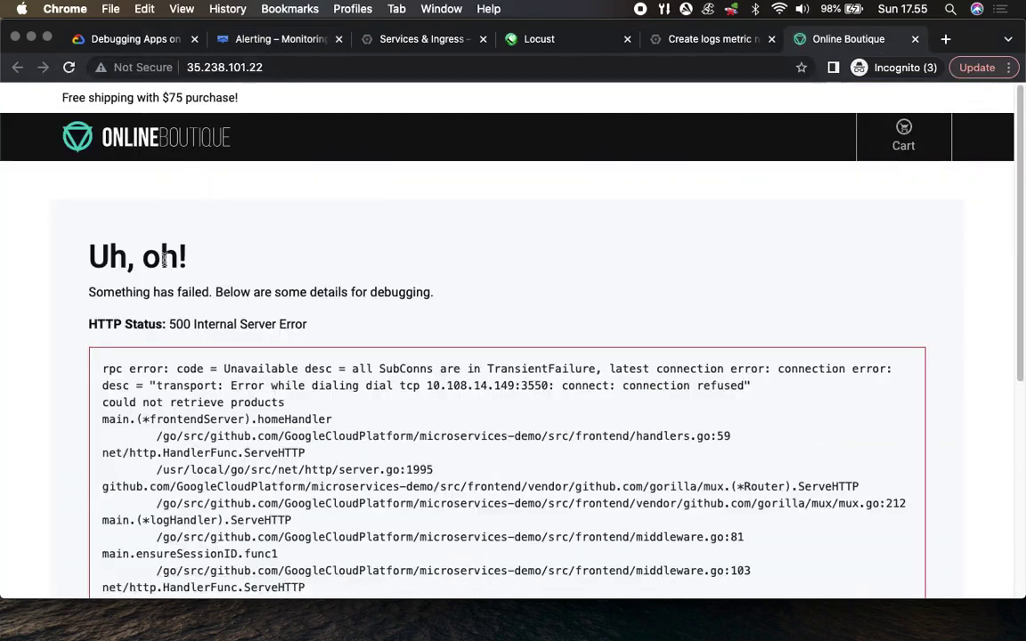
click(310, 47)
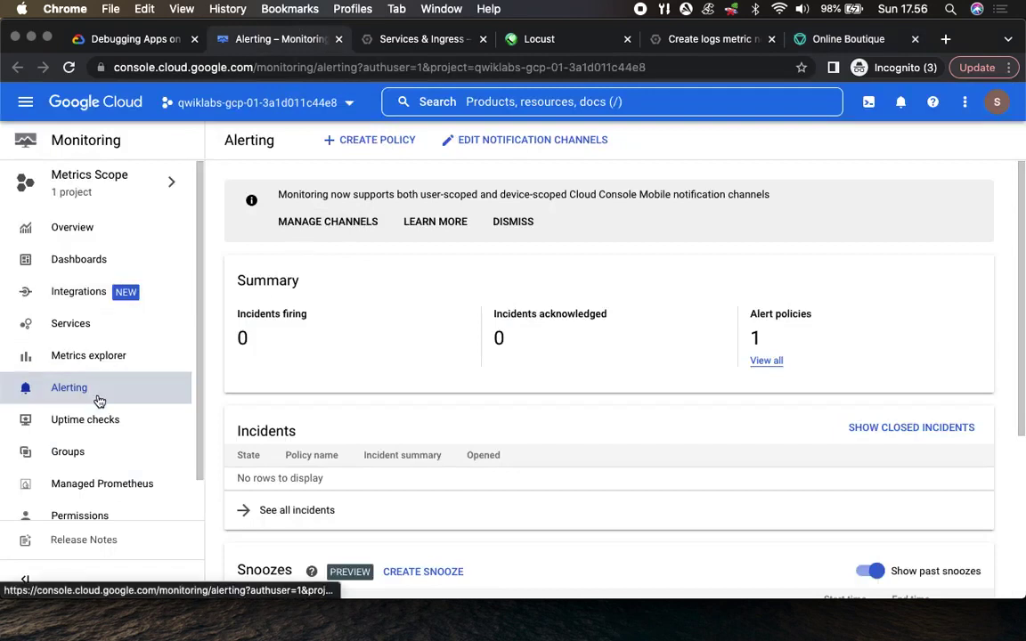
click(69, 67)
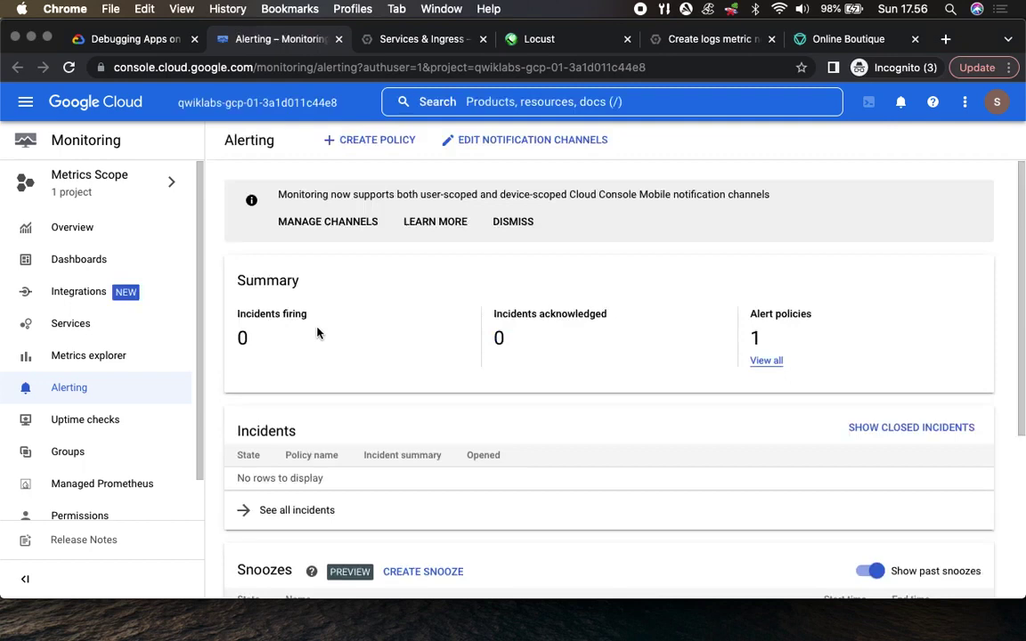
Reload the storefront once more, and keep refreshing the Alerting page to check for a firing incident
click(842, 39)
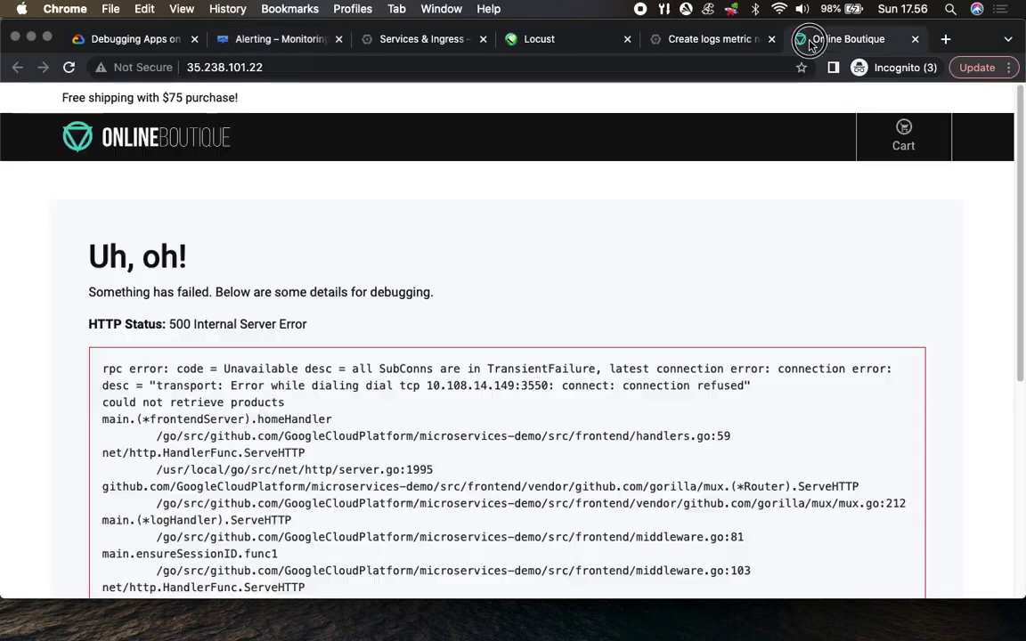
click(69, 68)
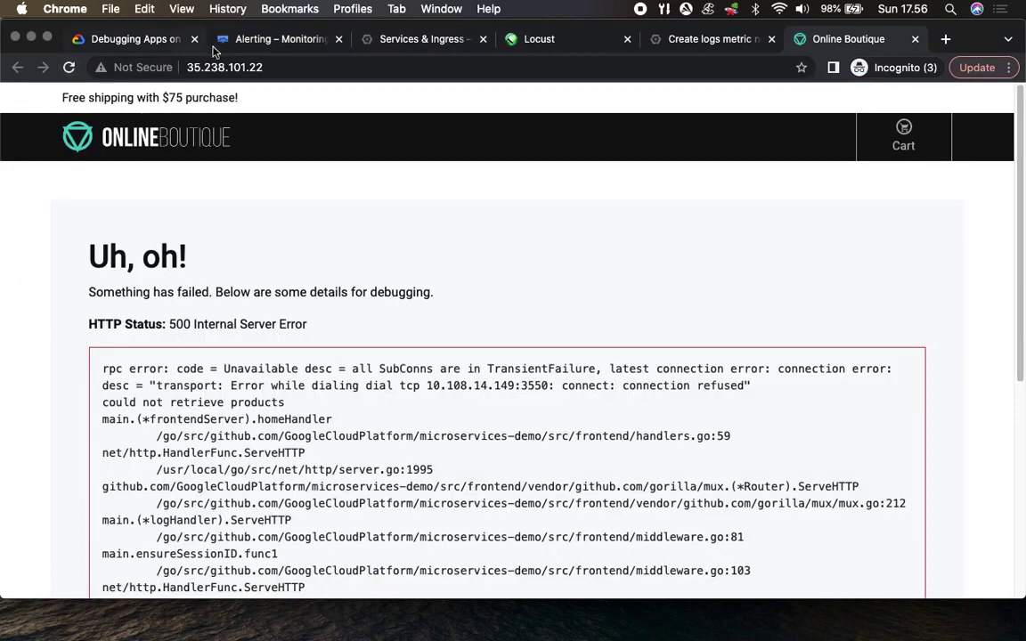
click(281, 40)
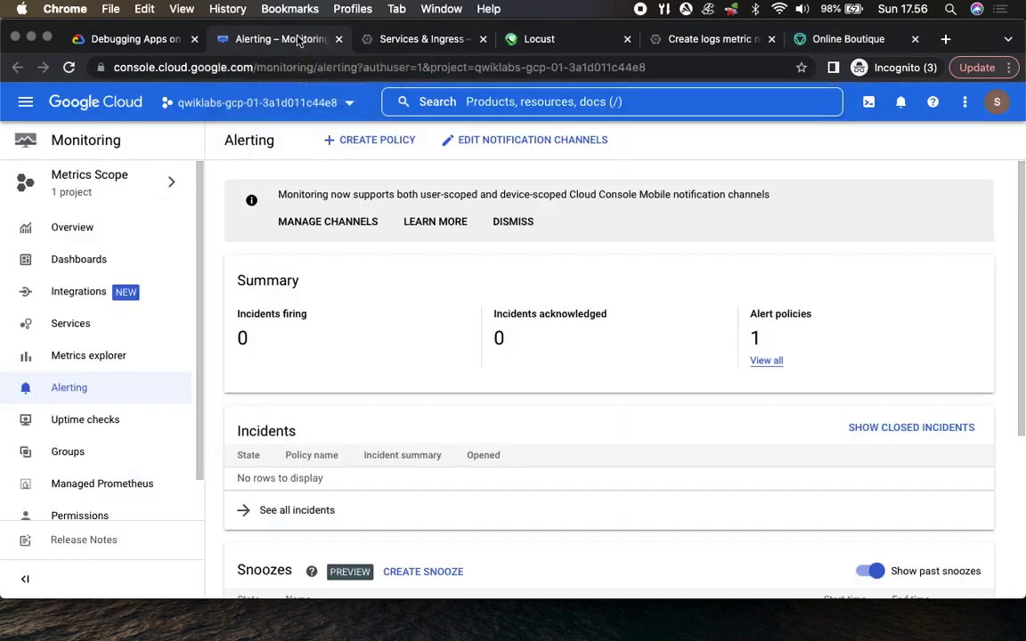
click(69, 66)
click(69, 68)
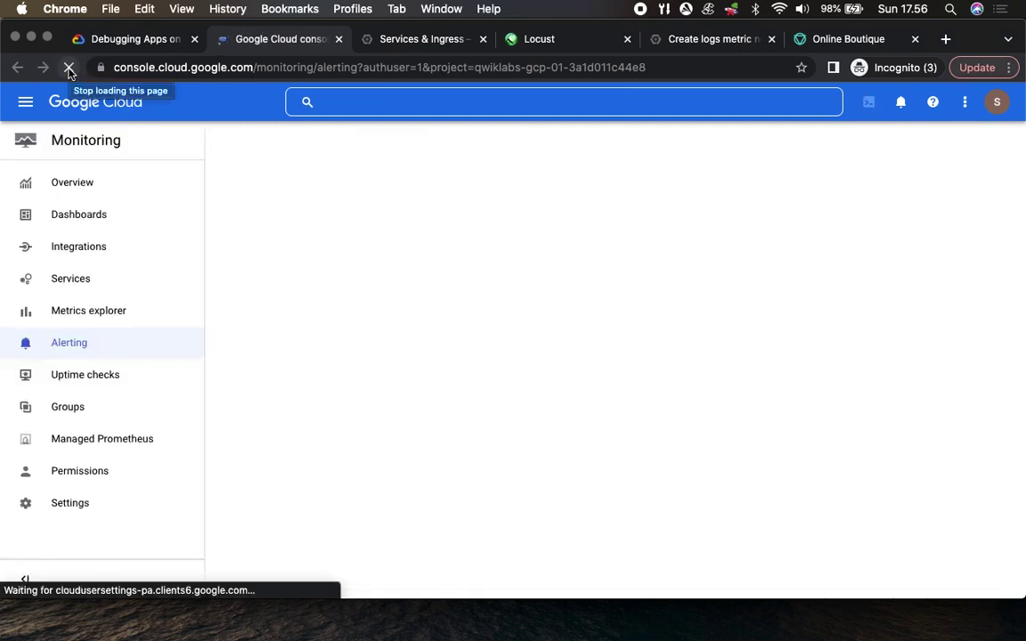
click(68, 68)
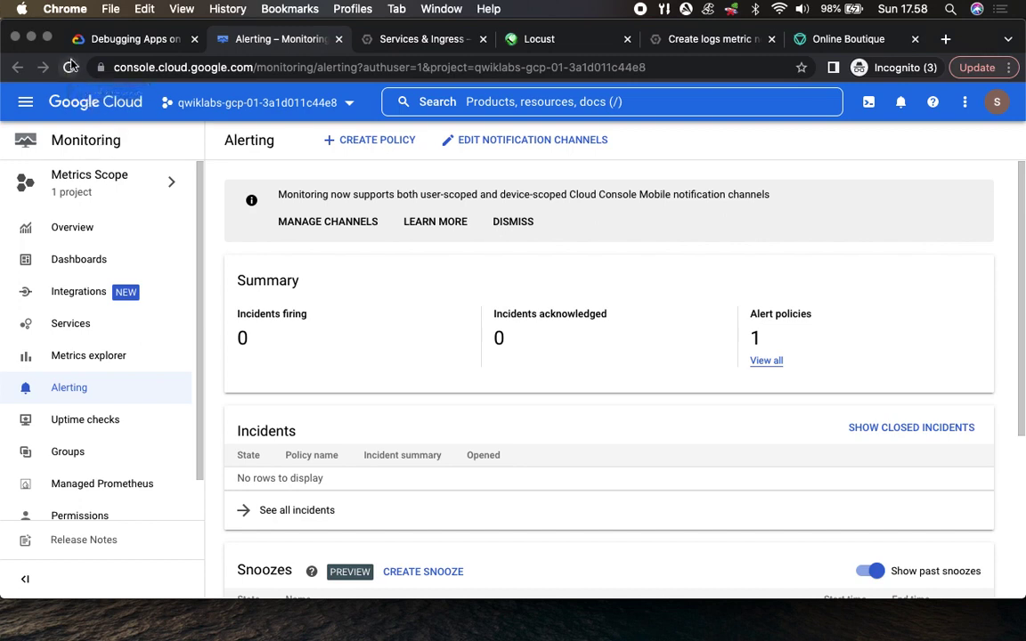
click(69, 68)
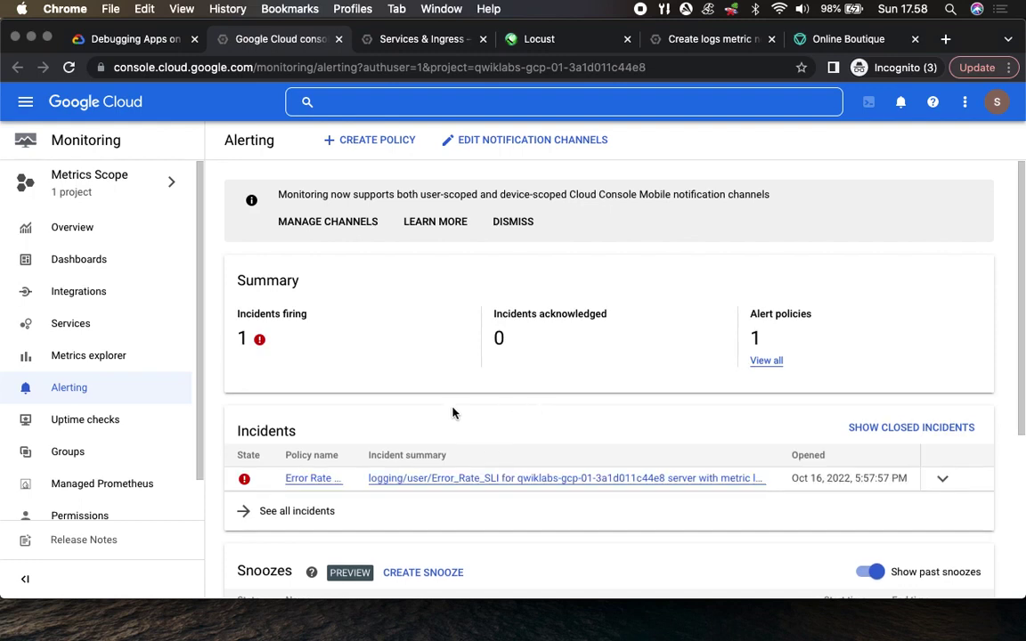
Read the lab guide's section on opening the incident link and viewing the pod's logs, and return to the Alerting page
click(125, 39)
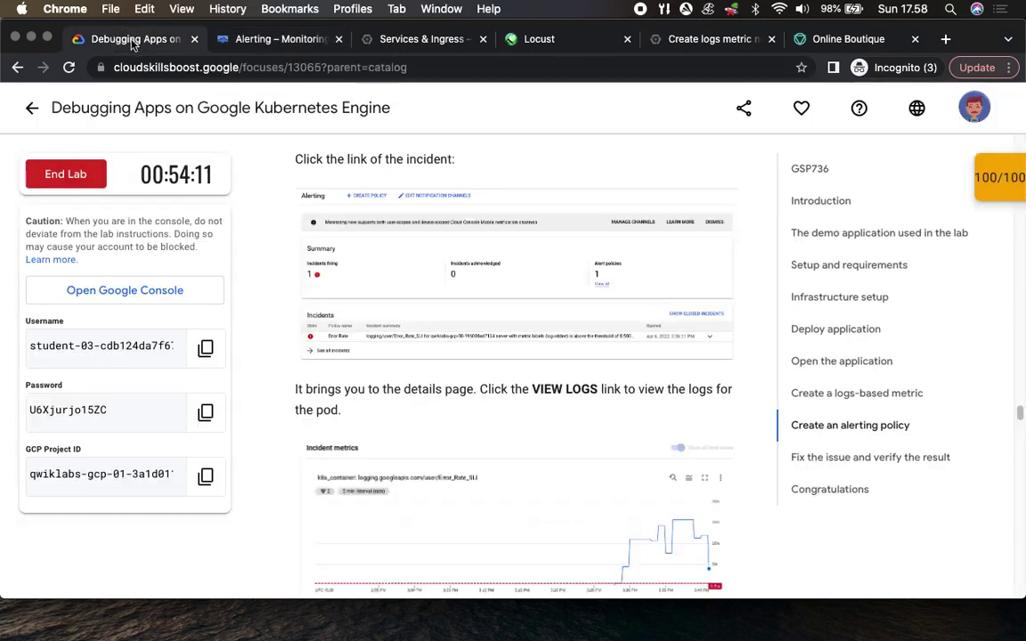
scroll(407, 341, down, 3)
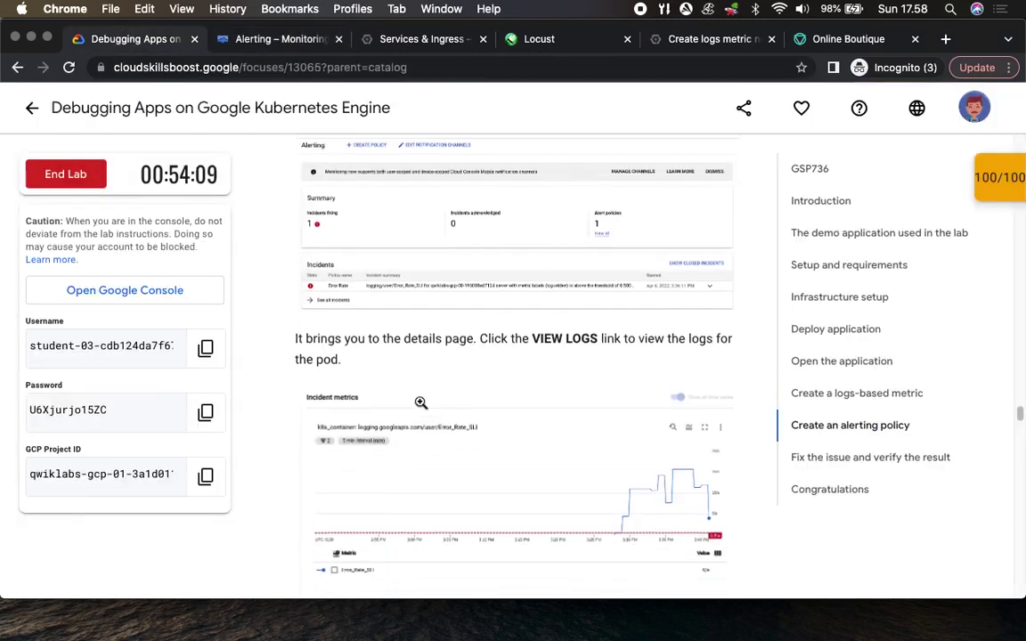
click(266, 40)
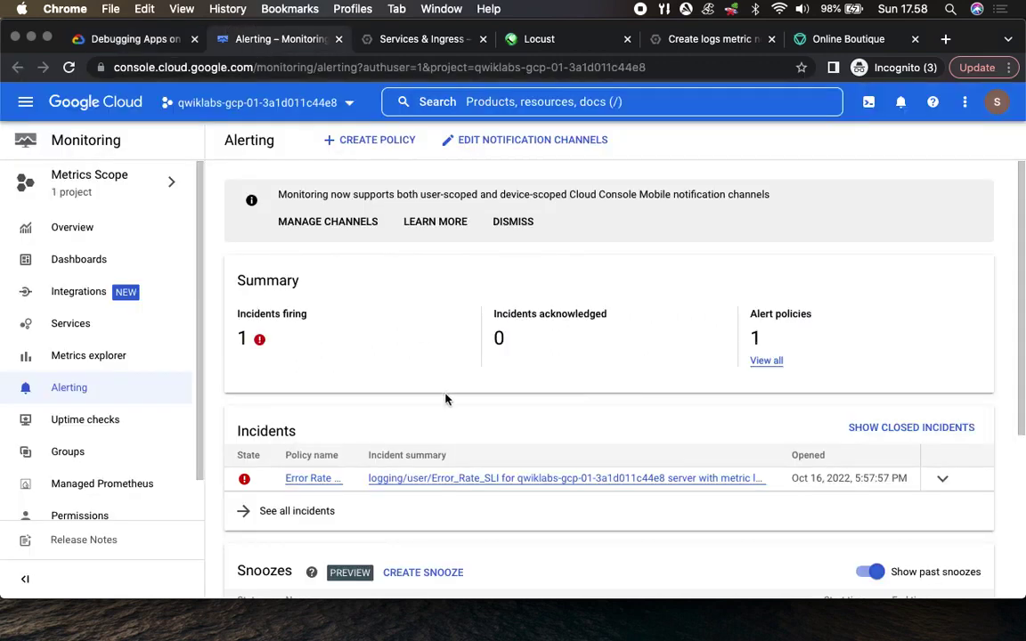
Open the Error Rate SLI policy from the incidents list and review its condition chart, incidents and notification channels
scroll(446, 400, down, 3)
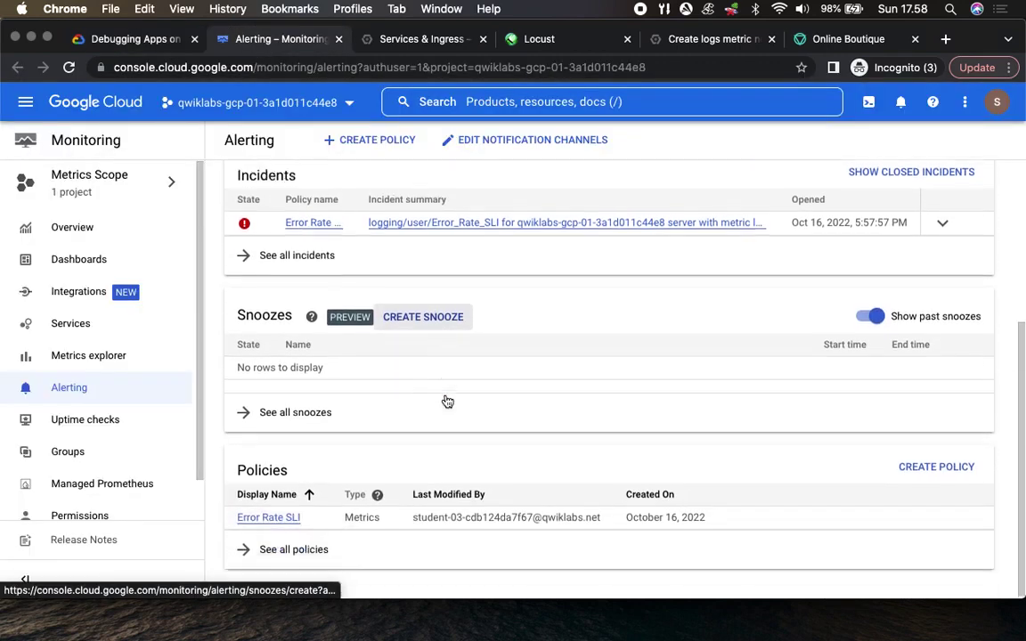
scroll(404, 367, up, 1)
click(312, 248)
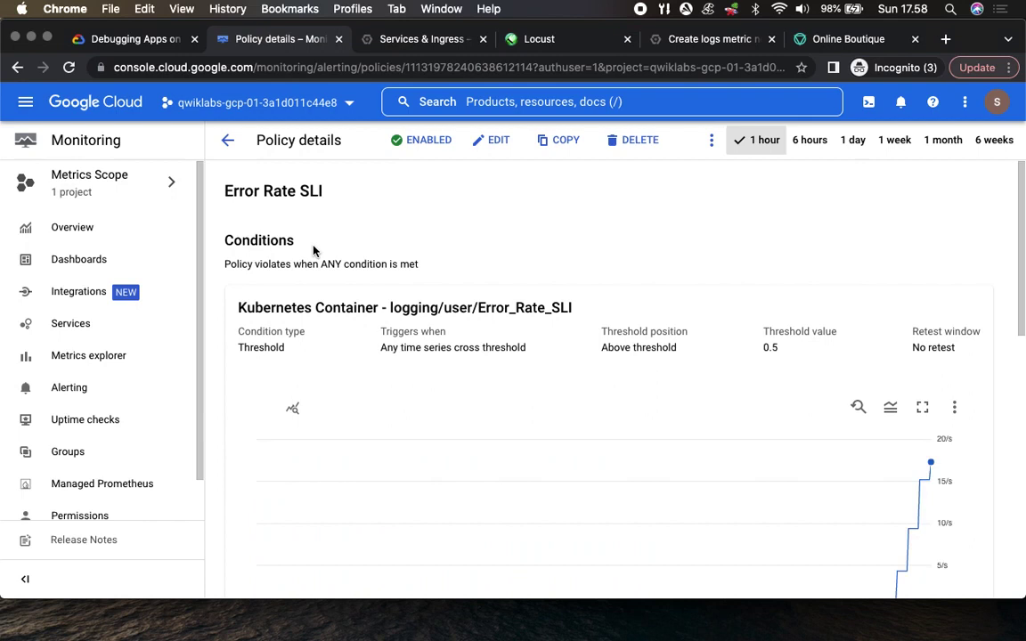
scroll(545, 373, down, 5)
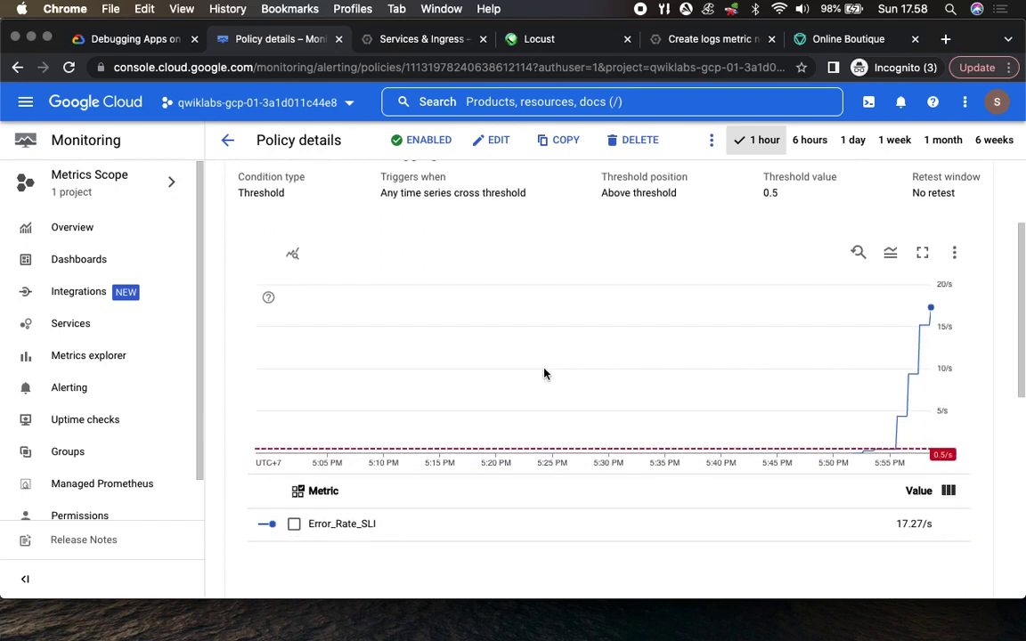
scroll(546, 375, down, 3)
scroll(545, 375, down, 2)
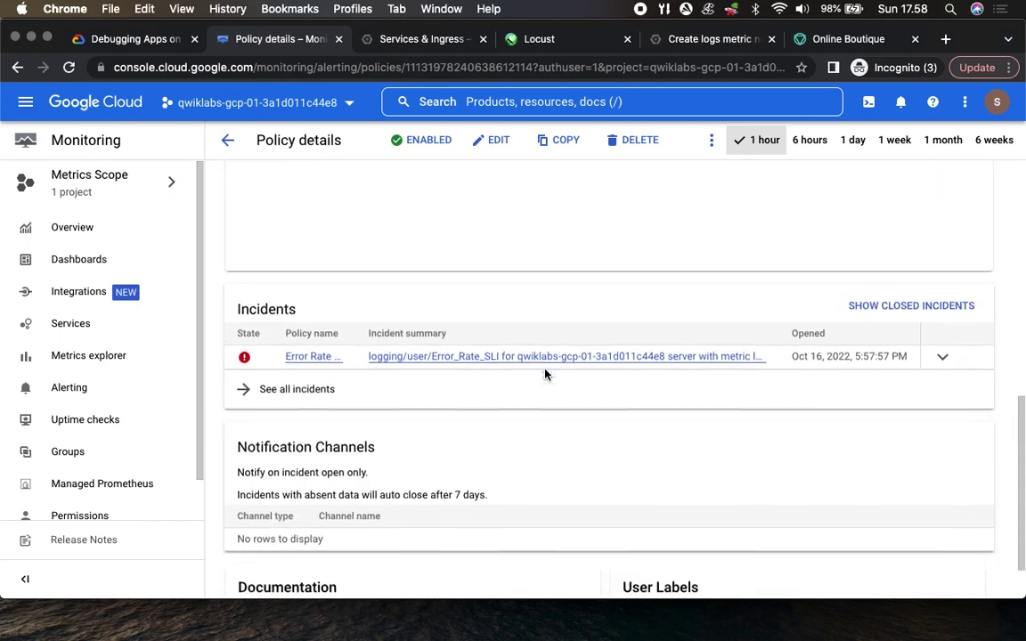
scroll(543, 376, down, 1)
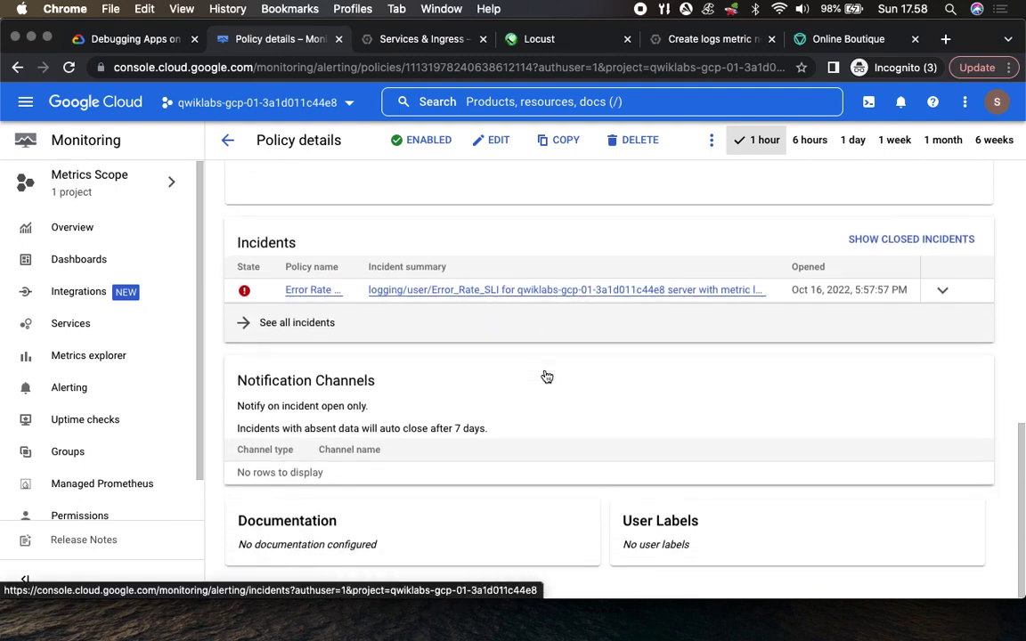
Expand the Error Rate SLI incident's summary, open the incident's details, and review its metrics and resource labels
click(943, 292)
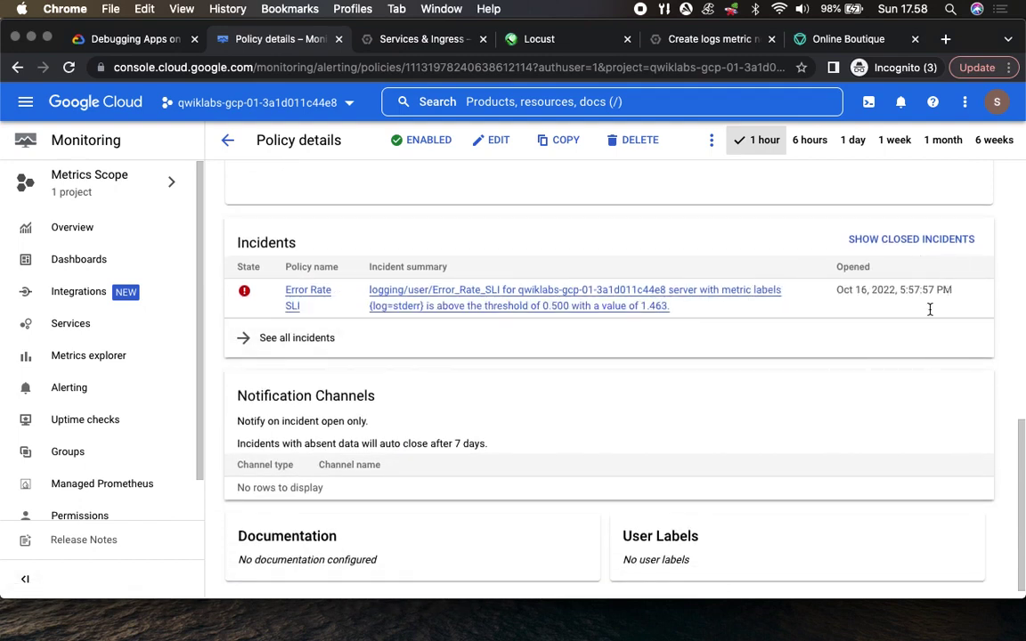
click(683, 292)
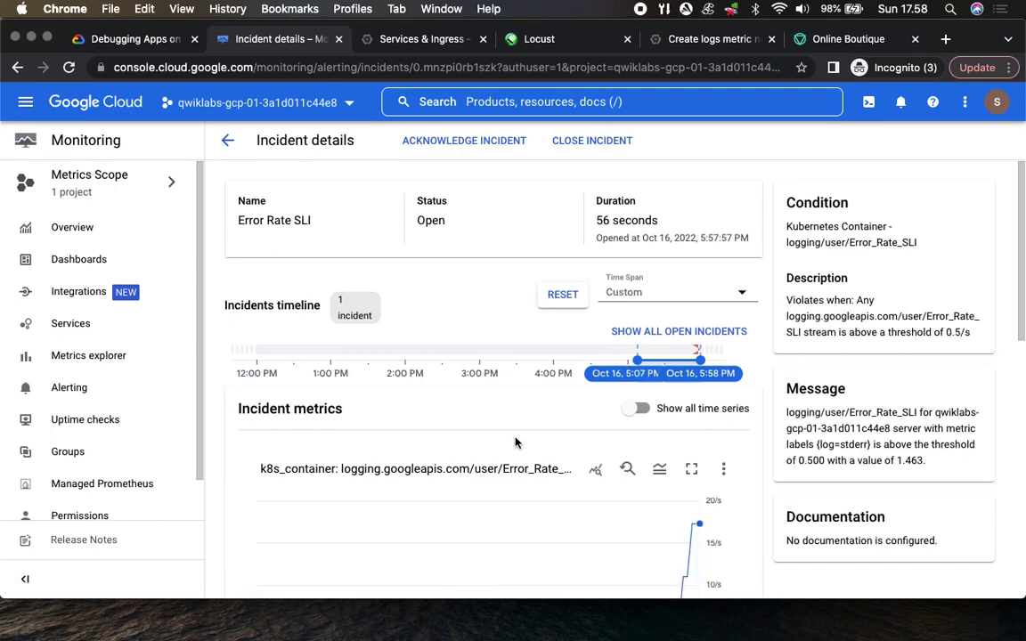
scroll(515, 441, down, 5)
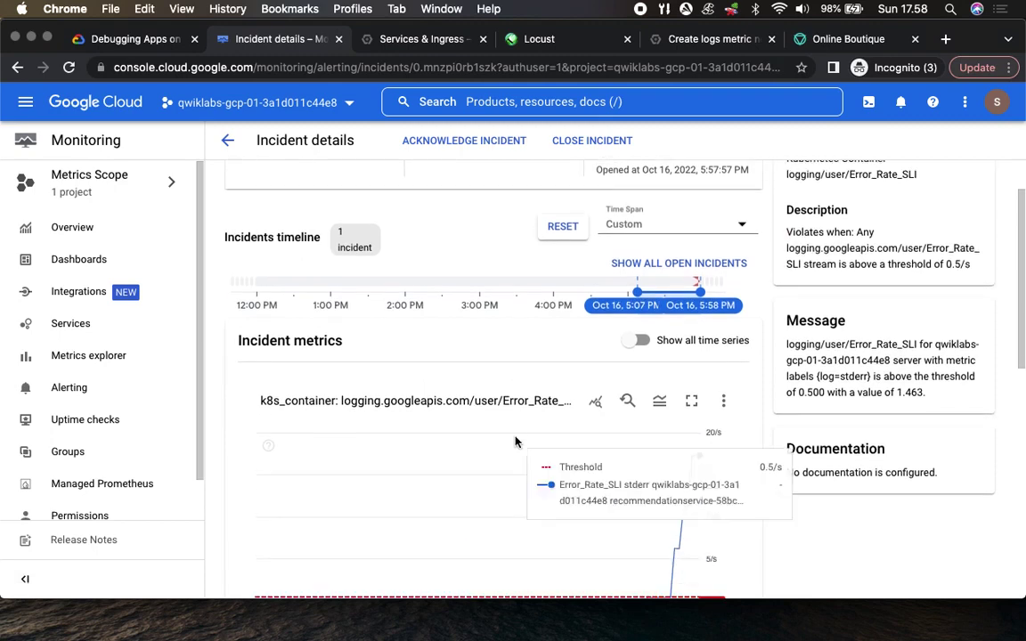
scroll(515, 441, down, 5)
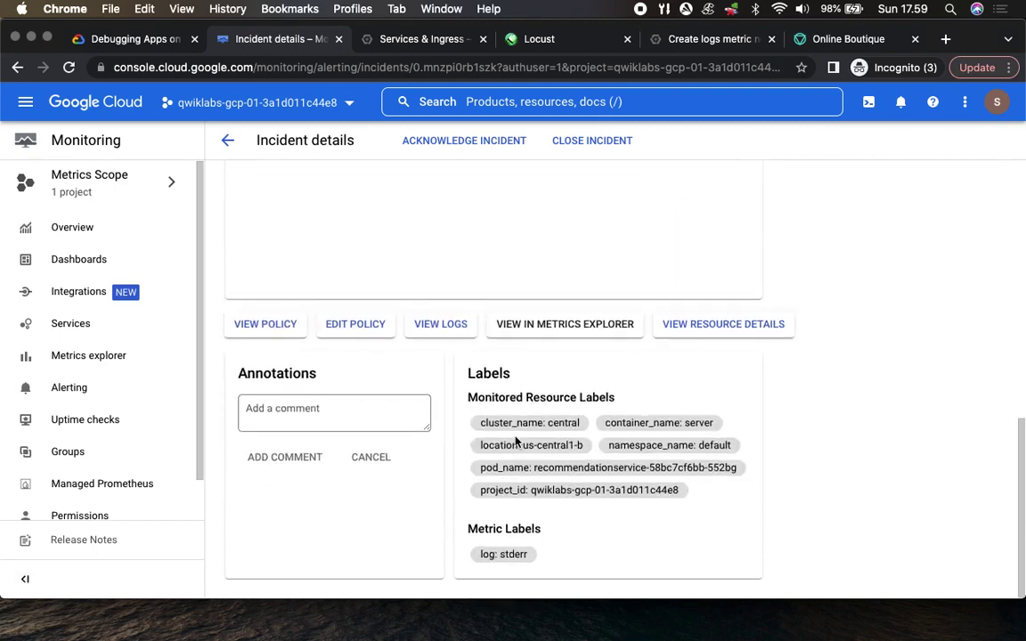
Check the lab guide's View Logs instruction and open the logs for the Error Rate SLI incident's pod
click(114, 40)
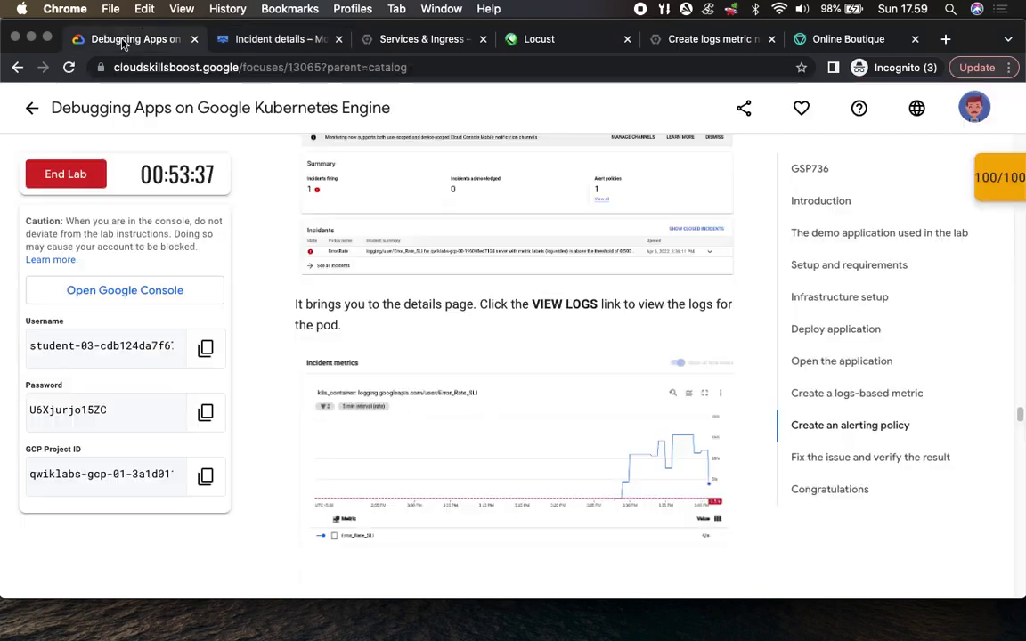
drag(532, 304, 666, 305)
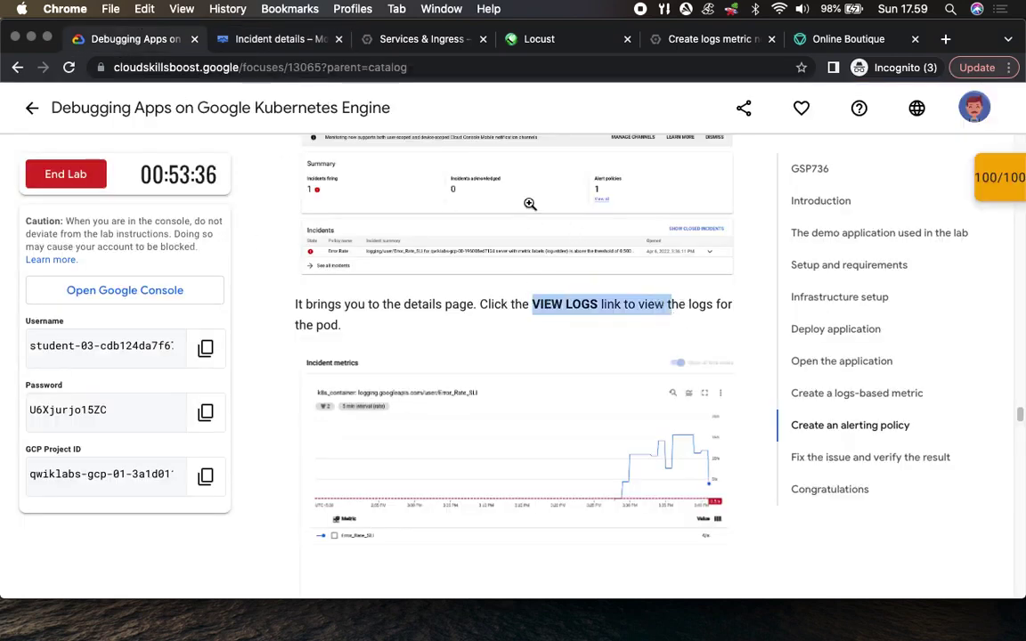
click(267, 39)
click(430, 325)
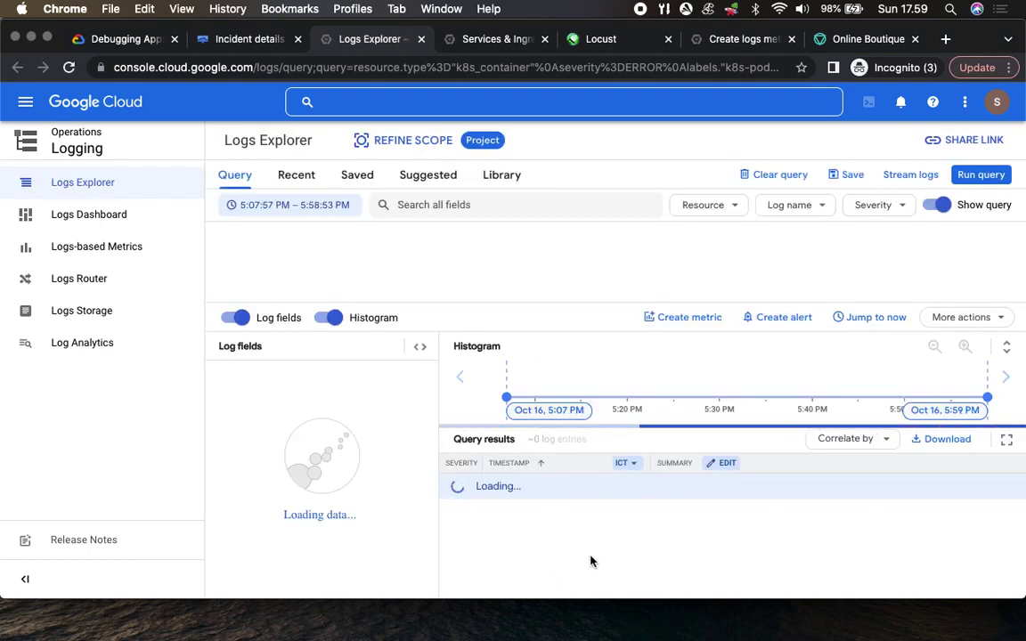
Read the lab guide's next instructions on filtering errors, and dismiss the time range tip in Logs Explorer
click(105, 42)
scroll(476, 285, down, 5)
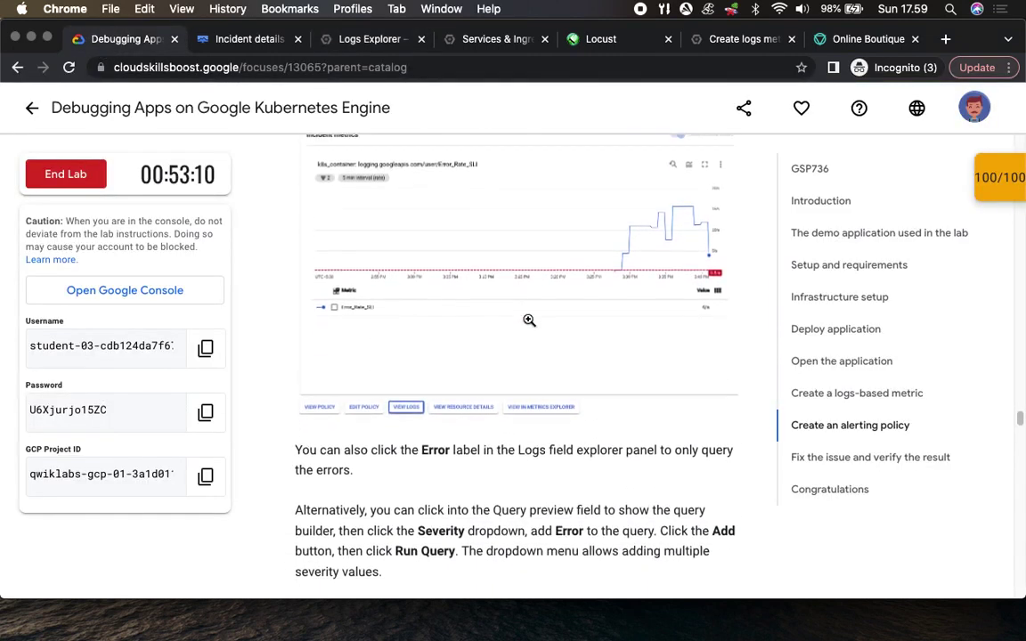
click(220, 39)
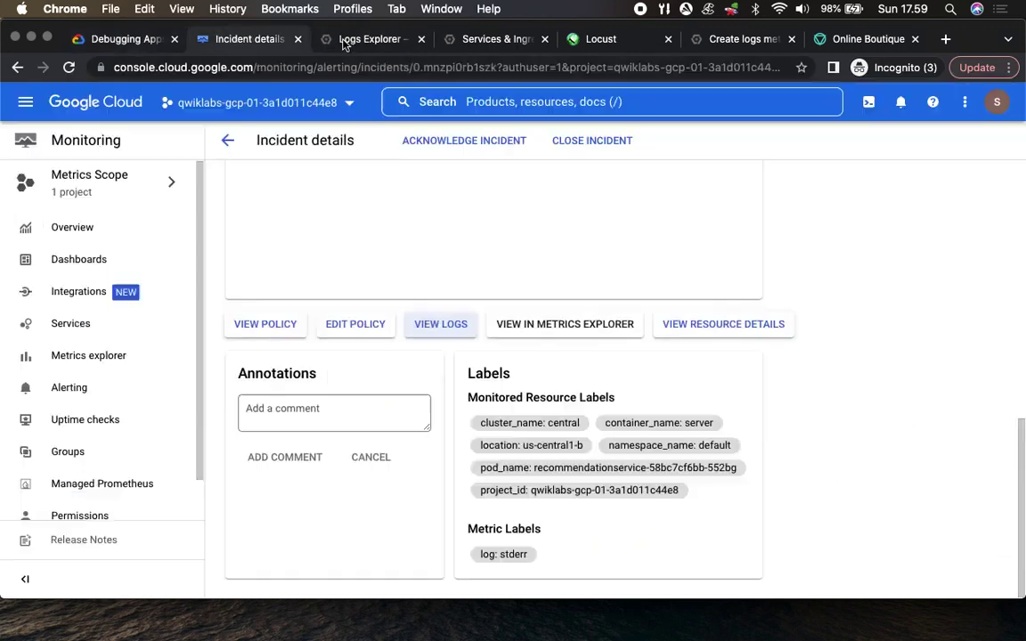
click(353, 40)
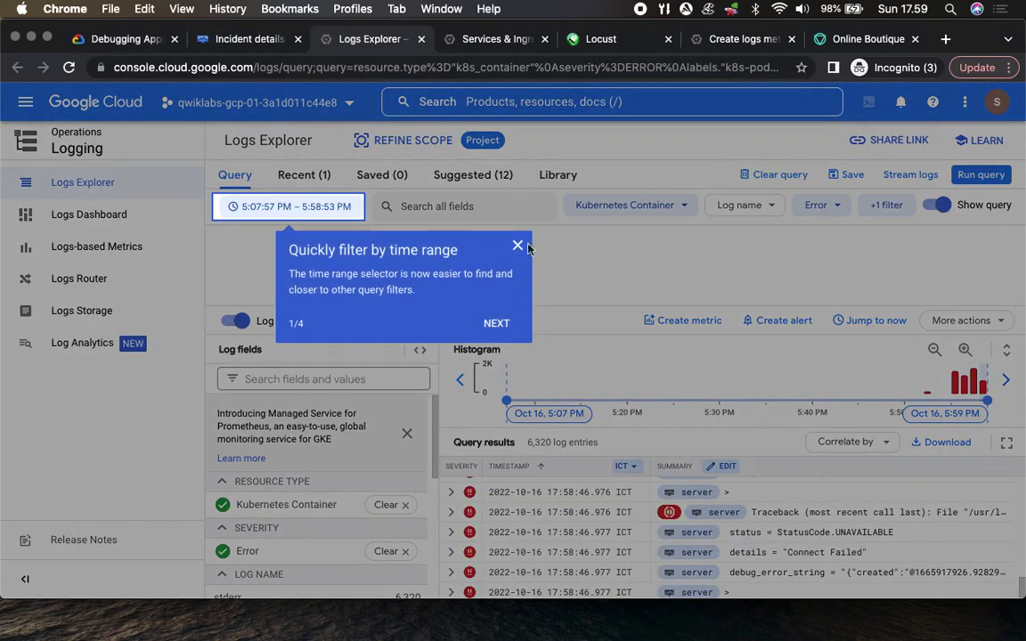
click(468, 222)
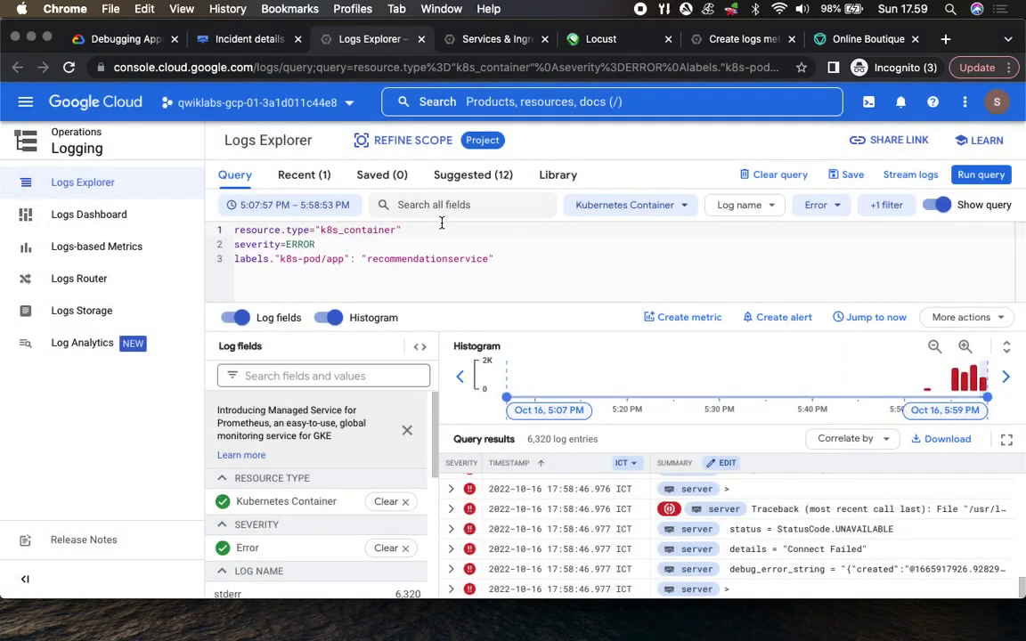
Read the lab guide's severity=ERROR instructions and compare them with the recommendationservice query and available actions in Logs Explorer
click(102, 40)
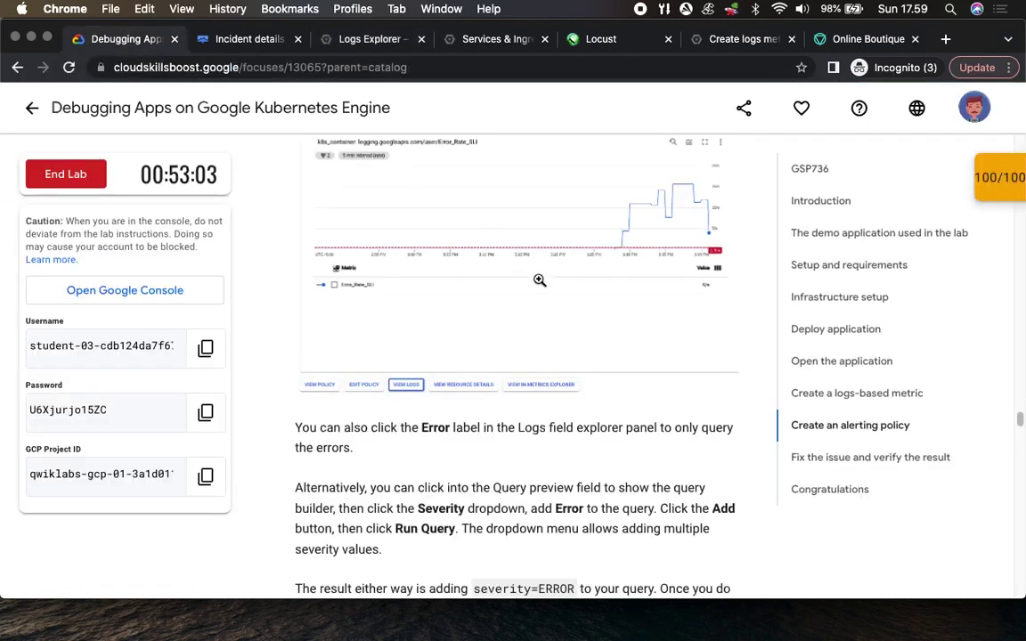
scroll(406, 392, down, 5)
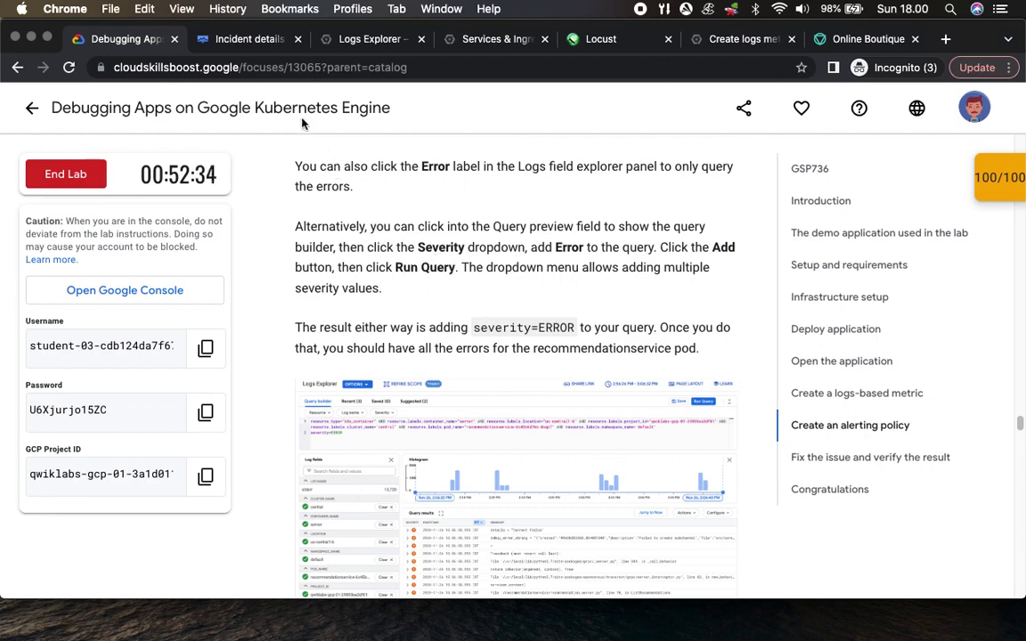
click(248, 37)
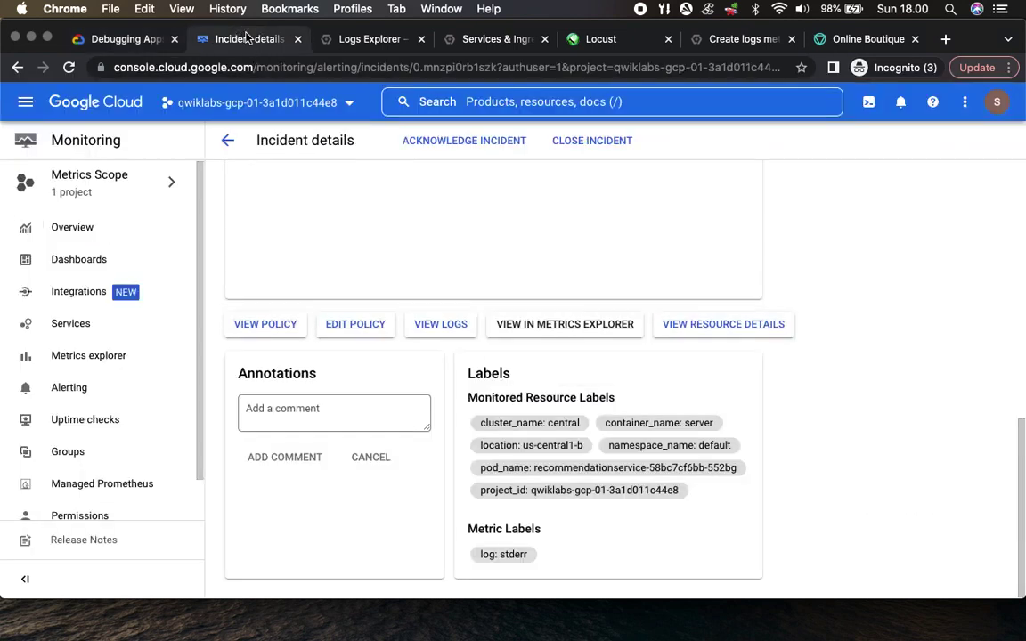
click(362, 40)
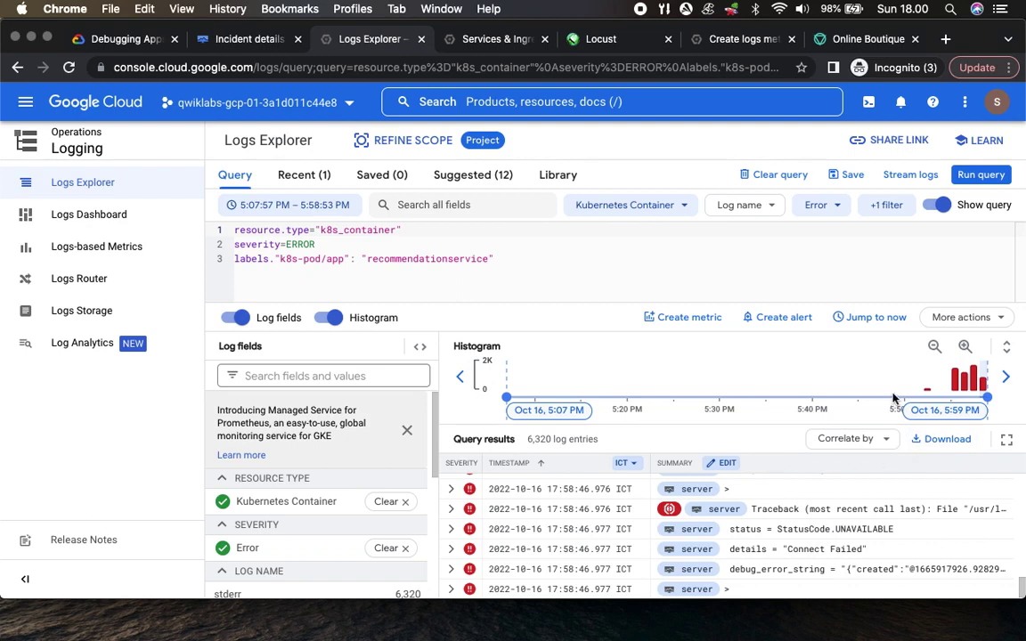
click(1000, 318)
click(999, 318)
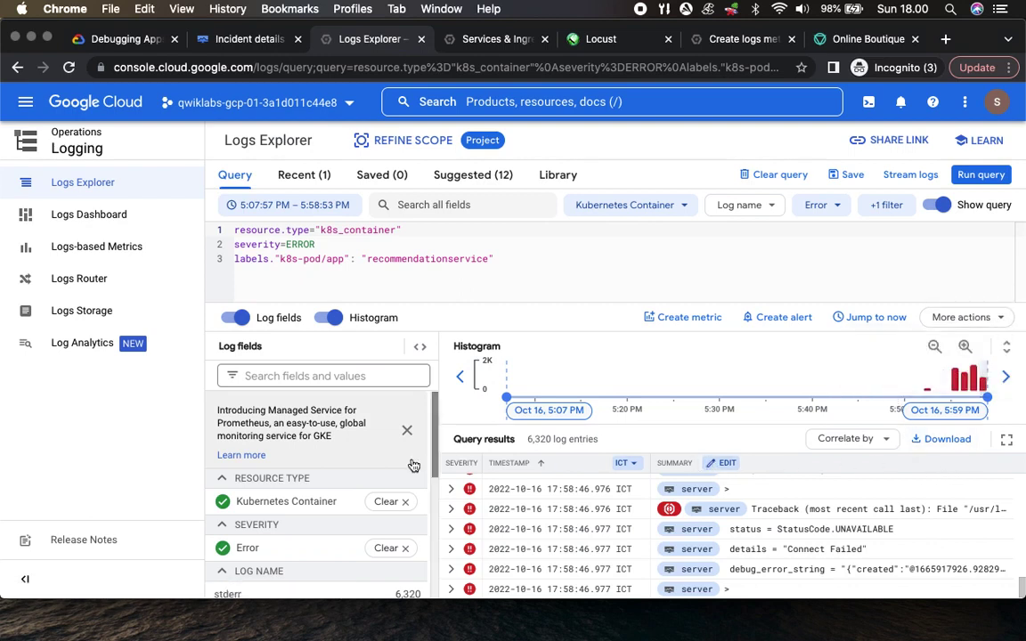
Review the log fields of the recommendationservice error query, from resource type through container name
scroll(341, 497, down, 1)
scroll(341, 497, down, 4)
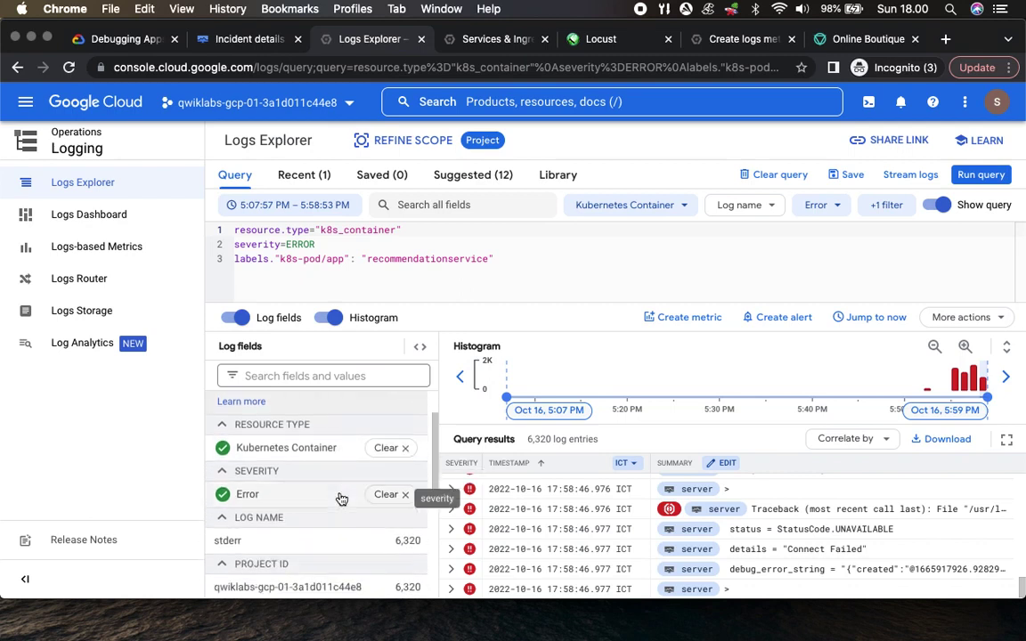
scroll(341, 497, down, 3)
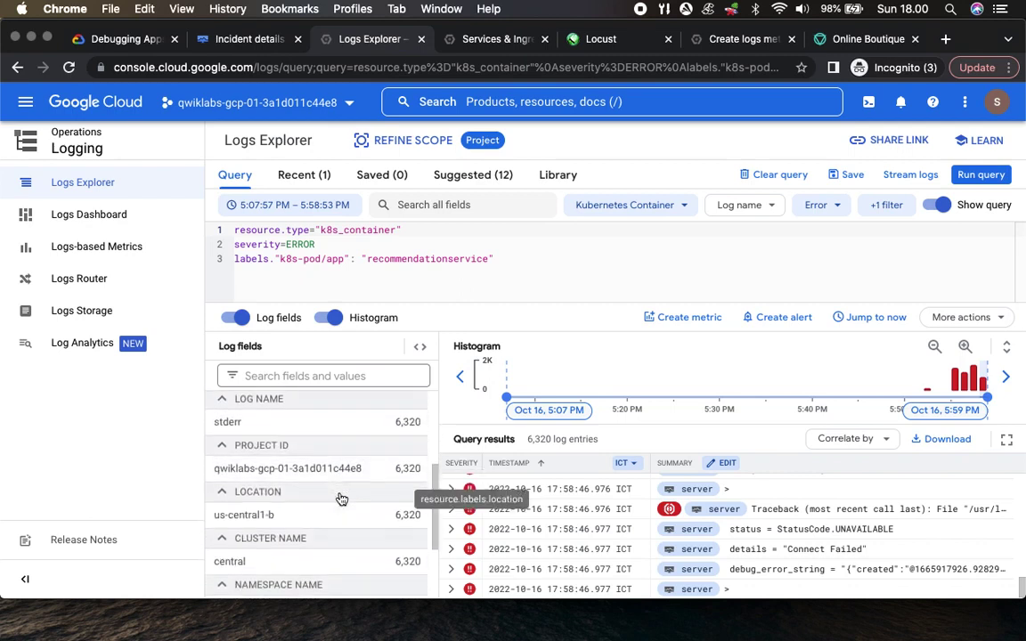
scroll(341, 499, down, 2)
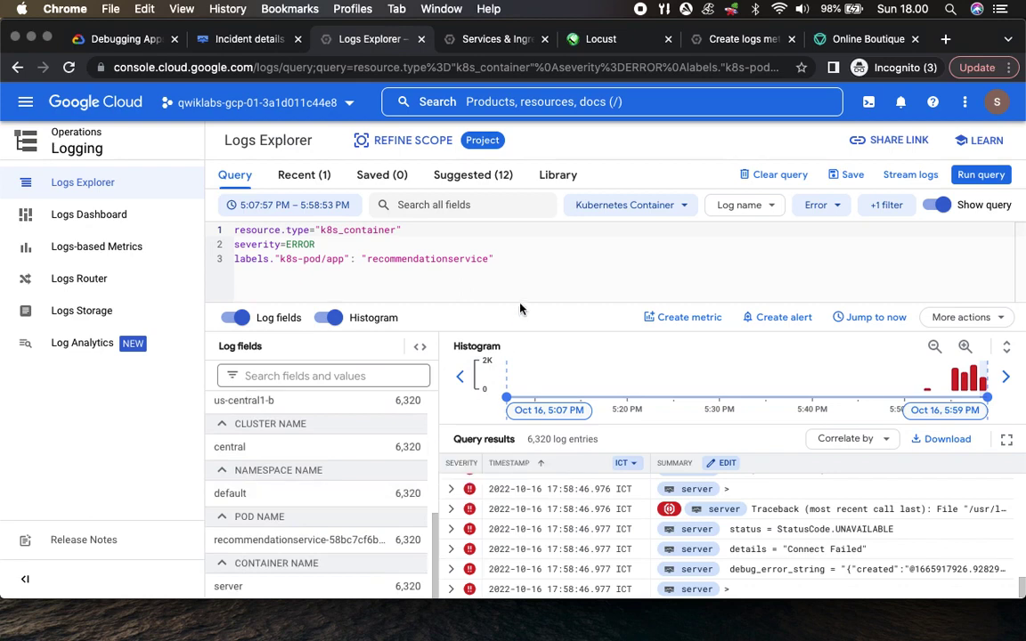
Reread the lab guide's instructions on filtering for errors and recheck the recommendationservice query in Logs Explorer
click(135, 41)
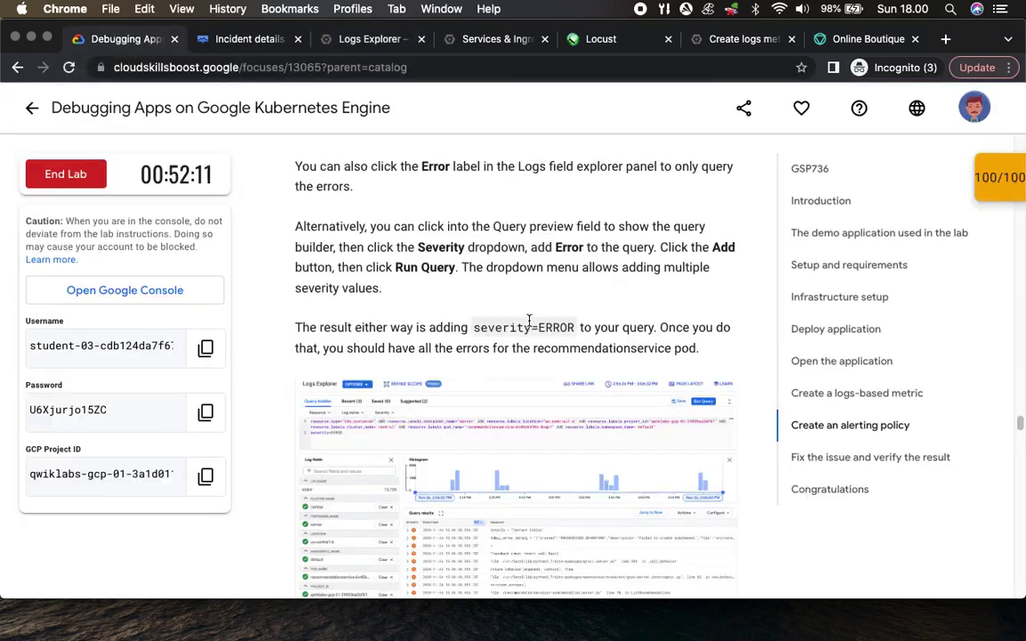
scroll(529, 320, up, 3)
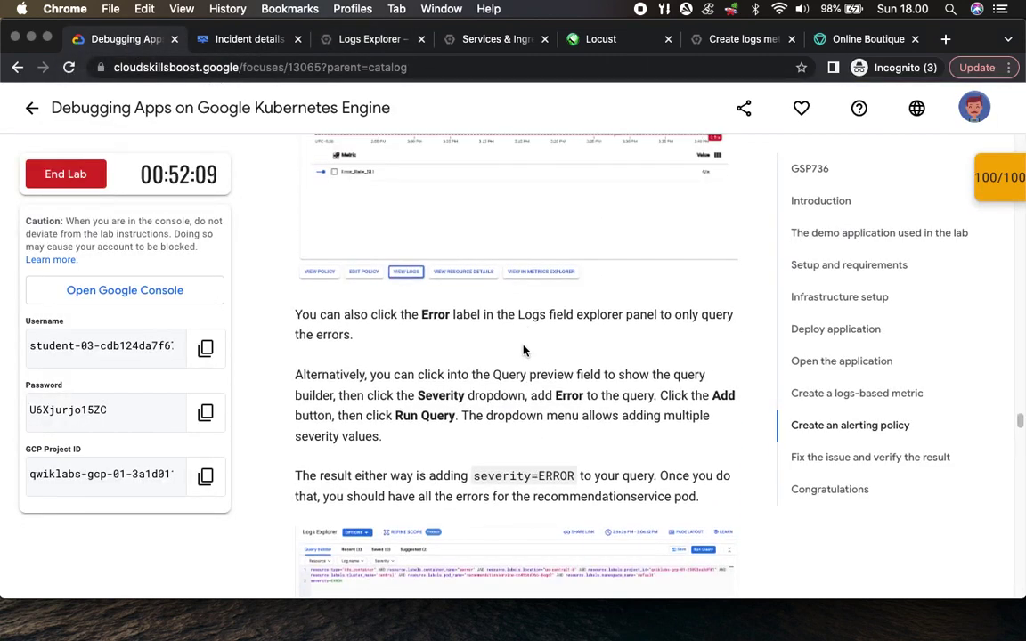
scroll(524, 350, down, 3)
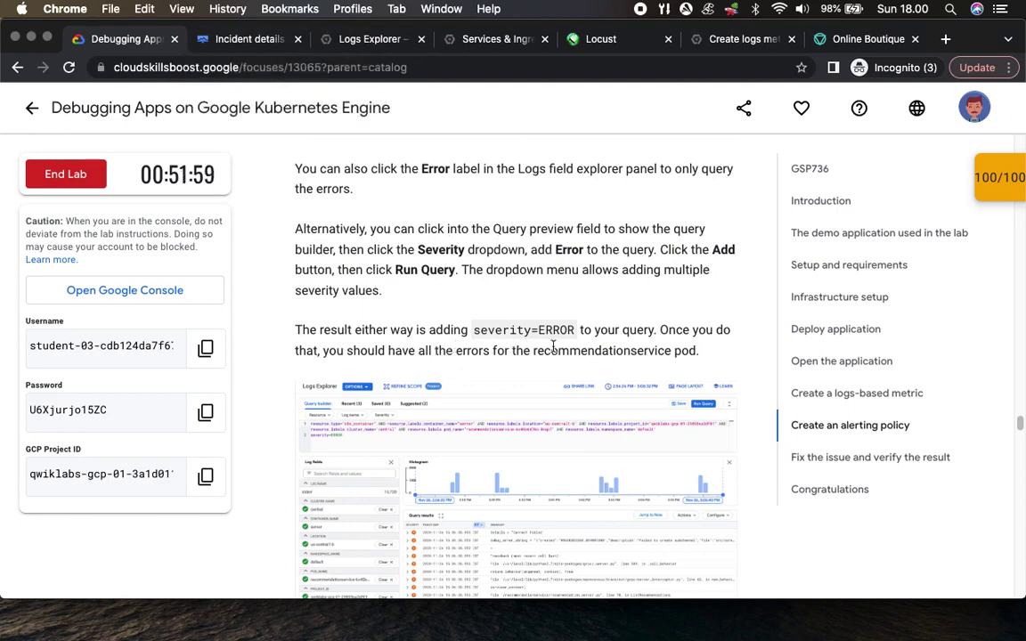
click(239, 39)
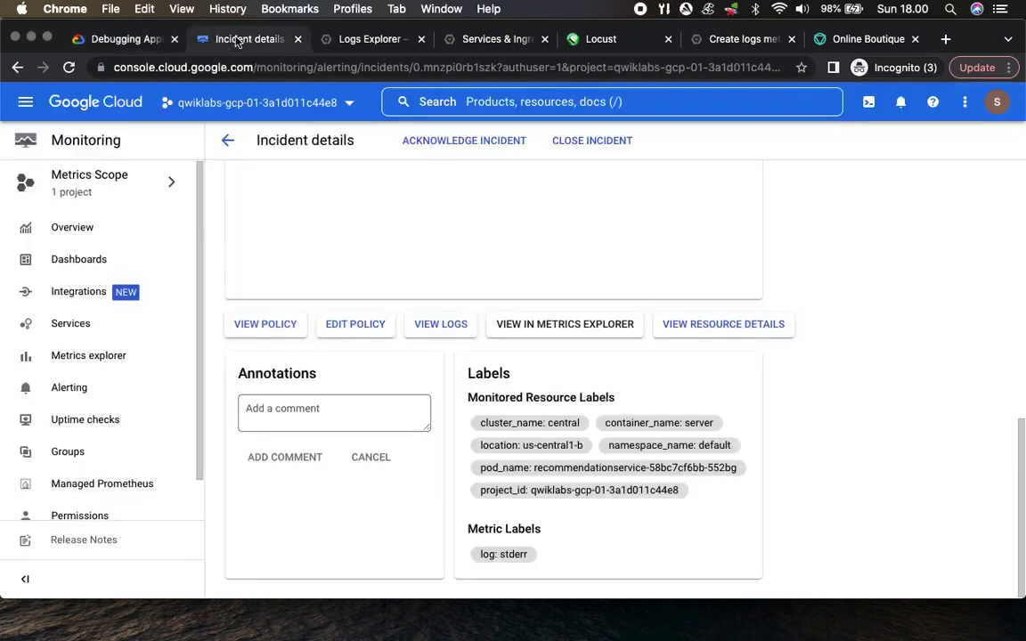
click(360, 40)
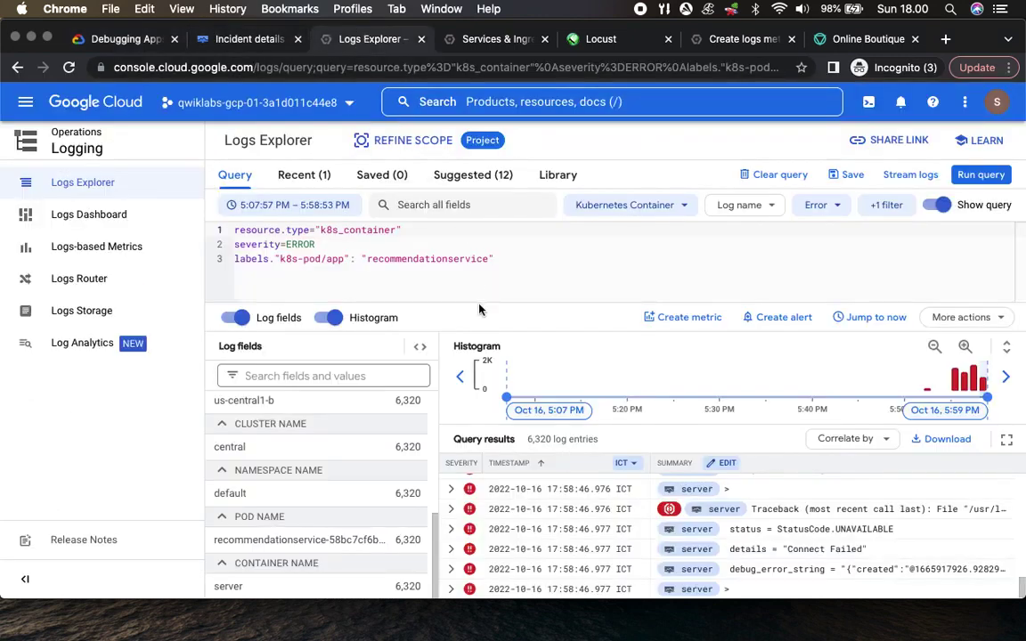
Read the lab guide's instructions on expanding an error event and adding its textPayload to the summary line
click(129, 39)
scroll(496, 402, down, 1)
scroll(496, 403, down, 3)
scroll(496, 403, down, 8)
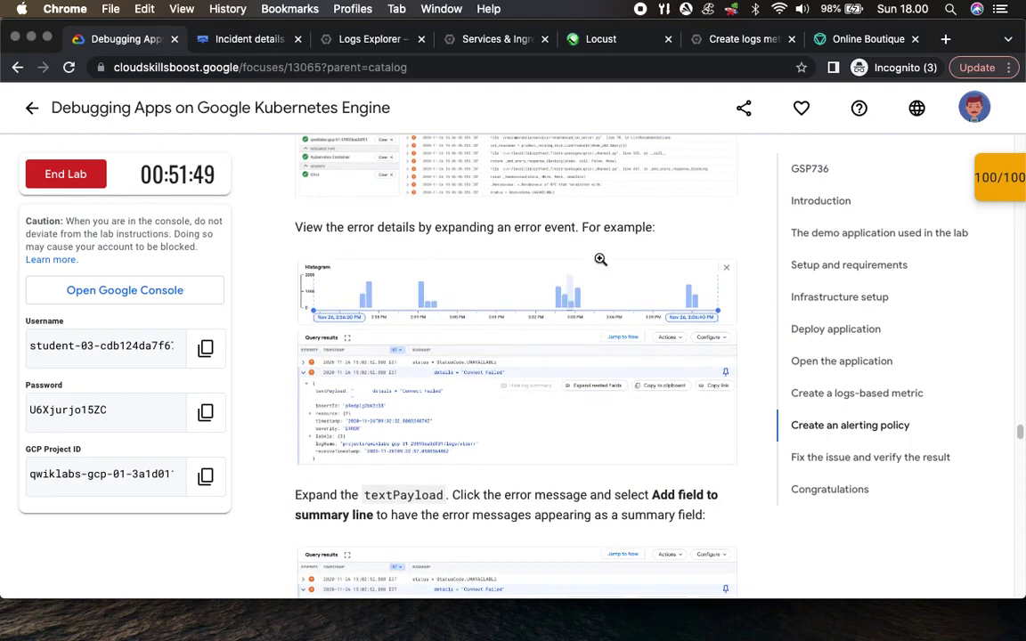
scroll(590, 424, down, 5)
scroll(591, 424, down, 3)
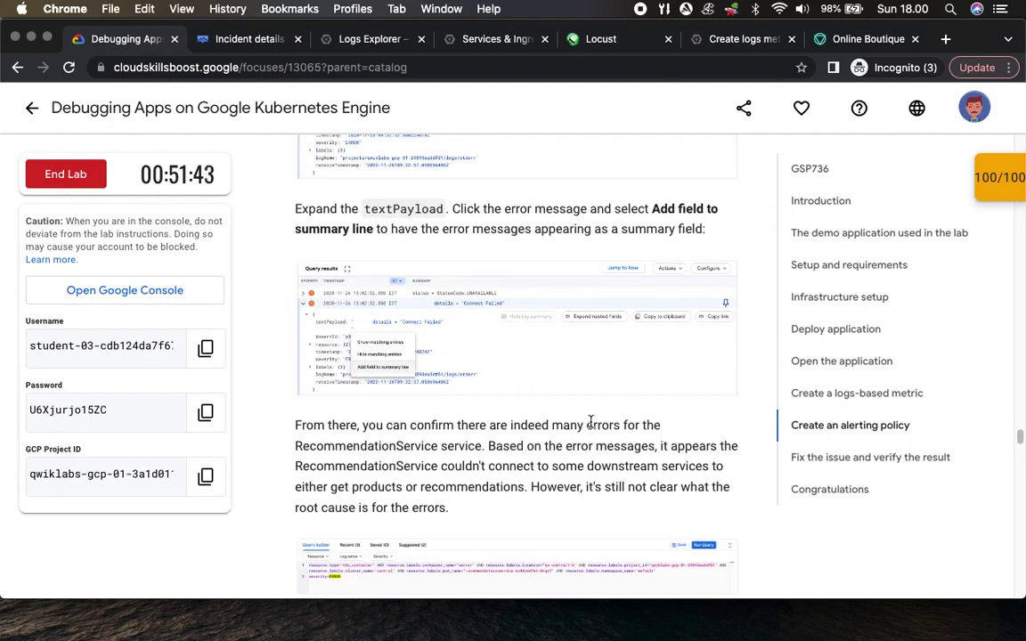
scroll(590, 424, up, 6)
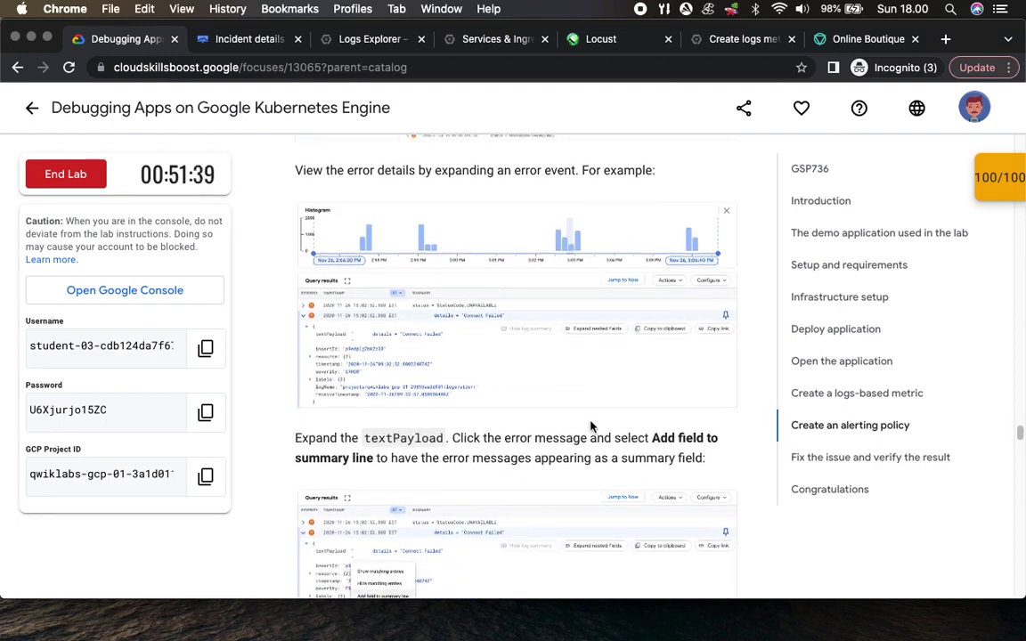
Expand the traceback error entry in the Logs Explorer results and examine its fields and the entries following it
click(250, 40)
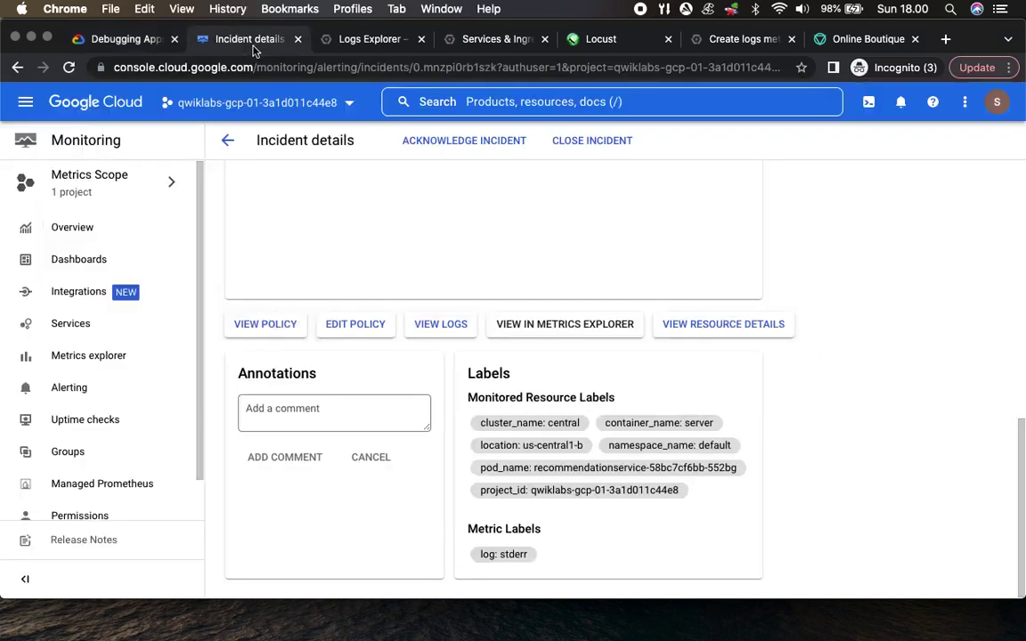
click(344, 44)
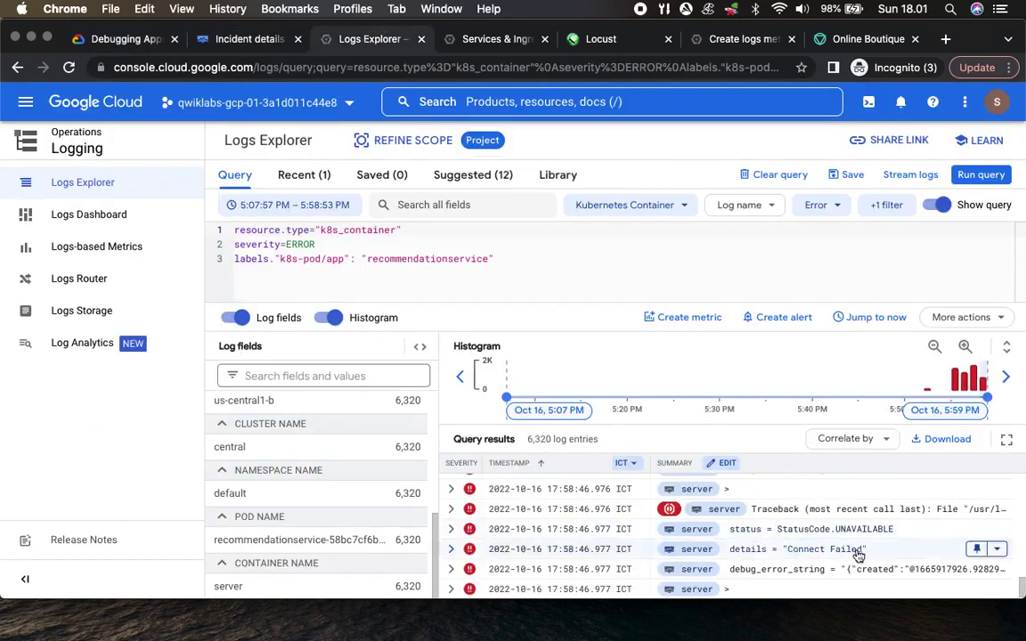
click(450, 510)
scroll(586, 551, down, 10)
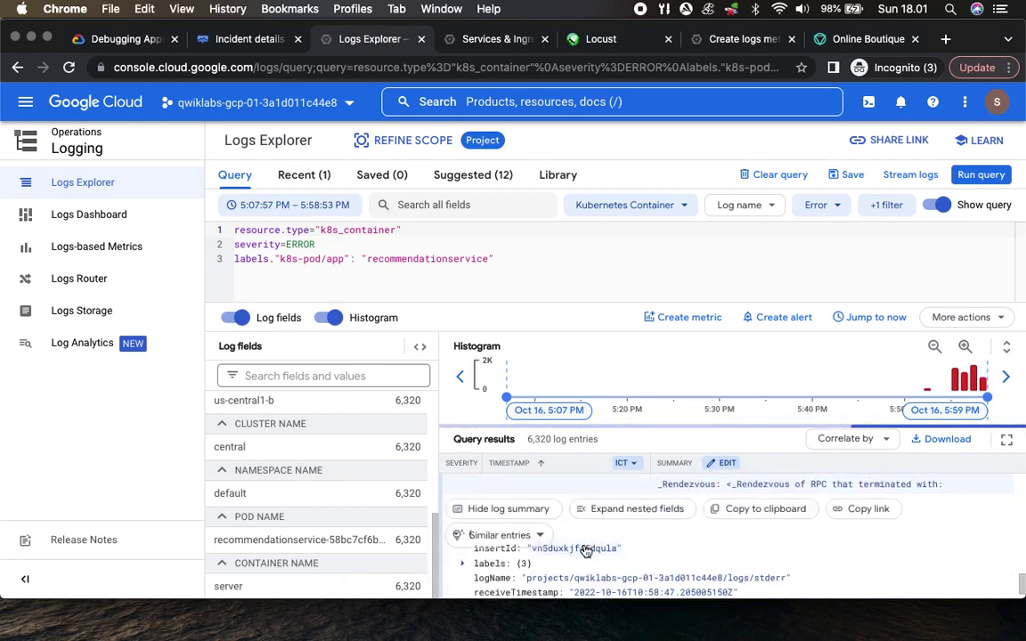
scroll(586, 552, down, 5)
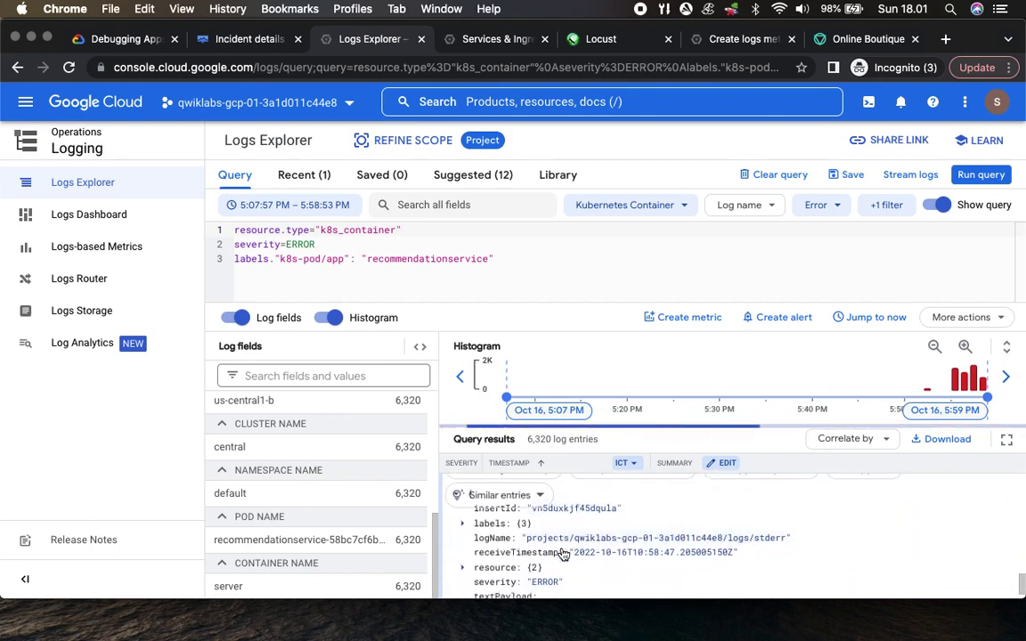
scroll(563, 553, down, 8)
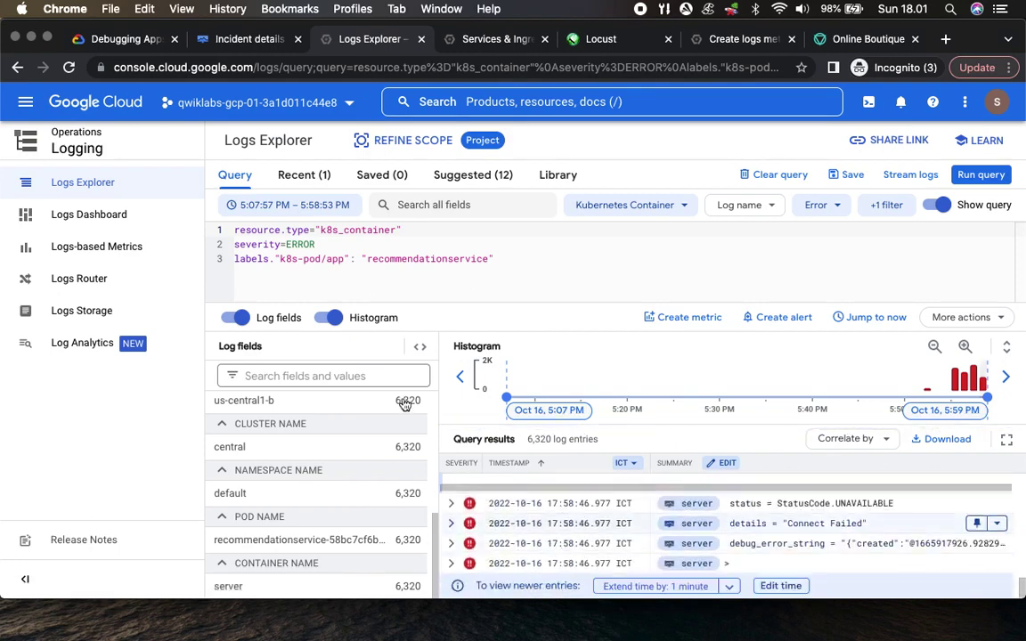
Read the lab guide's error analysis, enlarge the architecture diagram, and read on to the Kubernetes dashboard troubleshooting instructions
click(120, 38)
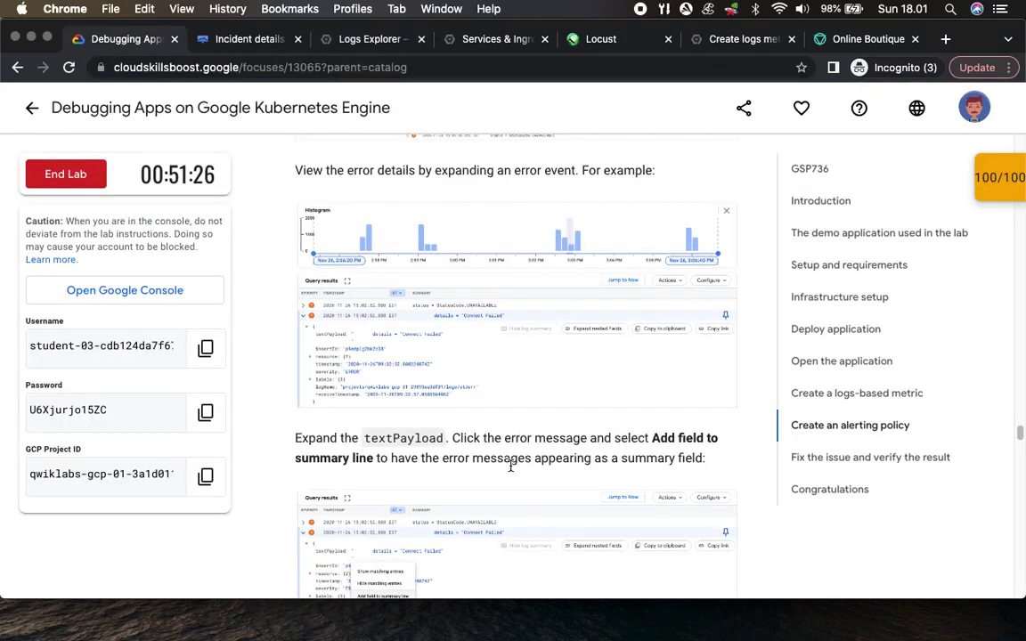
scroll(459, 414, down, 9)
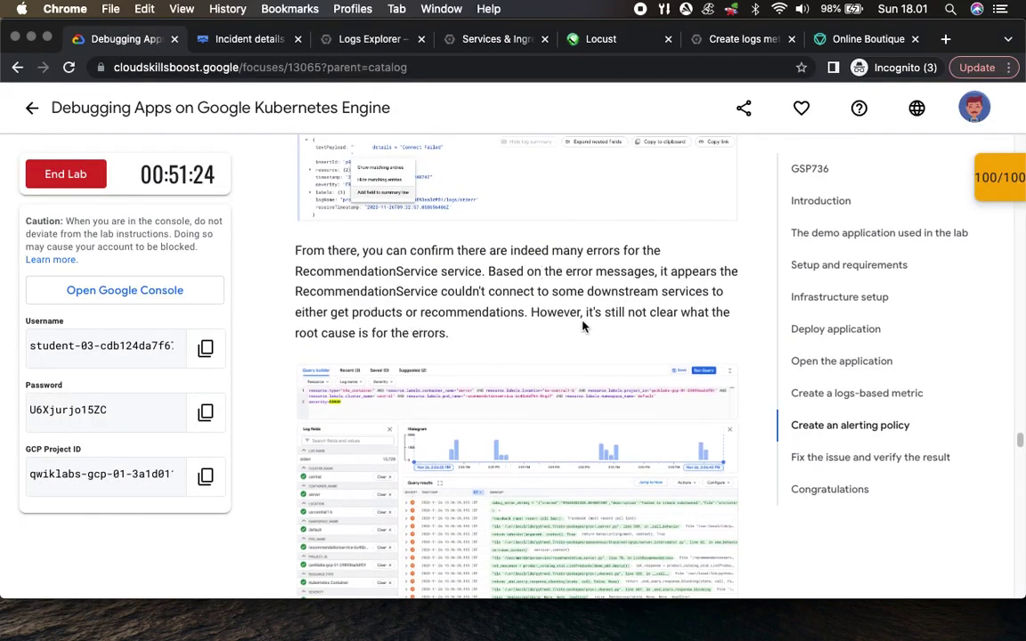
scroll(495, 447, down, 10)
scroll(496, 447, down, 1)
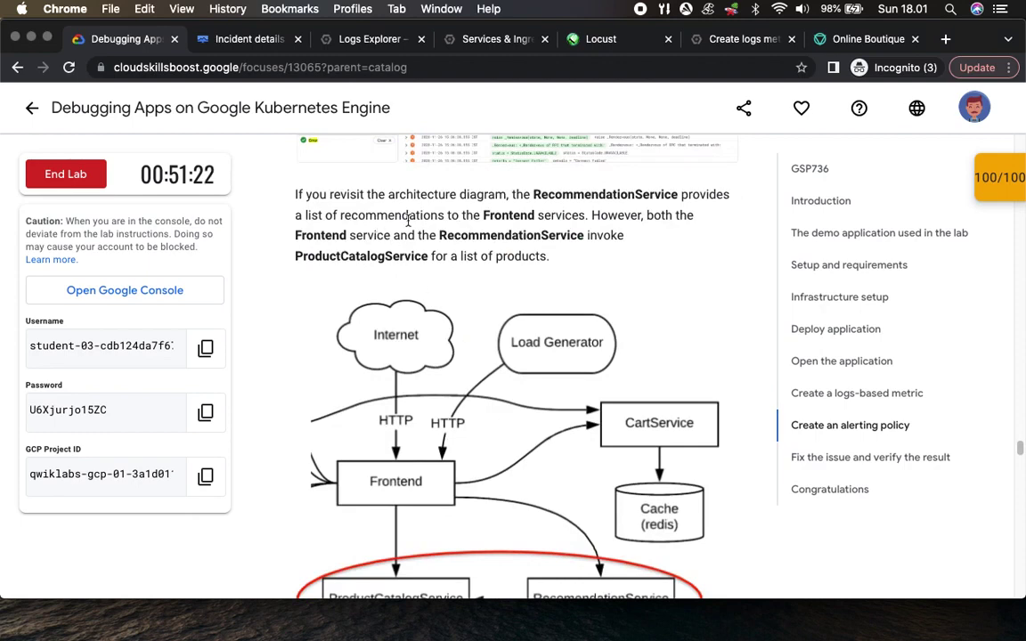
scroll(446, 389, down, 5)
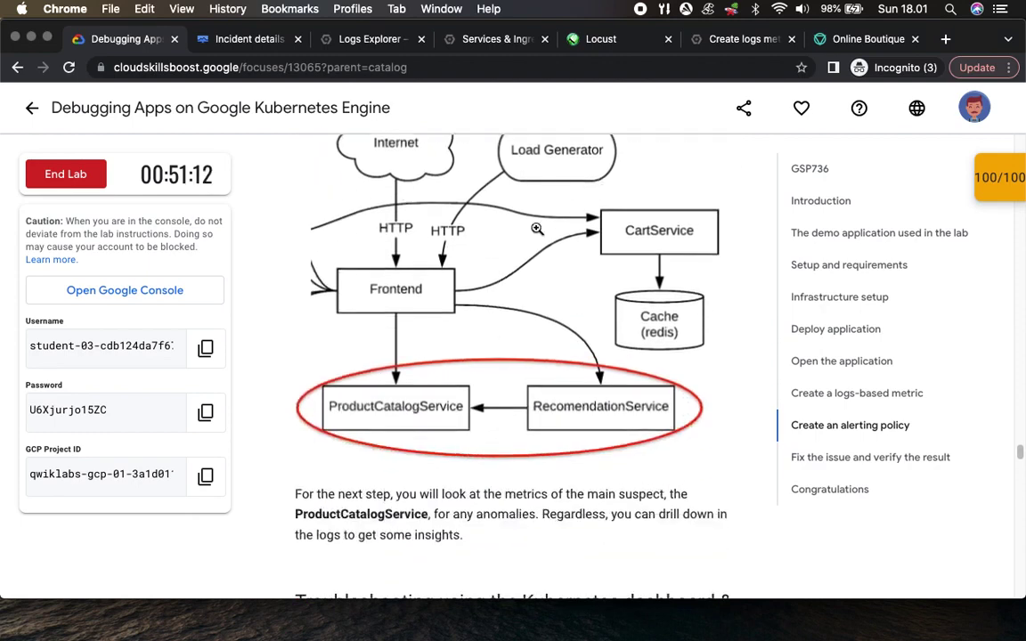
click(431, 335)
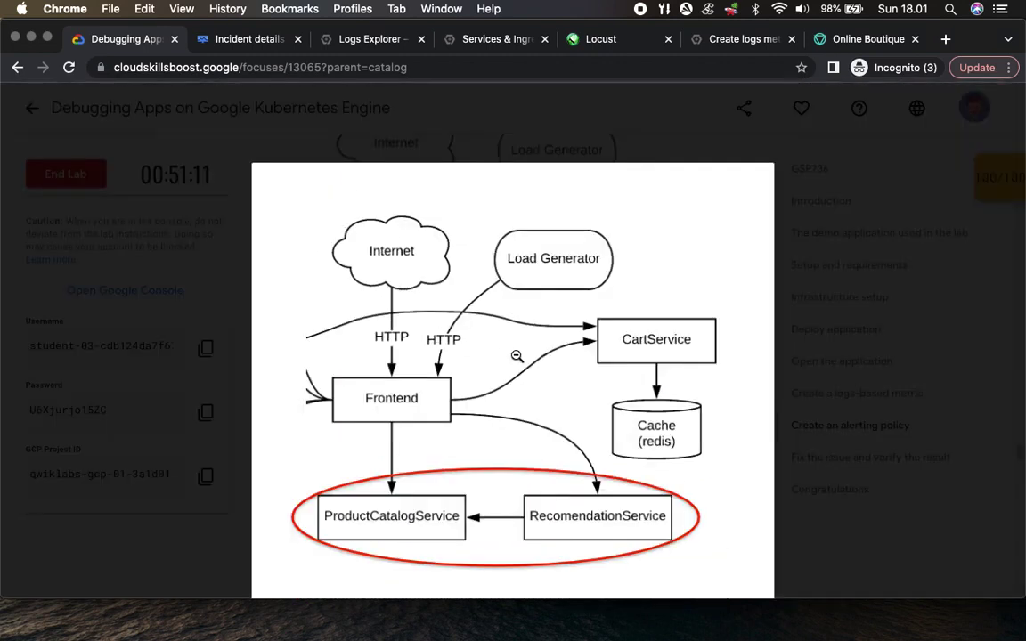
click(660, 538)
scroll(533, 453, down, 6)
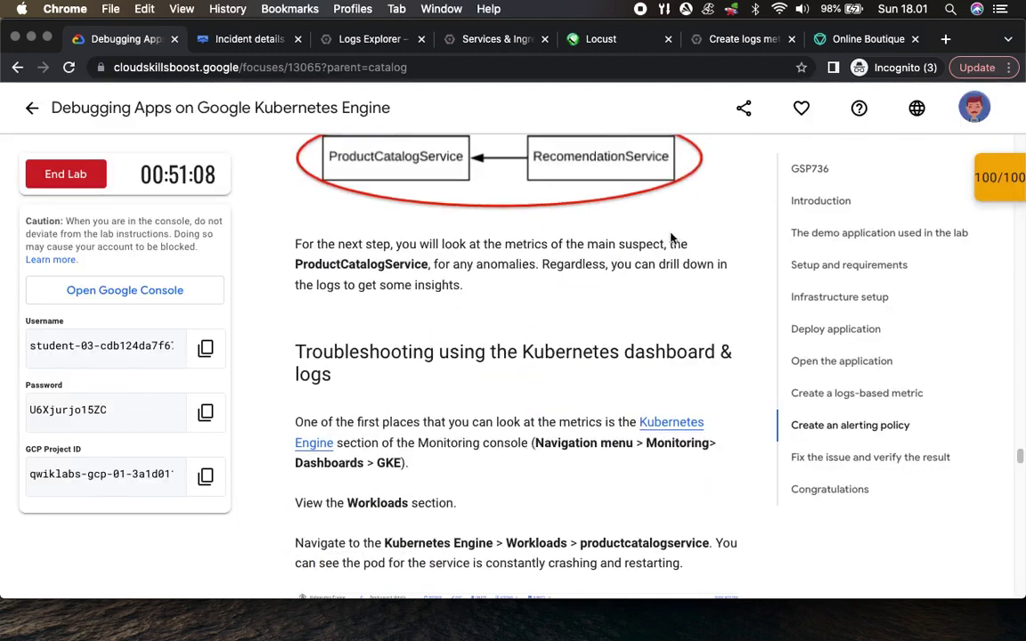
scroll(426, 416, down, 6)
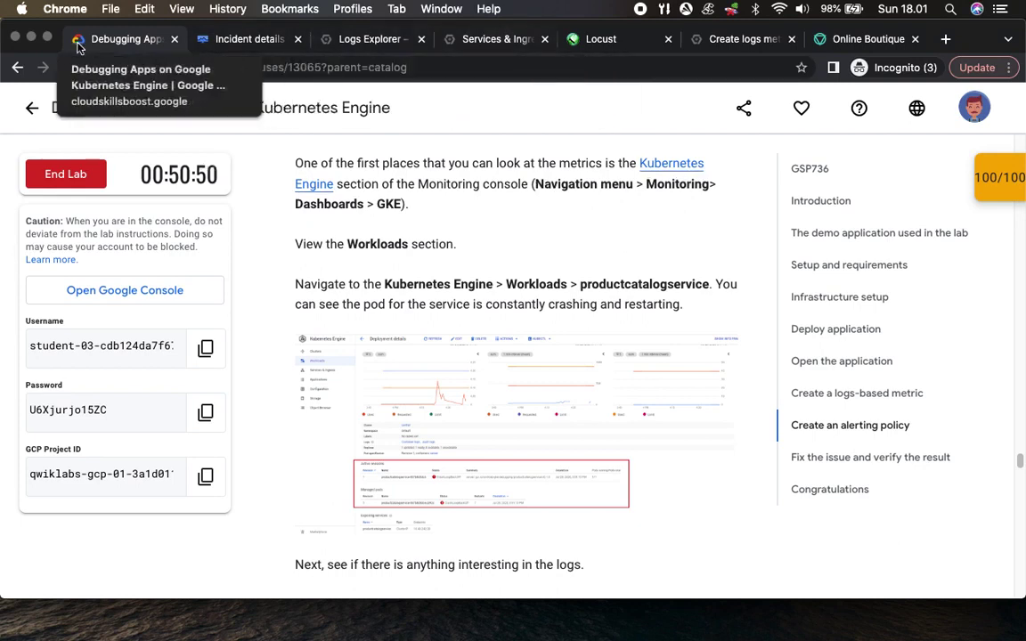
Open the GKE dashboard in Monitoring, dismissing the integrations banner, and view its clusters, namespaces and nodes
click(250, 42)
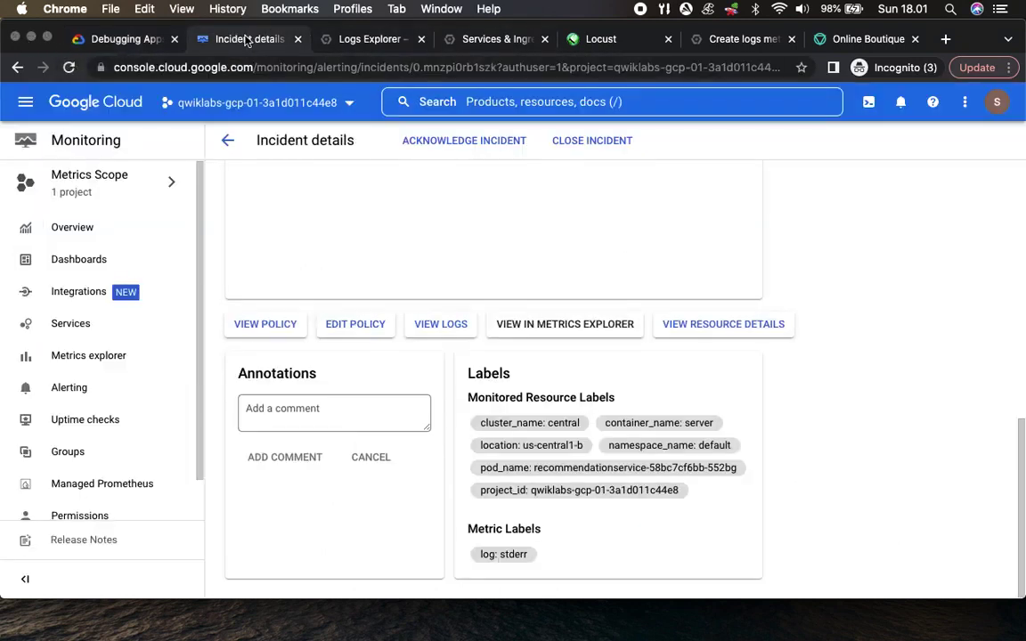
click(85, 261)
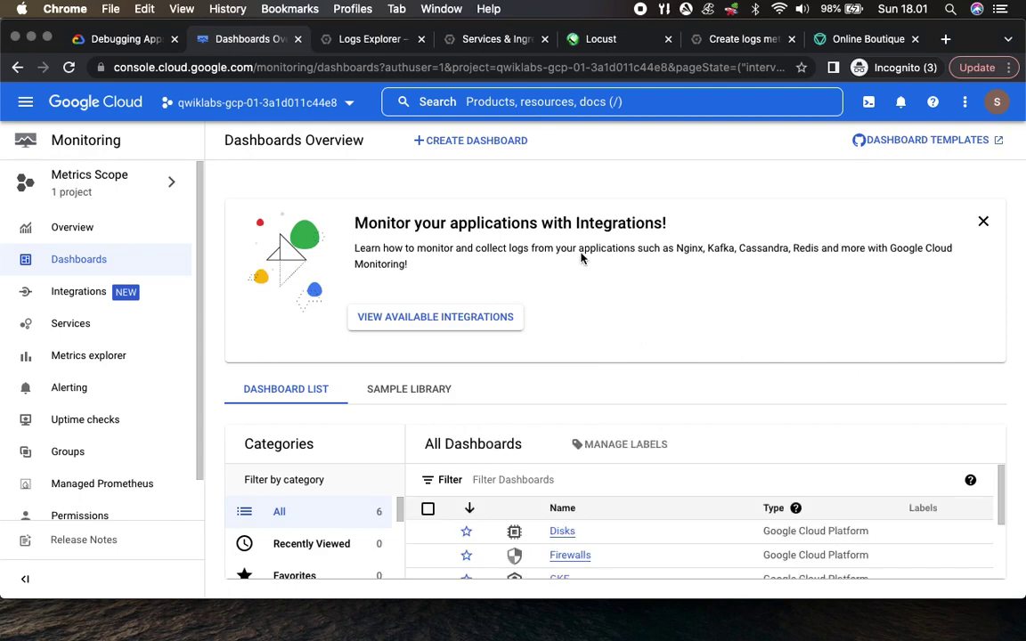
click(120, 41)
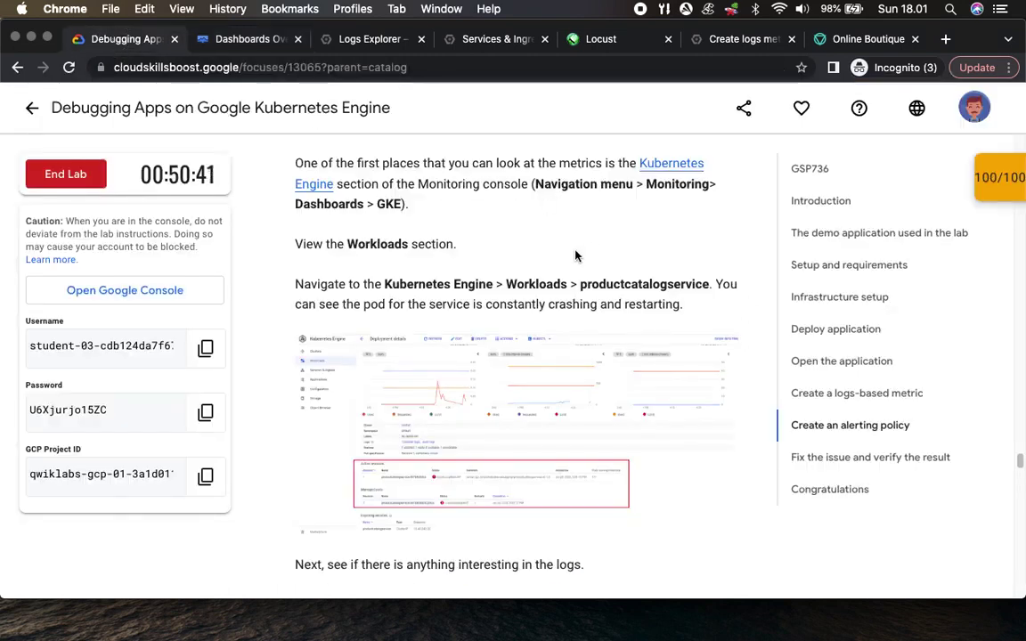
click(241, 42)
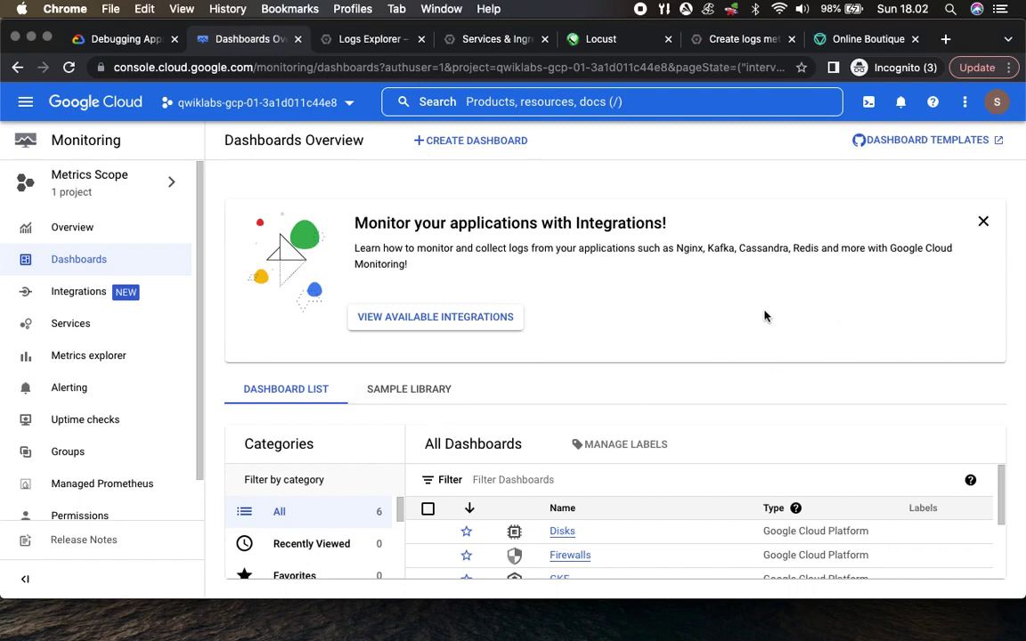
click(985, 221)
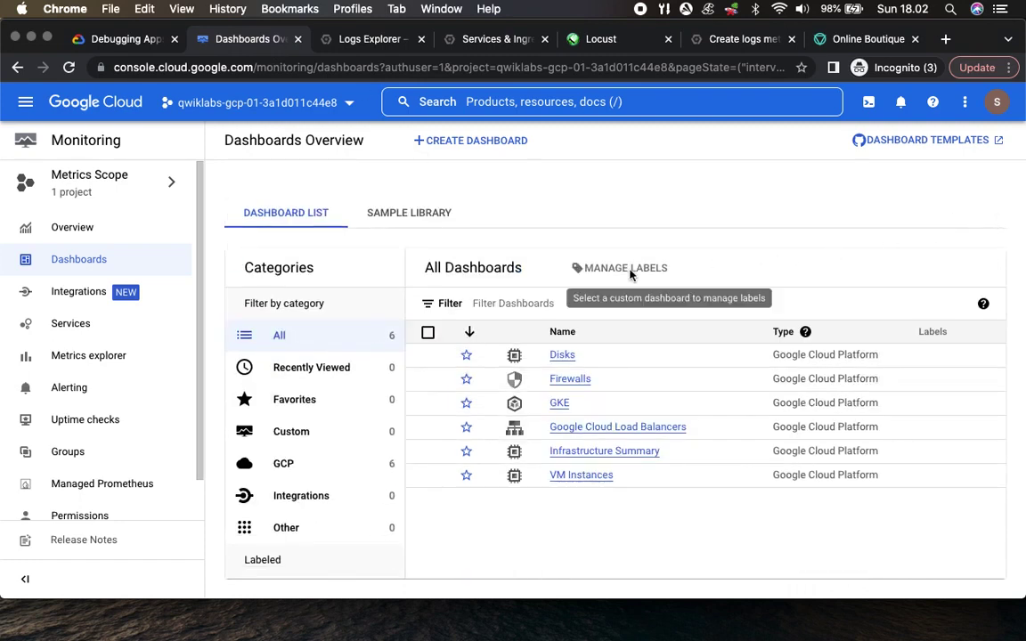
click(559, 404)
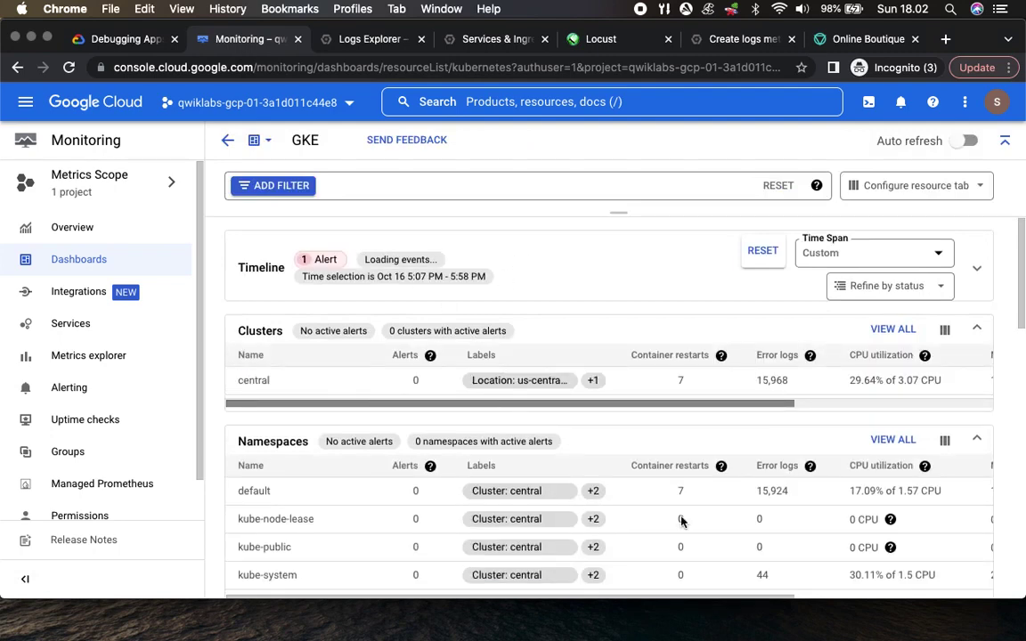
scroll(695, 521, down, 5)
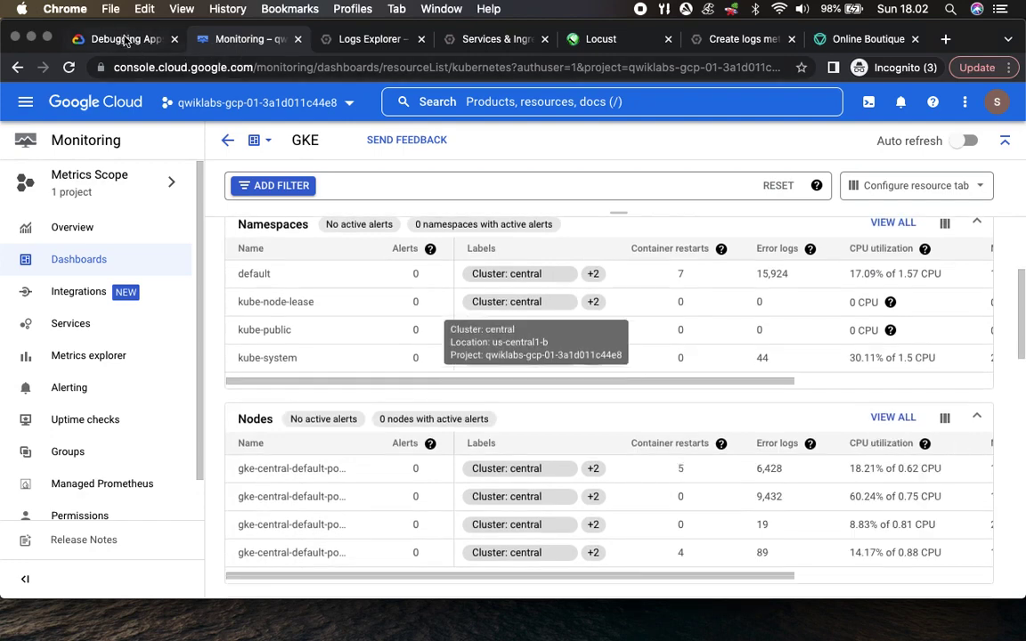
Check the lab guide's Workloads instruction and examine the Workloads section of the GKE dashboard
click(128, 40)
drag(344, 244, 480, 250)
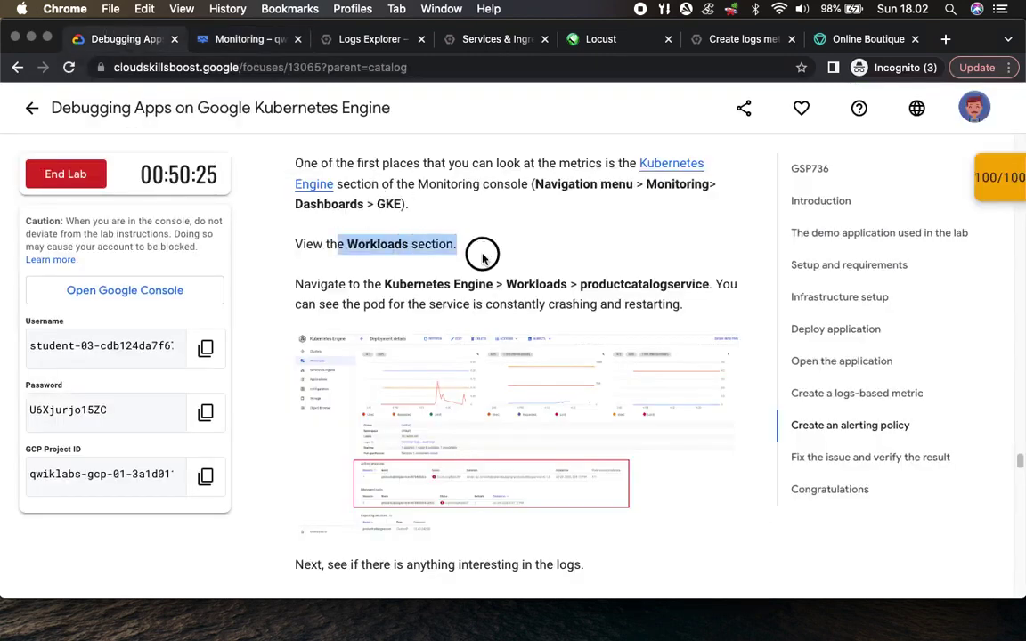
click(247, 40)
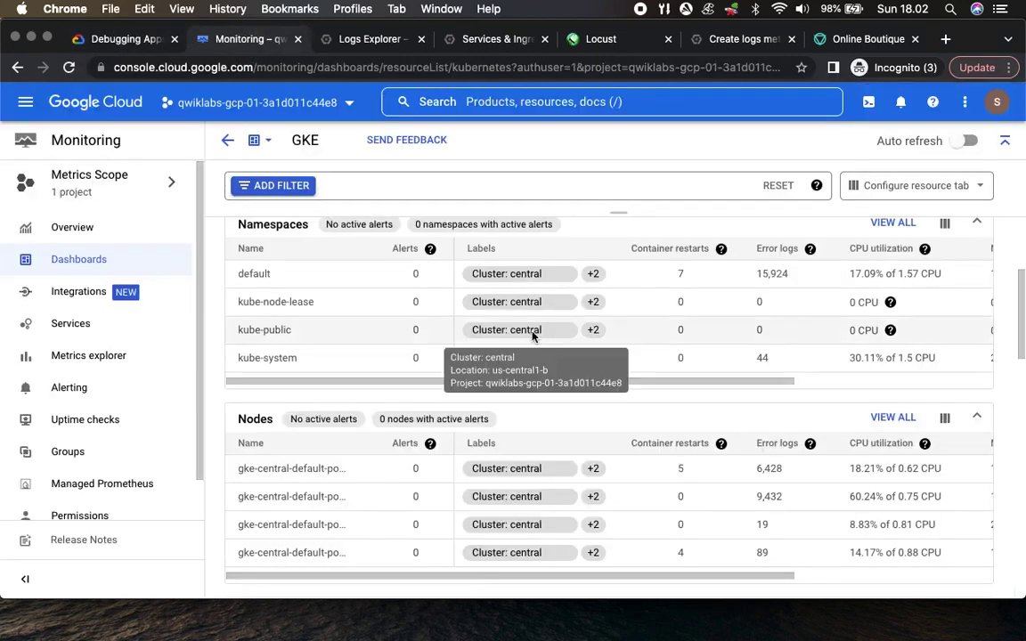
scroll(504, 449, down, 5)
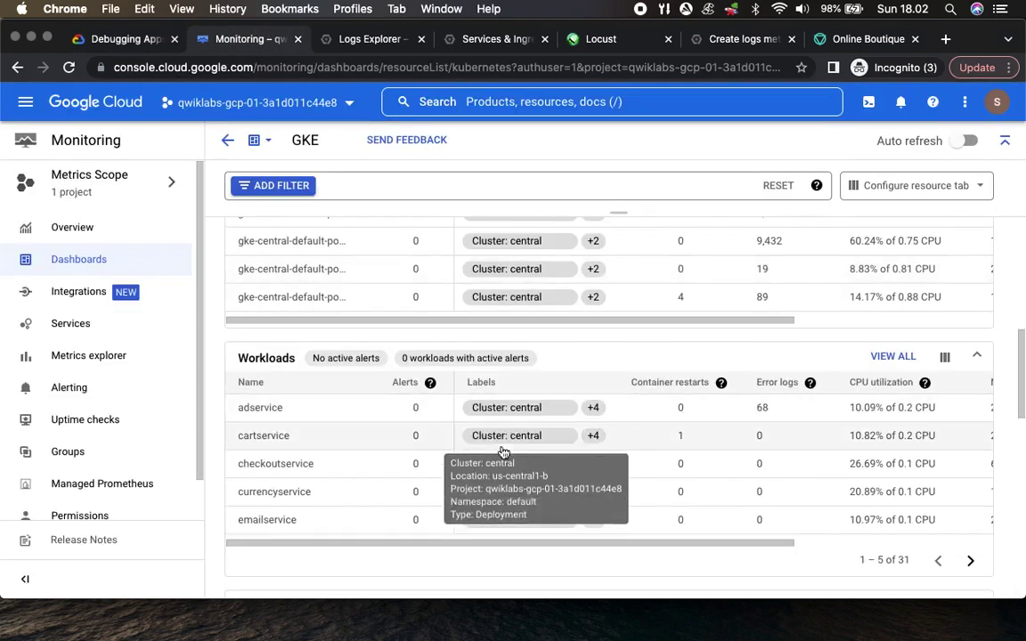
click(431, 382)
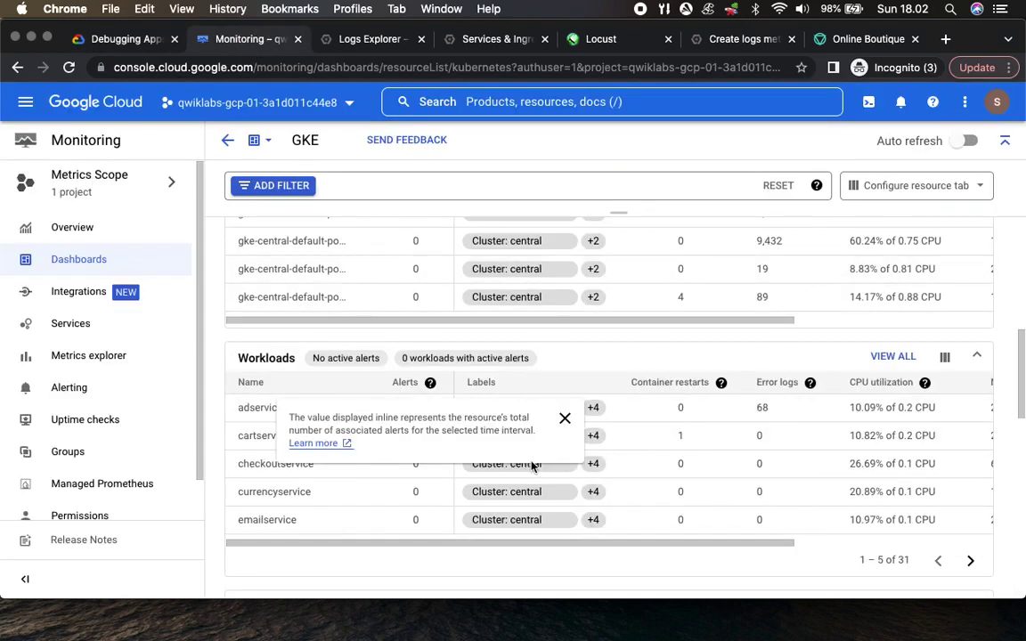
Read the lab guide's instructions on opening the productcatalogservice workload and getting to its container logs
click(119, 40)
scroll(373, 304, down, 1)
scroll(372, 304, down, 1)
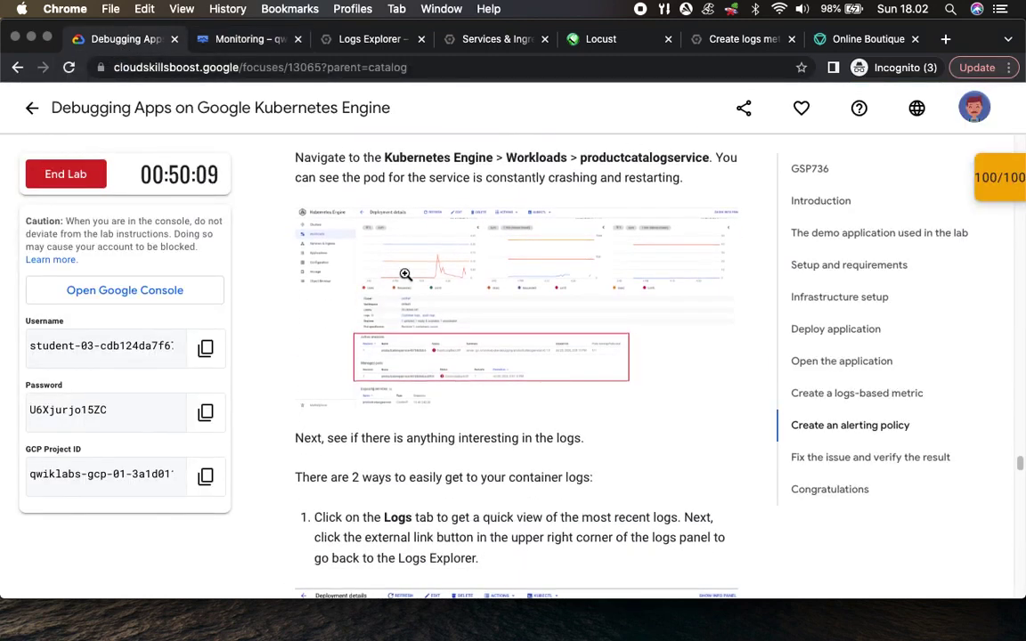
Open Kubernetes Engine's Workloads page in a new browser tab from the Google Cloud console and switch to it
click(256, 40)
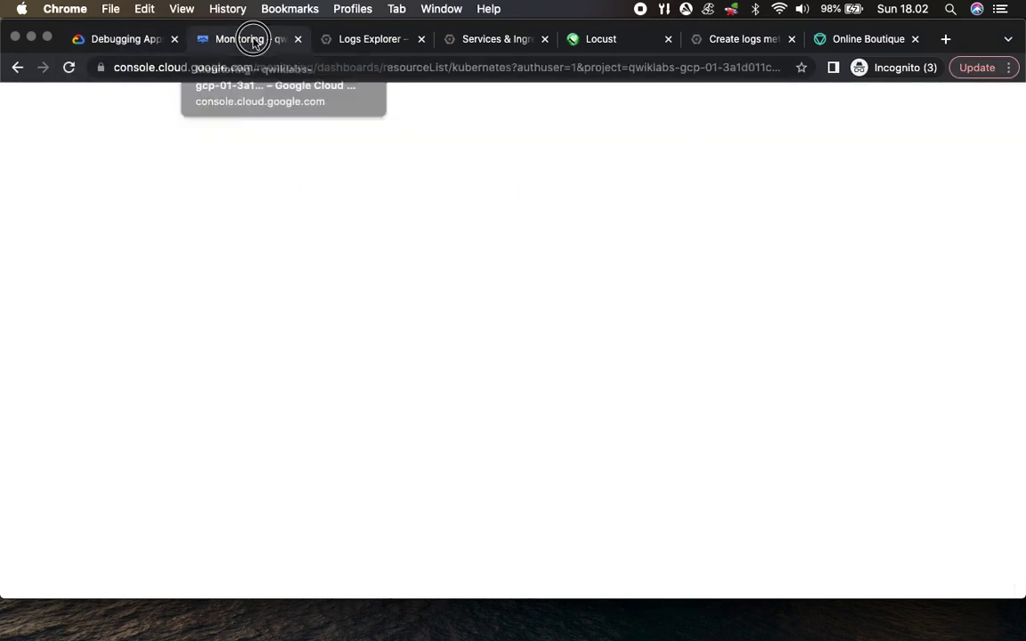
mouse_move(409, 381)
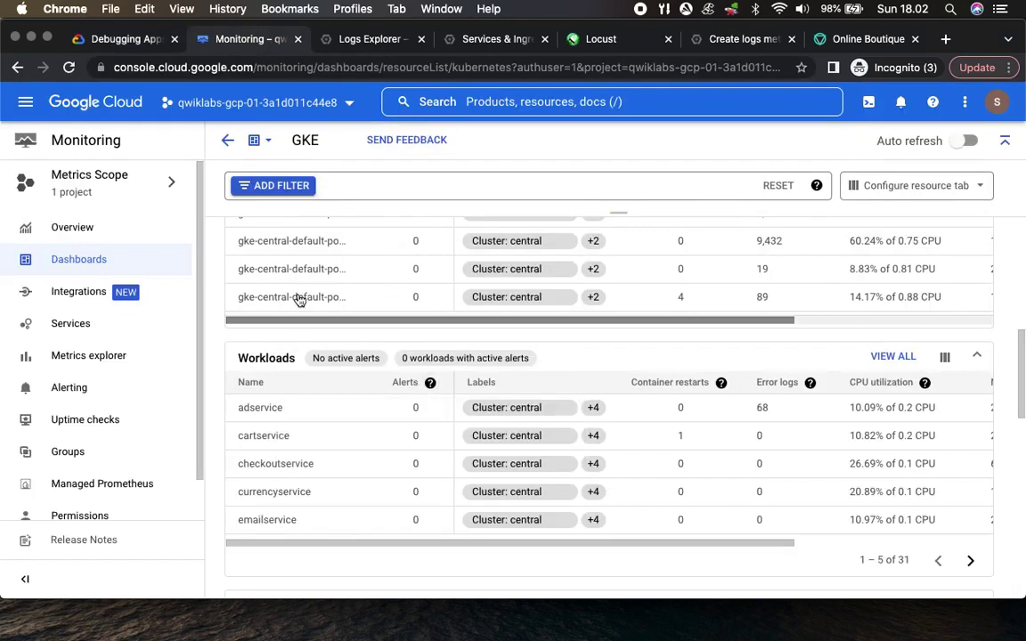
click(29, 111)
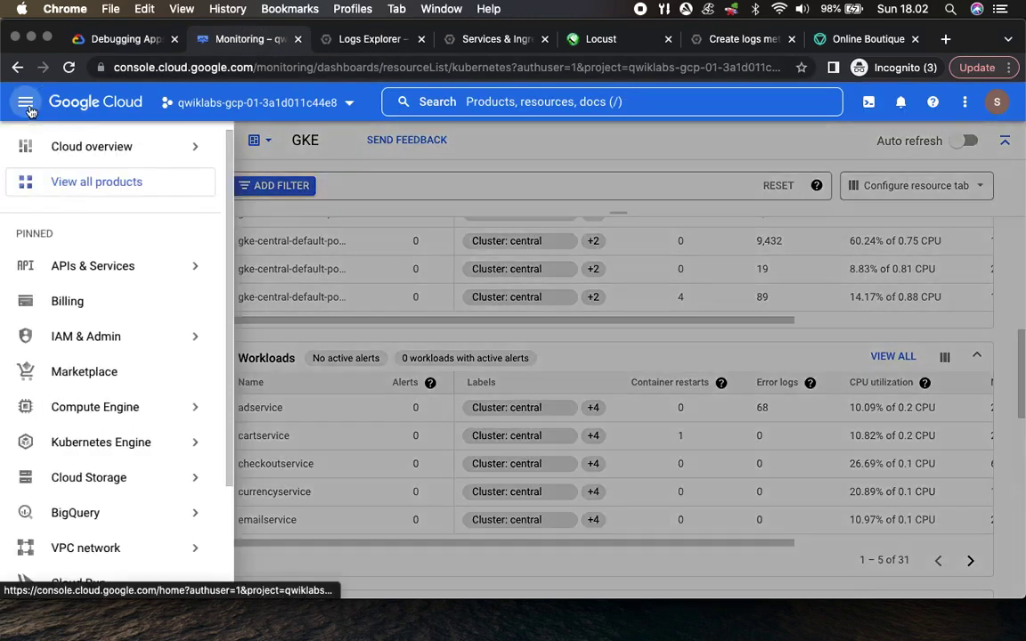
mouse_move(116, 452)
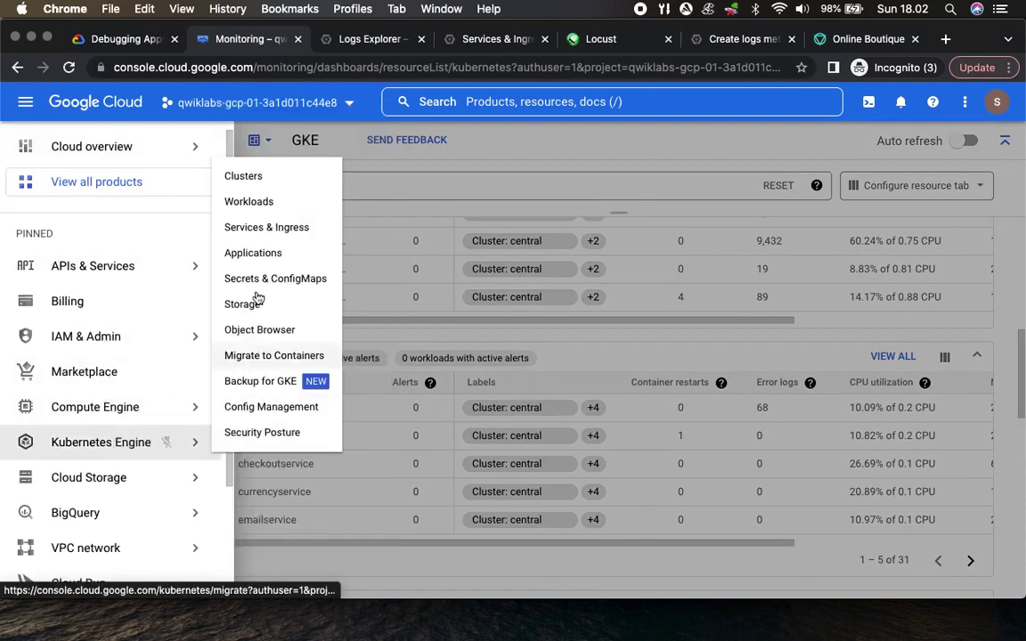
right_click(259, 199)
click(333, 200)
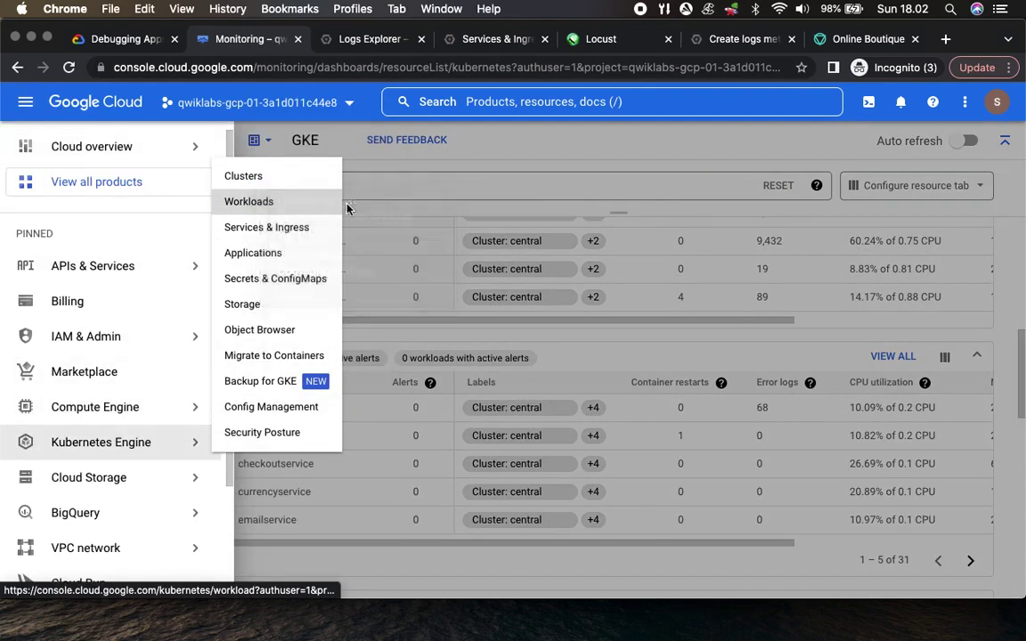
click(326, 41)
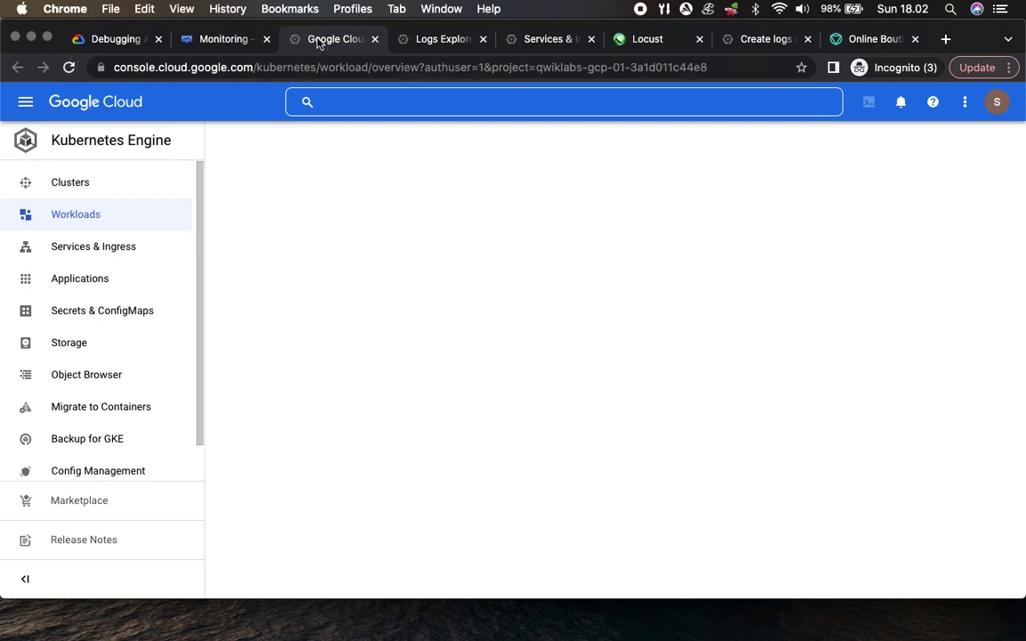
Check the lab guide's workload instruction and open the productcatalogservice deployment from the Workloads list
click(100, 40)
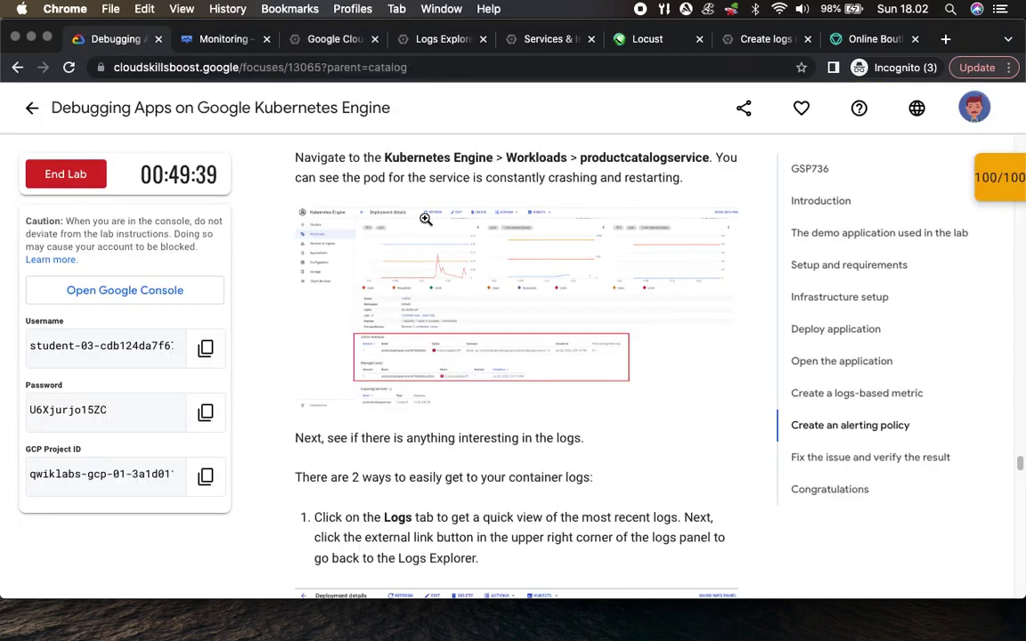
click(329, 40)
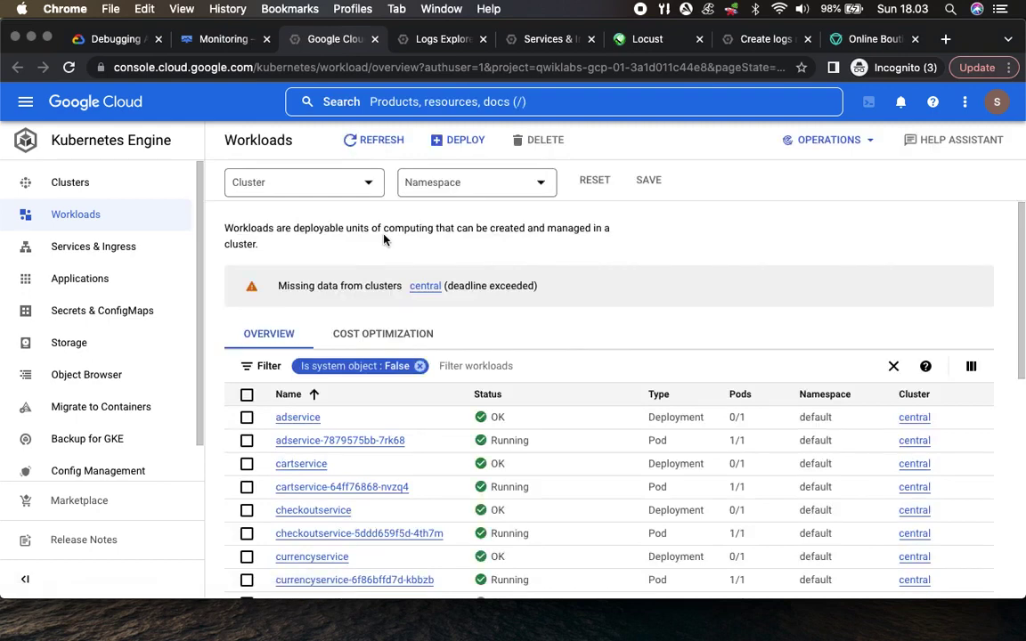
scroll(570, 419, down, 10)
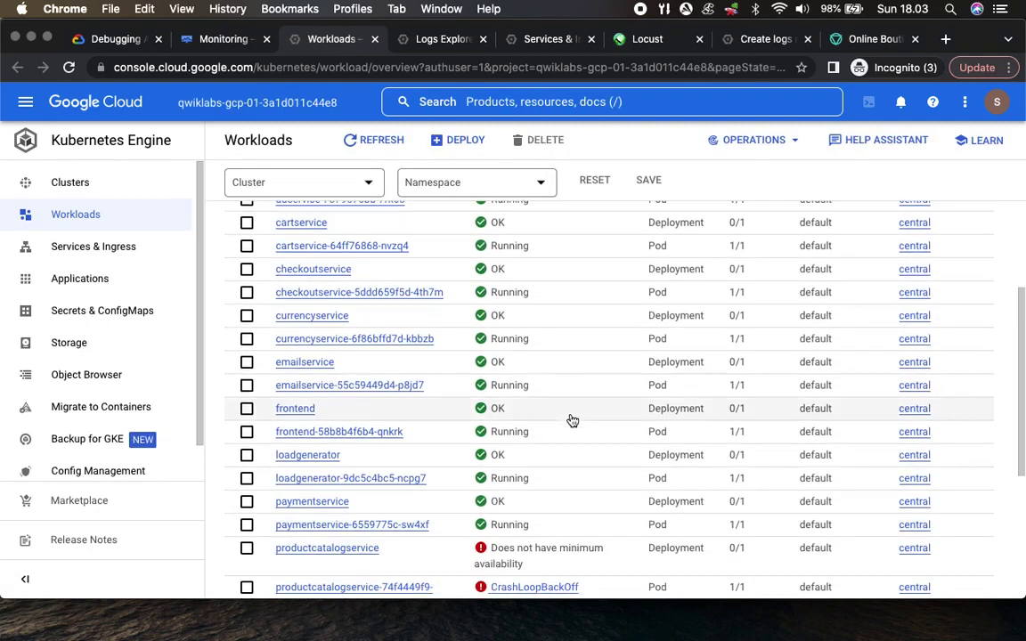
click(325, 364)
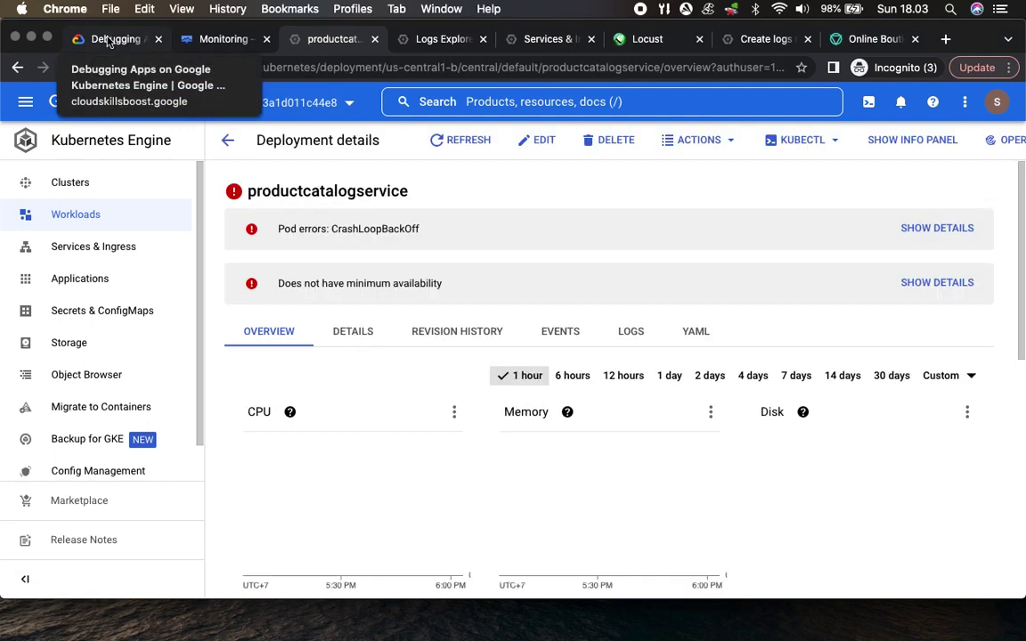
Read the lab guide's first way to reach container logs and view the productcatalogservice deployment's recent log entries
click(108, 41)
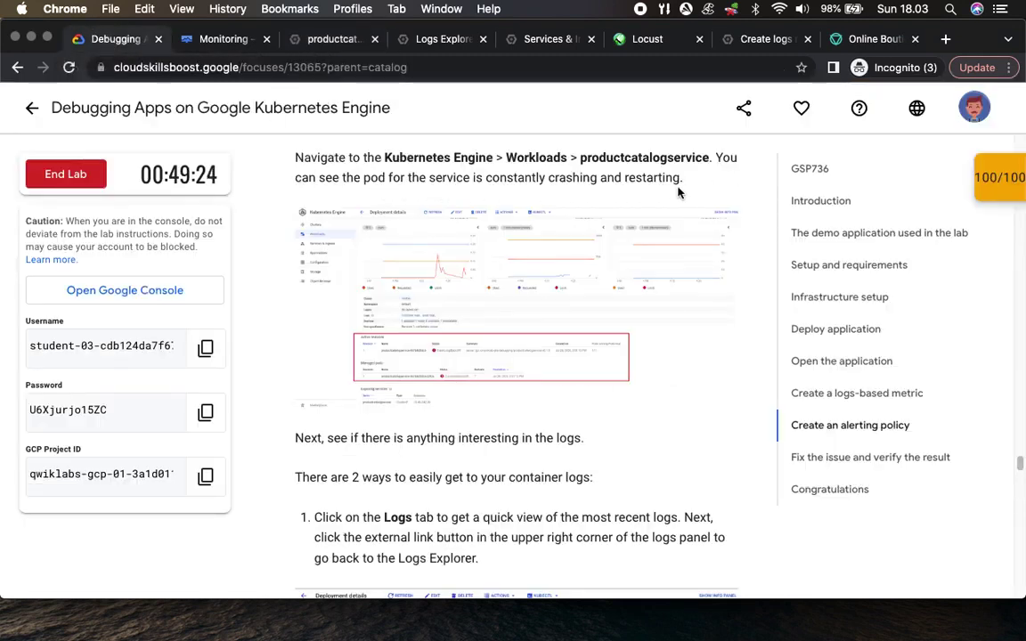
scroll(515, 484, down, 1)
scroll(515, 484, down, 3)
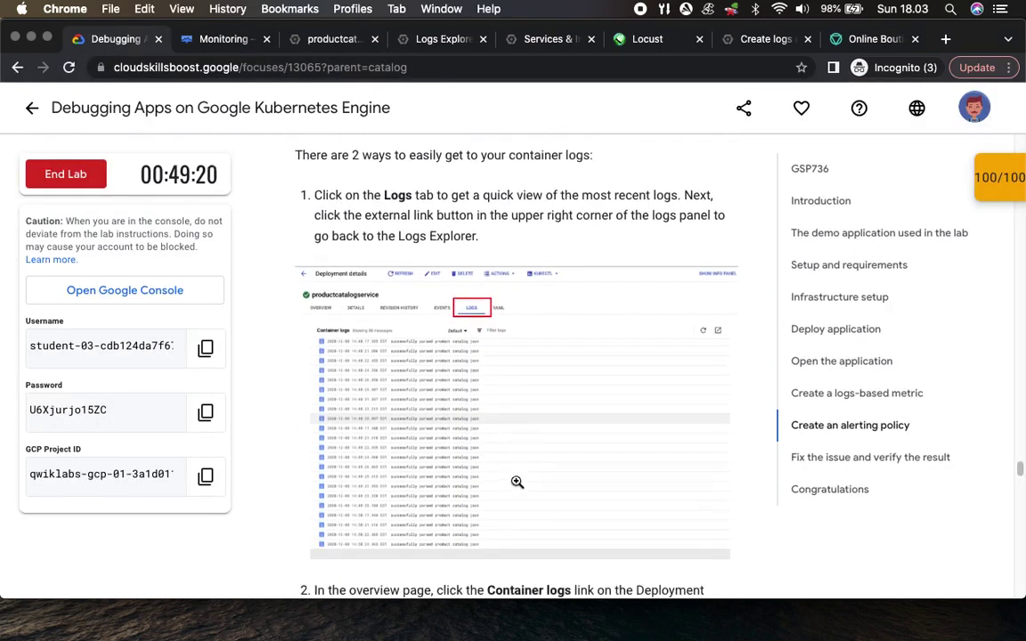
scroll(516, 482, down, 1)
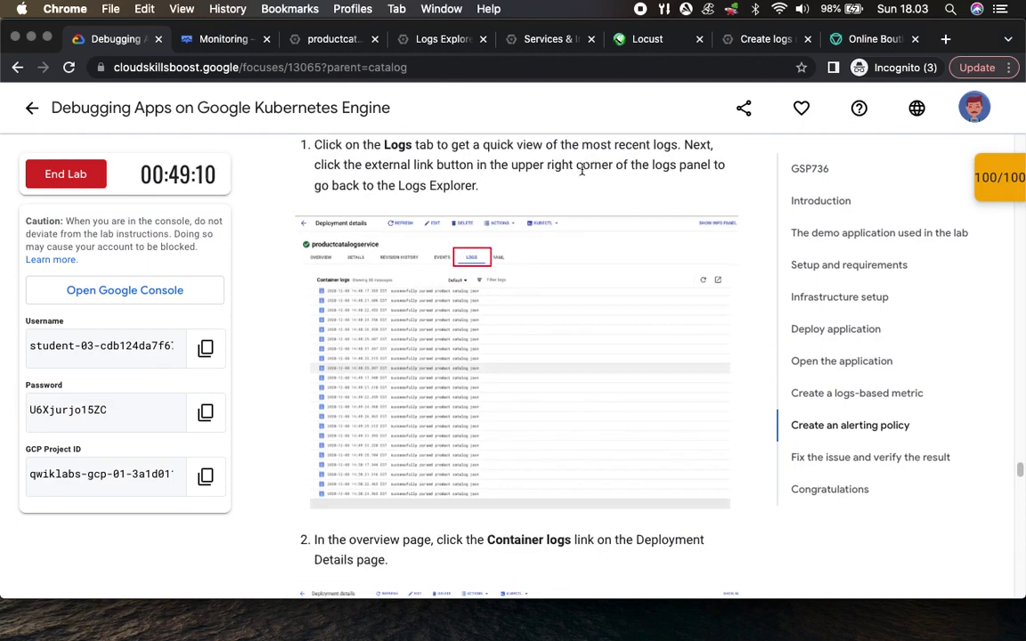
click(424, 41)
click(367, 40)
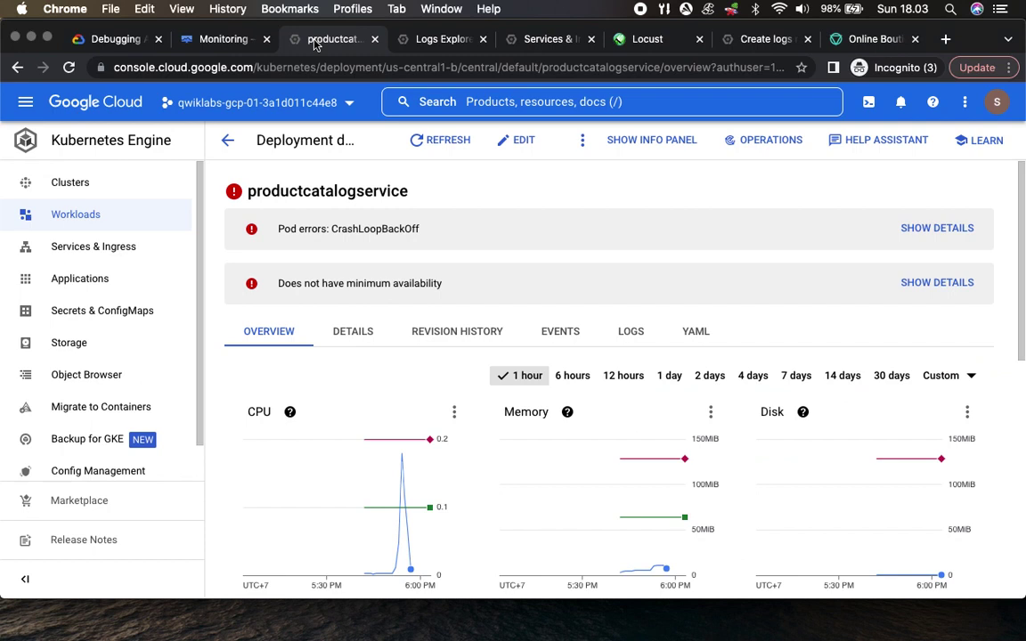
click(629, 331)
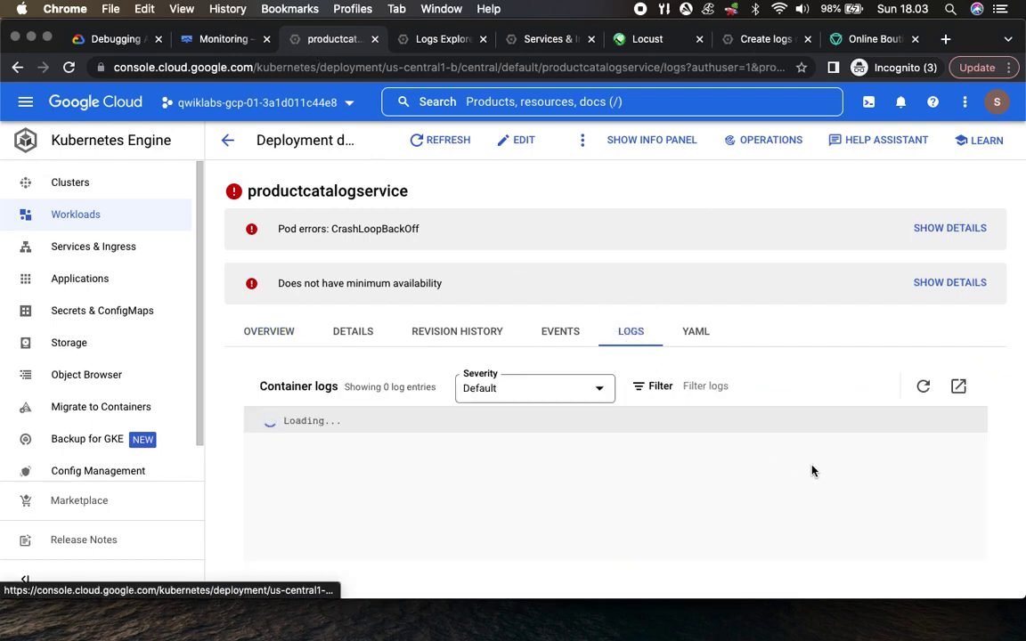
scroll(804, 472, down, 5)
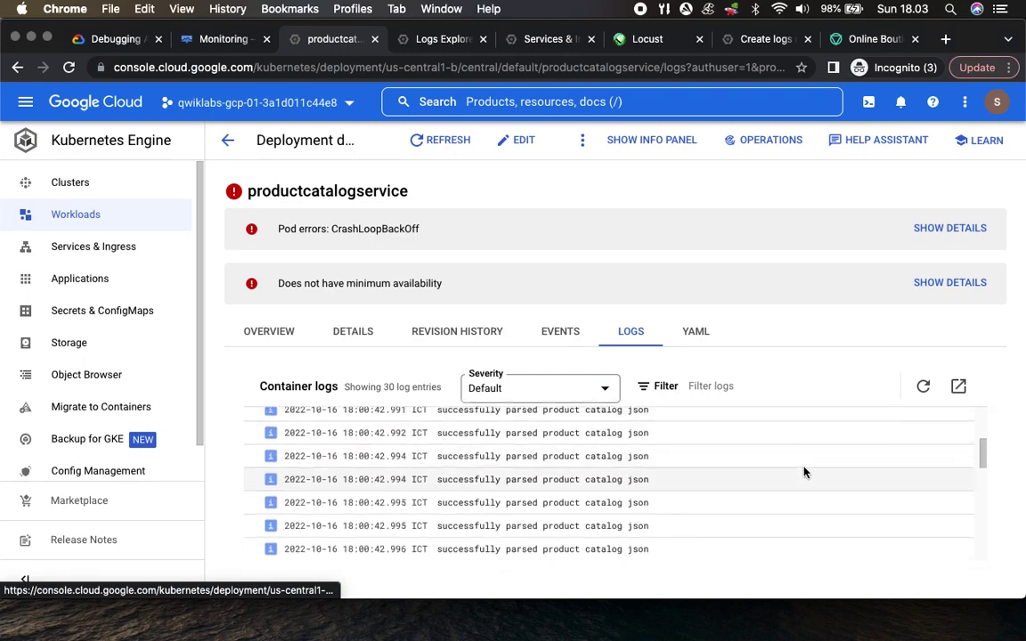
scroll(805, 471, down, 3)
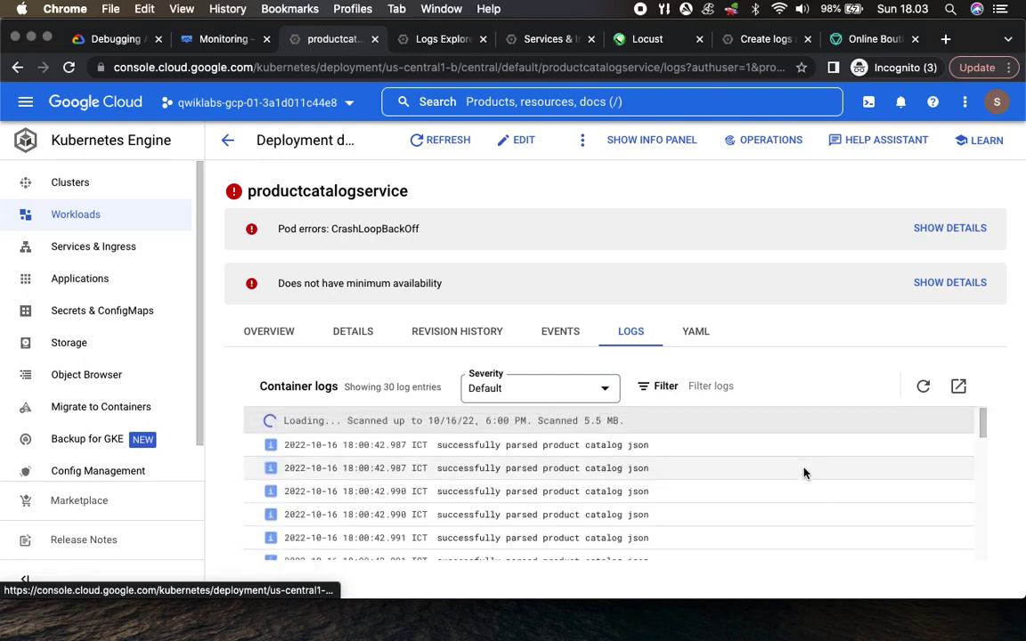
Compare the lab guide's Container logs instruction with Logs Explorer and the productcatalogservice logs, and view the severity filter options
click(101, 39)
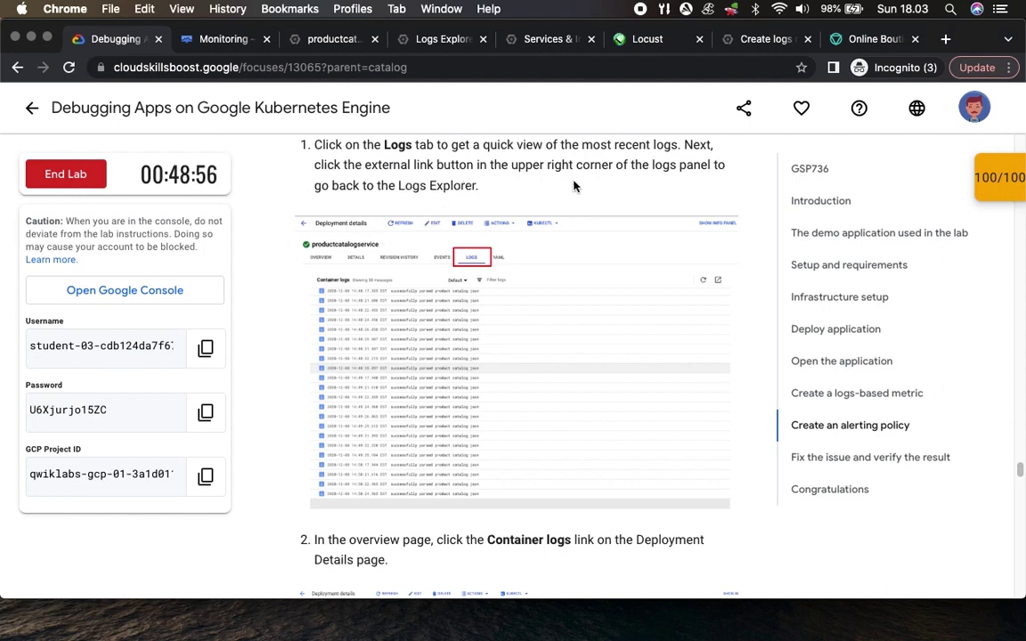
scroll(585, 412, down, 5)
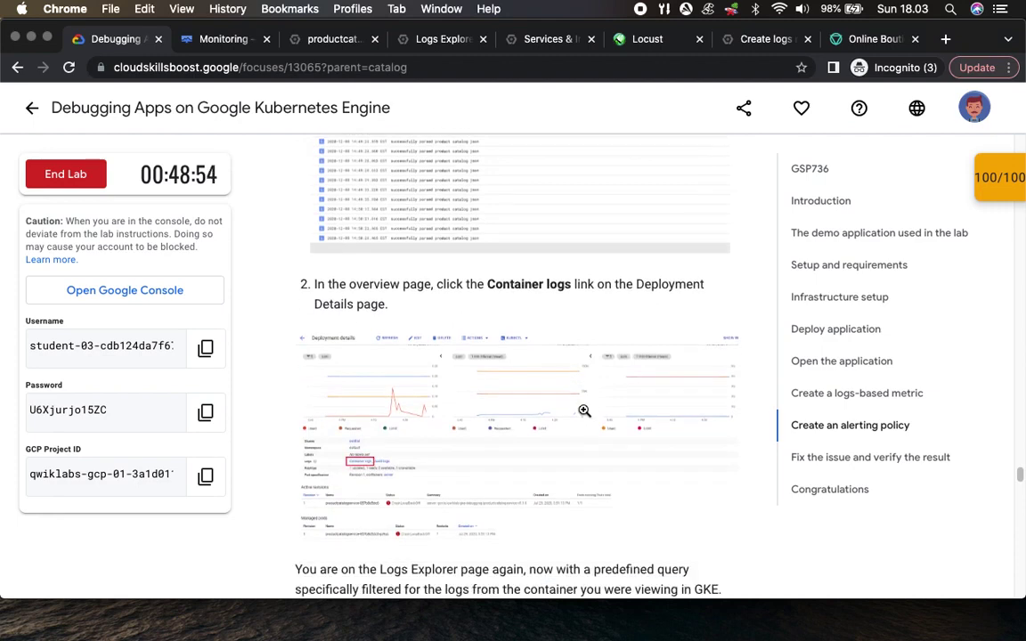
scroll(408, 329, down, 1)
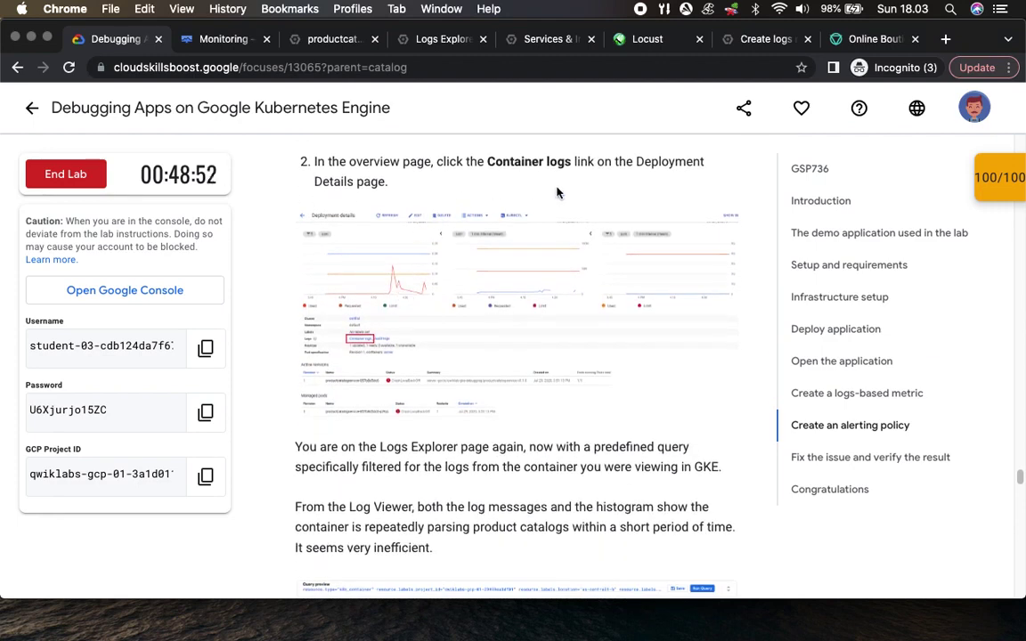
click(336, 40)
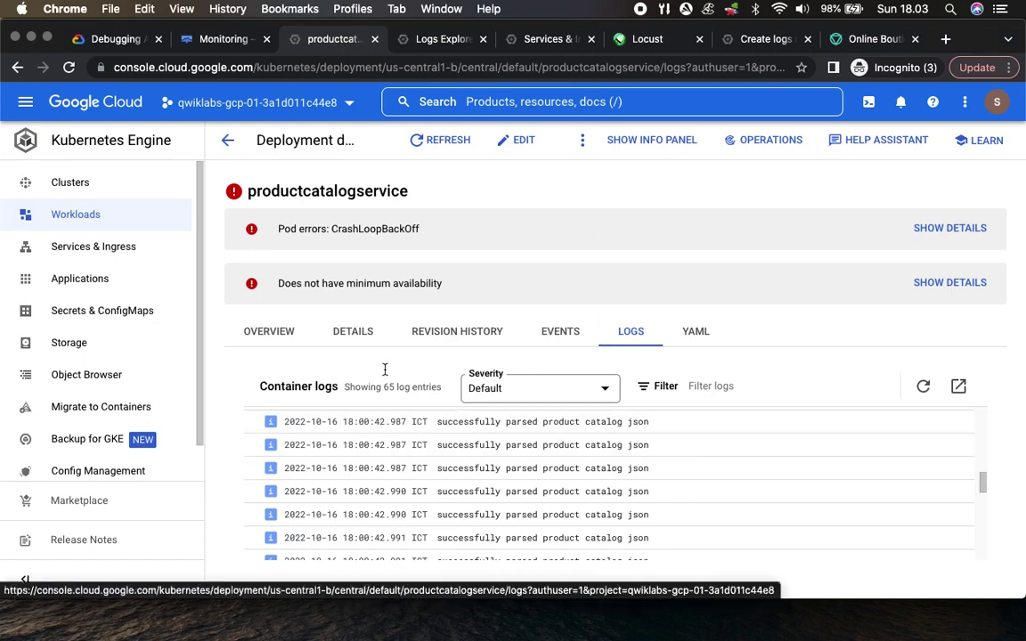
click(98, 40)
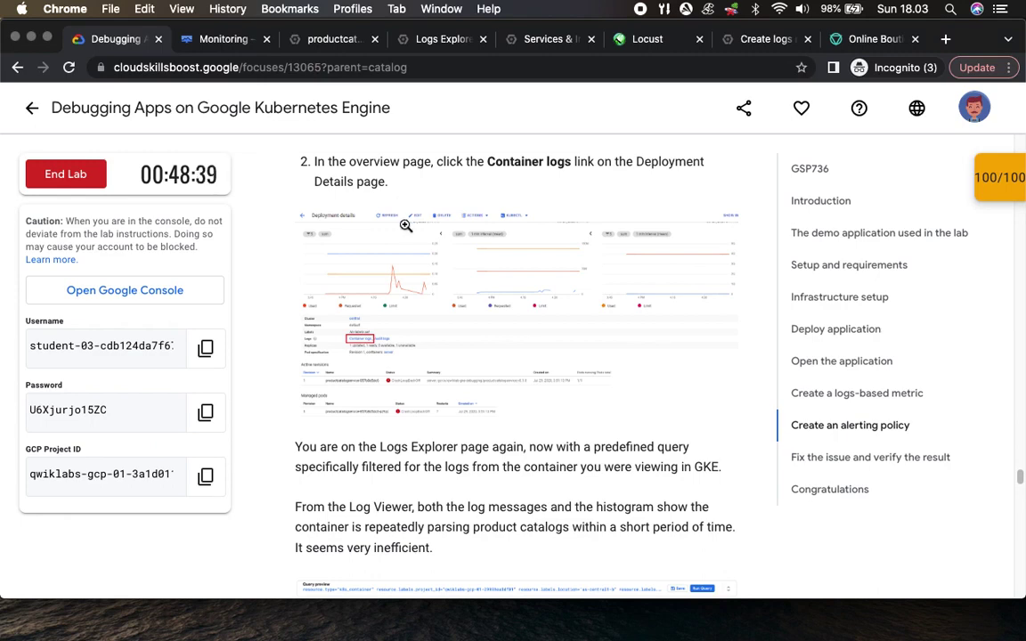
click(429, 39)
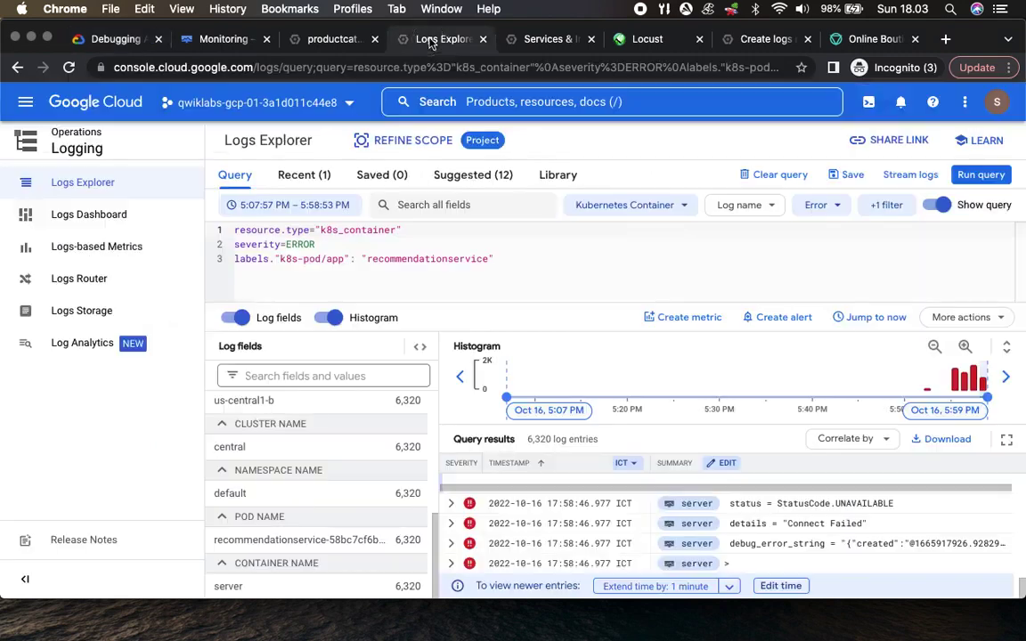
click(320, 40)
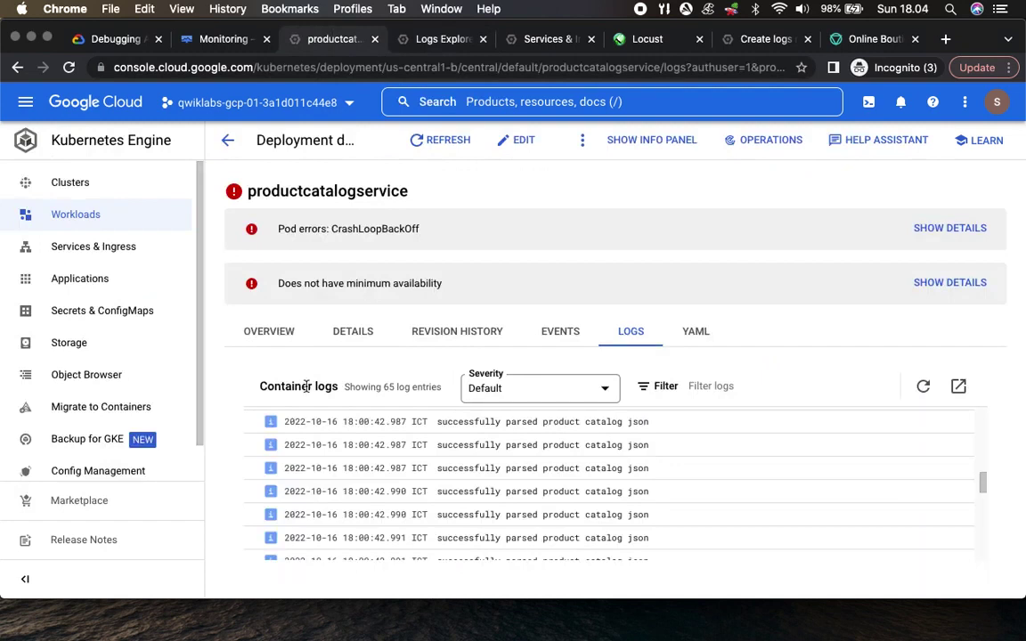
click(605, 395)
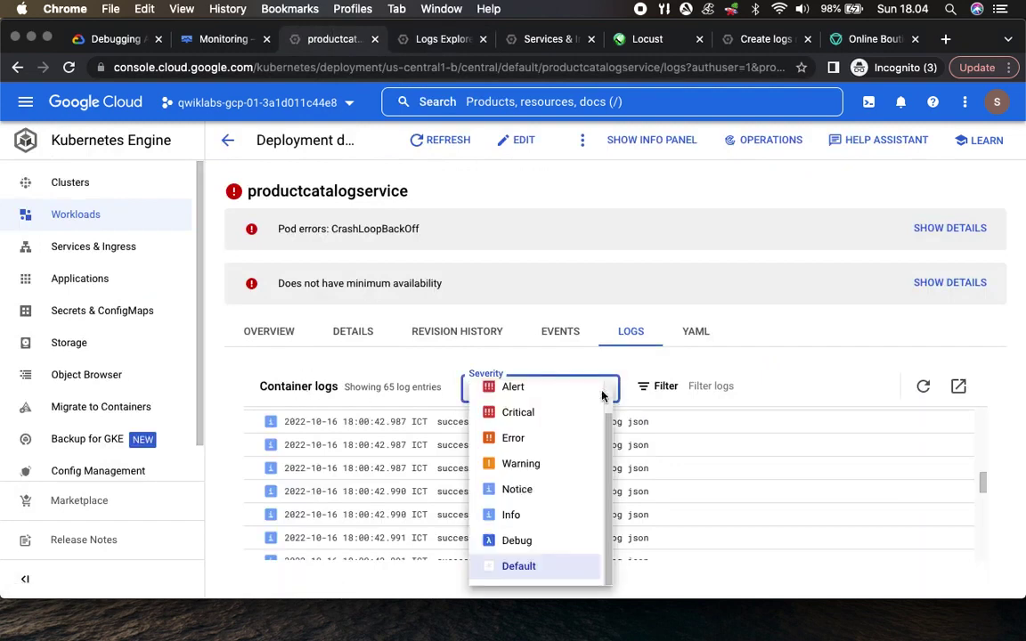
scroll(609, 394, up, 1)
click(350, 379)
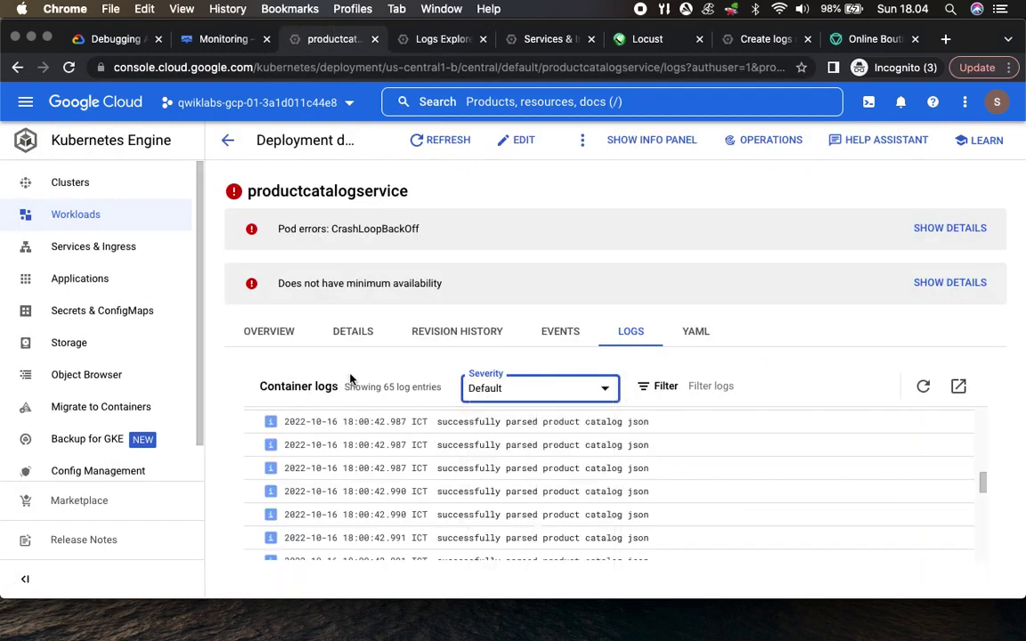
Read the lab guide's runtime error explanation and copy the command grep -nri 'successfully parsed product catalog json' src
click(98, 39)
scroll(517, 366, down, 5)
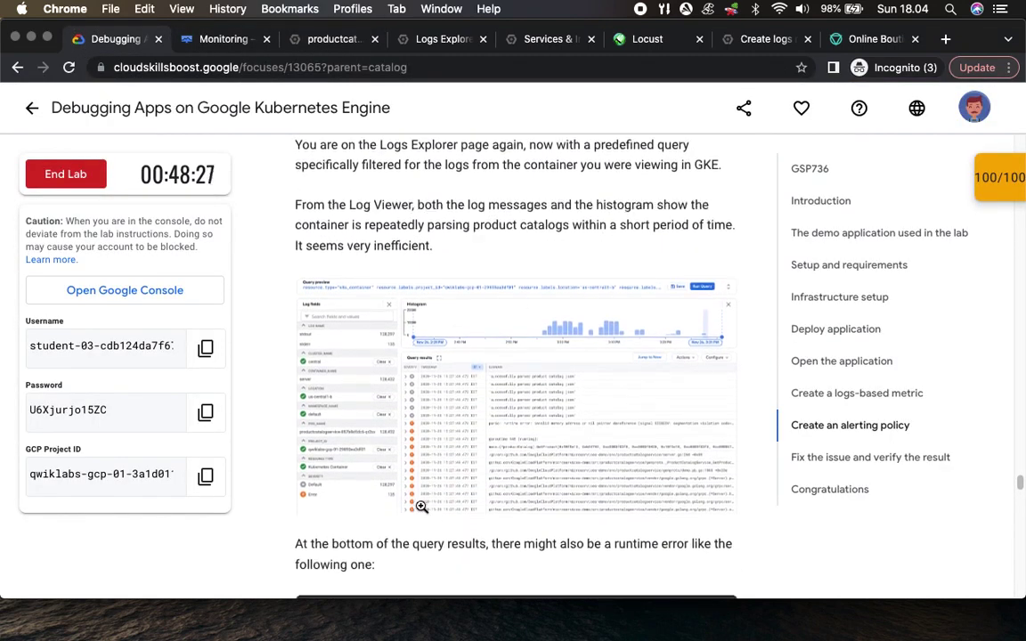
scroll(418, 504, down, 4)
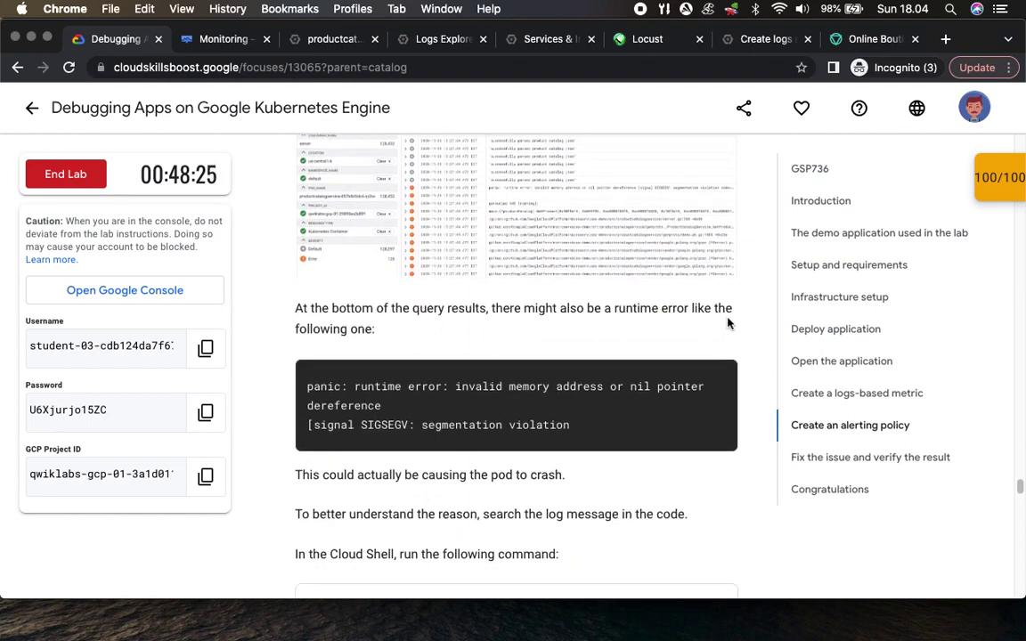
scroll(530, 428, up, 4)
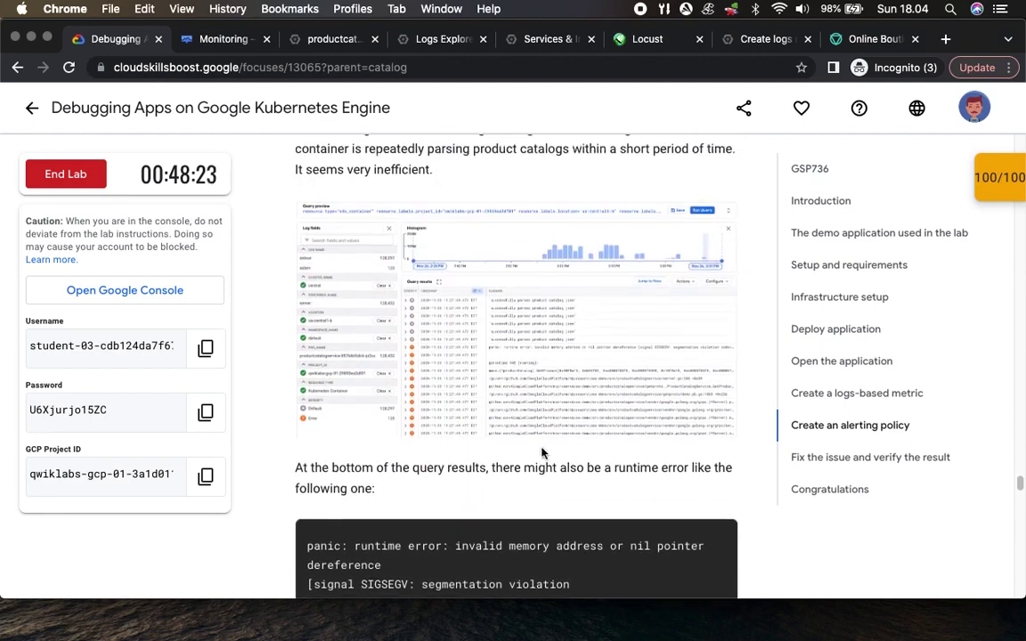
scroll(542, 453, down, 8)
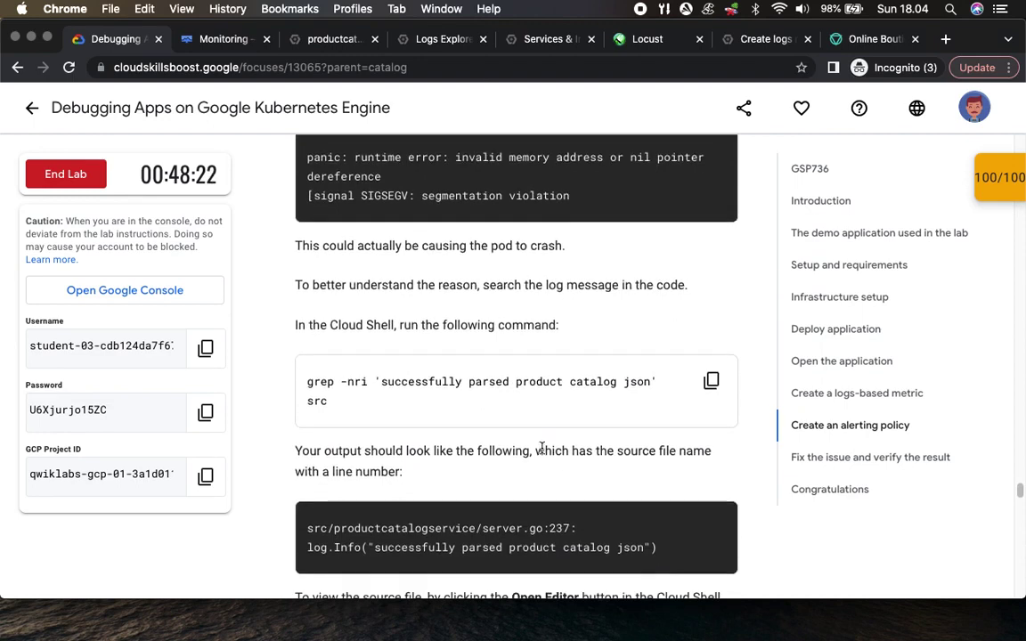
scroll(542, 452, down, 2)
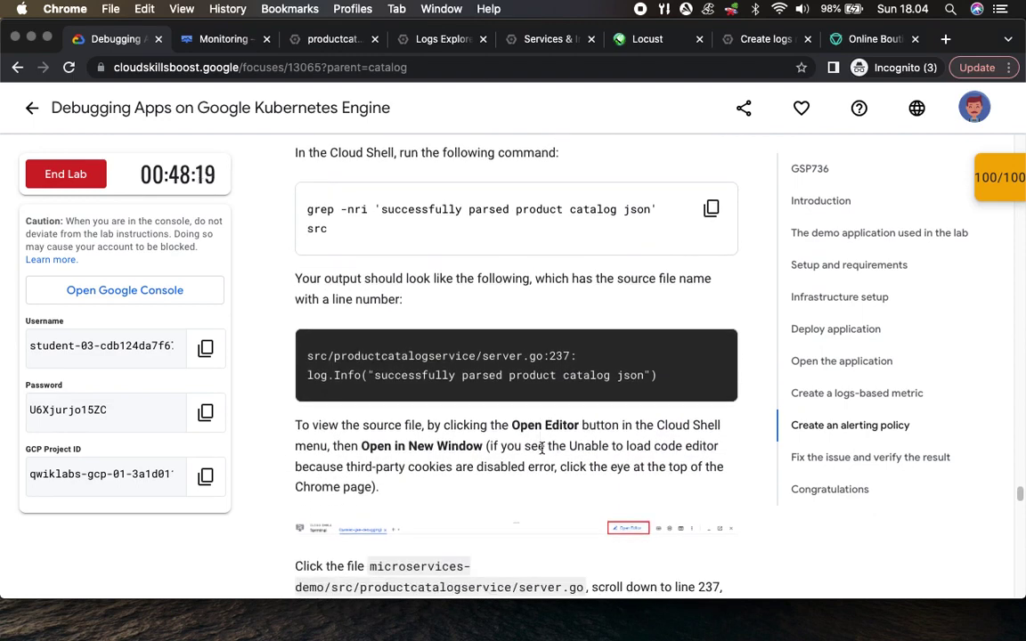
click(711, 206)
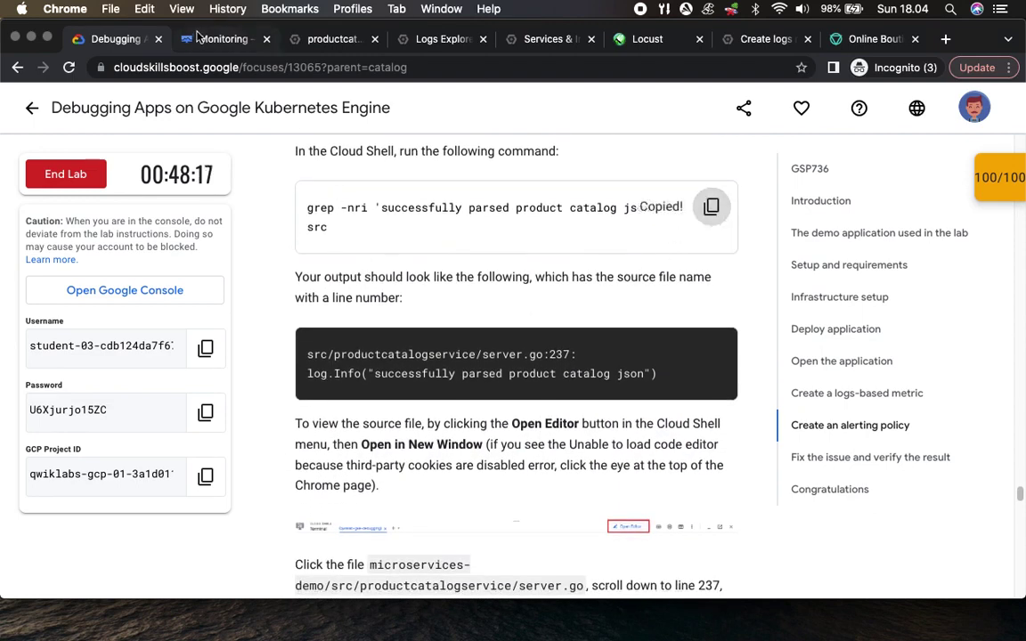
Activate Cloud Shell from the GKE dashboard and enlarge its terminal pane
click(202, 40)
click(382, 496)
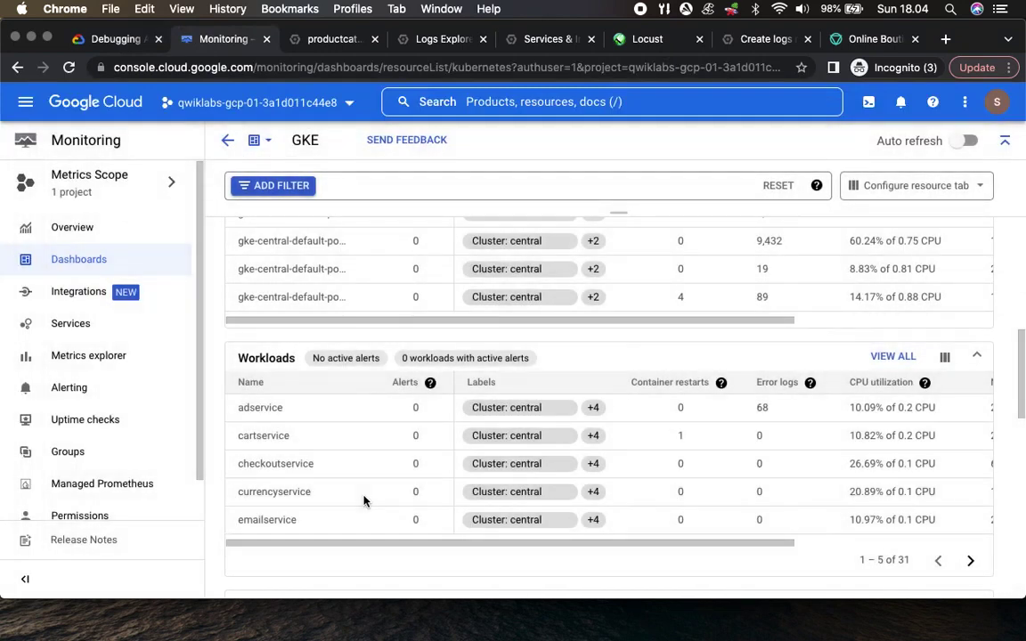
click(873, 101)
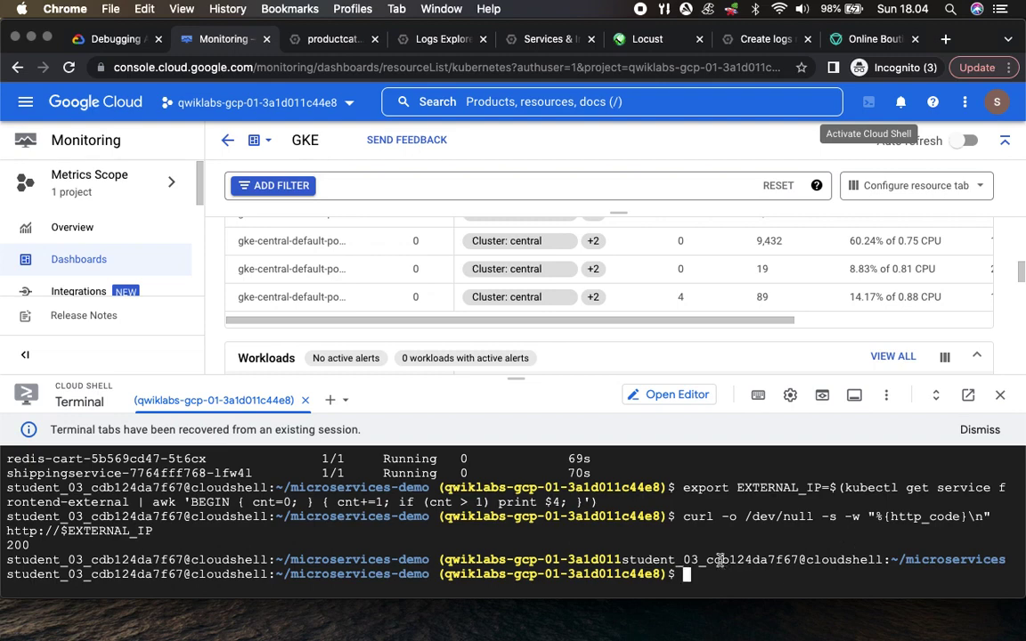
drag(518, 375, 515, 298)
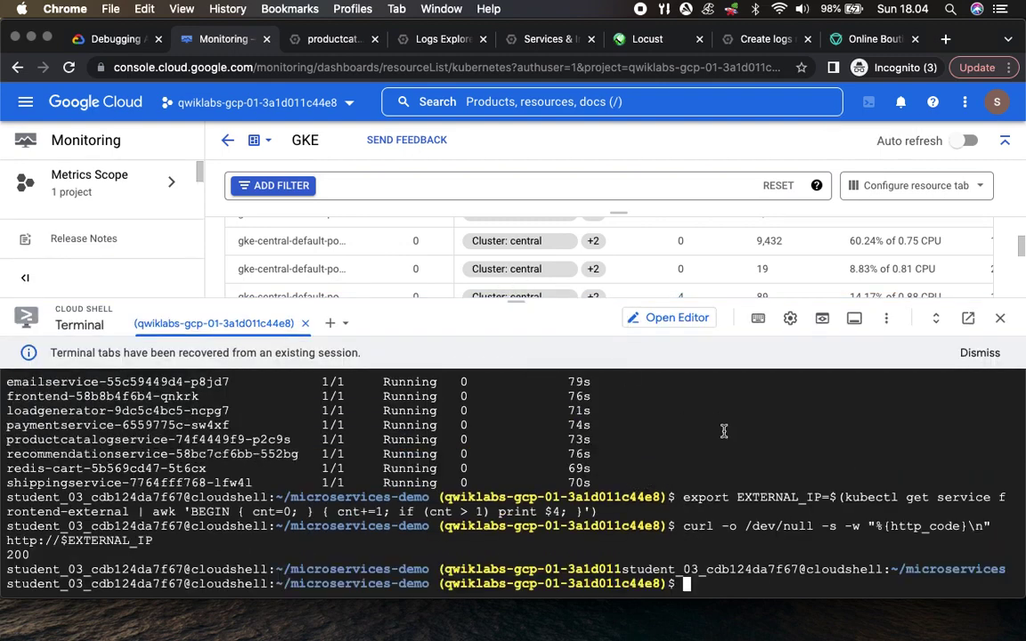
Run grep -nri 'successfully parsed product catalog json' src in Cloud Shell and check the lab guide's expected output and source-file instructions
key(super+v)
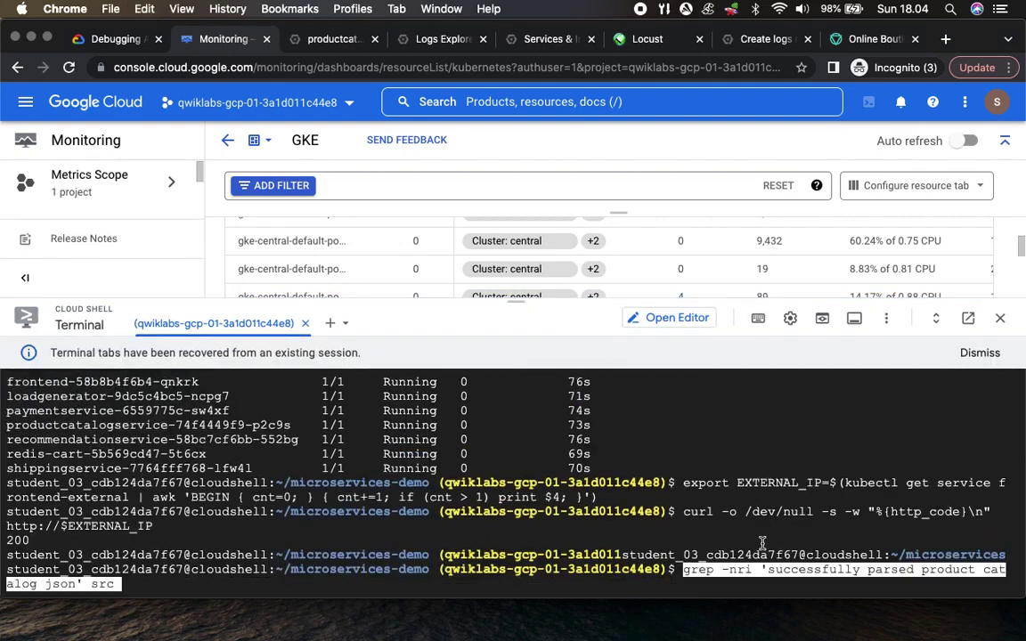
key(Return)
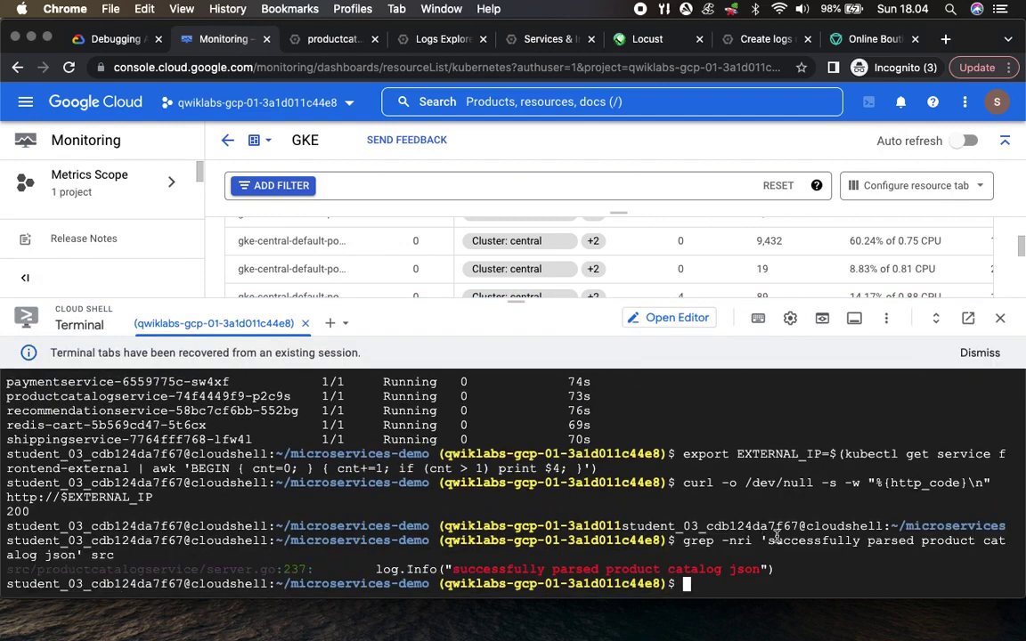
click(107, 39)
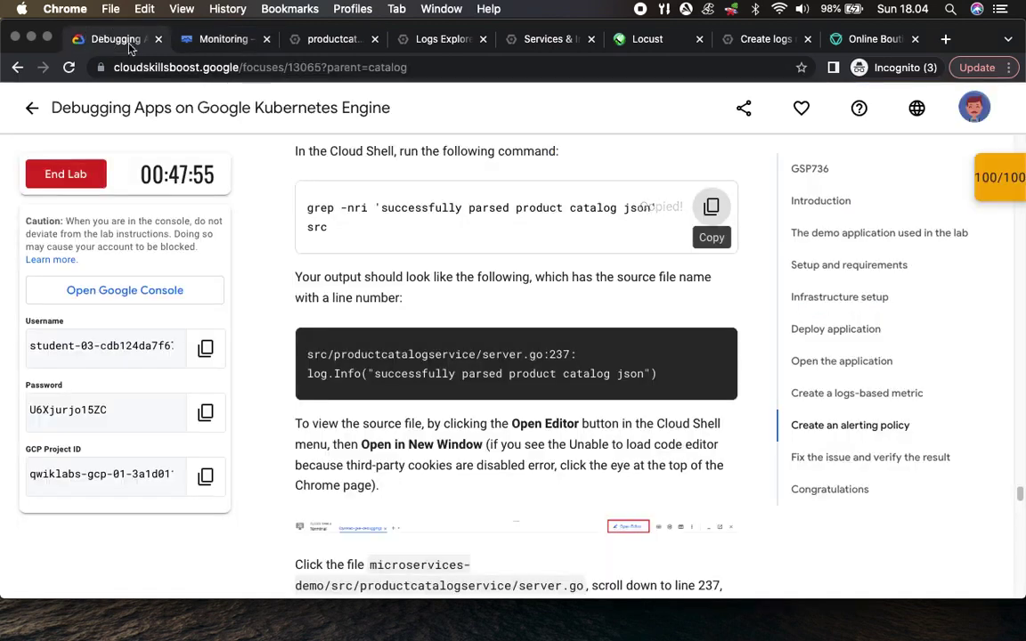
scroll(626, 395, down, 6)
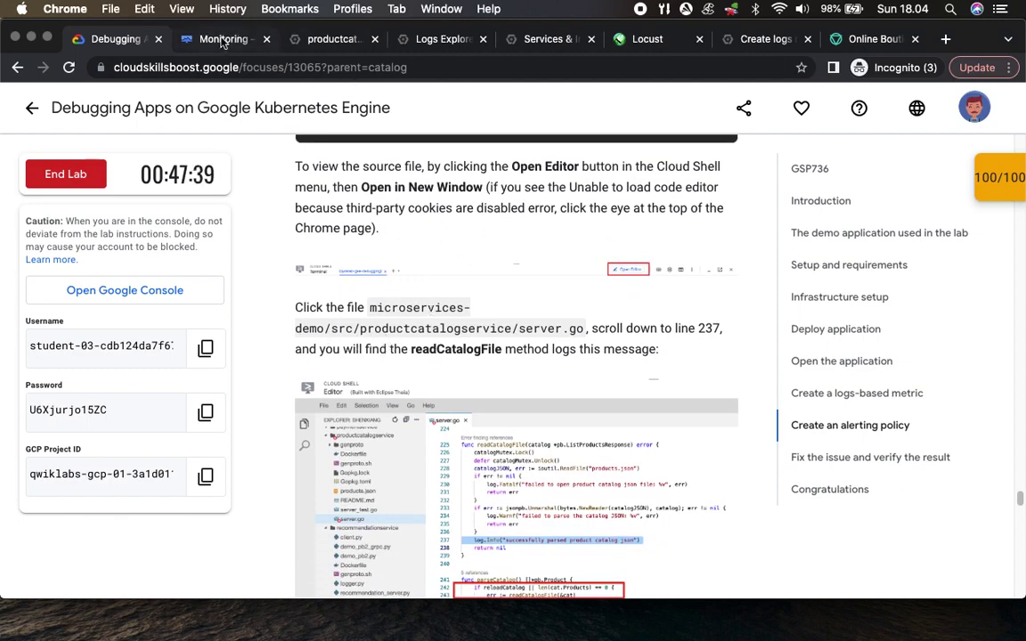
Open the Cloud Shell Editor and recheck the lab guide's path to the server.go source file
click(222, 40)
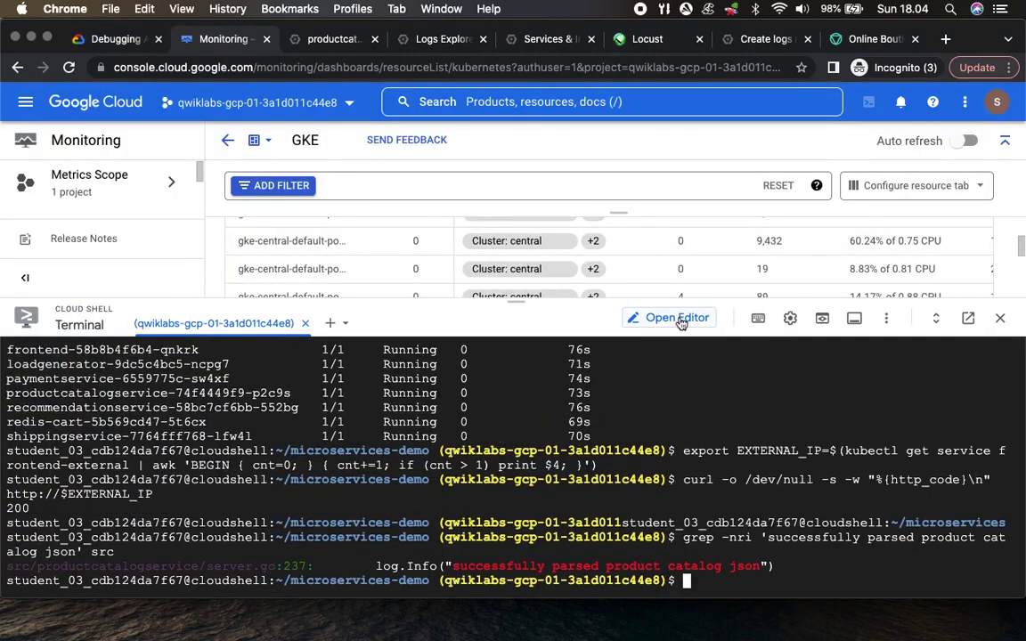
click(669, 317)
click(718, 229)
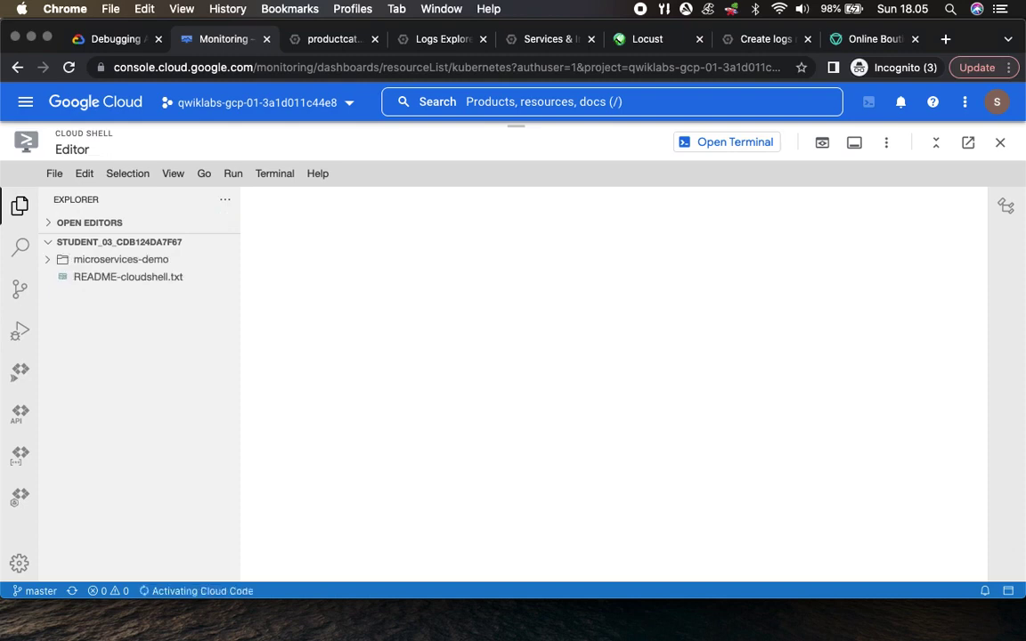
click(117, 41)
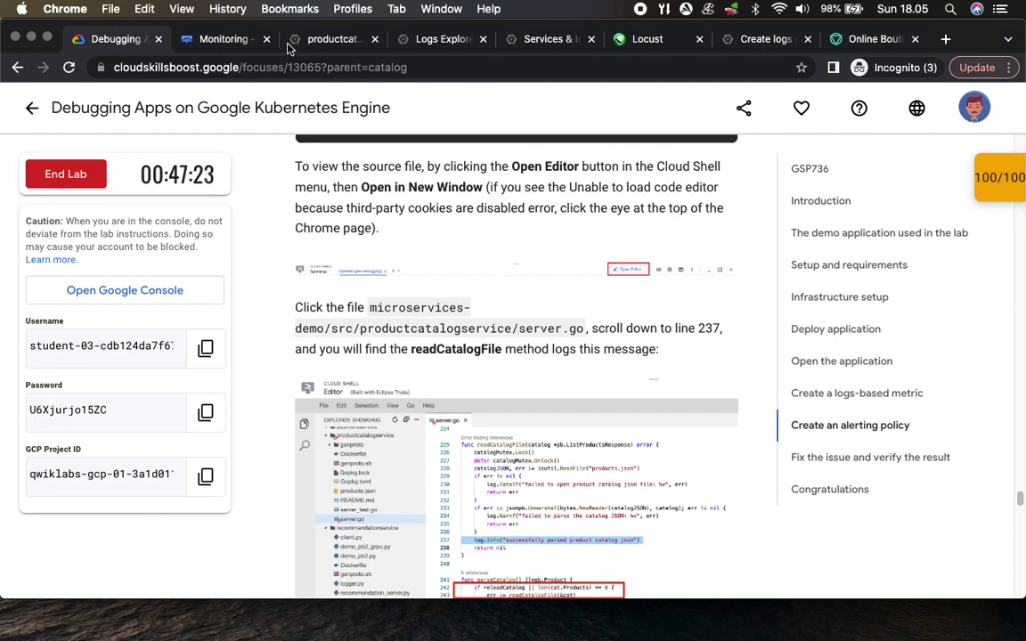
click(214, 39)
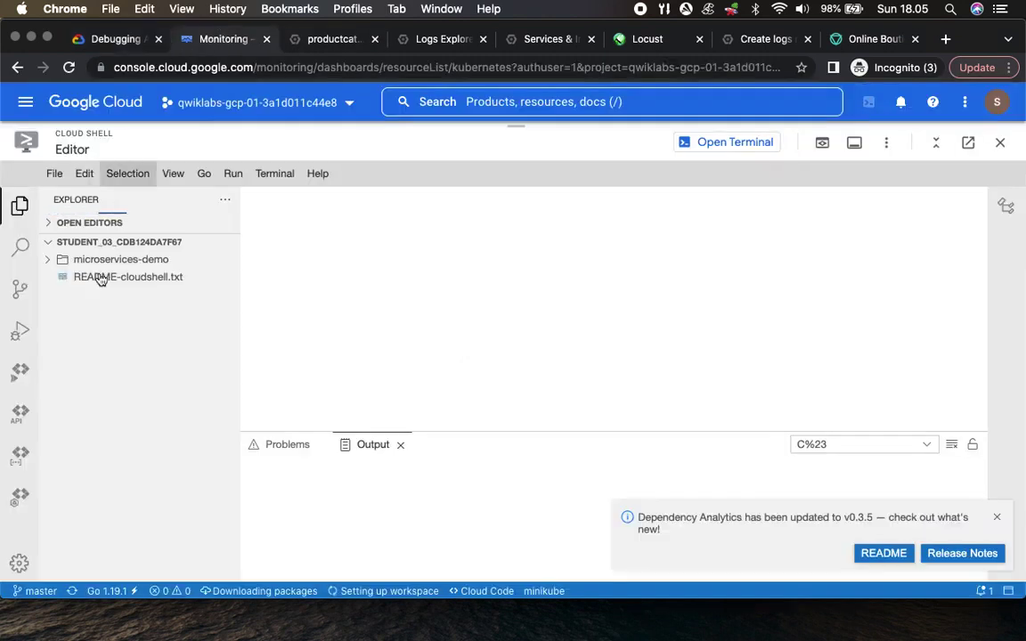
Open microservices-demo/src/productcatalogservice/server.go in the editor and dismiss the notifications
click(46, 261)
click(996, 518)
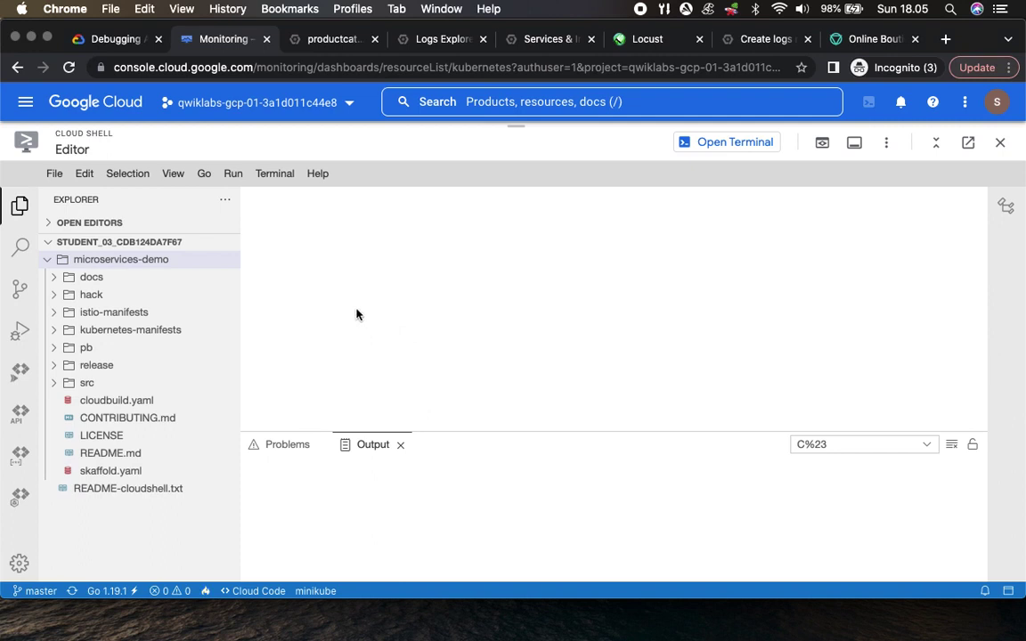
click(55, 383)
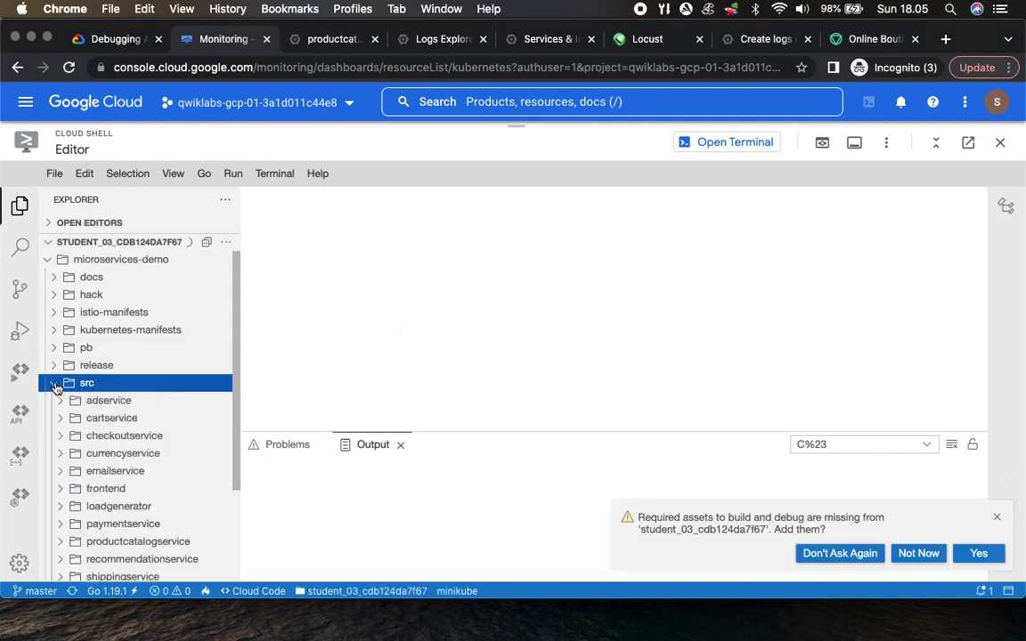
scroll(182, 436, down, 3)
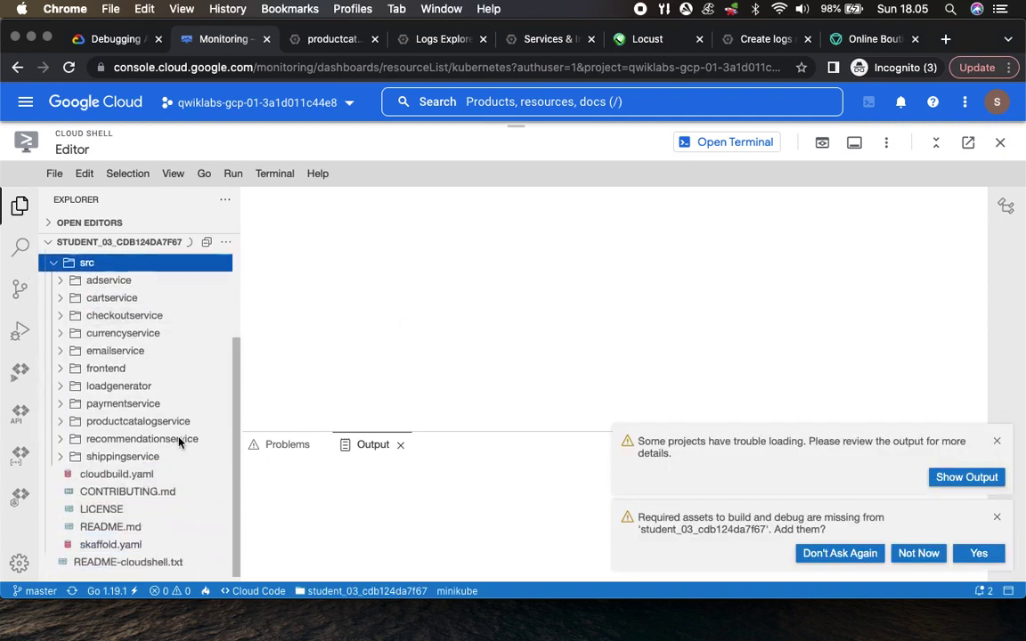
click(60, 418)
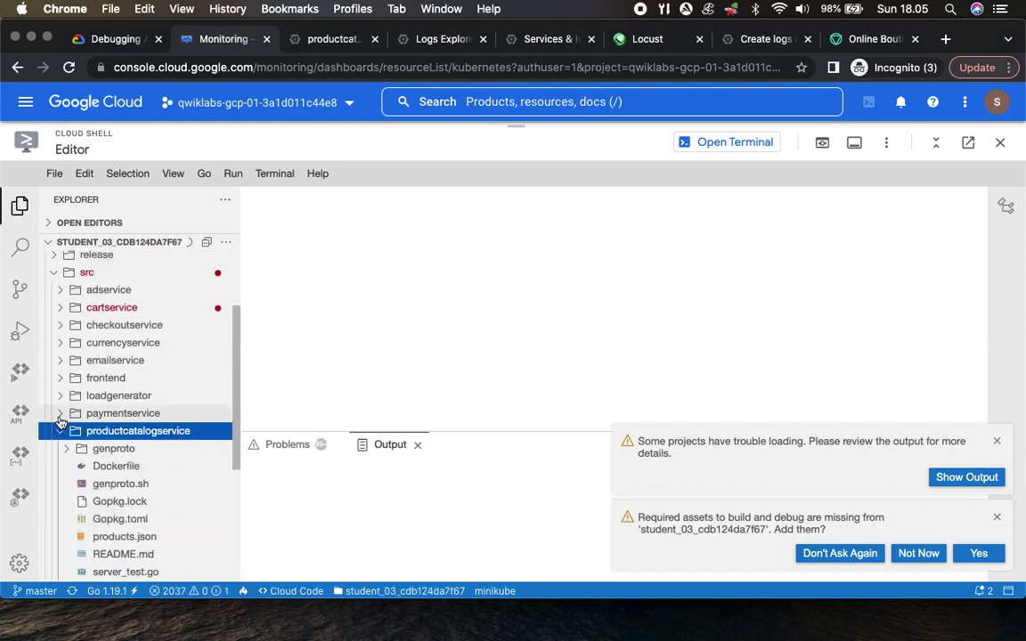
scroll(183, 373, down, 4)
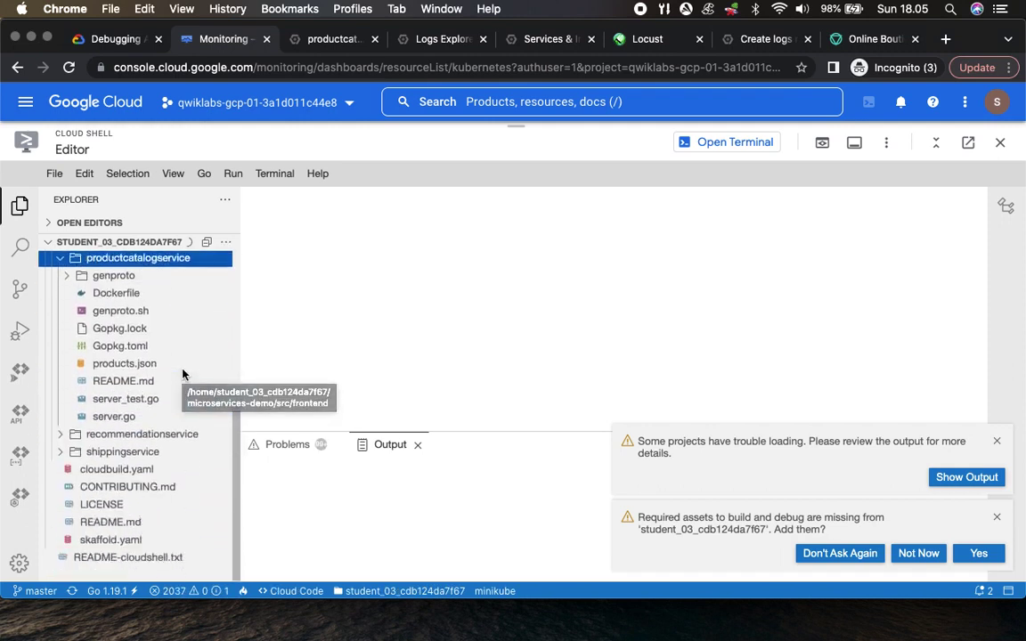
click(112, 417)
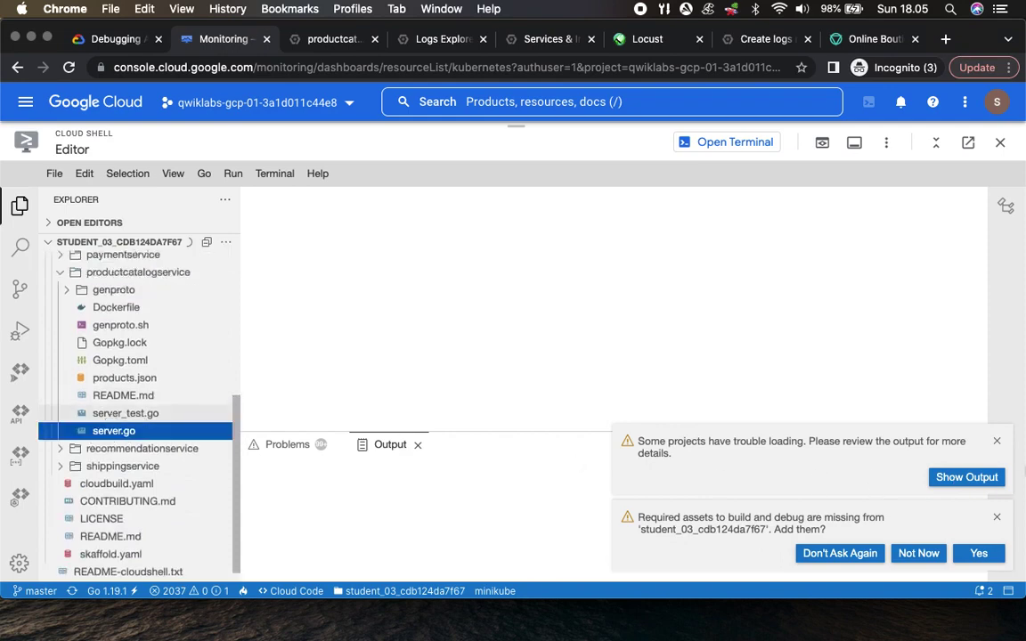
click(997, 441)
click(996, 516)
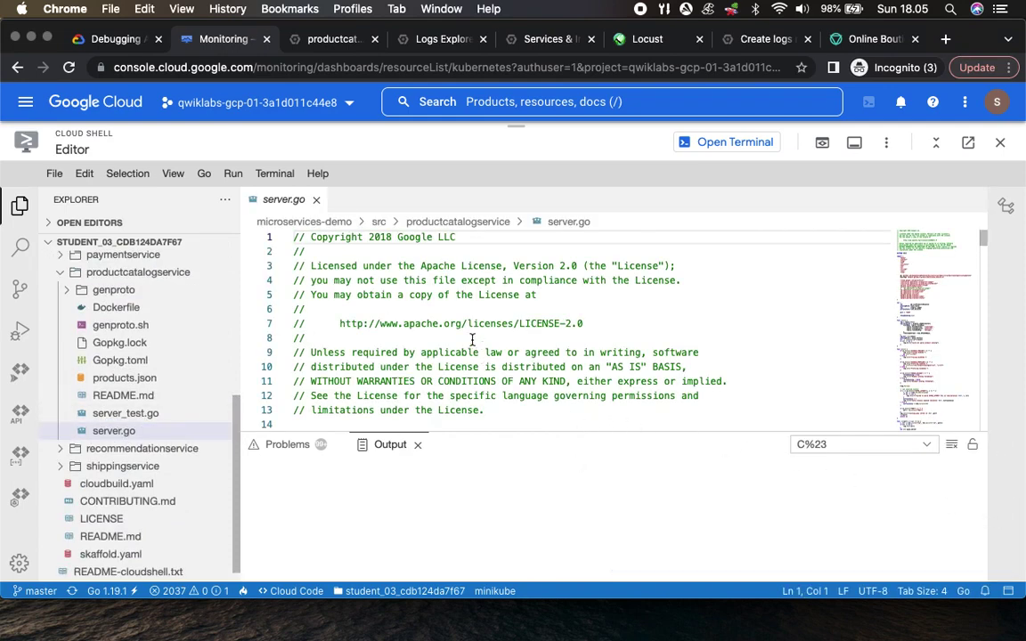
Look up the line number in the lab guide and highlight the log.Info message on line 237 of server.go
click(129, 39)
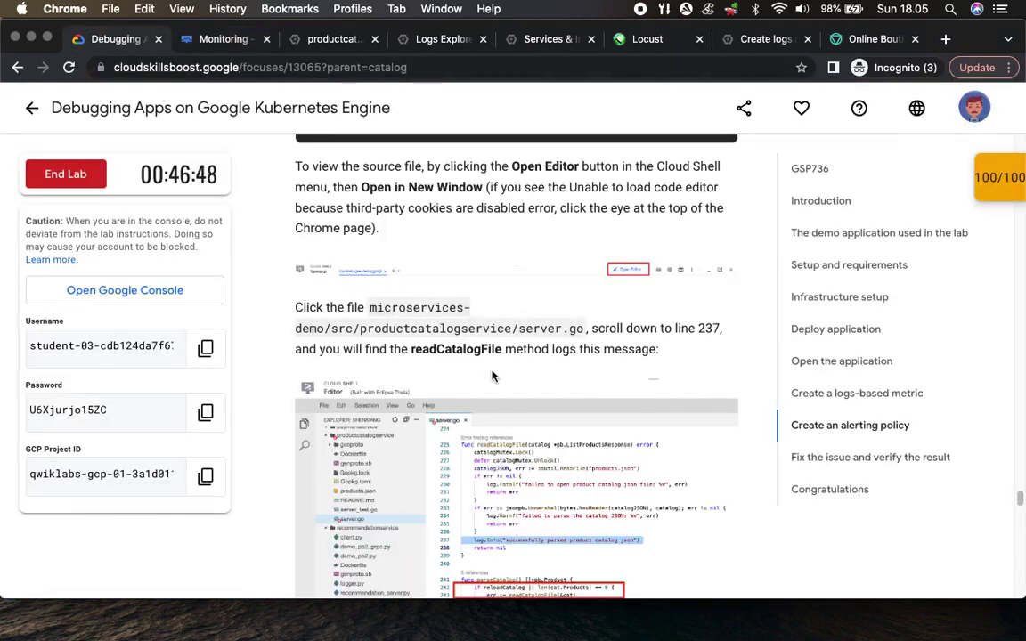
scroll(492, 376, down, 3)
double_click(709, 184)
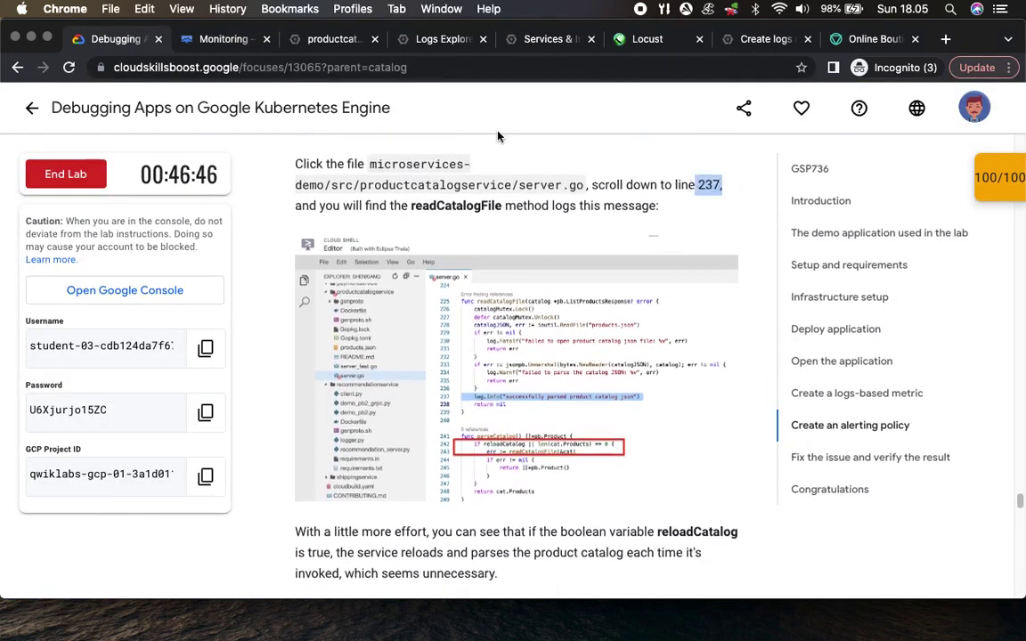
click(187, 39)
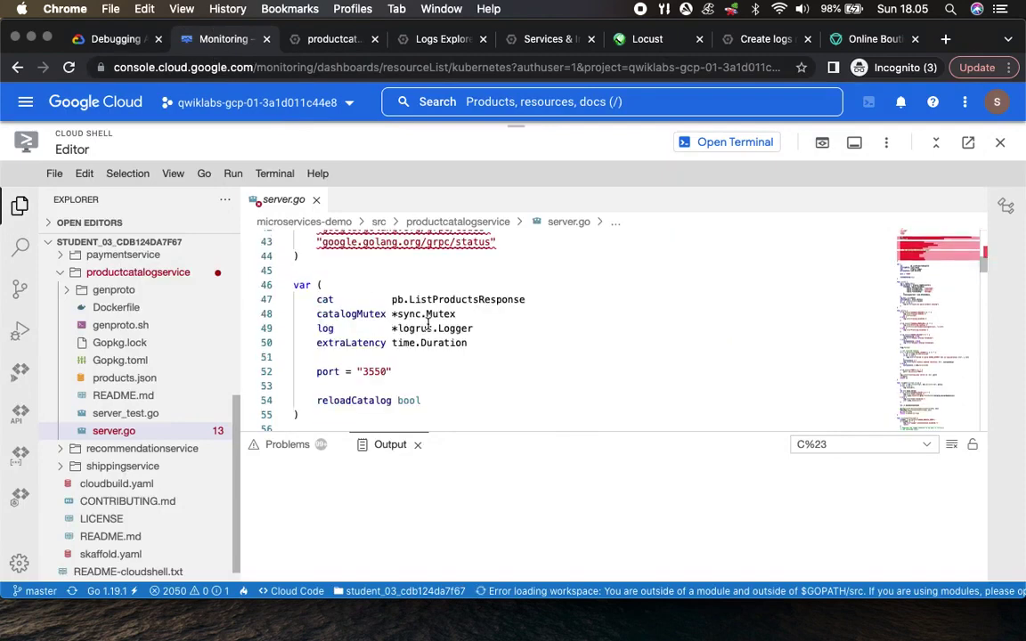
scroll(427, 321, down, 20)
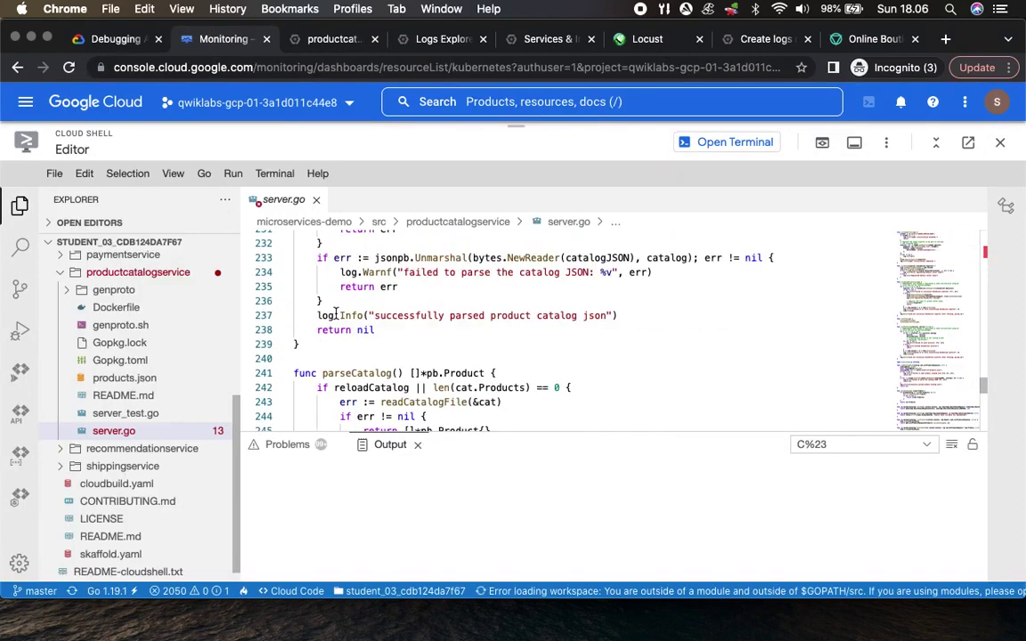
drag(336, 314, 535, 316)
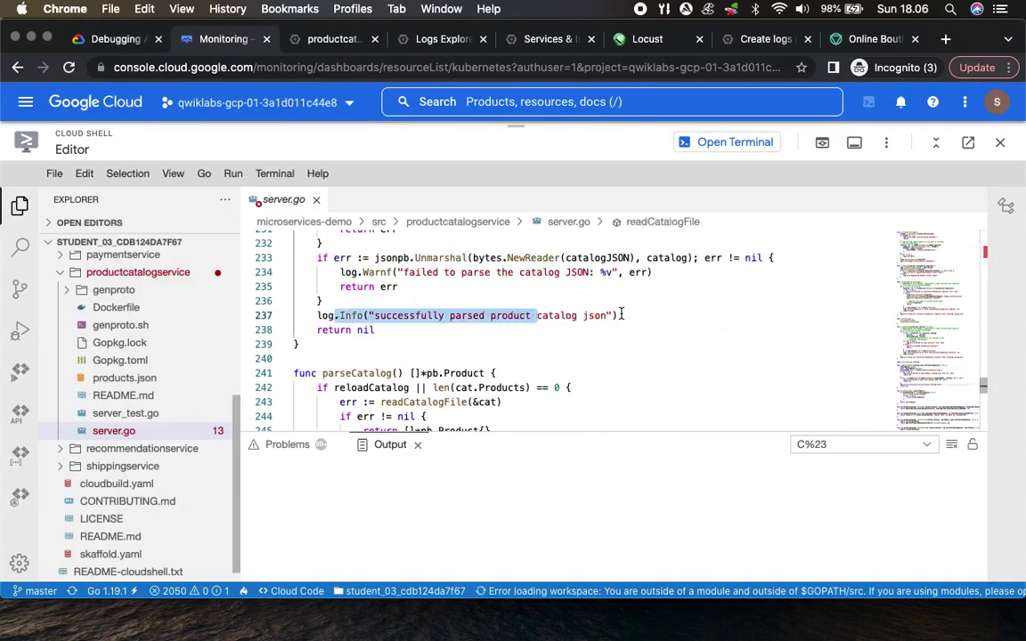
Read the lab guide's reloadCatalog explanation and examine the ENABLE_RELOAD condition on lines 90 to 96 of server.go
click(96, 39)
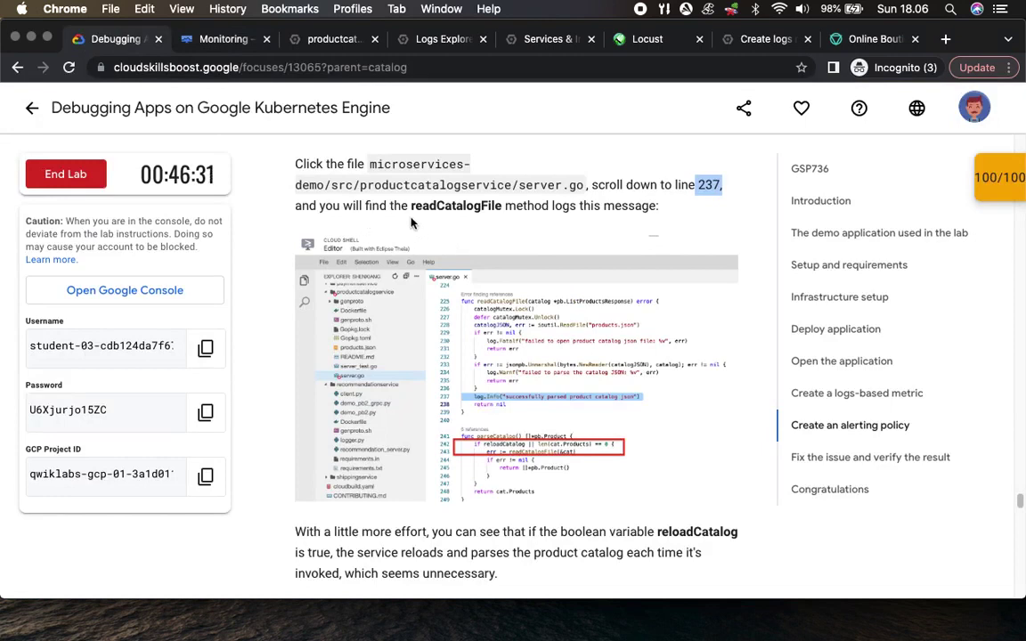
scroll(662, 222, down, 5)
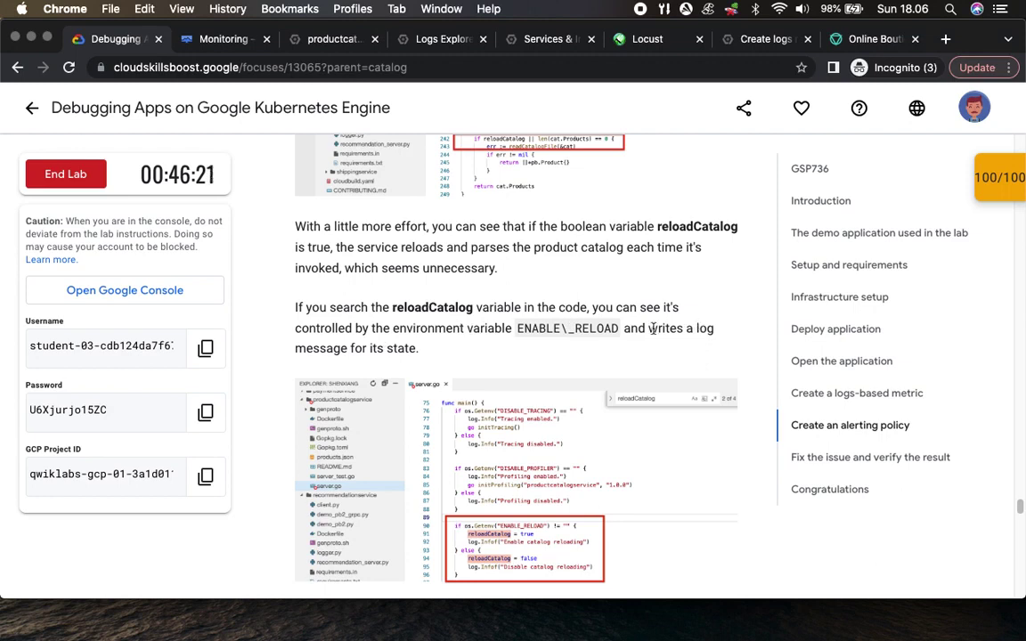
scroll(498, 486, down, 5)
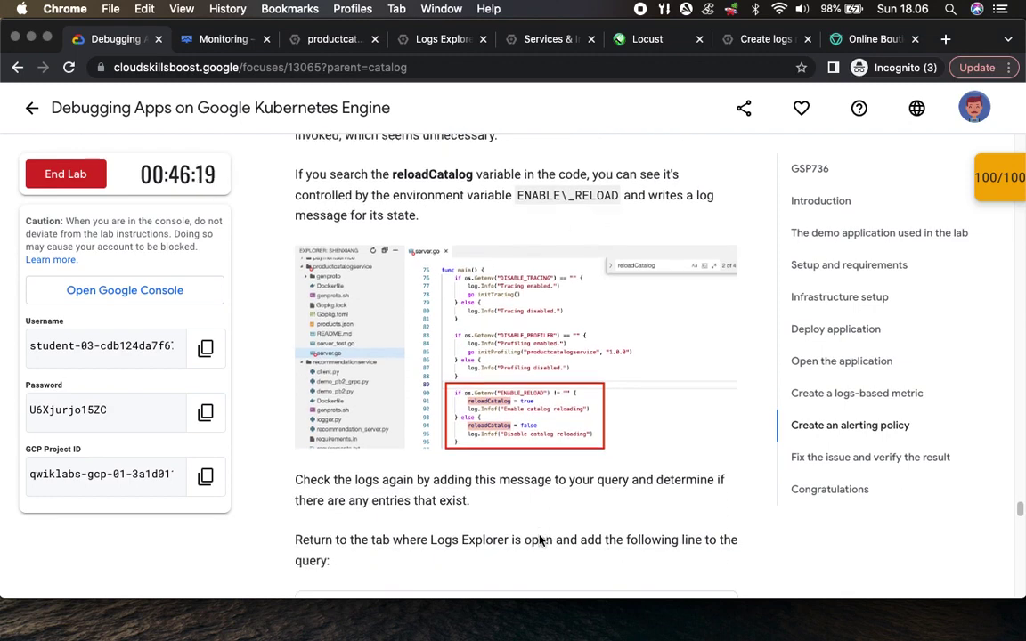
scroll(492, 383, down, 2)
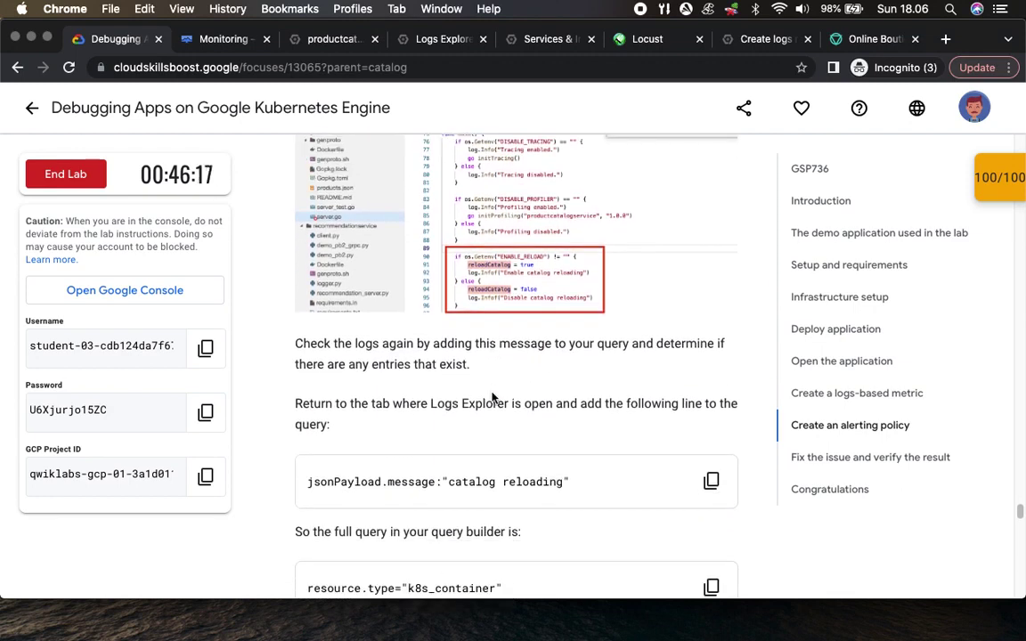
click(205, 39)
scroll(409, 323, up, 15)
scroll(407, 318, down, 10)
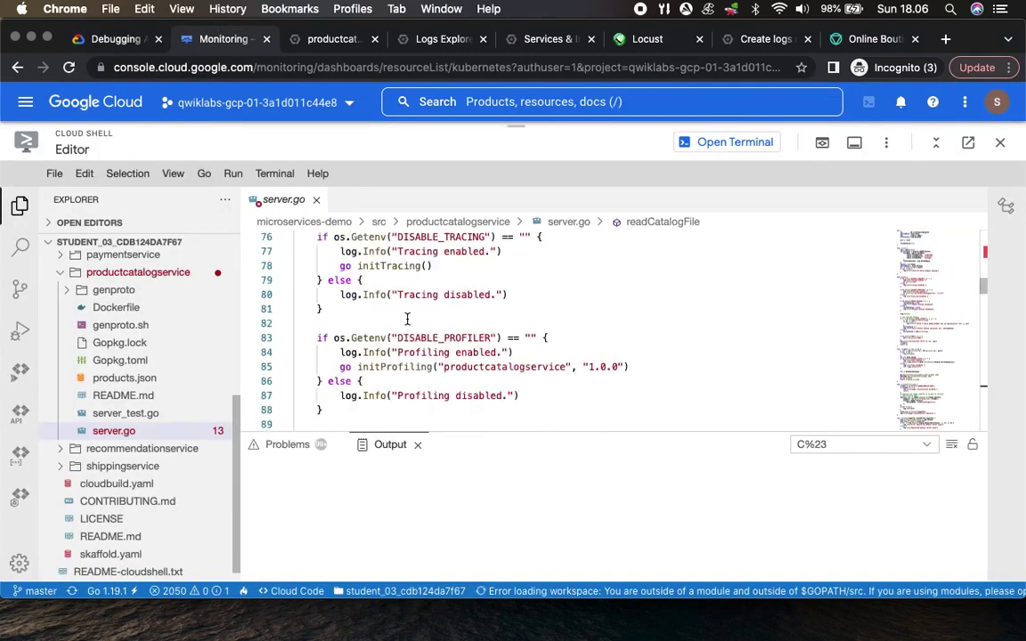
scroll(407, 318, down, 3)
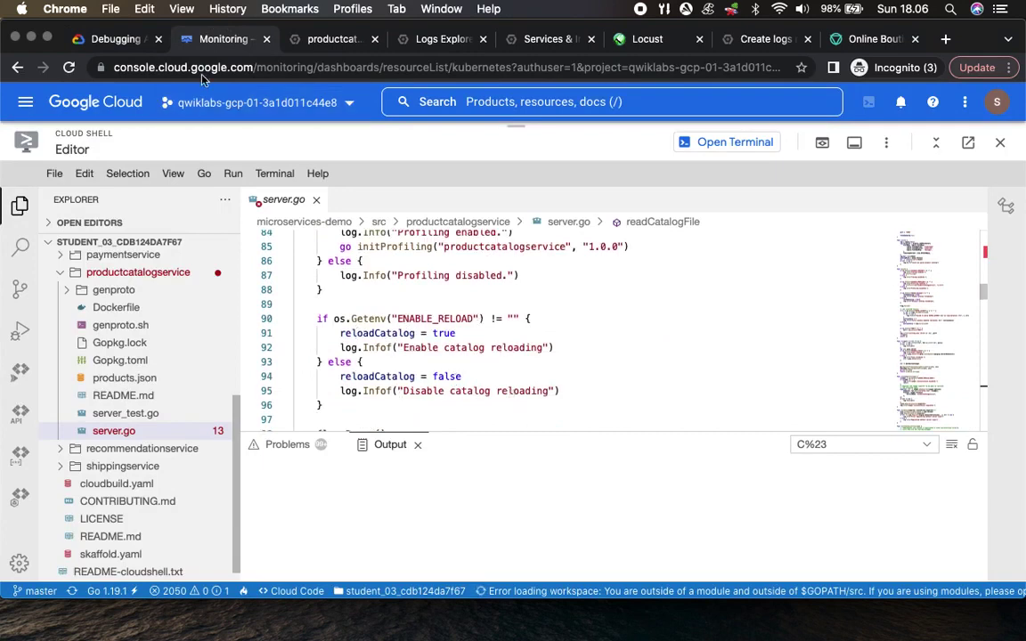
Copy jsonPayload.message:"catalog reloading" from the lab guide and add it as a new line to the Logs Explorer query
click(121, 39)
scroll(445, 357, down, 3)
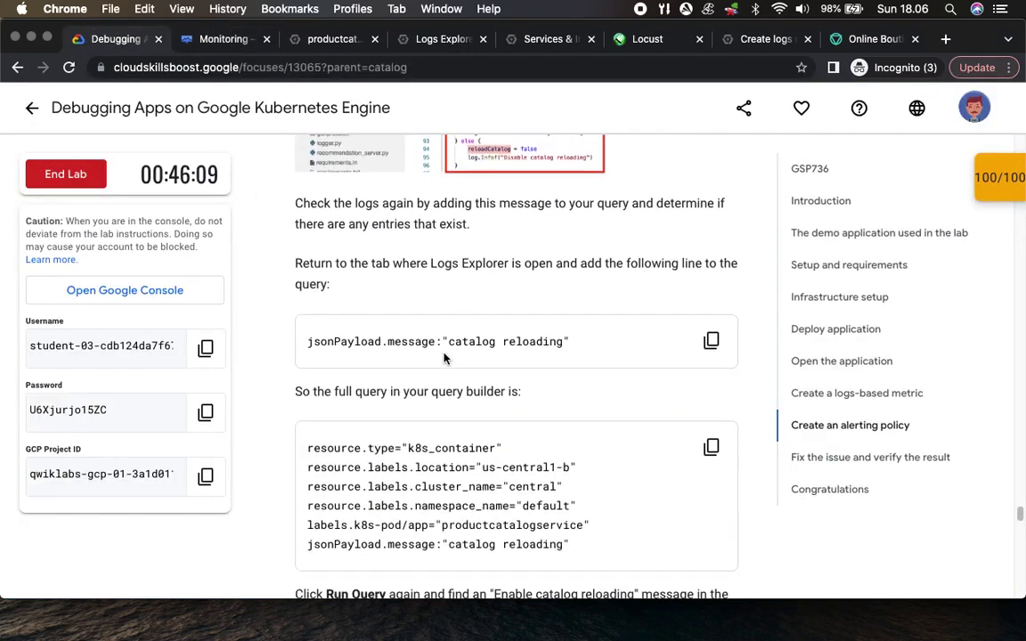
scroll(446, 357, down, 2)
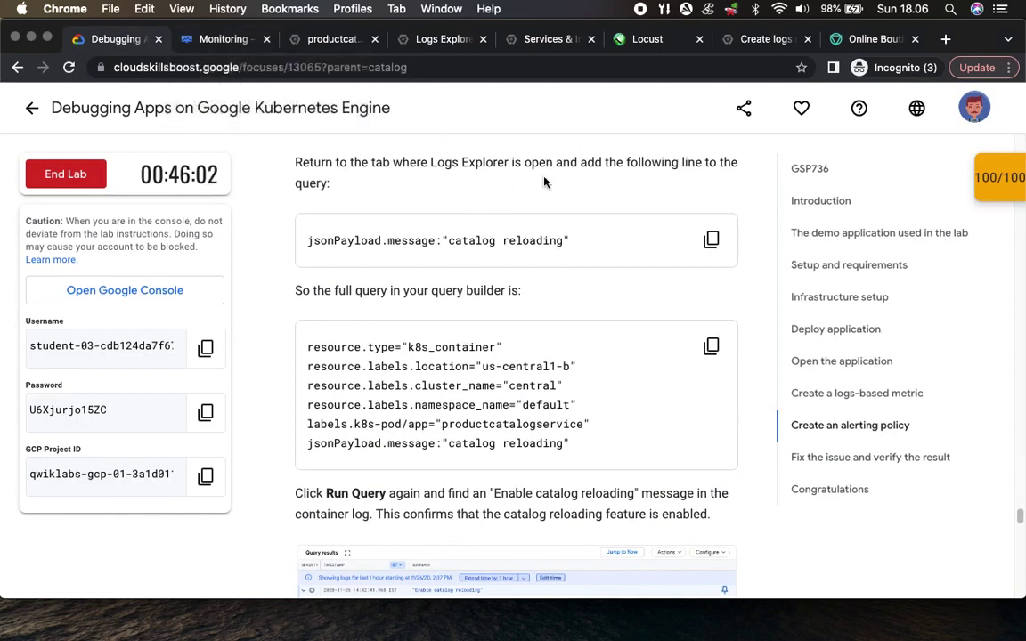
click(712, 241)
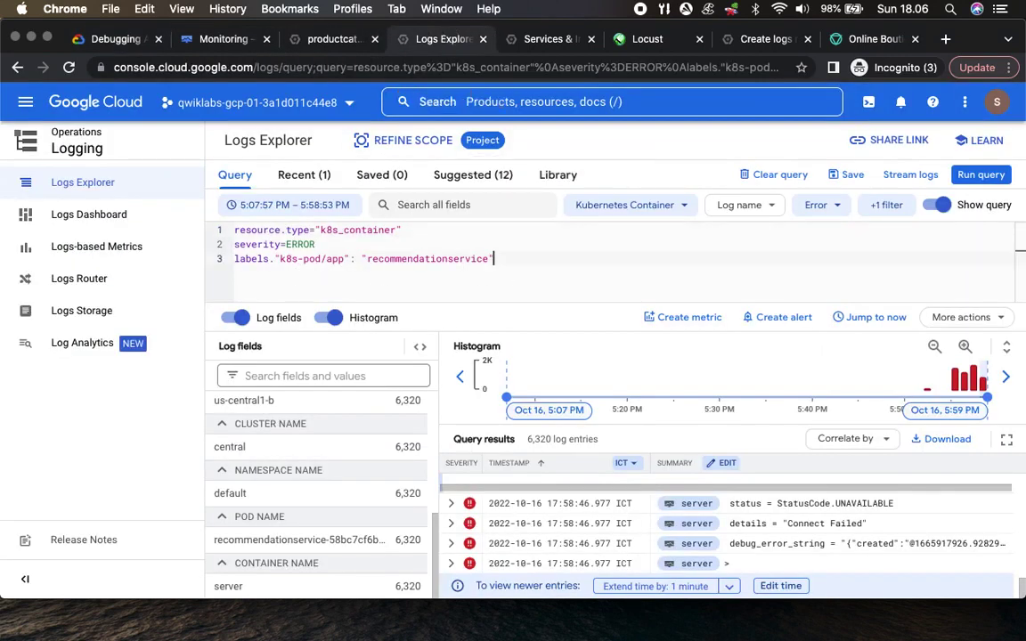
key(Return)
key(super+v)
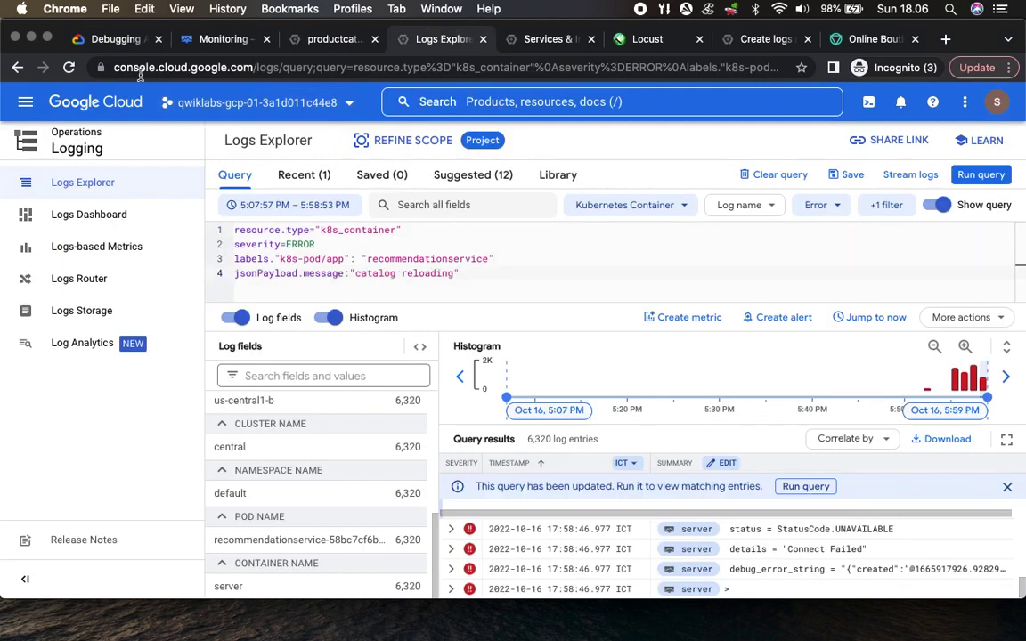
Replace the whole Logs Explorer query with the lab guide's full productcatalogservice query filtering for "catalog reloading" messages
click(96, 39)
scroll(361, 299, down, 3)
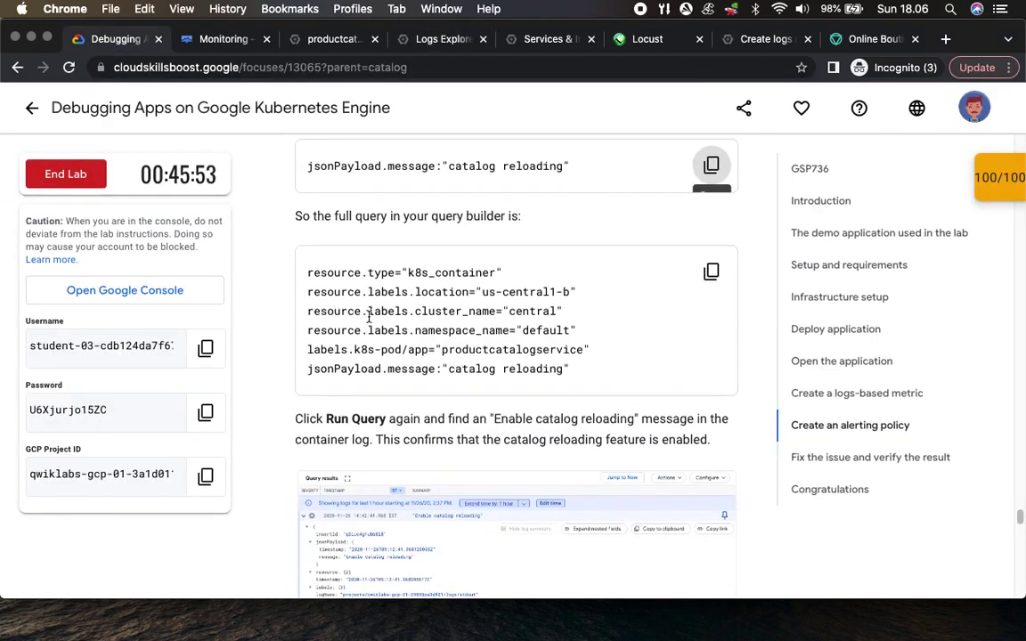
click(442, 41)
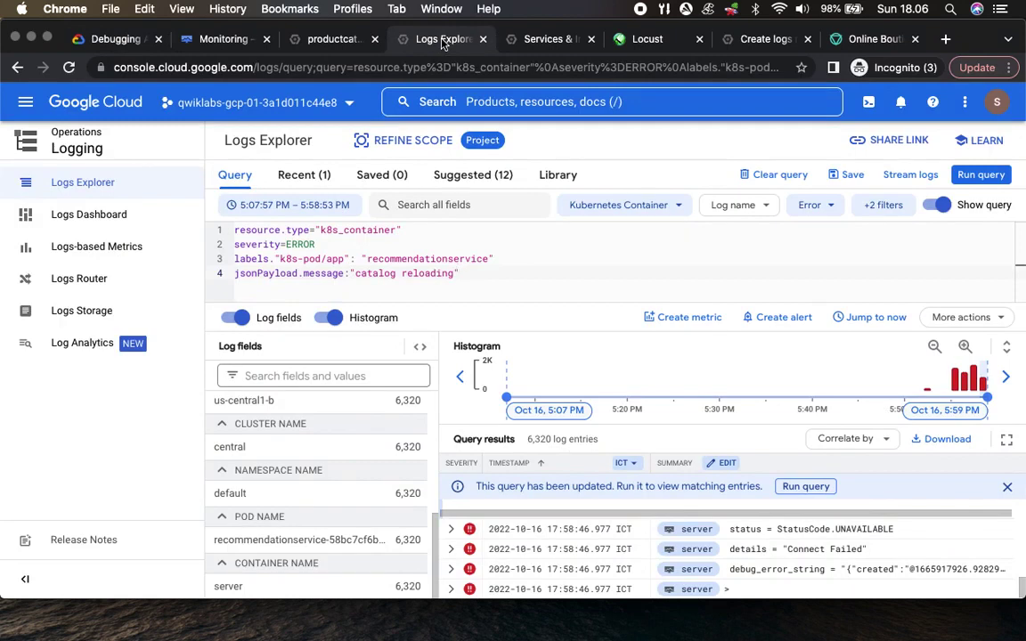
click(109, 45)
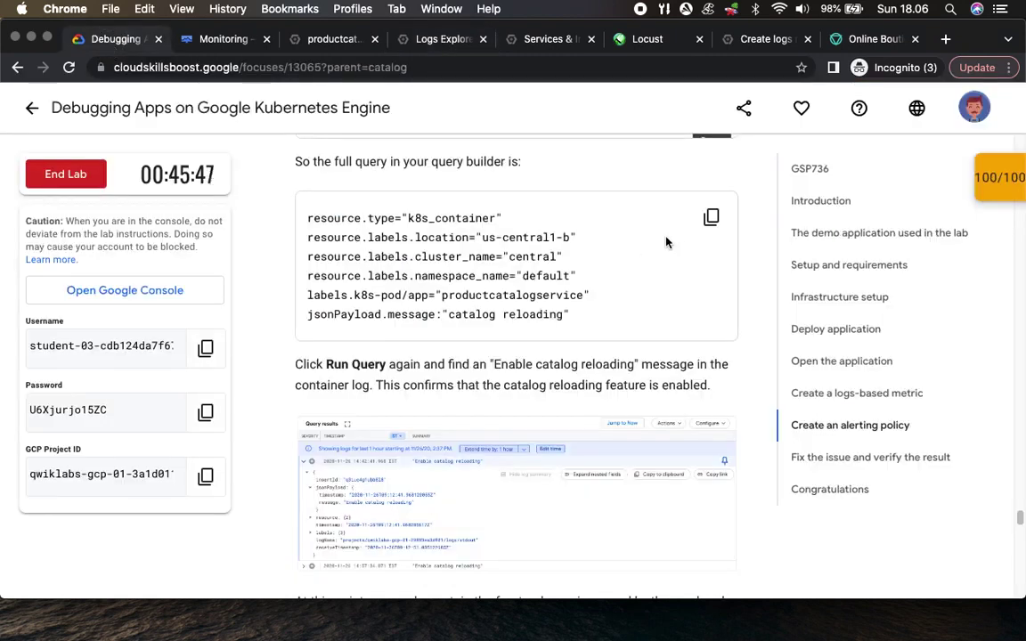
click(712, 218)
click(439, 40)
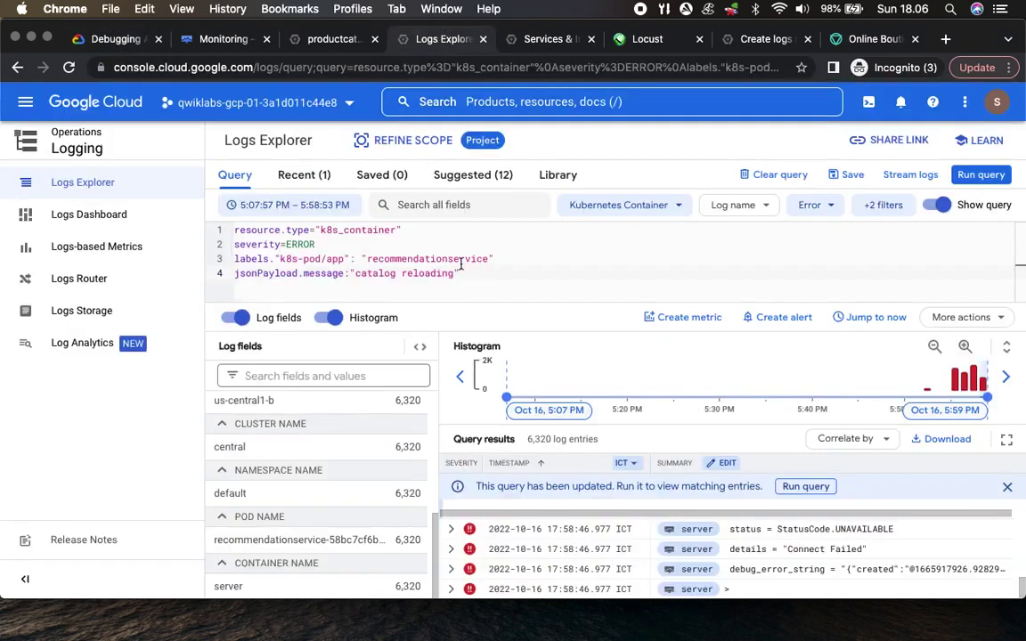
click(477, 284)
key(super+a)
key(super+v)
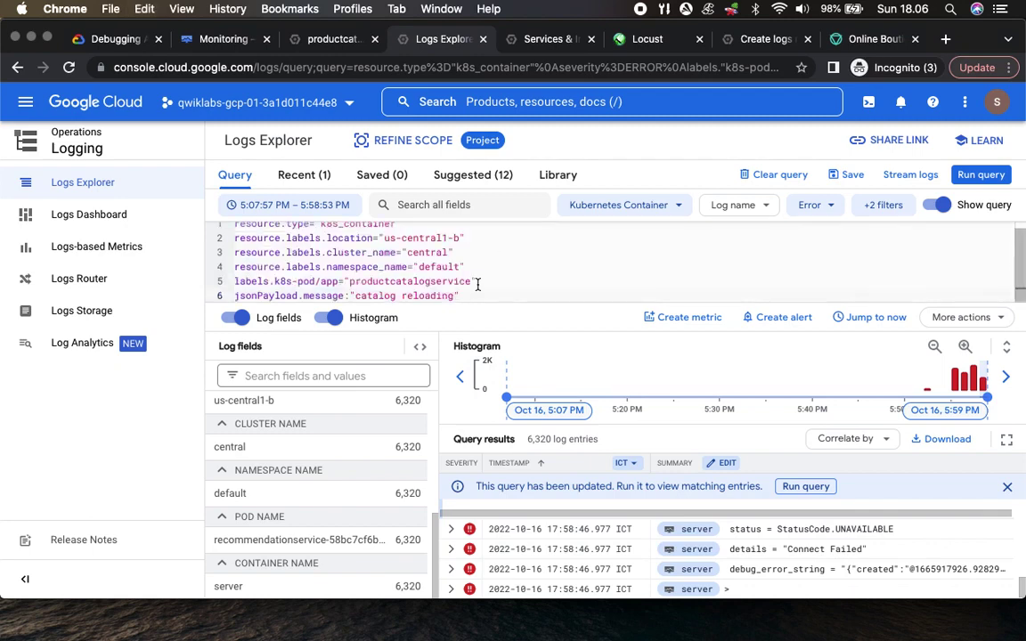
Check the lab guide's next instruction and run the productcatalogservice "catalog reloading" query in Logs Explorer
click(105, 44)
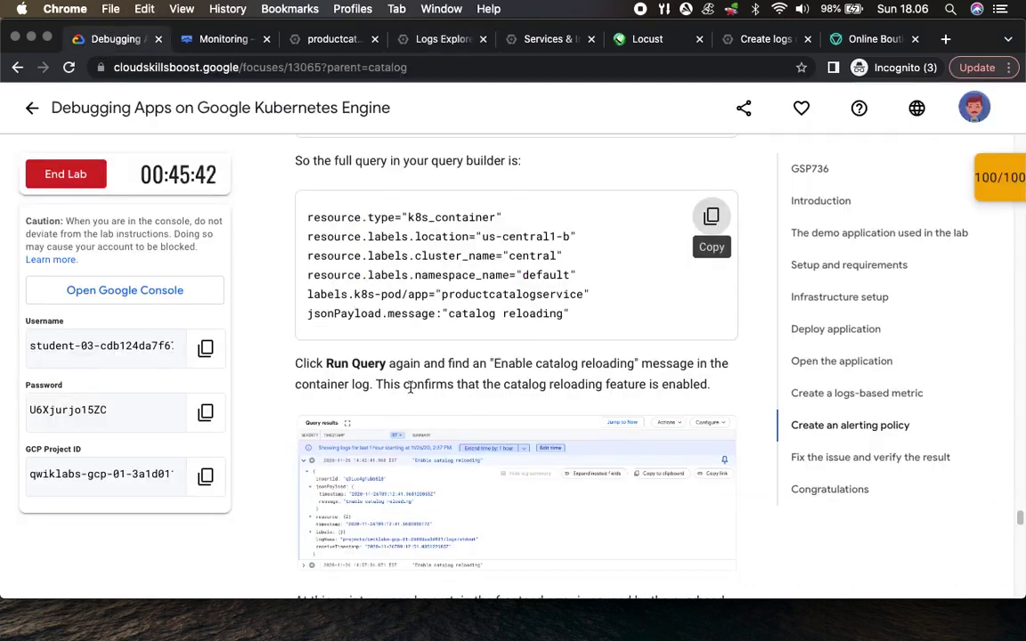
scroll(304, 164, down, 5)
click(397, 39)
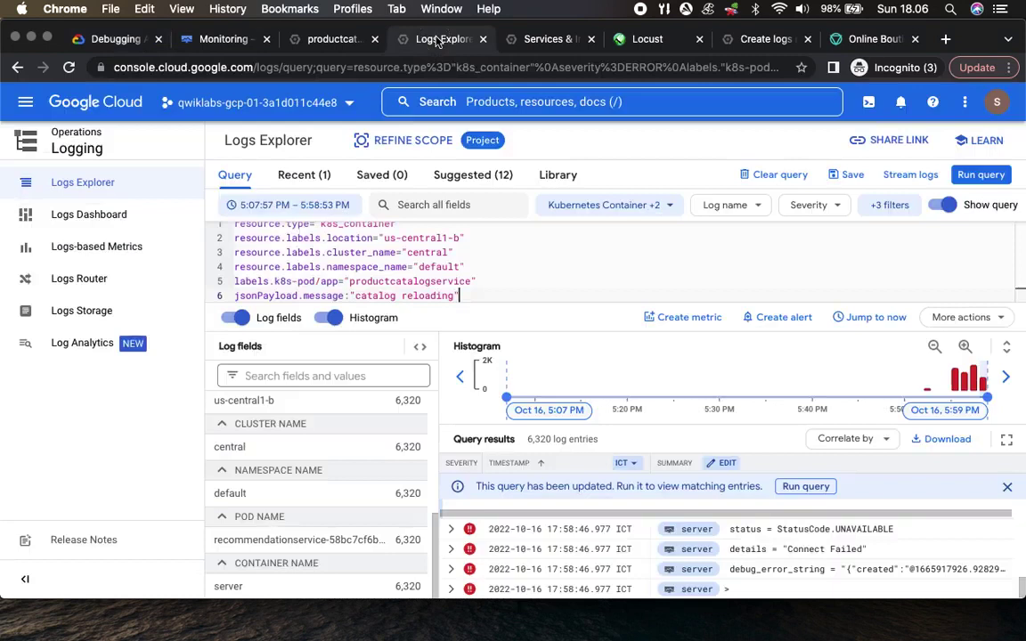
click(982, 177)
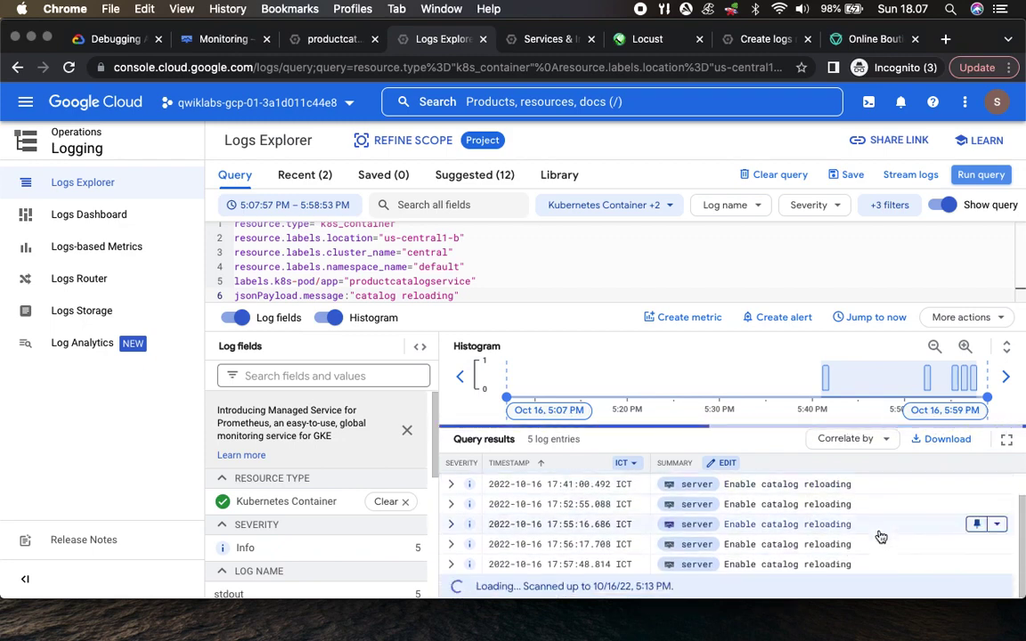
Read the lab guide's explanation and sample result for the catalog-loading overhead, and examine the details of the earliest matching log entry
click(116, 40)
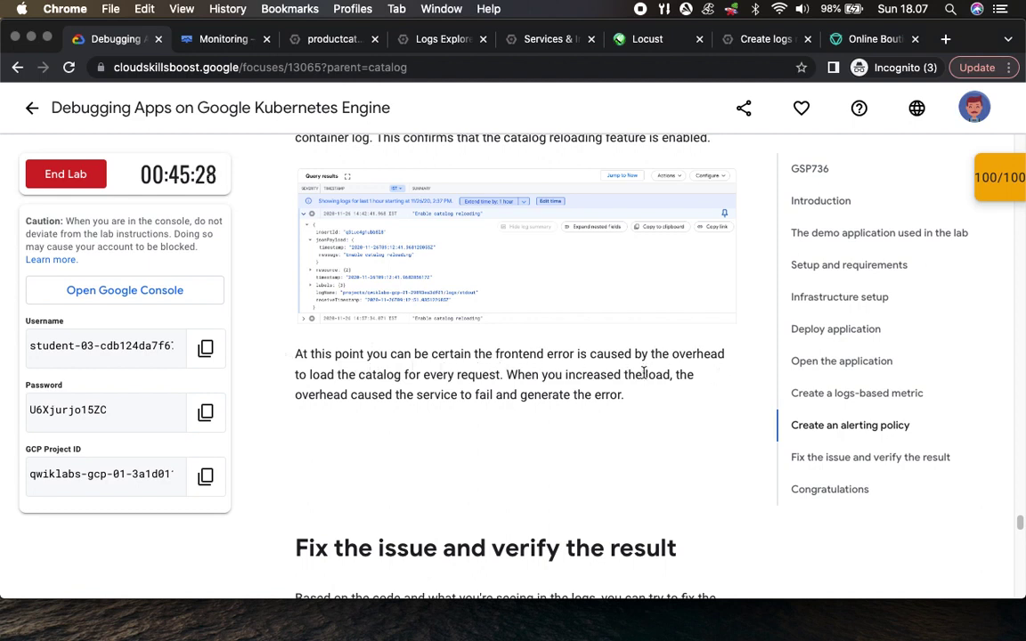
drag(310, 374, 486, 375)
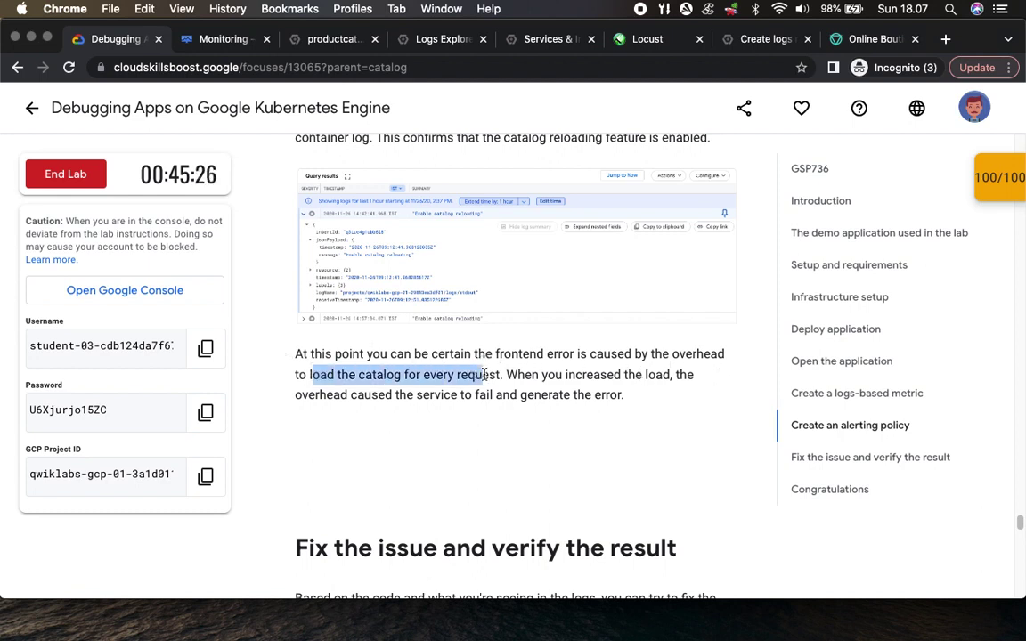
click(374, 242)
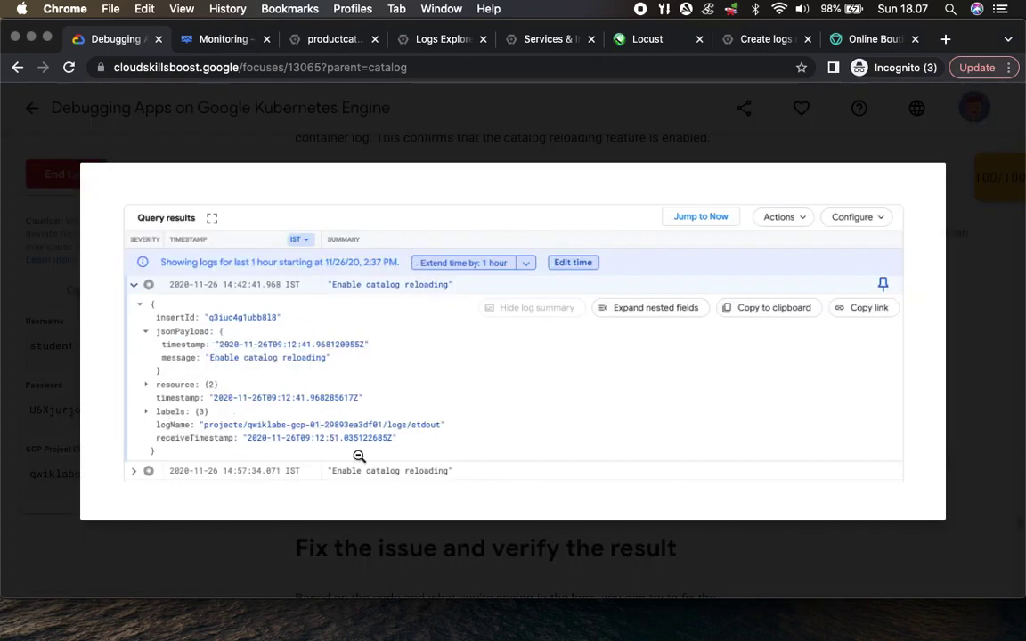
click(325, 254)
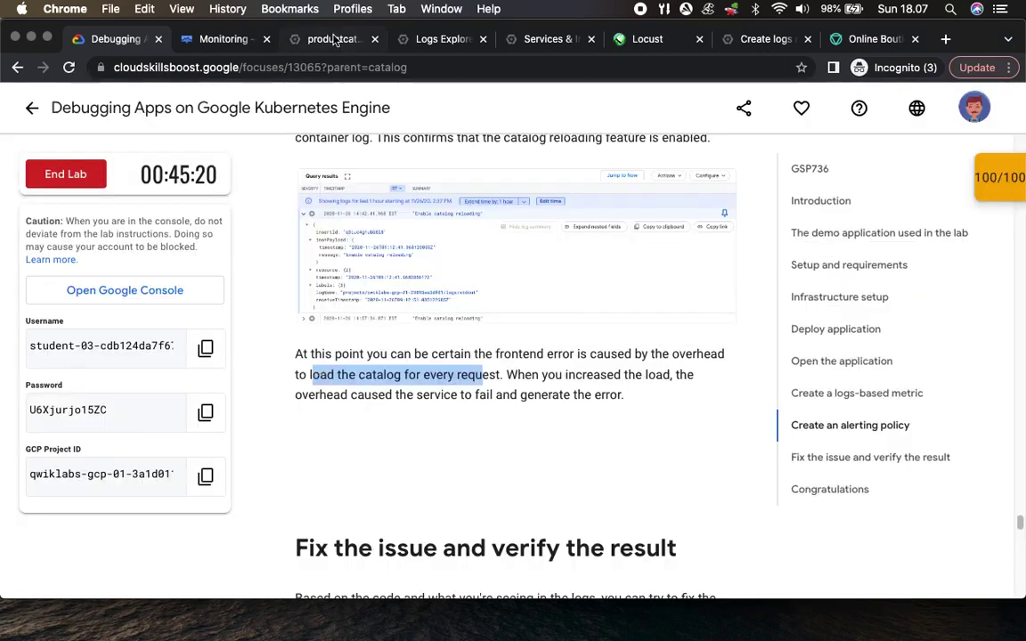
click(222, 41)
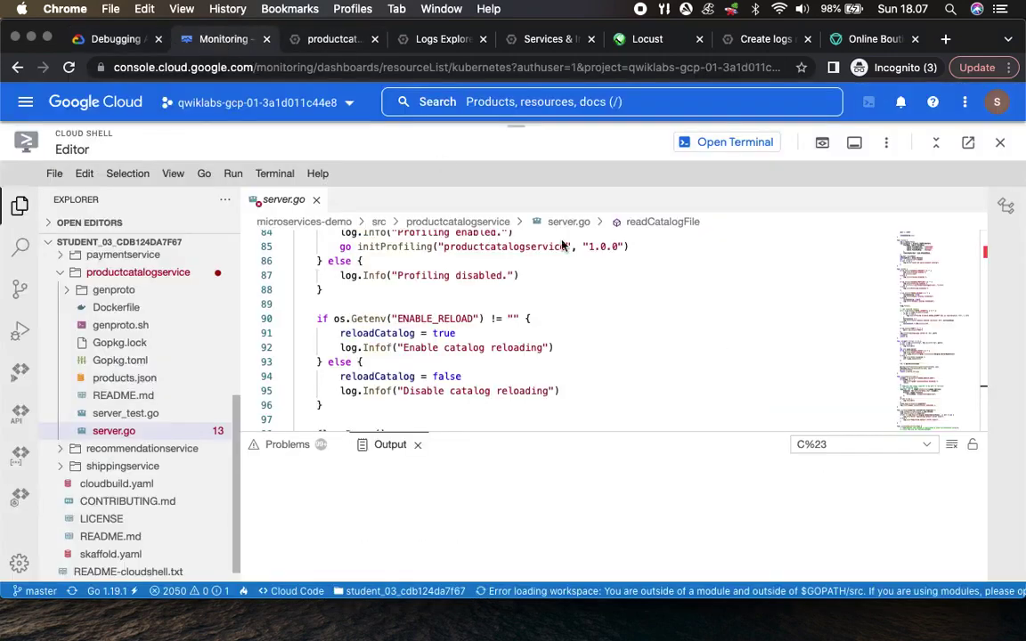
click(328, 40)
click(405, 40)
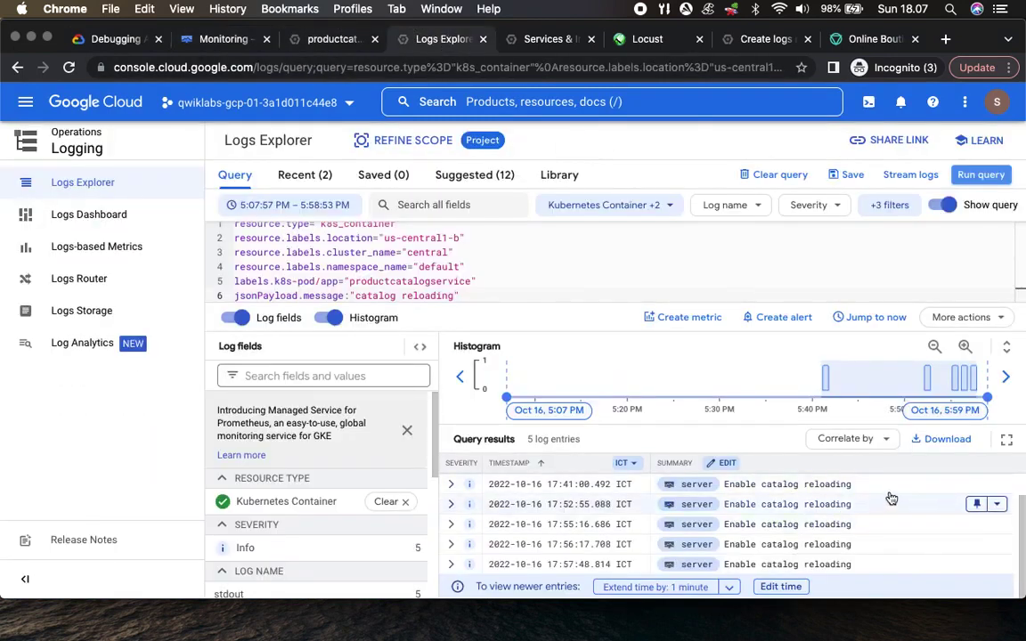
click(451, 484)
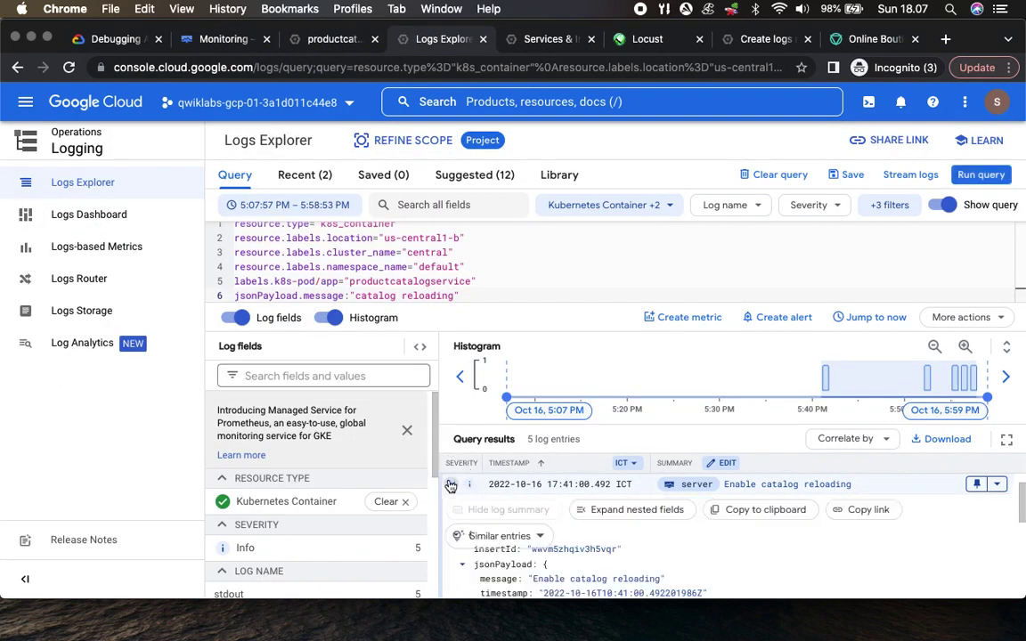
scroll(564, 517, down, 4)
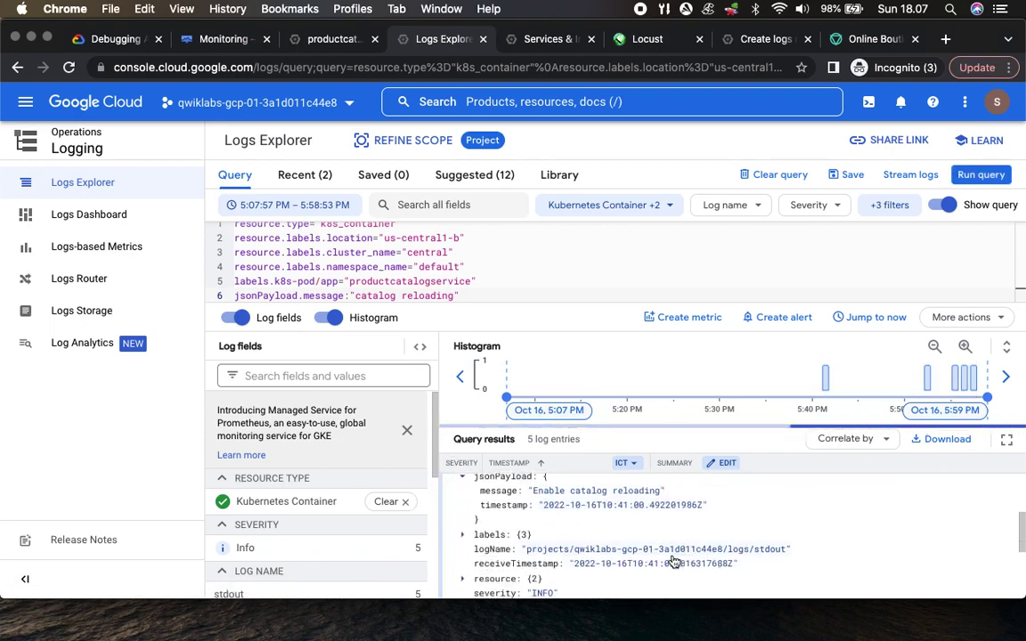
scroll(665, 563, down, 5)
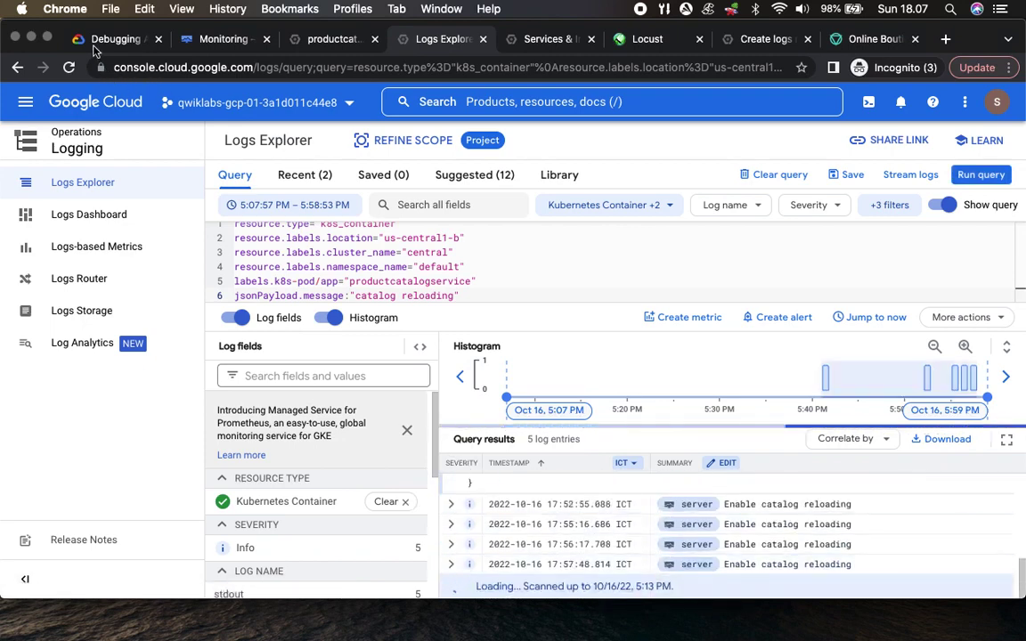
Copy the lab guide's command grep -A1 -ni ENABLE_RELOAD release/kubernetes-manifests.yaml and run it in the Cloud Shell terminal
click(102, 39)
scroll(458, 469, down, 8)
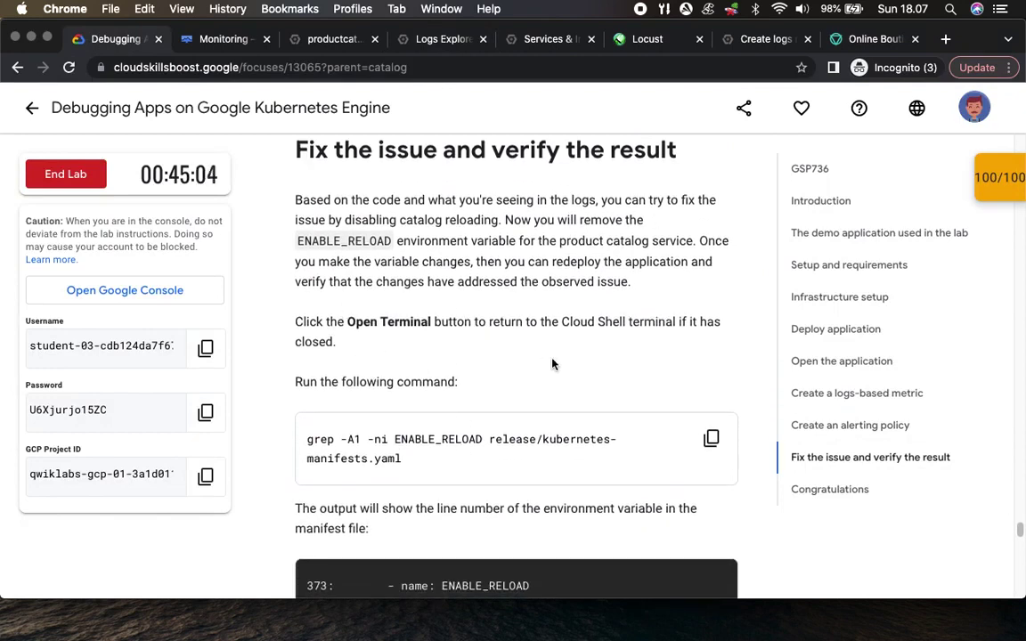
scroll(552, 362, down, 3)
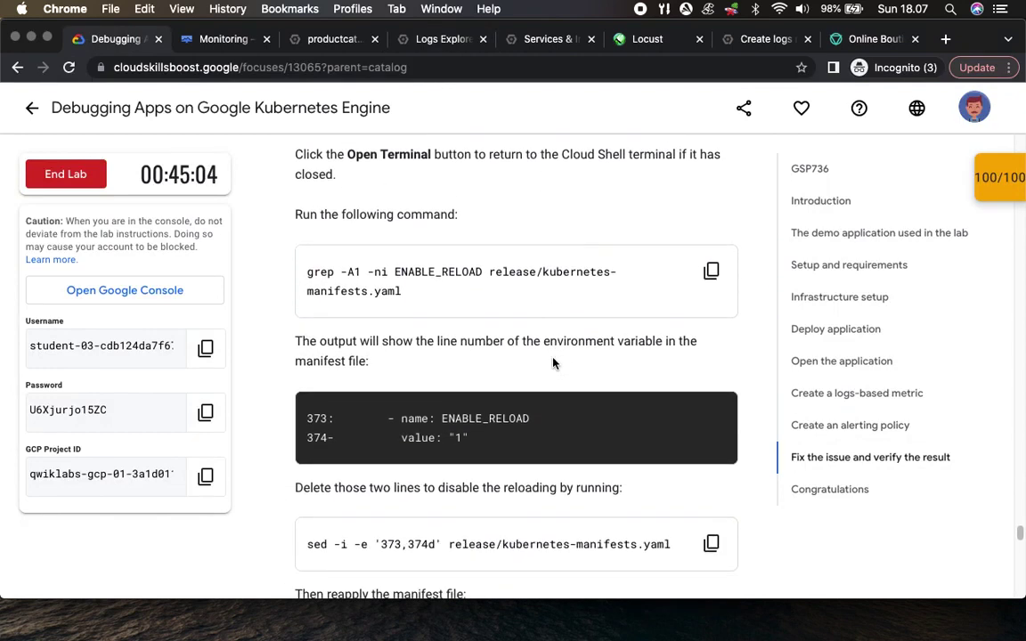
click(711, 271)
click(213, 39)
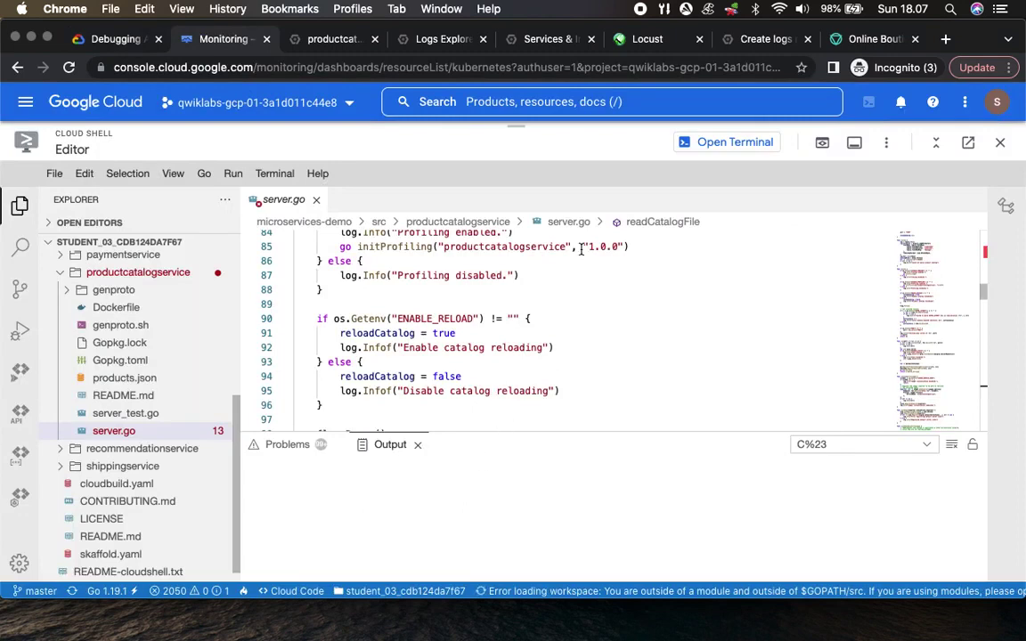
click(712, 148)
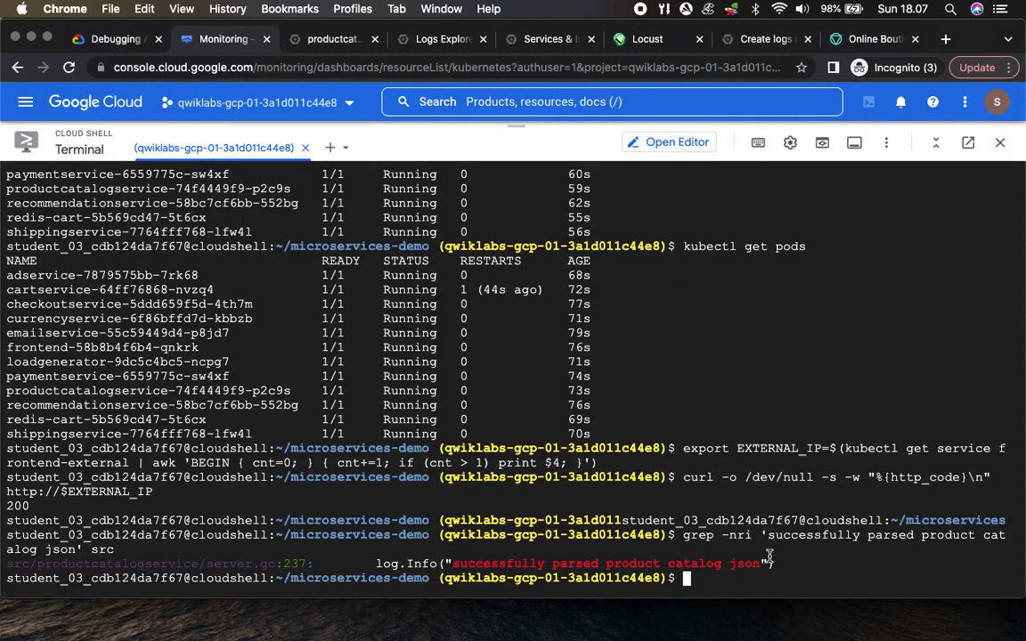
key(super+v)
key(Return)
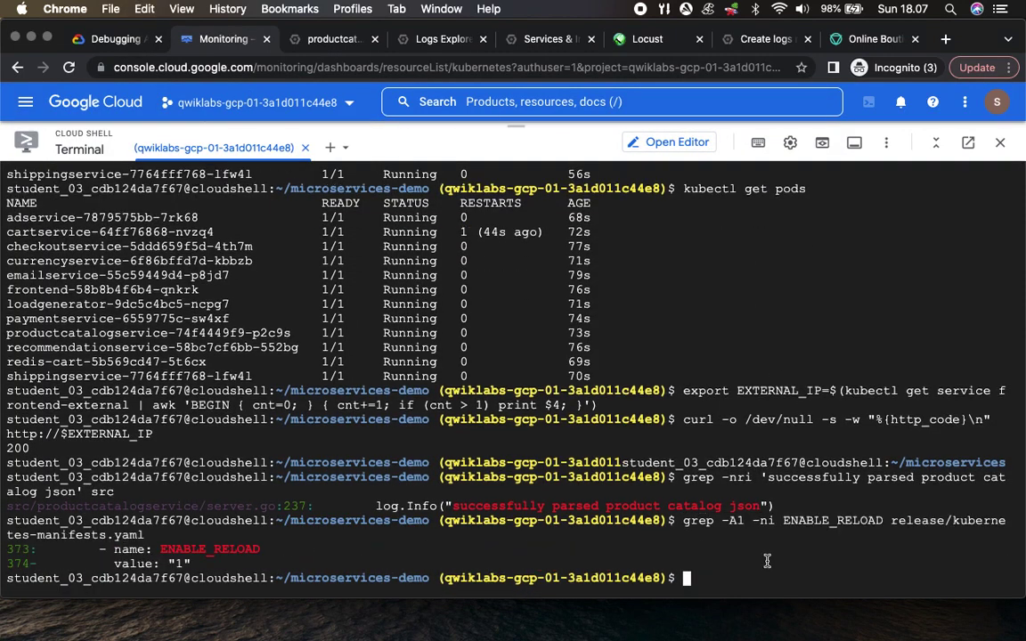
Delete lines 373 and 374 from the manifest by running the lab guide's command sed -i -e '373,374d' release/kubernetes-manifests.yaml in Cloud Shell
click(103, 37)
scroll(509, 396, down, 8)
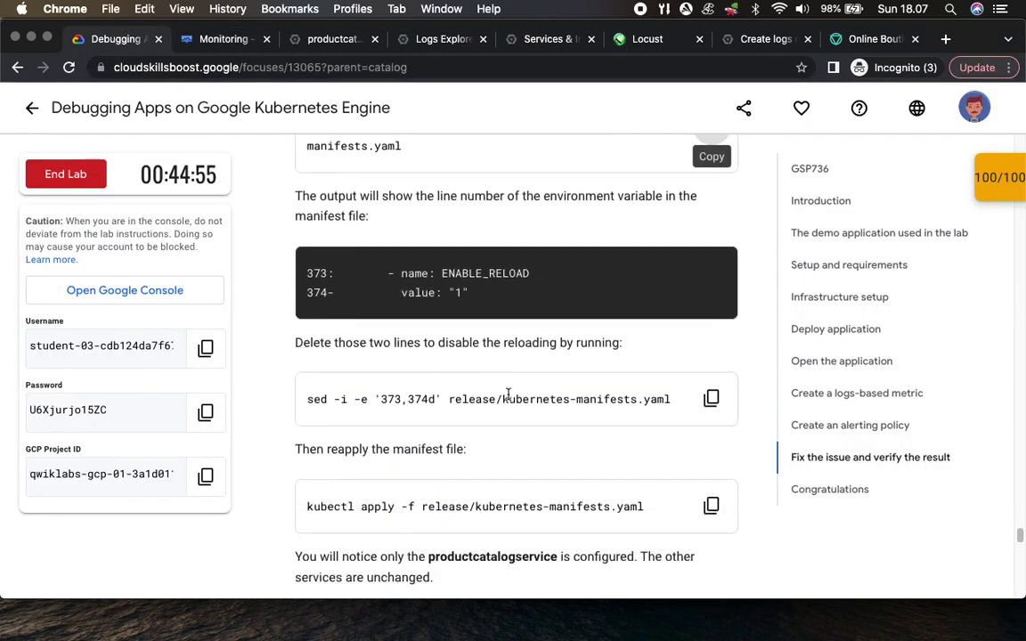
click(711, 204)
click(220, 39)
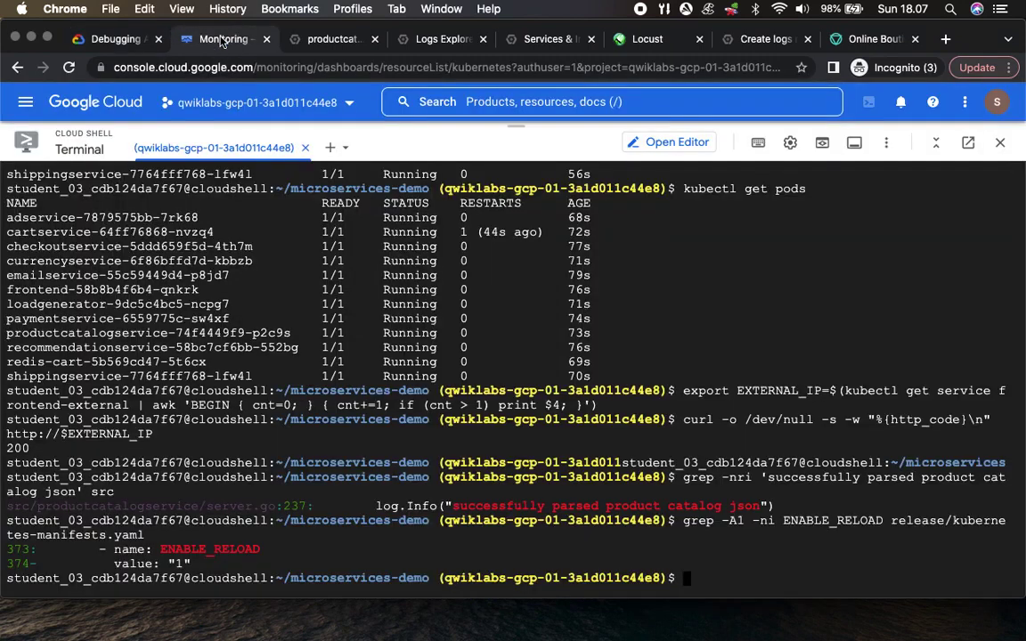
key(super+v)
key(Return)
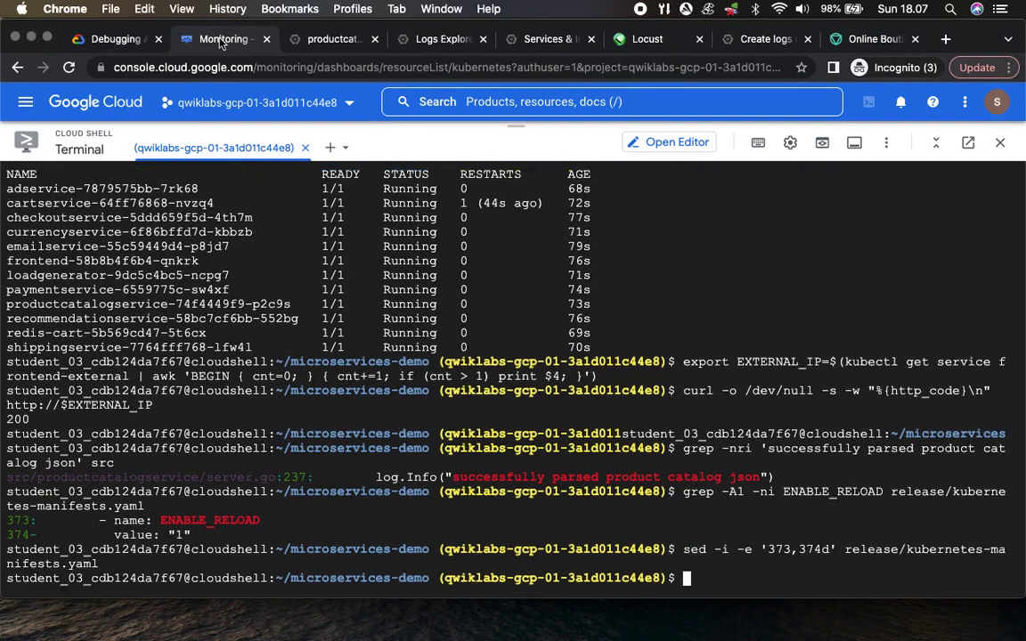
Reapply the manifest by running the lab guide's command kubectl apply -f release/kubernetes-manifests.yaml in Cloud Shell
click(98, 40)
scroll(685, 415, down, 2)
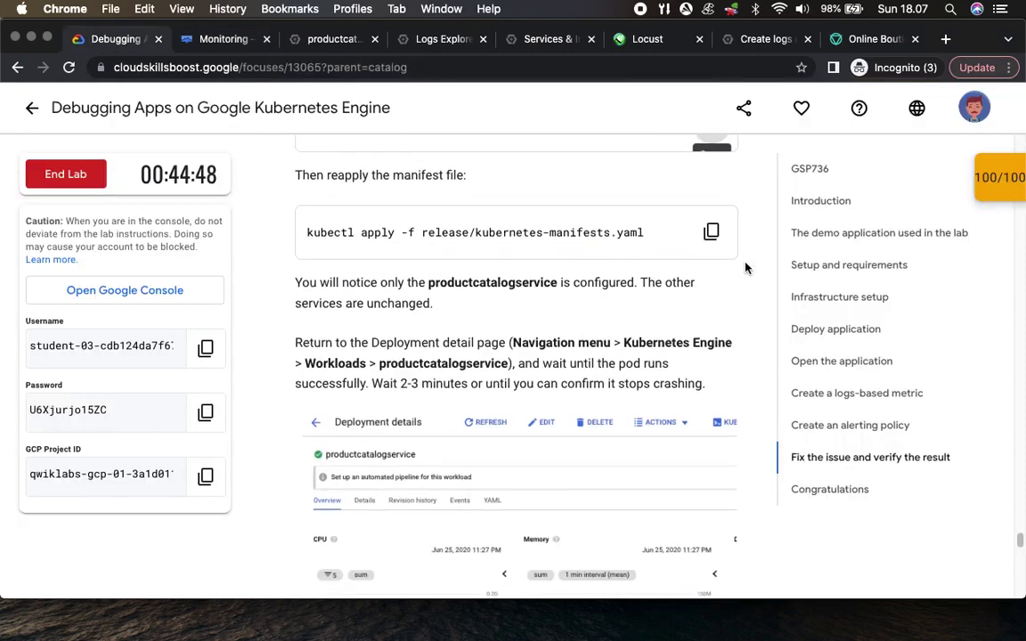
click(710, 229)
click(221, 39)
key(super+v)
key(Return)
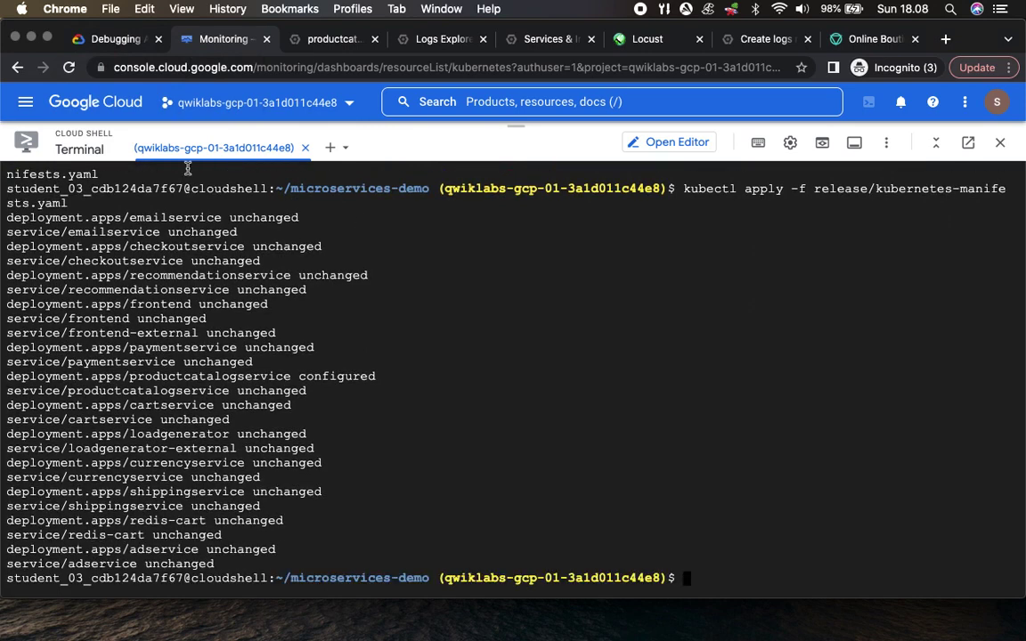
Read the lab guide's instructions for checking the productcatalogservice deployment and open Kubernetes Engine's Workloads page in a new tab
click(100, 39)
scroll(663, 432, down, 3)
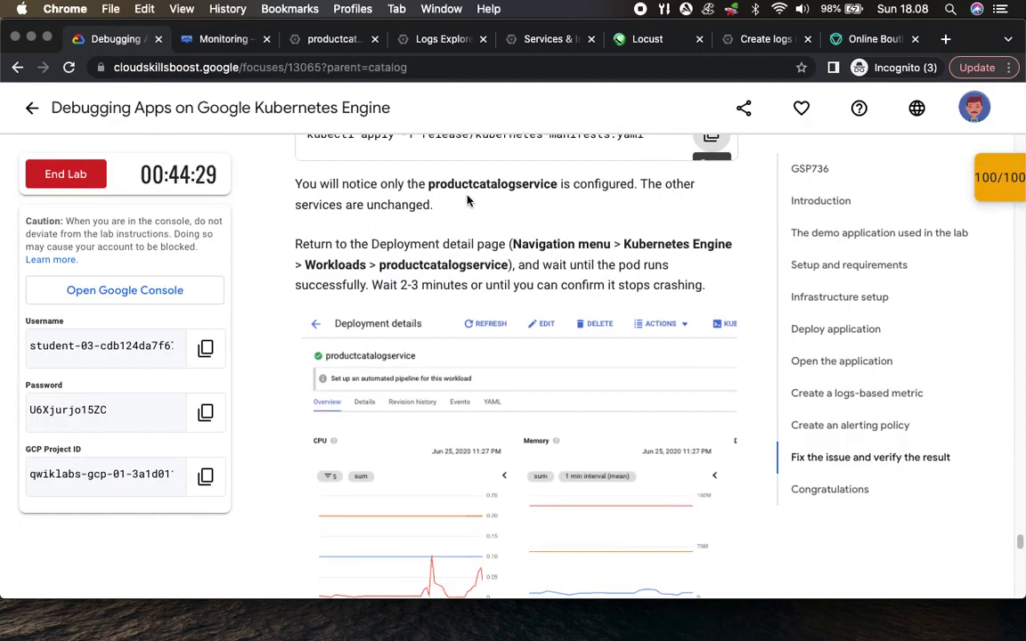
scroll(346, 279, down, 3)
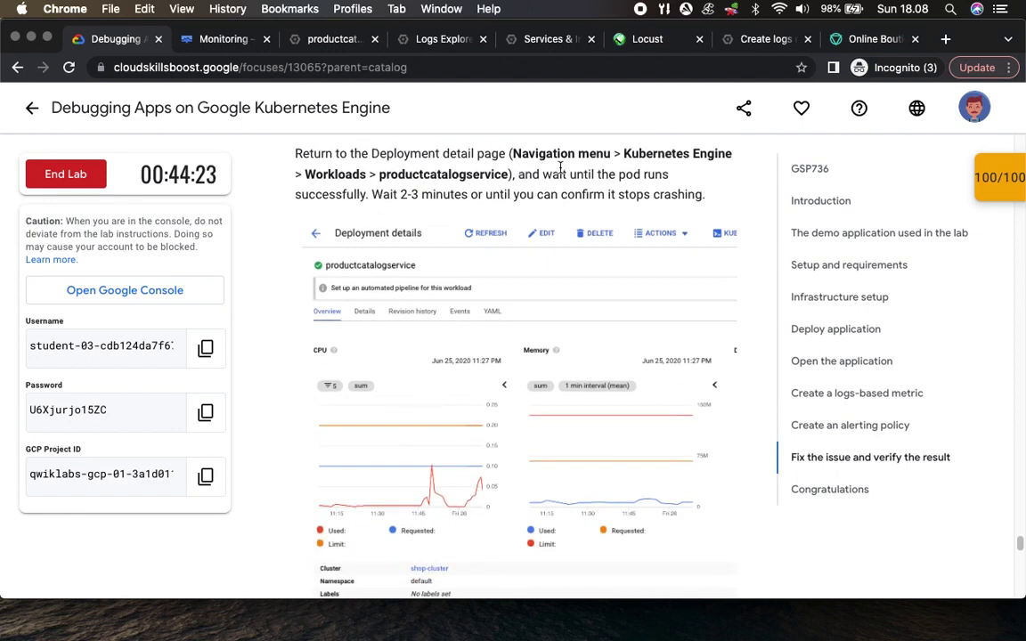
drag(550, 174, 363, 195)
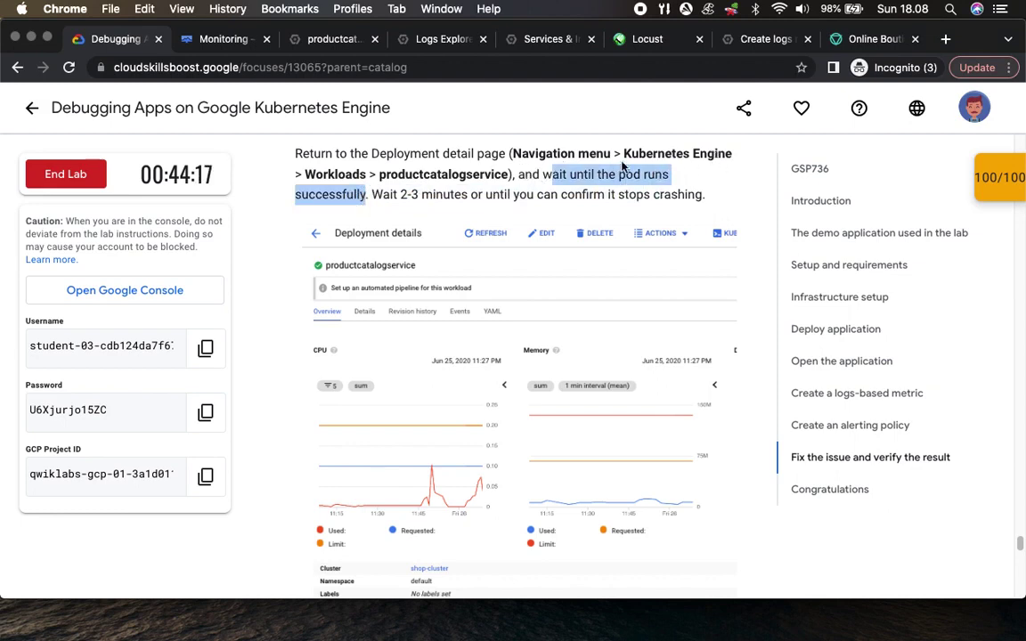
click(208, 40)
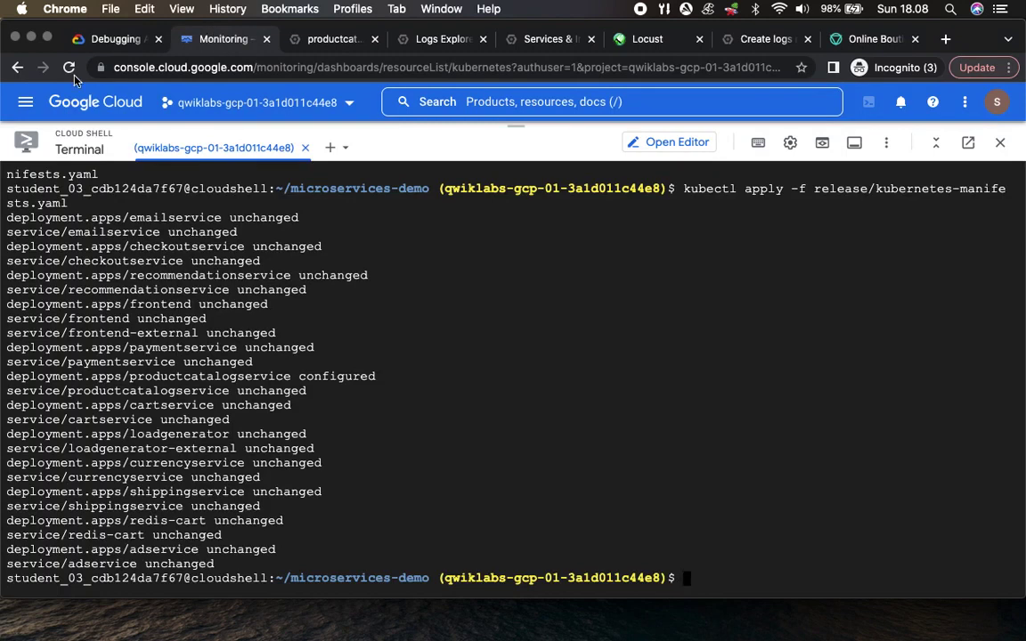
click(25, 101)
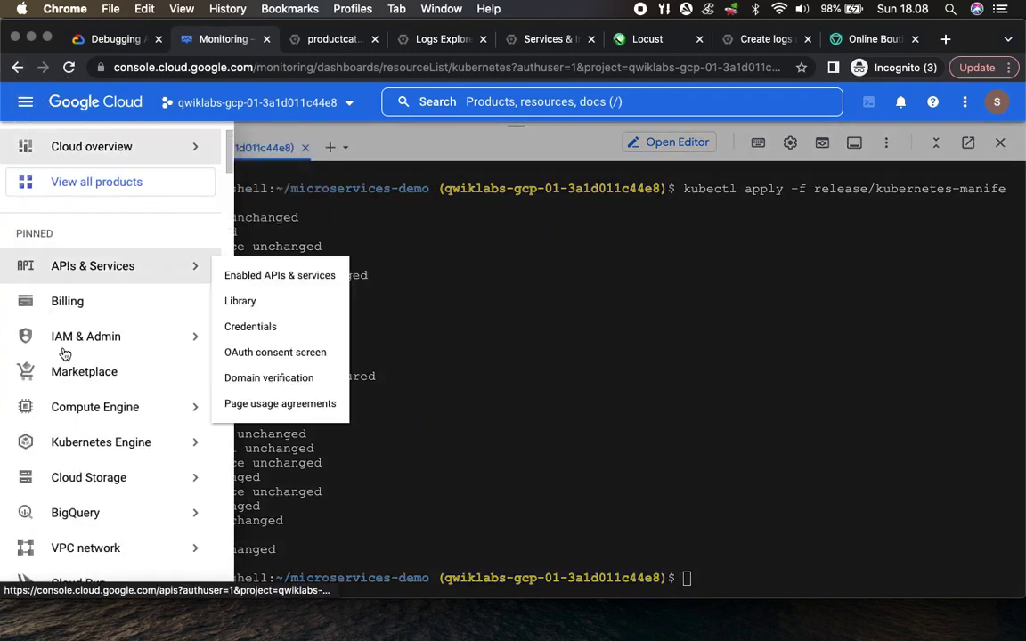
mouse_move(101, 448)
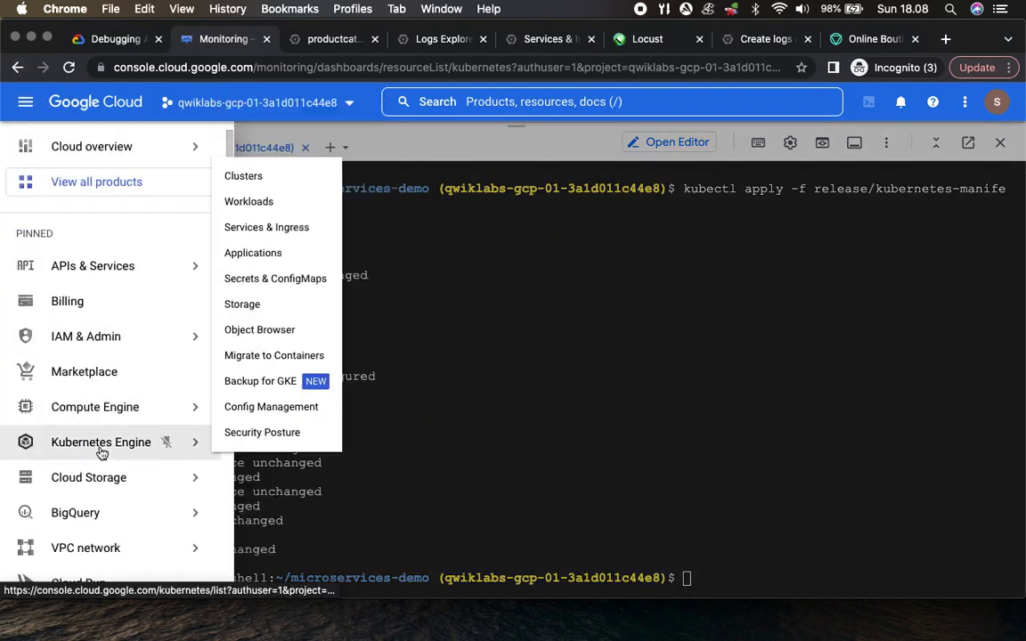
right_click(264, 201)
click(339, 204)
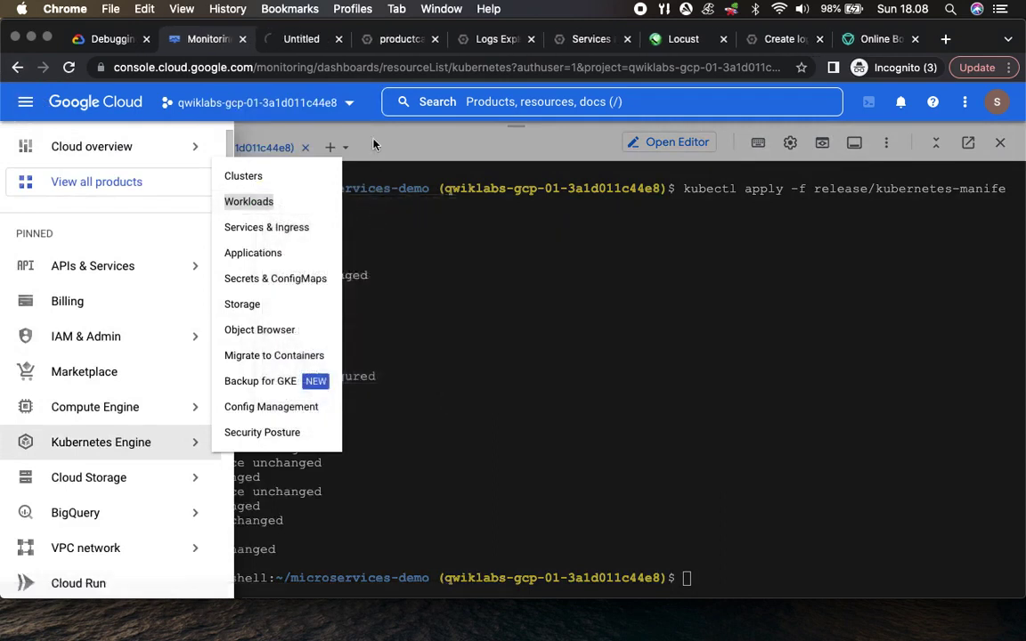
click(303, 41)
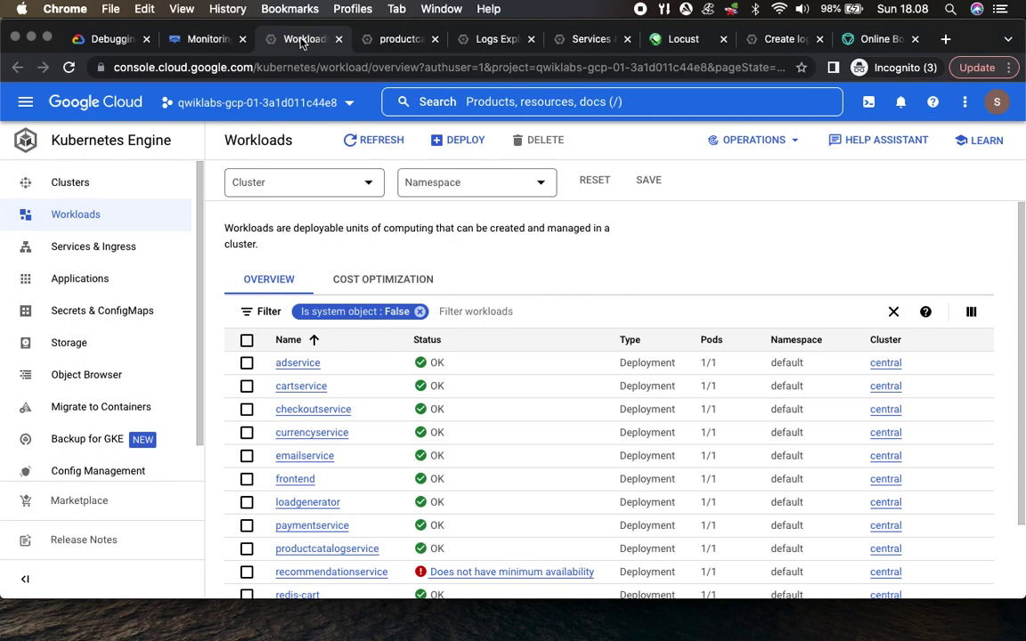
Check the lab guide's 2-3 minute wait instruction and refresh the Workloads list to review the service statuses
click(94, 39)
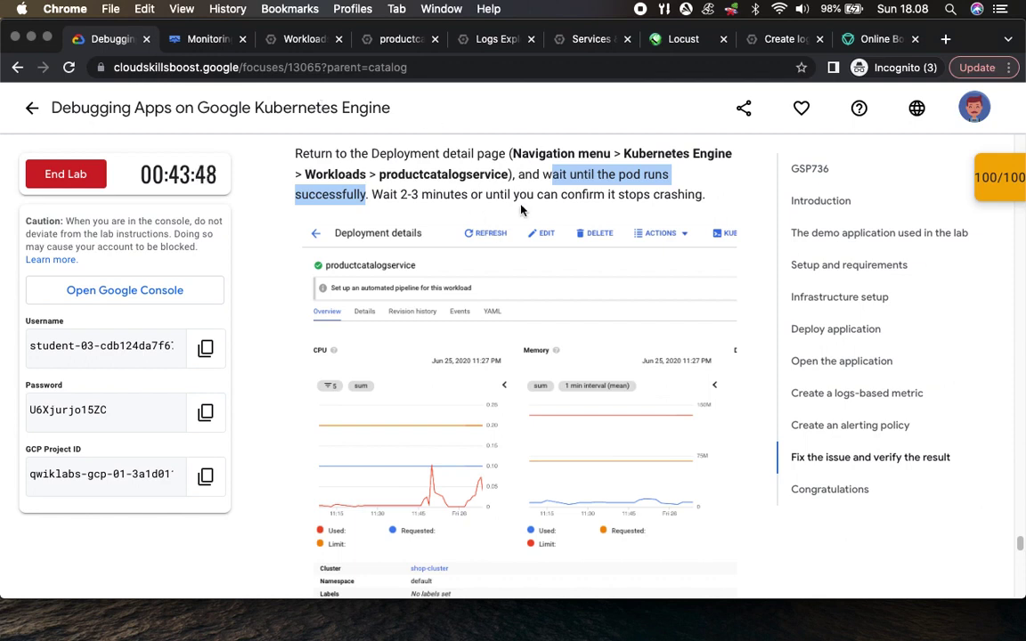
drag(389, 194, 491, 193)
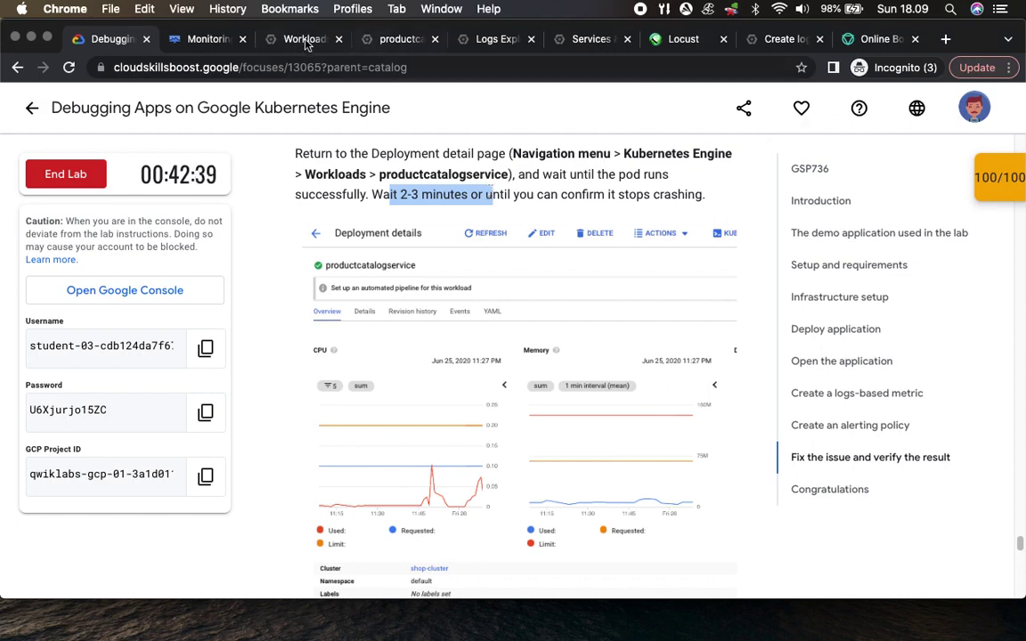
click(206, 39)
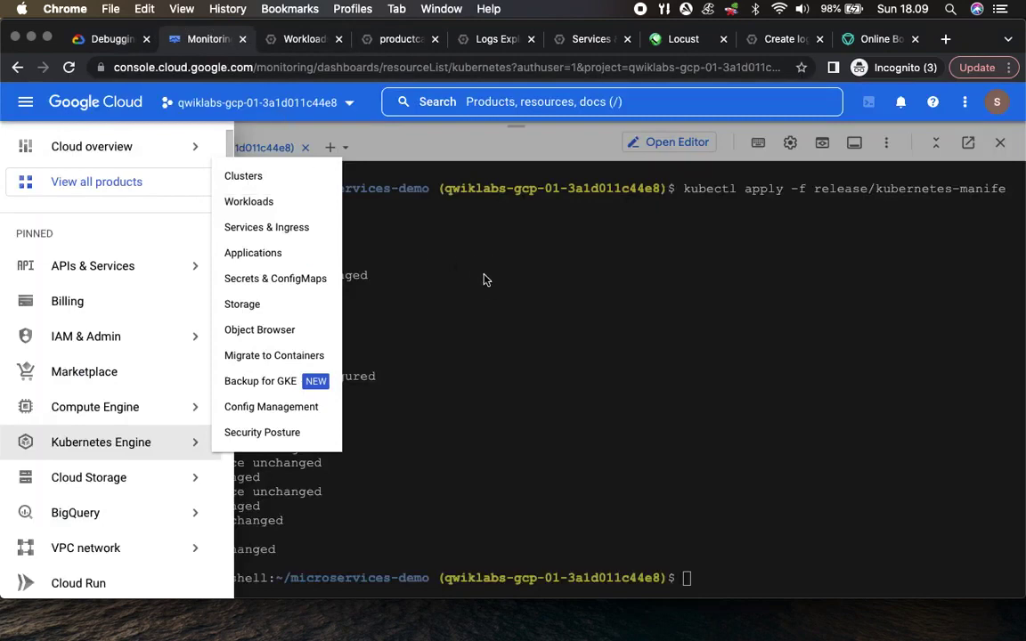
click(301, 39)
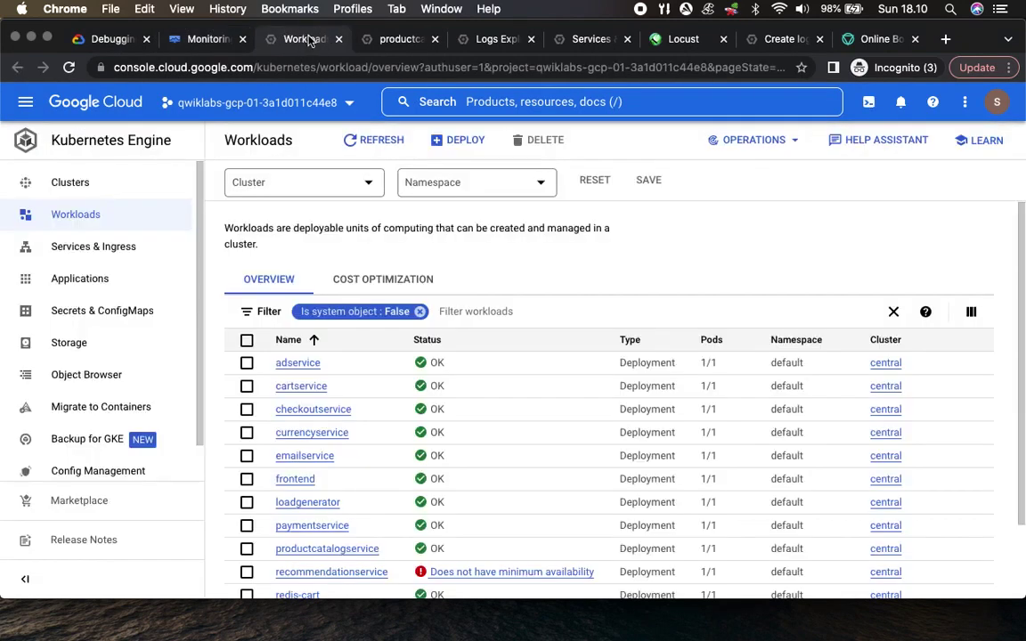
click(369, 140)
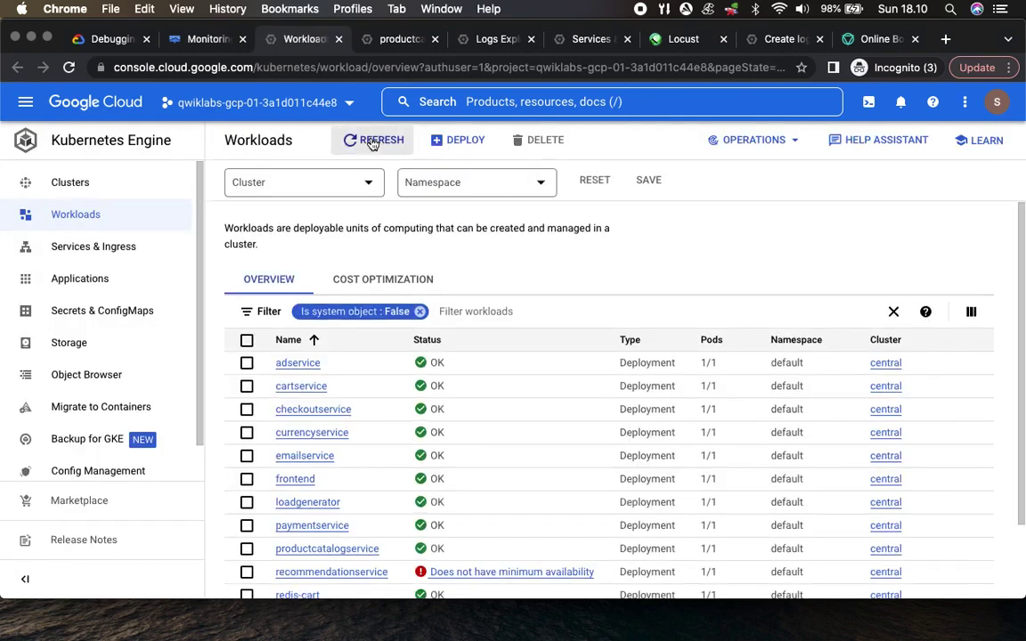
Open the productcatalogservice deployment details from the Workloads list and review its resource charts, active revisions and managed pods
scroll(538, 441, down, 3)
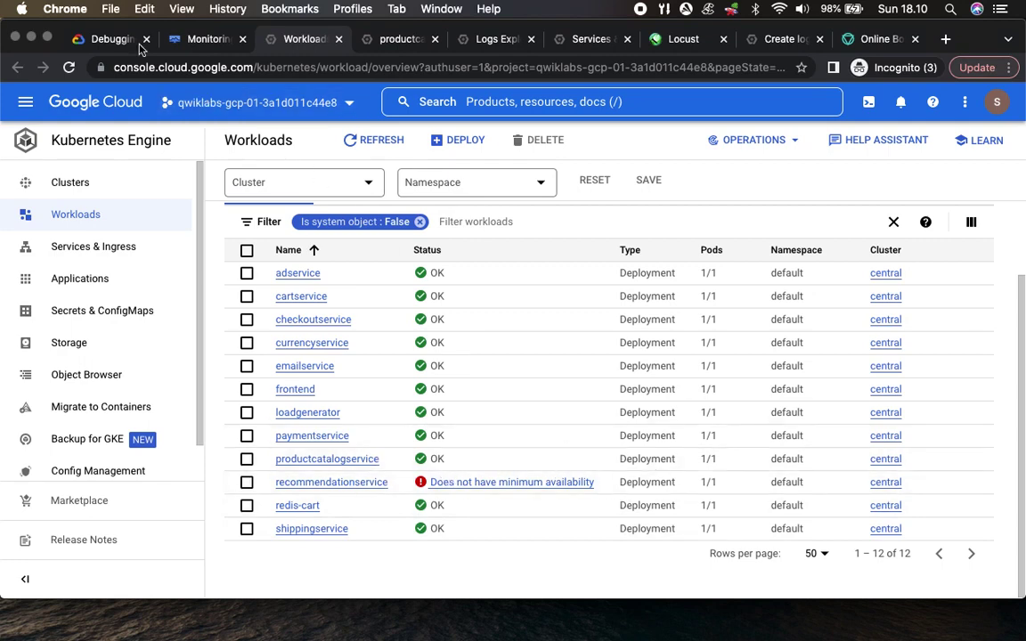
click(100, 39)
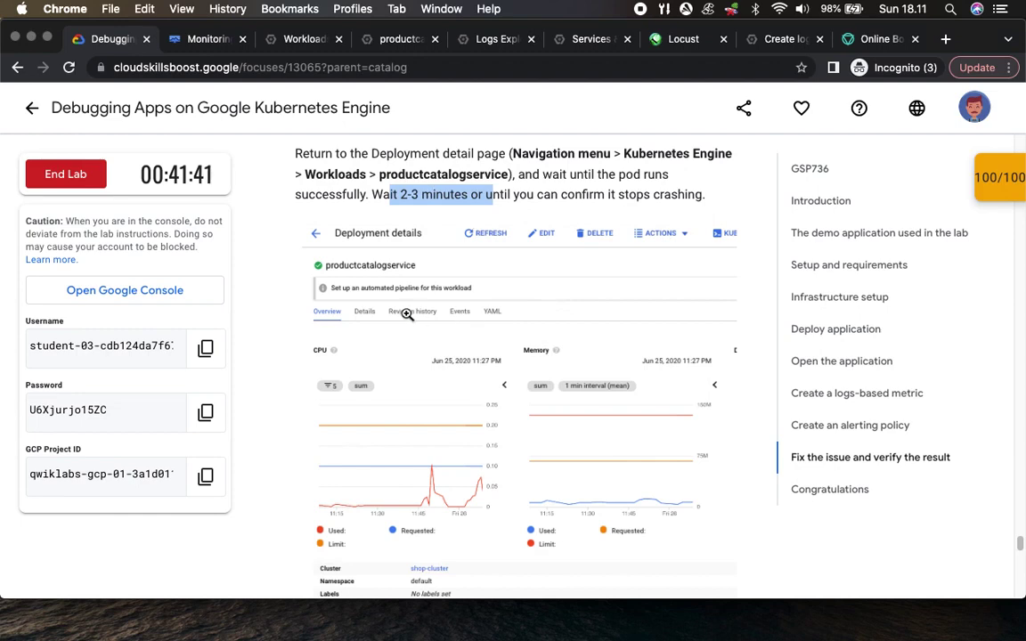
click(211, 39)
click(294, 40)
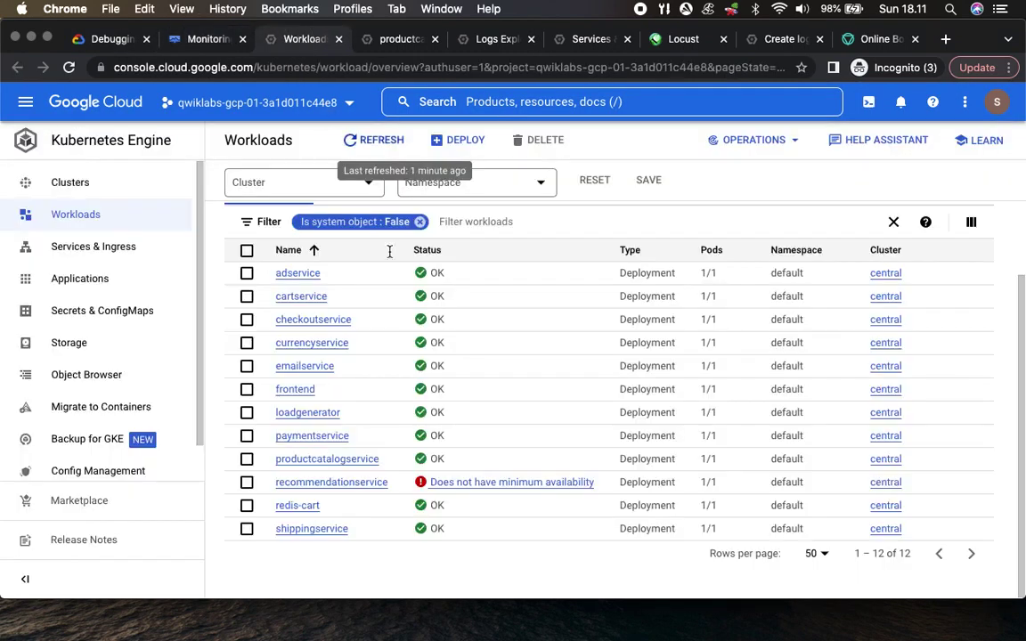
click(348, 464)
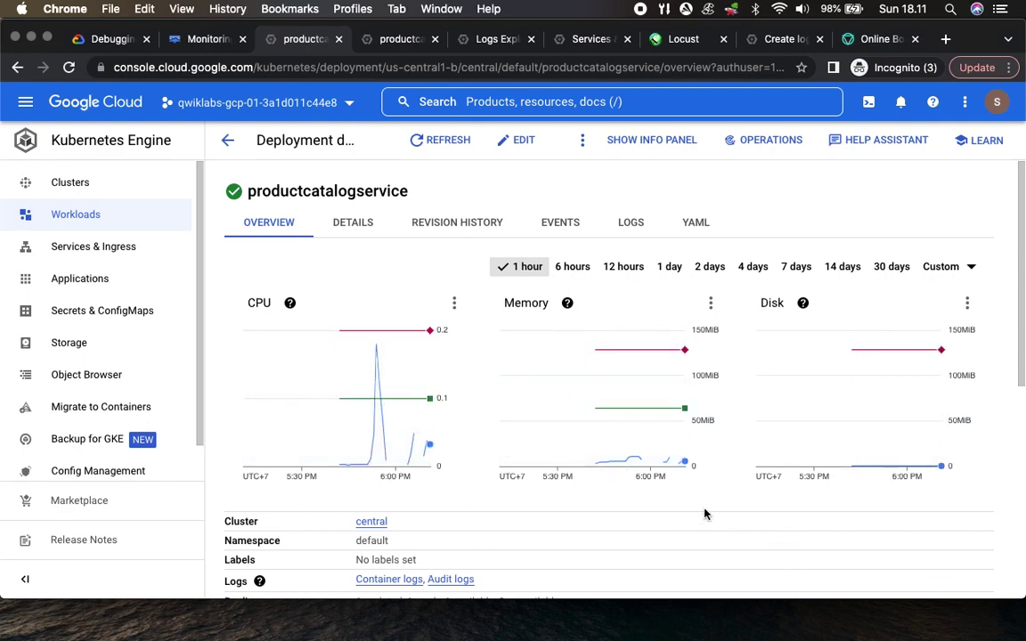
scroll(706, 514, down, 10)
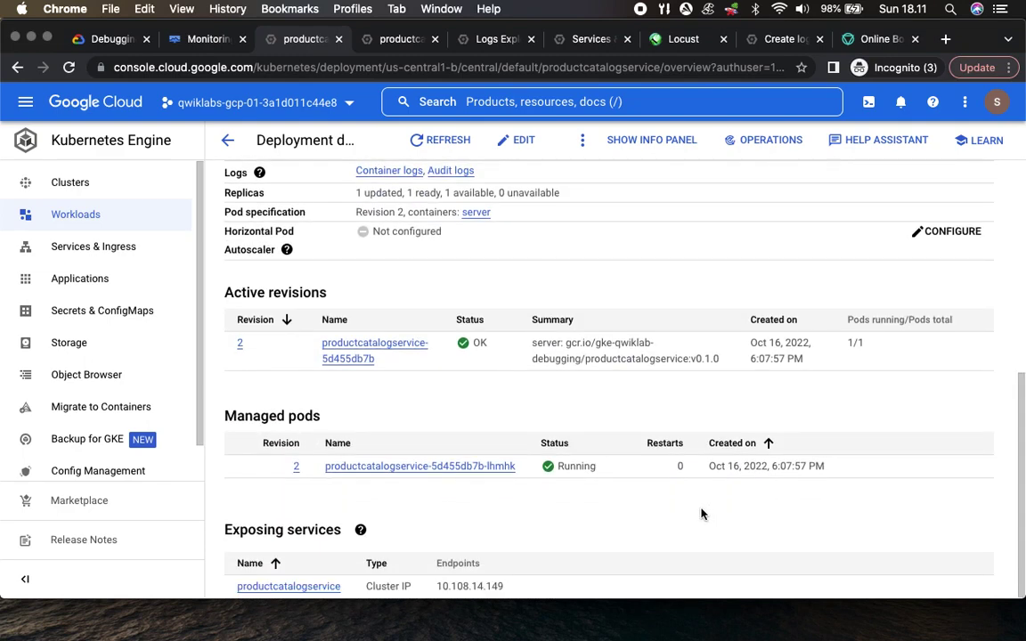
scroll(485, 505, up, 10)
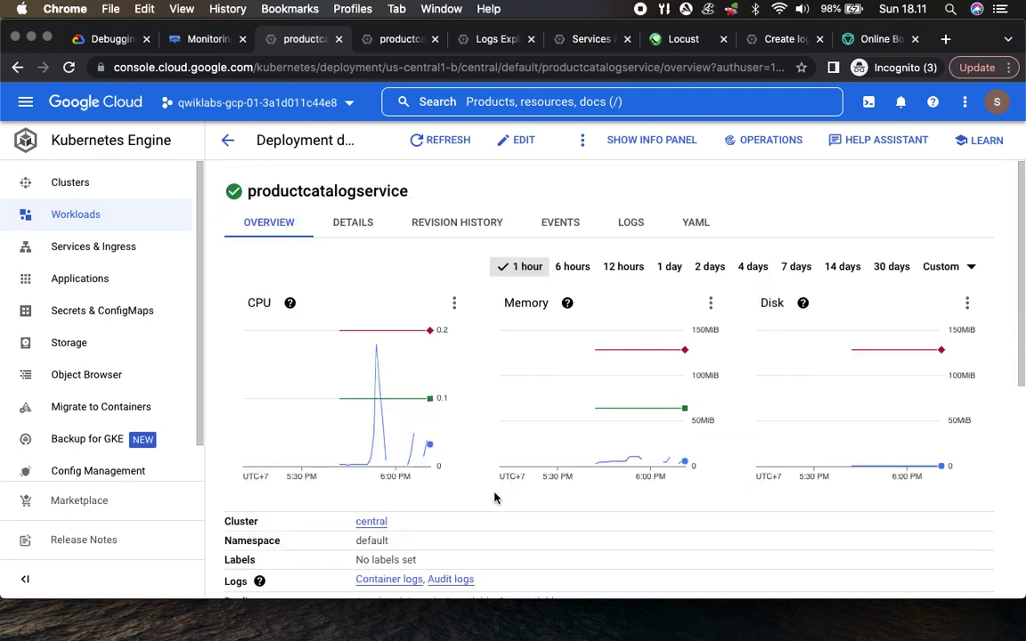
Compare the lab guide's example deployment screenshot with productcatalogservice's active revision and managed pod status in Kubernetes Engine
click(102, 40)
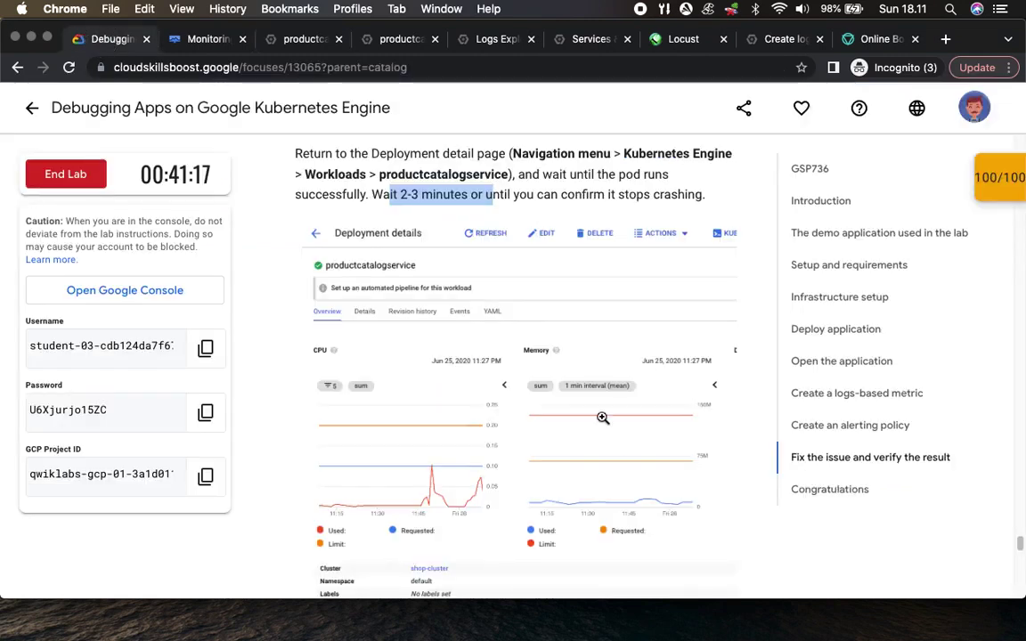
scroll(602, 417, down, 5)
scroll(602, 417, down, 1)
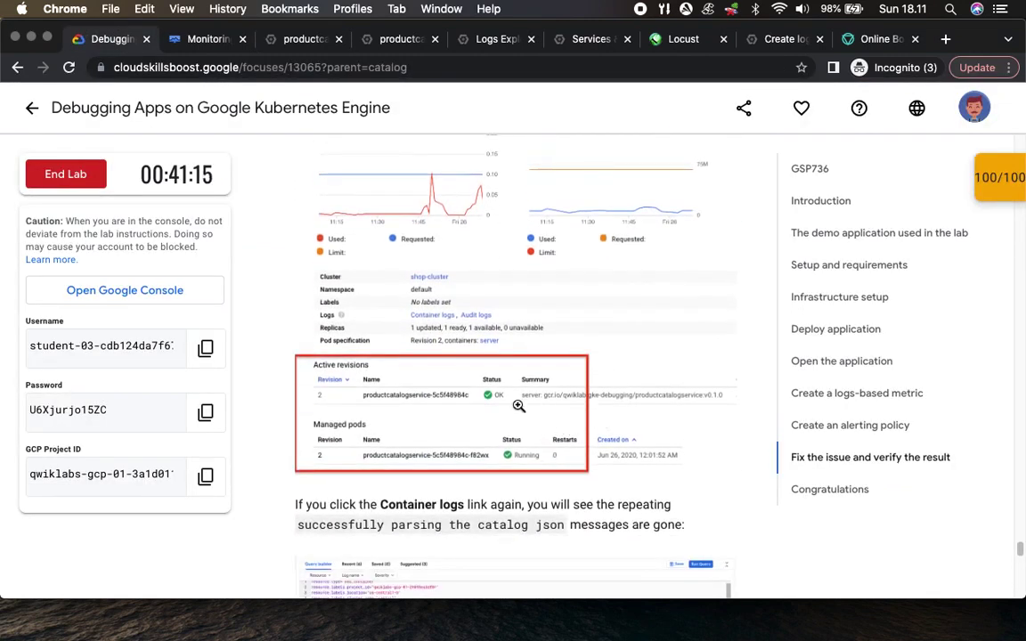
click(278, 38)
scroll(578, 436, down, 5)
scroll(578, 435, down, 3)
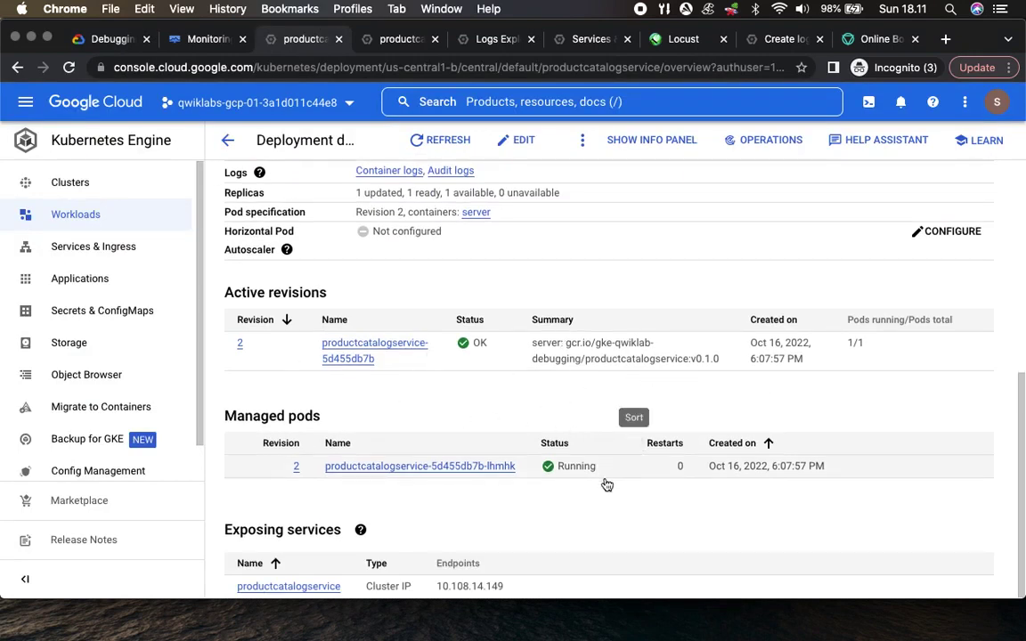
Read the lab guide's log verification instruction and open the Container logs of the productcatalogservice deployment
click(97, 38)
scroll(601, 415, down, 3)
scroll(603, 419, up, 1)
scroll(603, 418, down, 2)
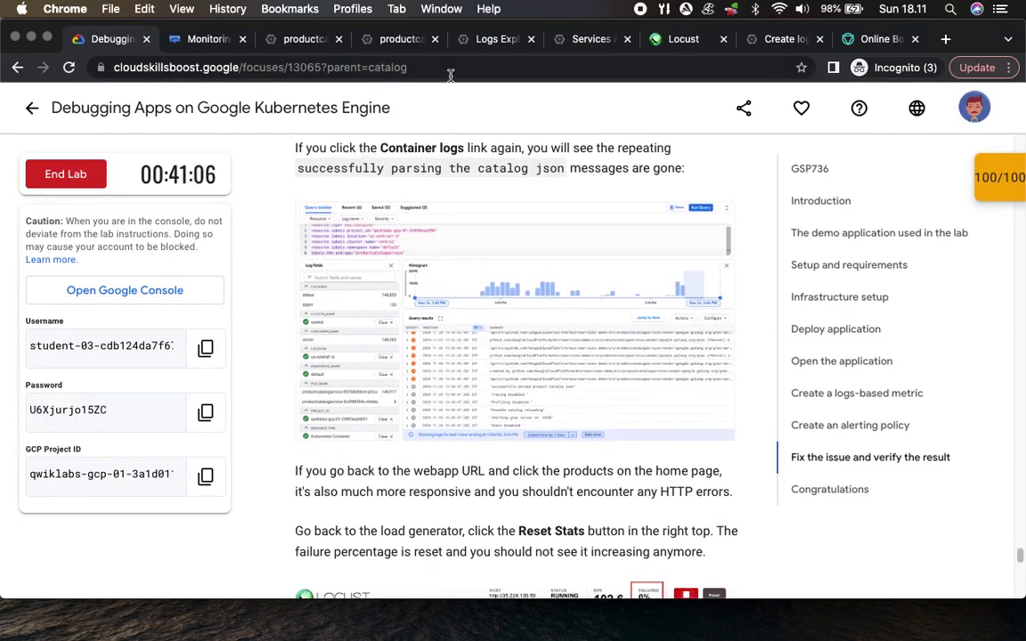
click(298, 43)
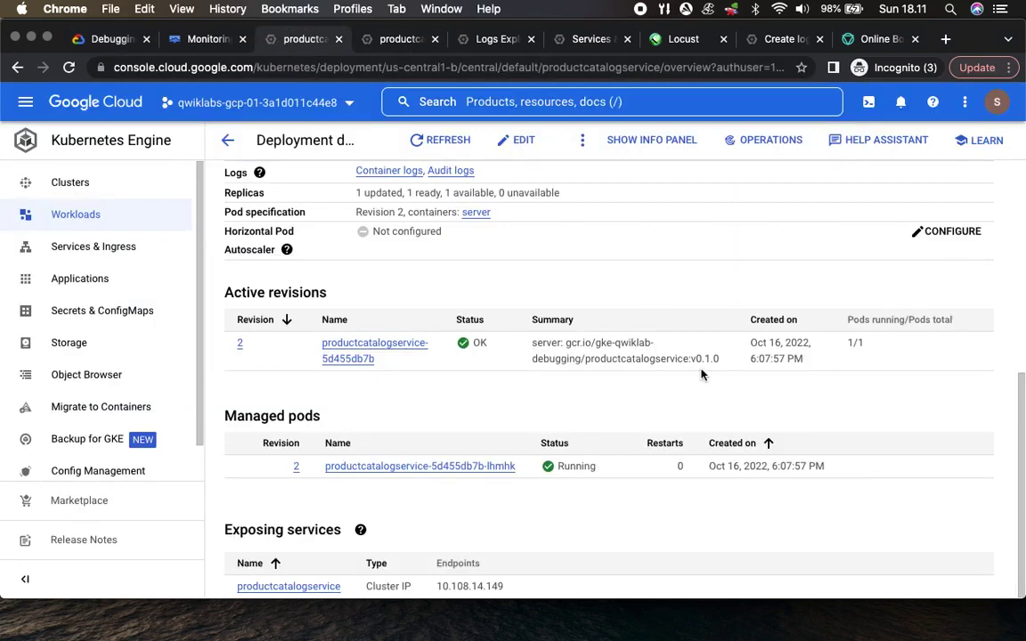
scroll(701, 375, up, 10)
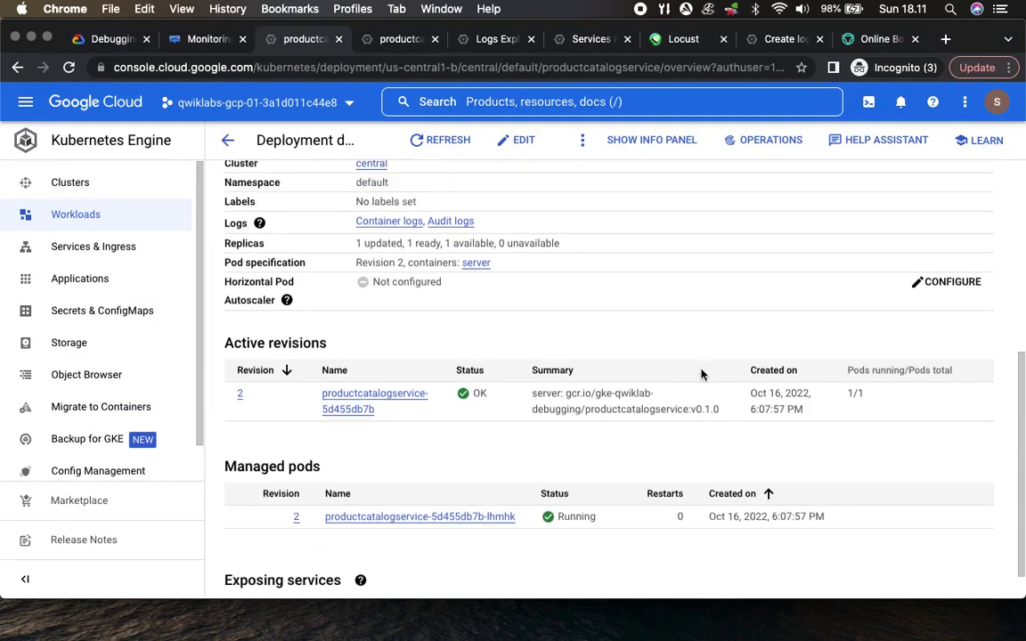
scroll(701, 375, up, 1)
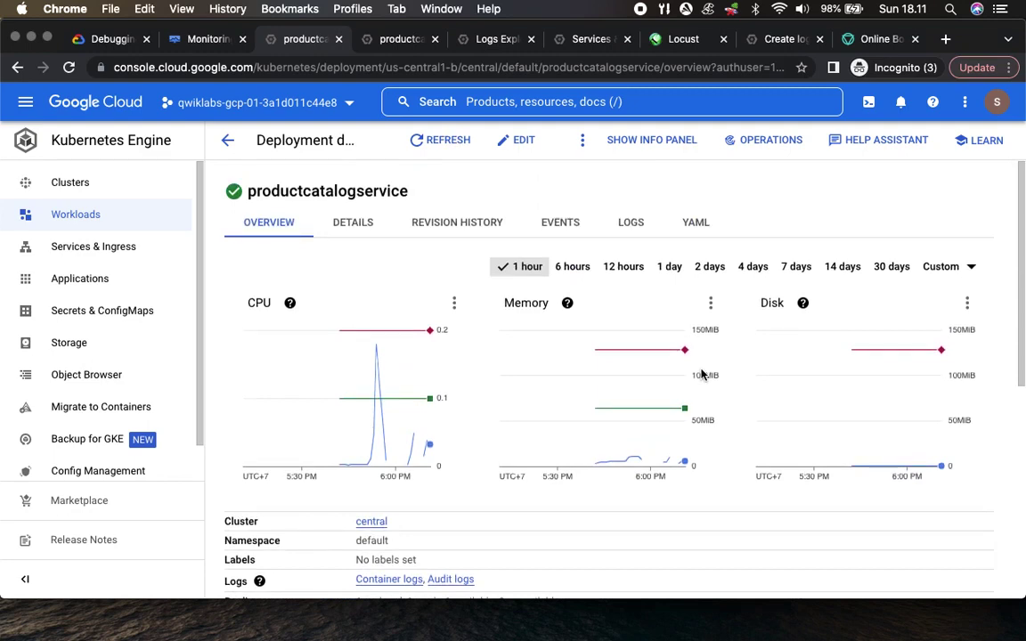
scroll(701, 375, down, 6)
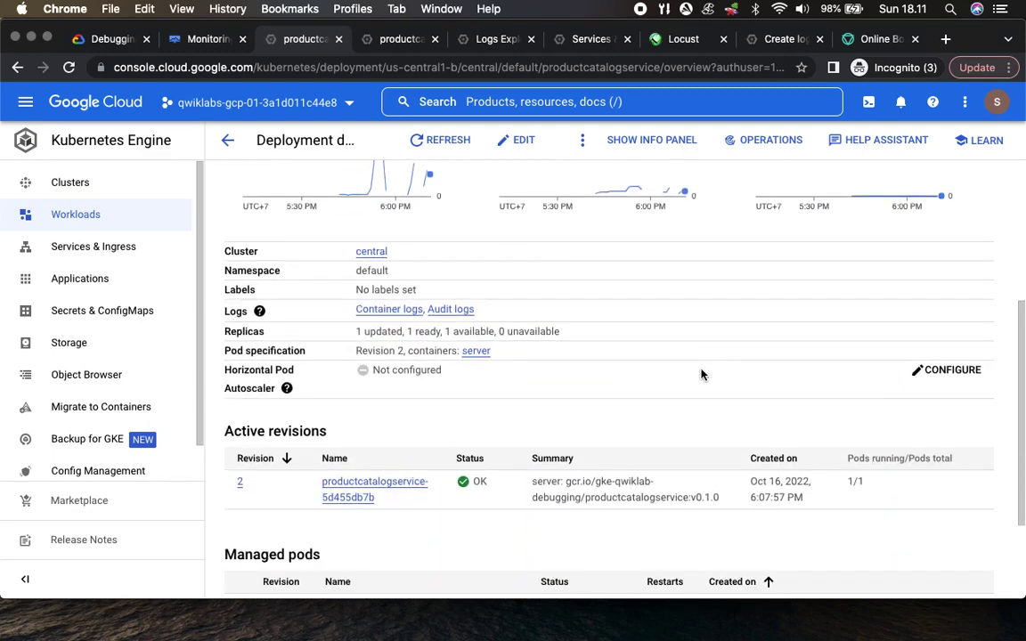
click(400, 311)
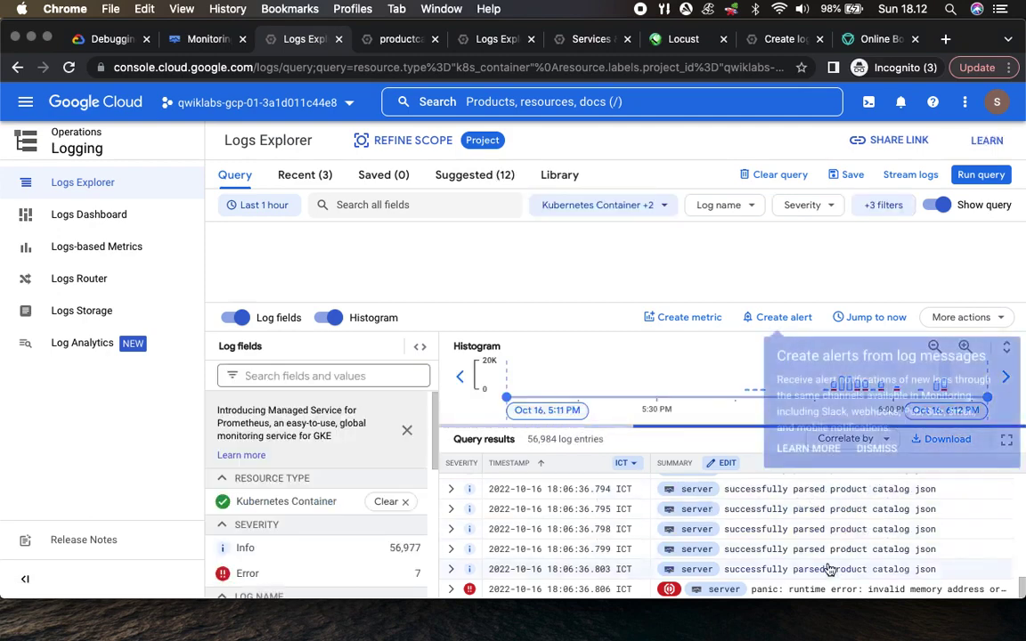
Read the lab guide's webapp and load generator verification instructions and compare its sample failure rate with the one in Locust
click(111, 42)
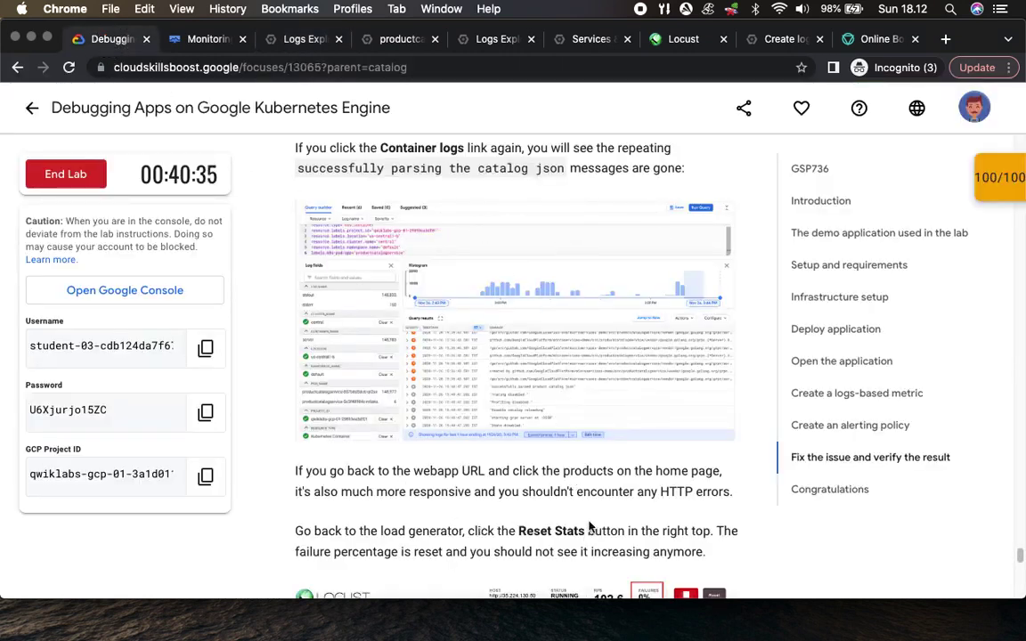
scroll(590, 529, down, 3)
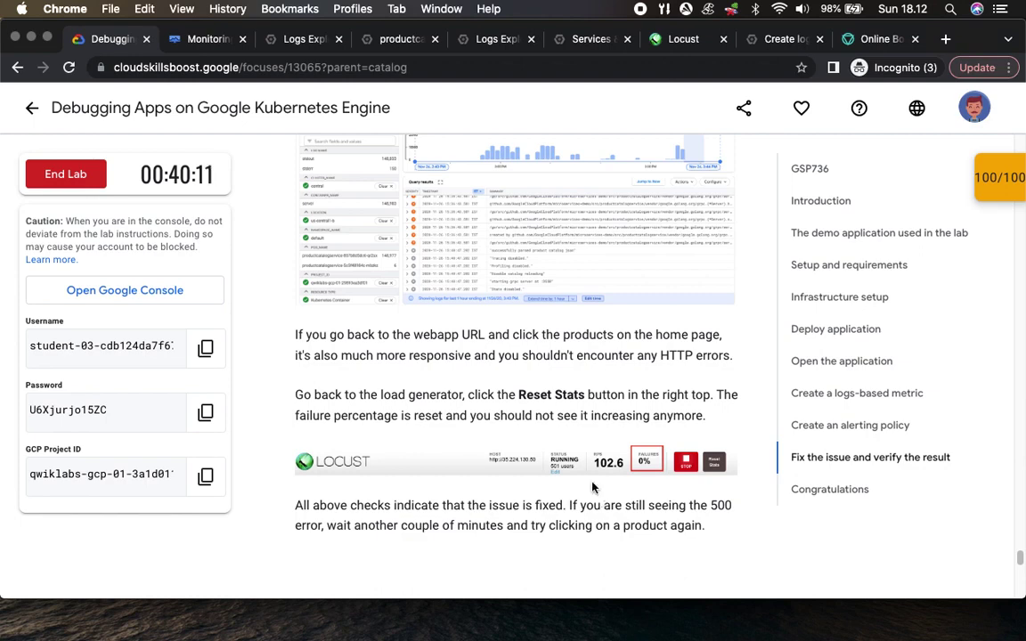
click(683, 42)
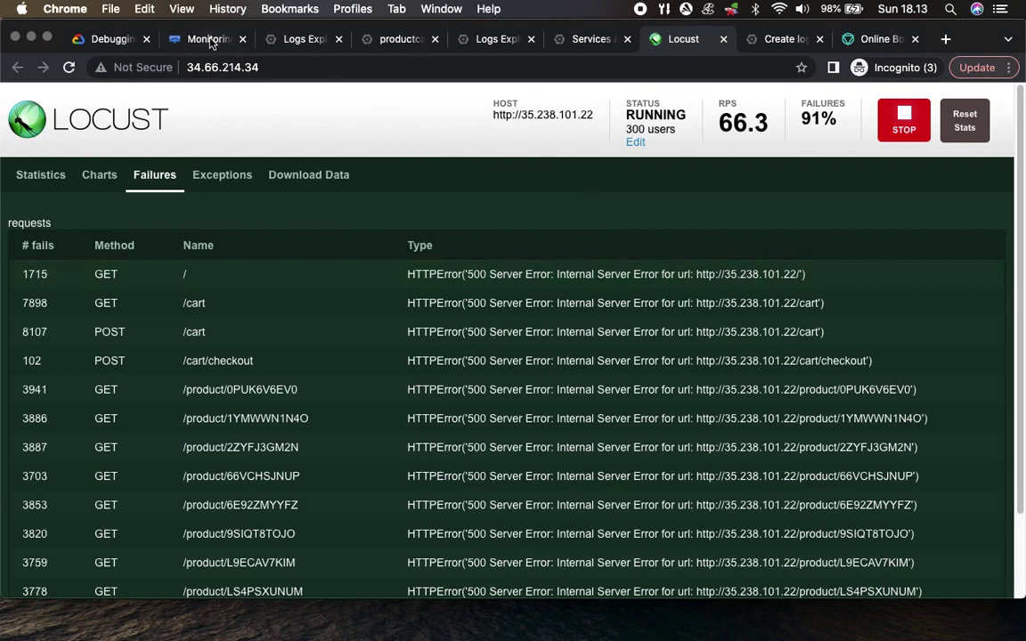
click(105, 42)
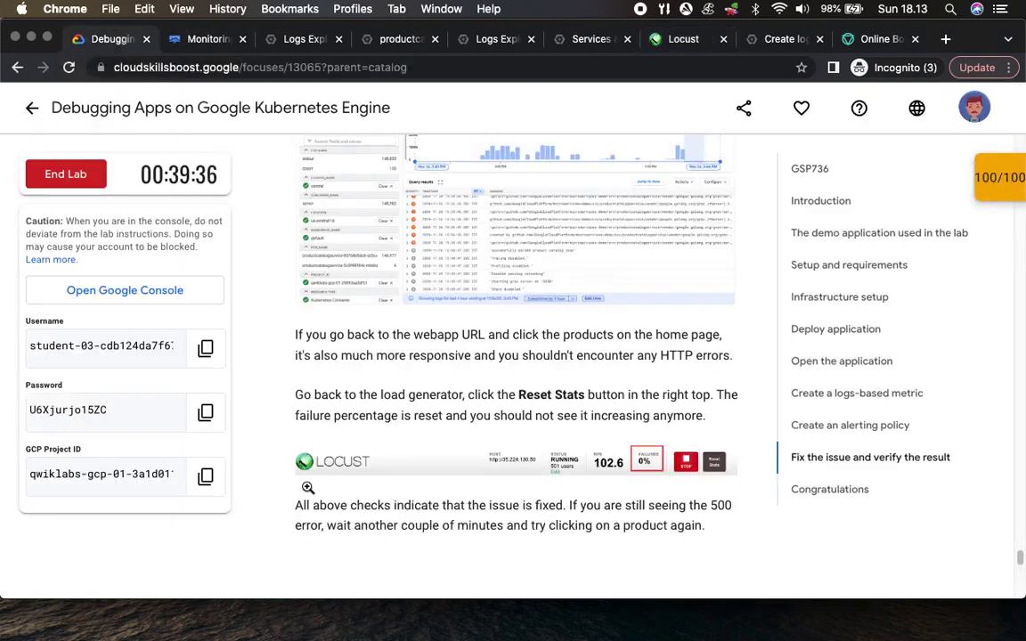
scroll(573, 470, down, 2)
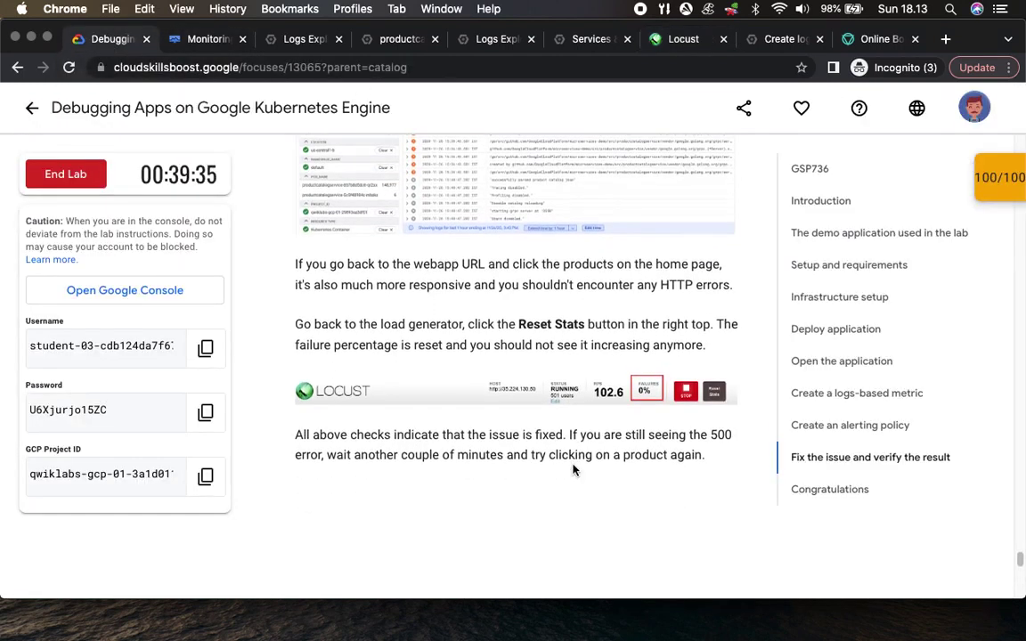
click(662, 390)
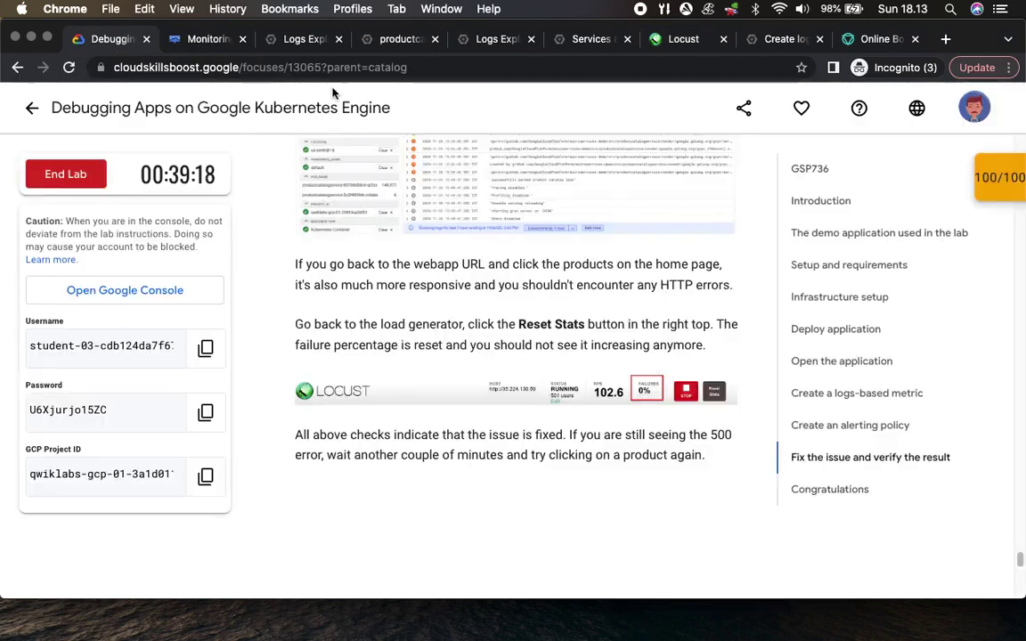
click(683, 39)
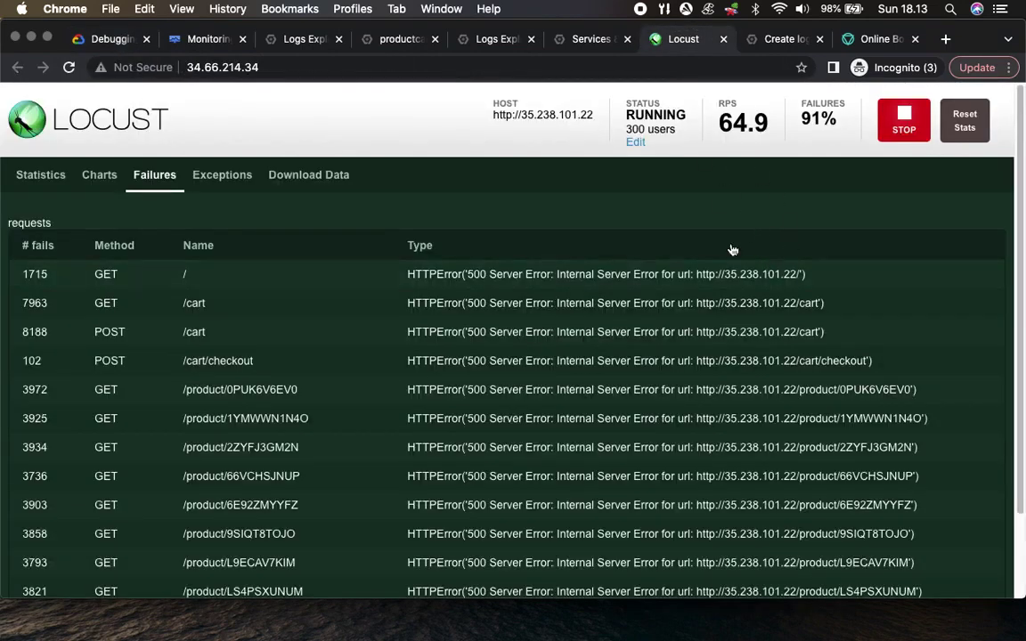
click(114, 40)
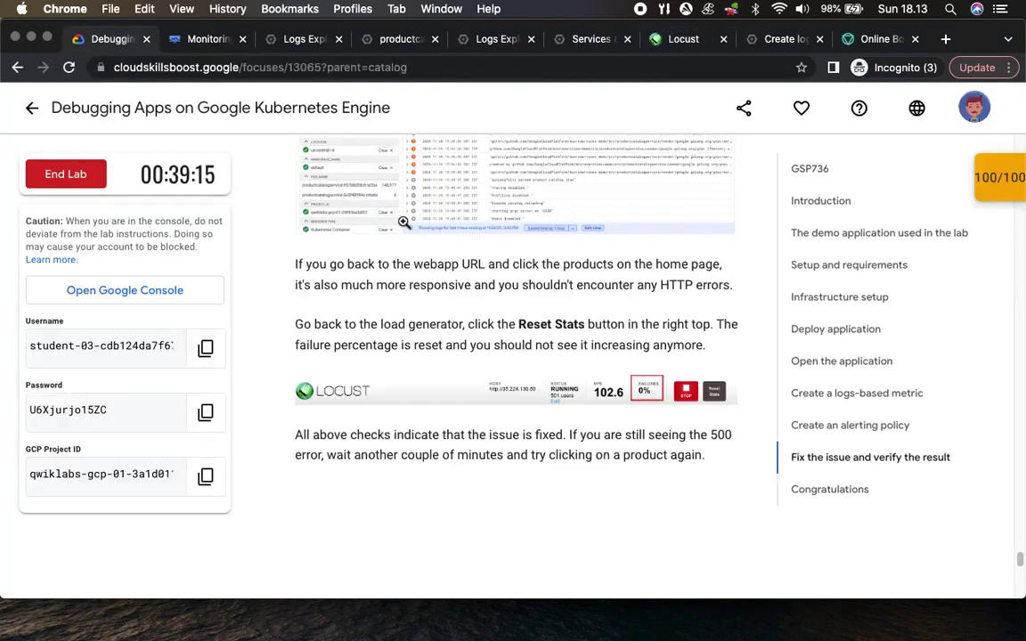
Reset the Locust load generator's statistics twice to restart the failure percentage count
click(303, 39)
click(389, 39)
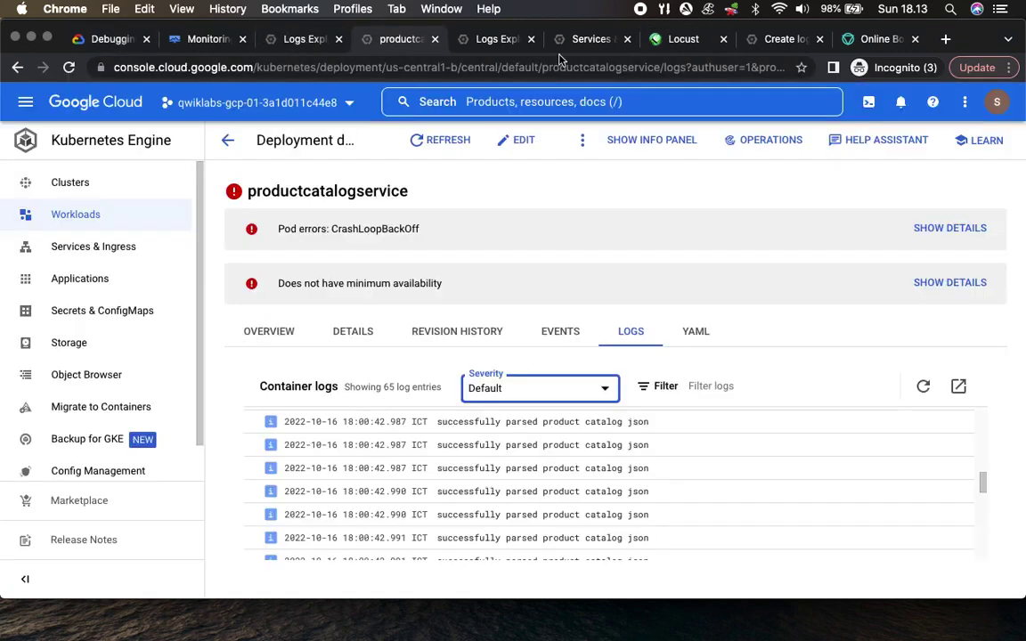
click(678, 39)
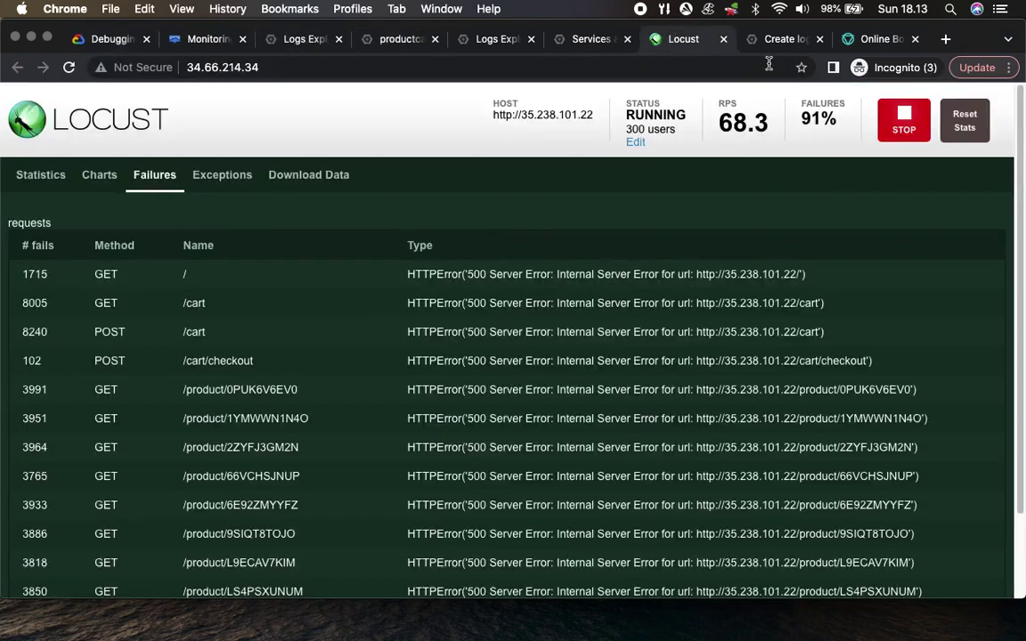
click(962, 127)
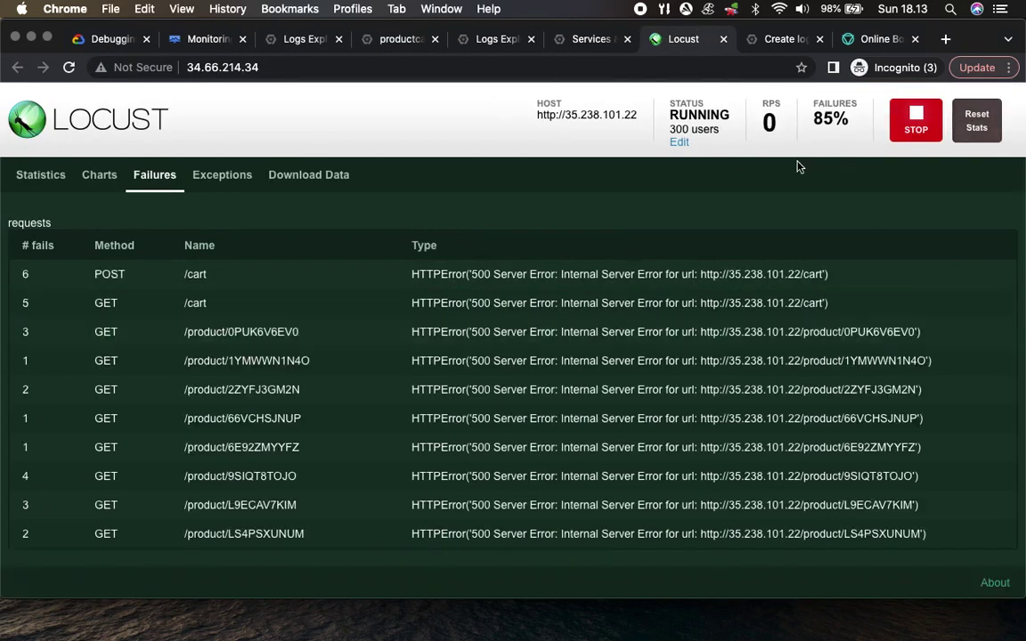
click(971, 127)
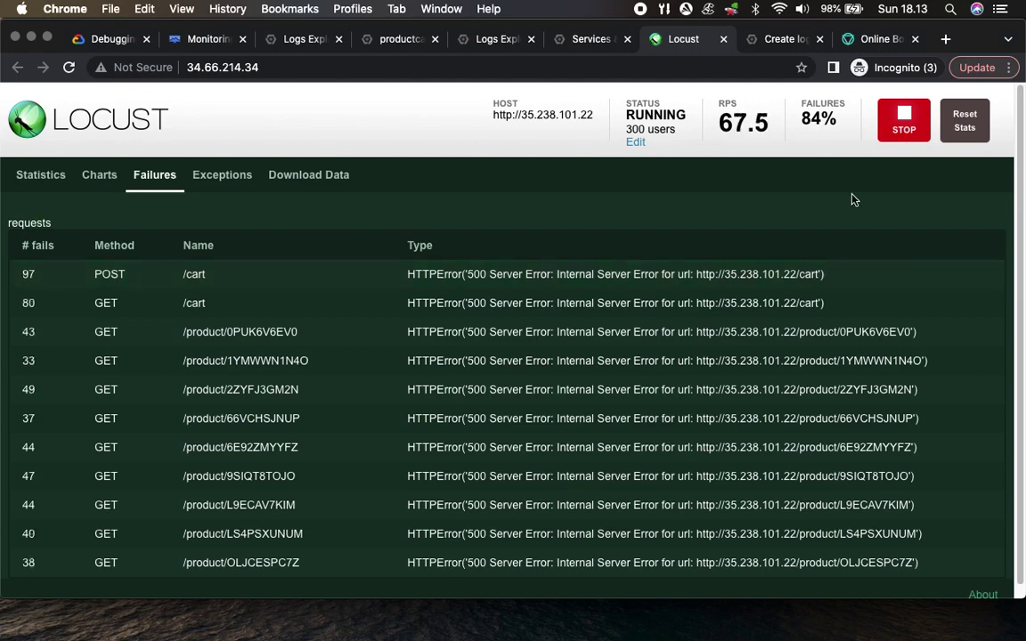
Read the rest of the lab guide, including the Congratulations and Finish Your Quest sections
click(107, 39)
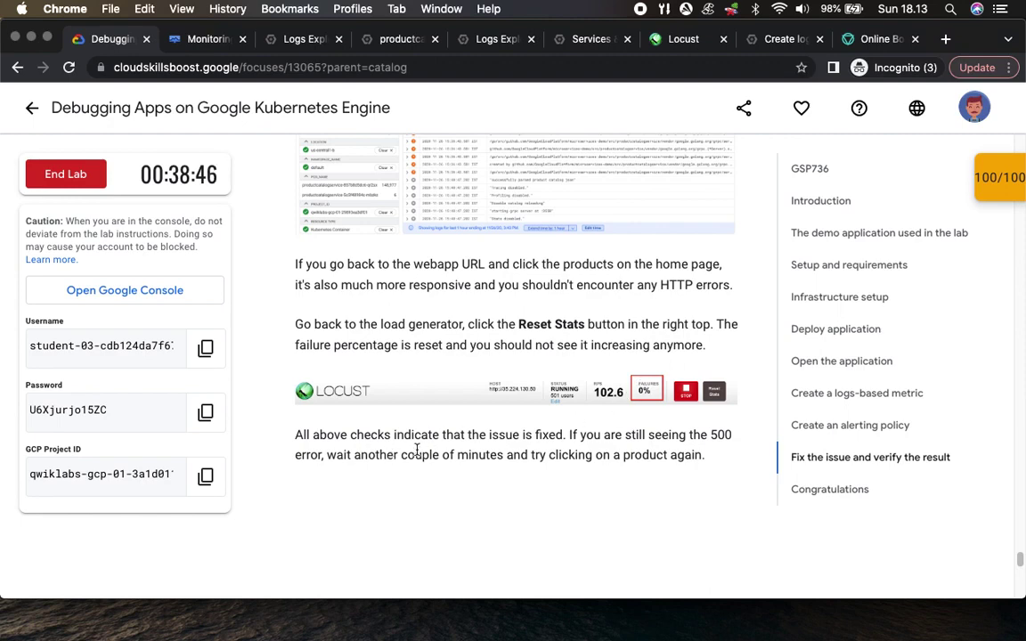
scroll(525, 499, down, 5)
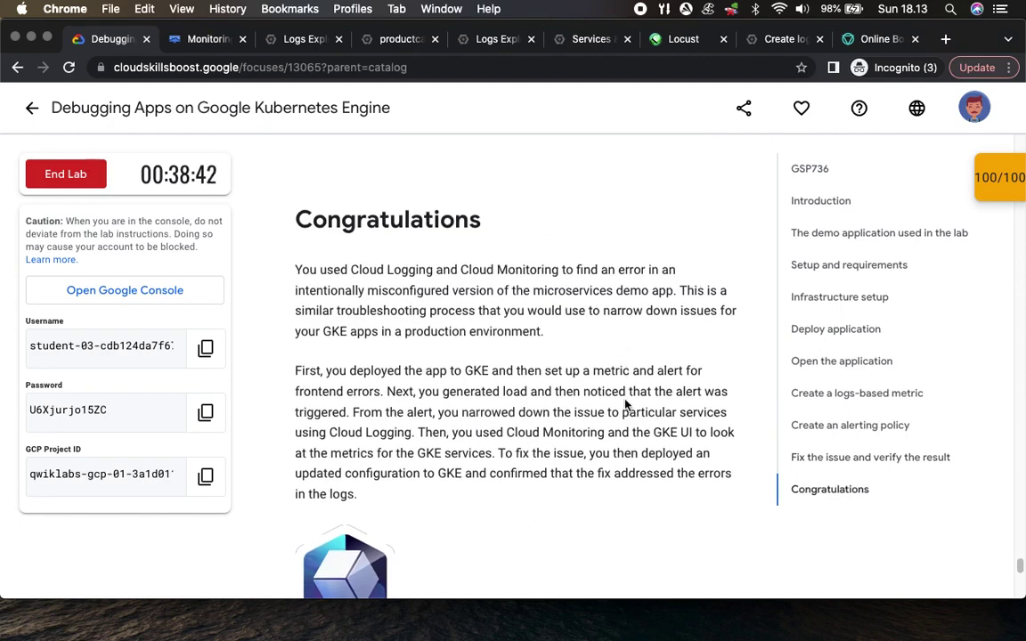
scroll(611, 508, down, 3)
scroll(611, 508, down, 2)
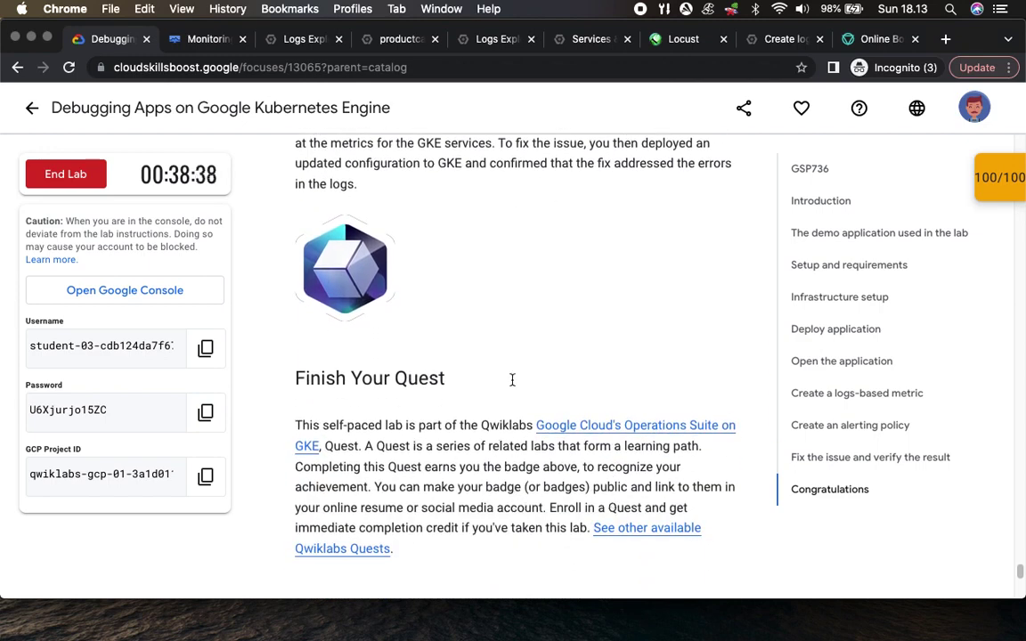
Monitor the failure percentage in Locust, checking the lab guide, Logs Explorer and Cloud Shell tabs in between
click(686, 41)
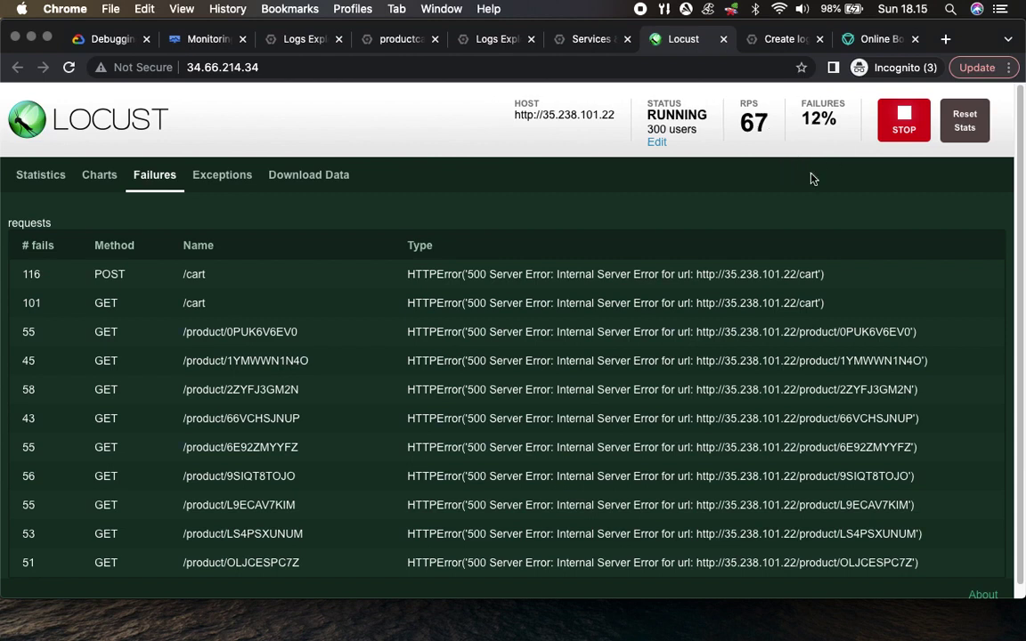
click(99, 40)
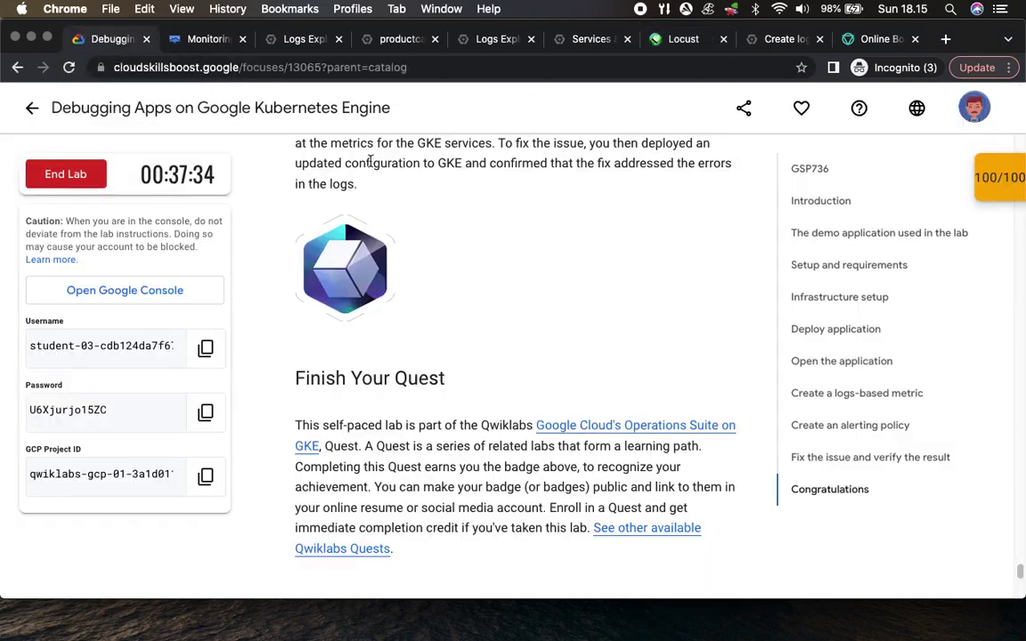
click(302, 41)
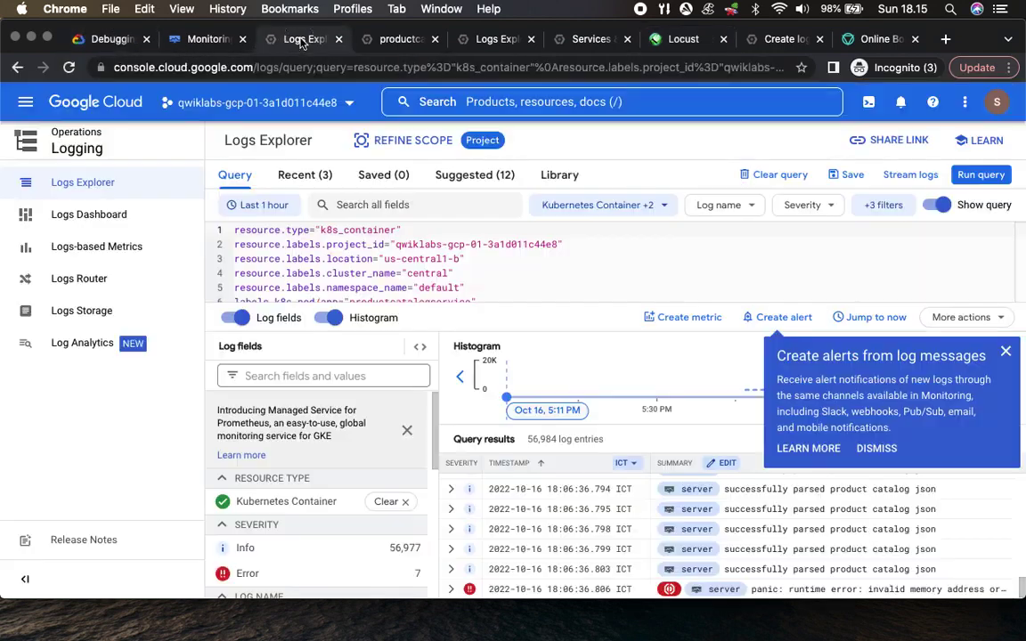
click(211, 41)
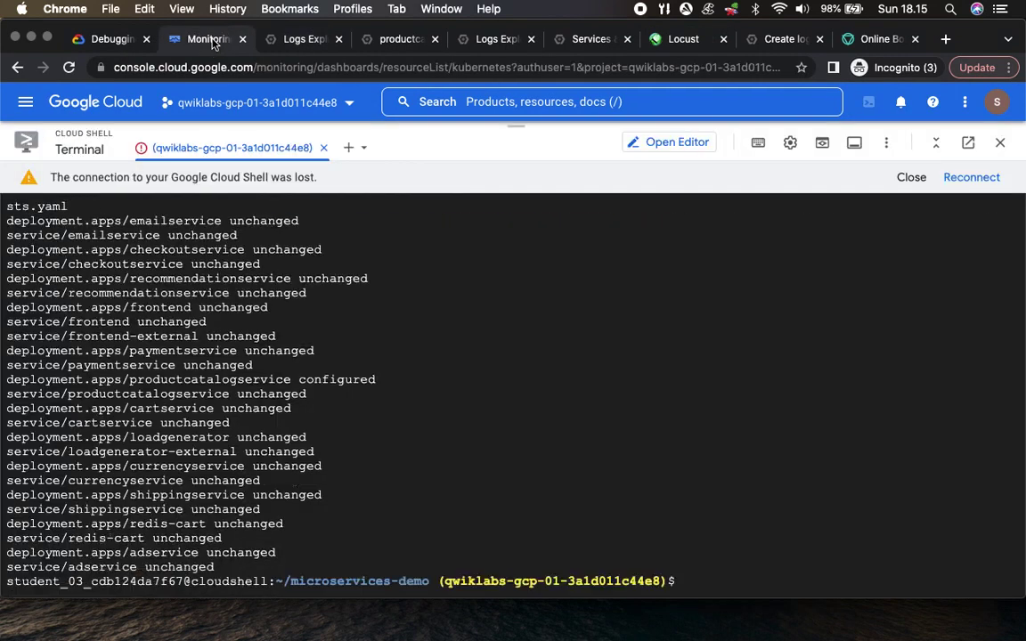
click(679, 40)
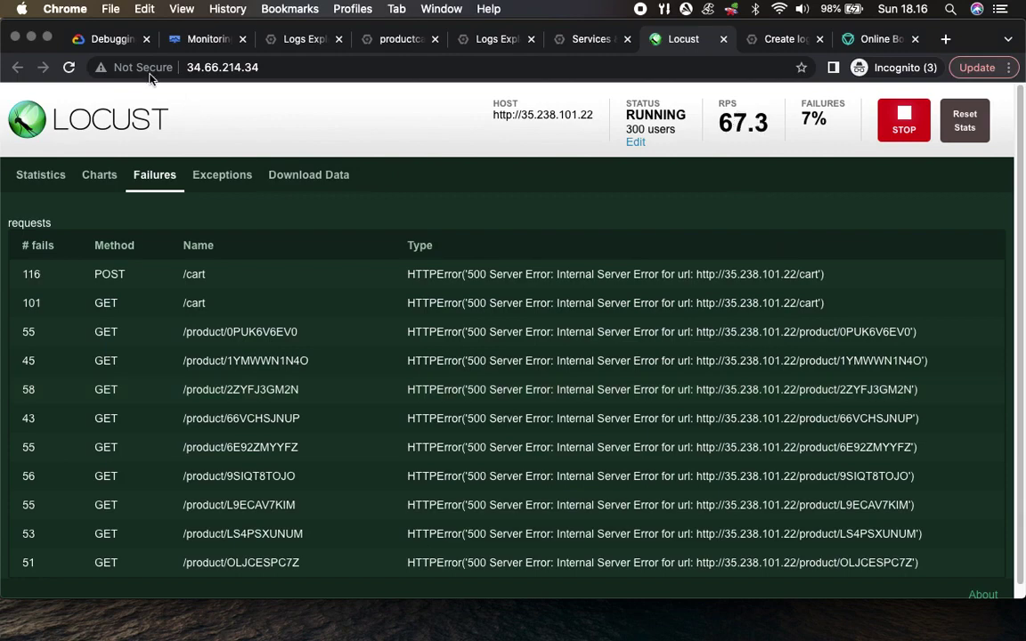
End the Debugging Apps on Google Kubernetes Engine lab in Google Cloud Skills Boost and submit a five-star satisfaction rating without comments
click(109, 41)
scroll(378, 360, down, 10)
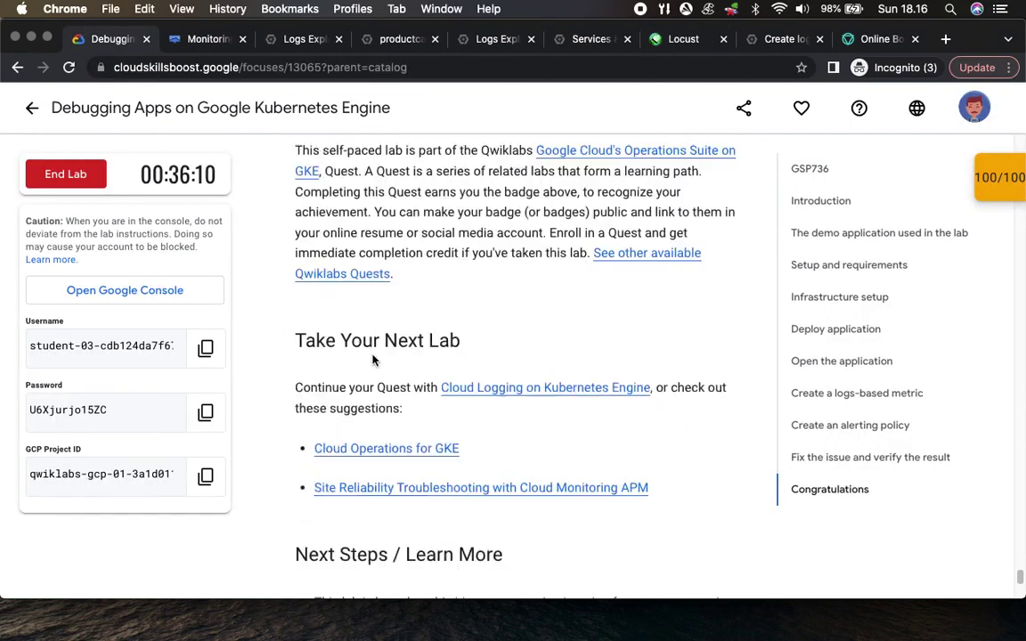
scroll(380, 367, down, 5)
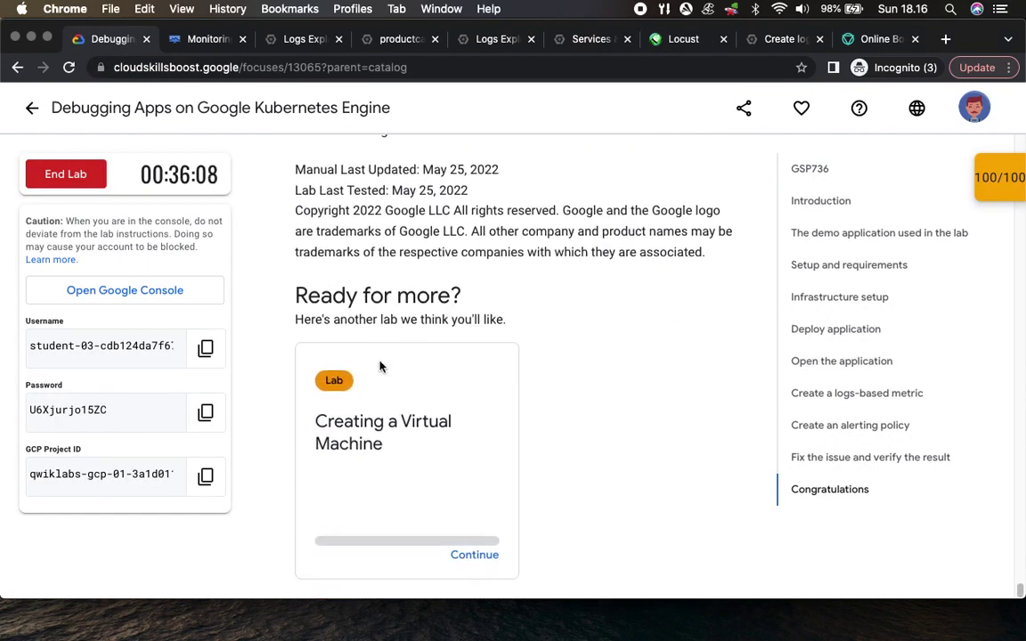
click(70, 177)
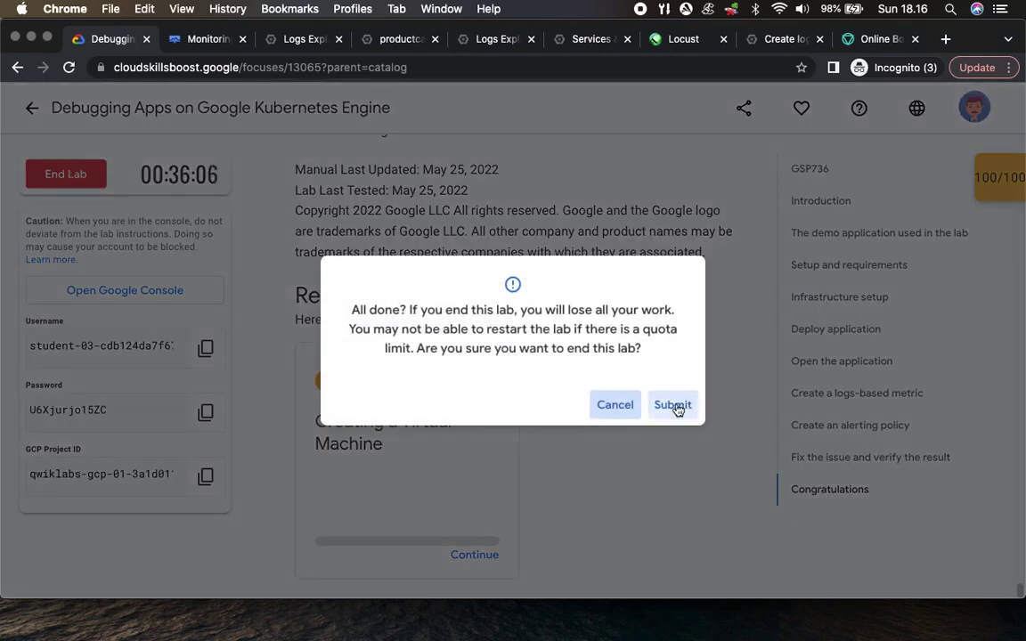
click(673, 406)
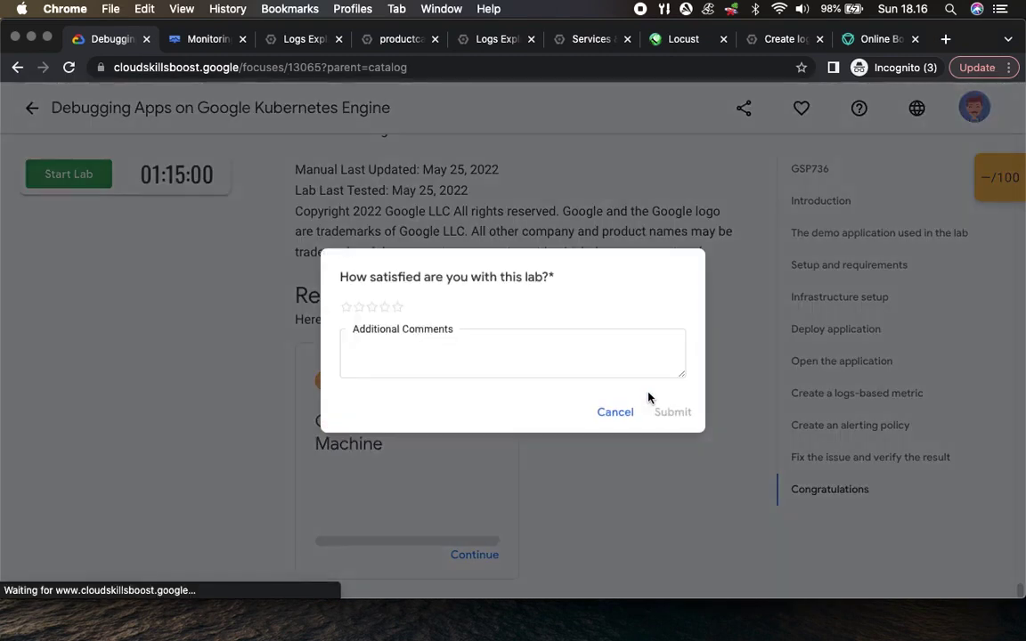
click(397, 307)
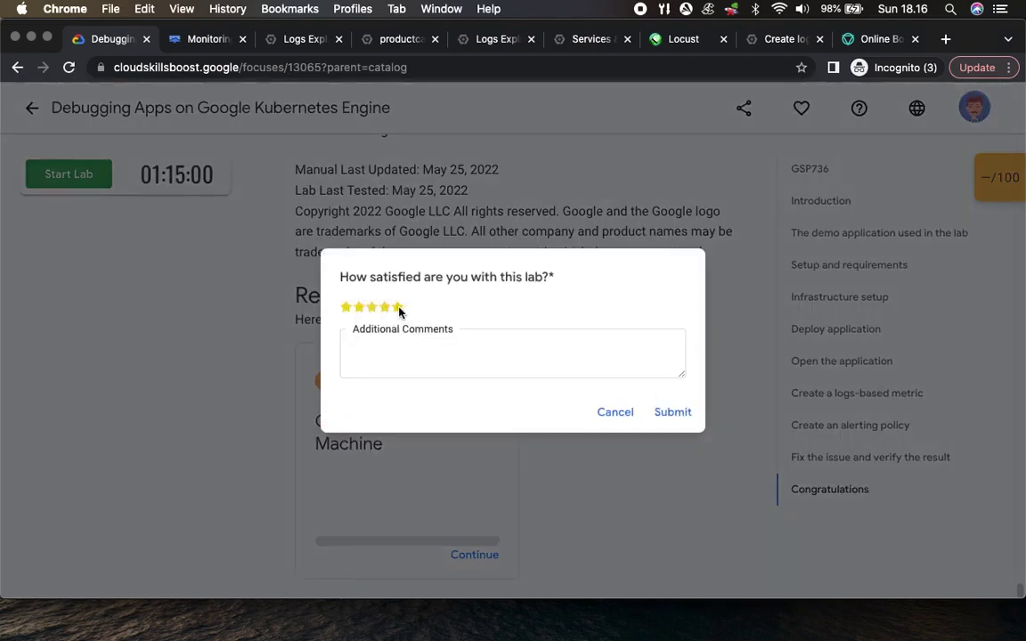
click(671, 413)
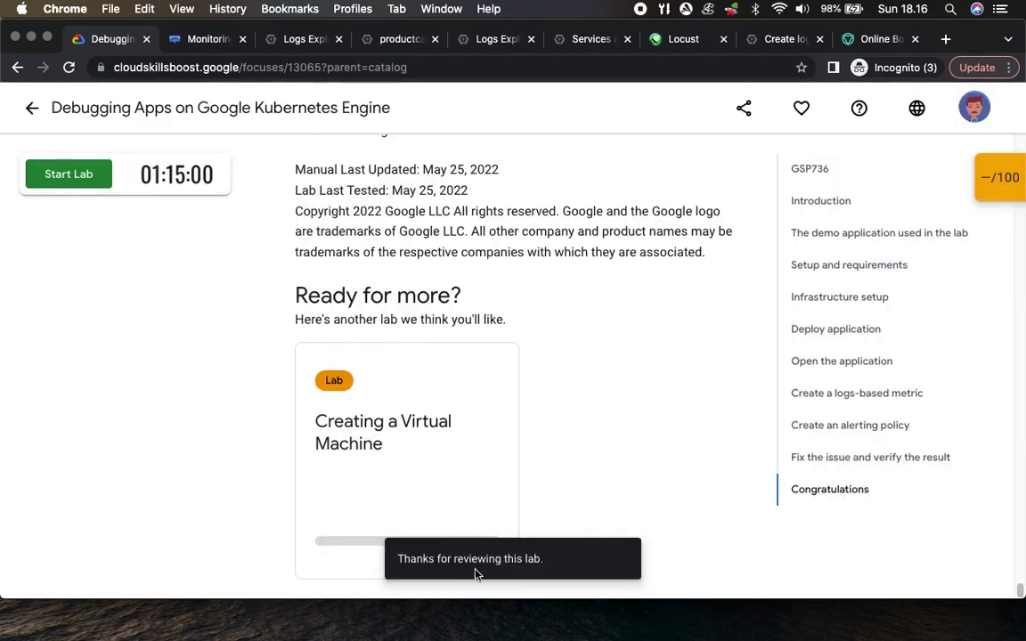